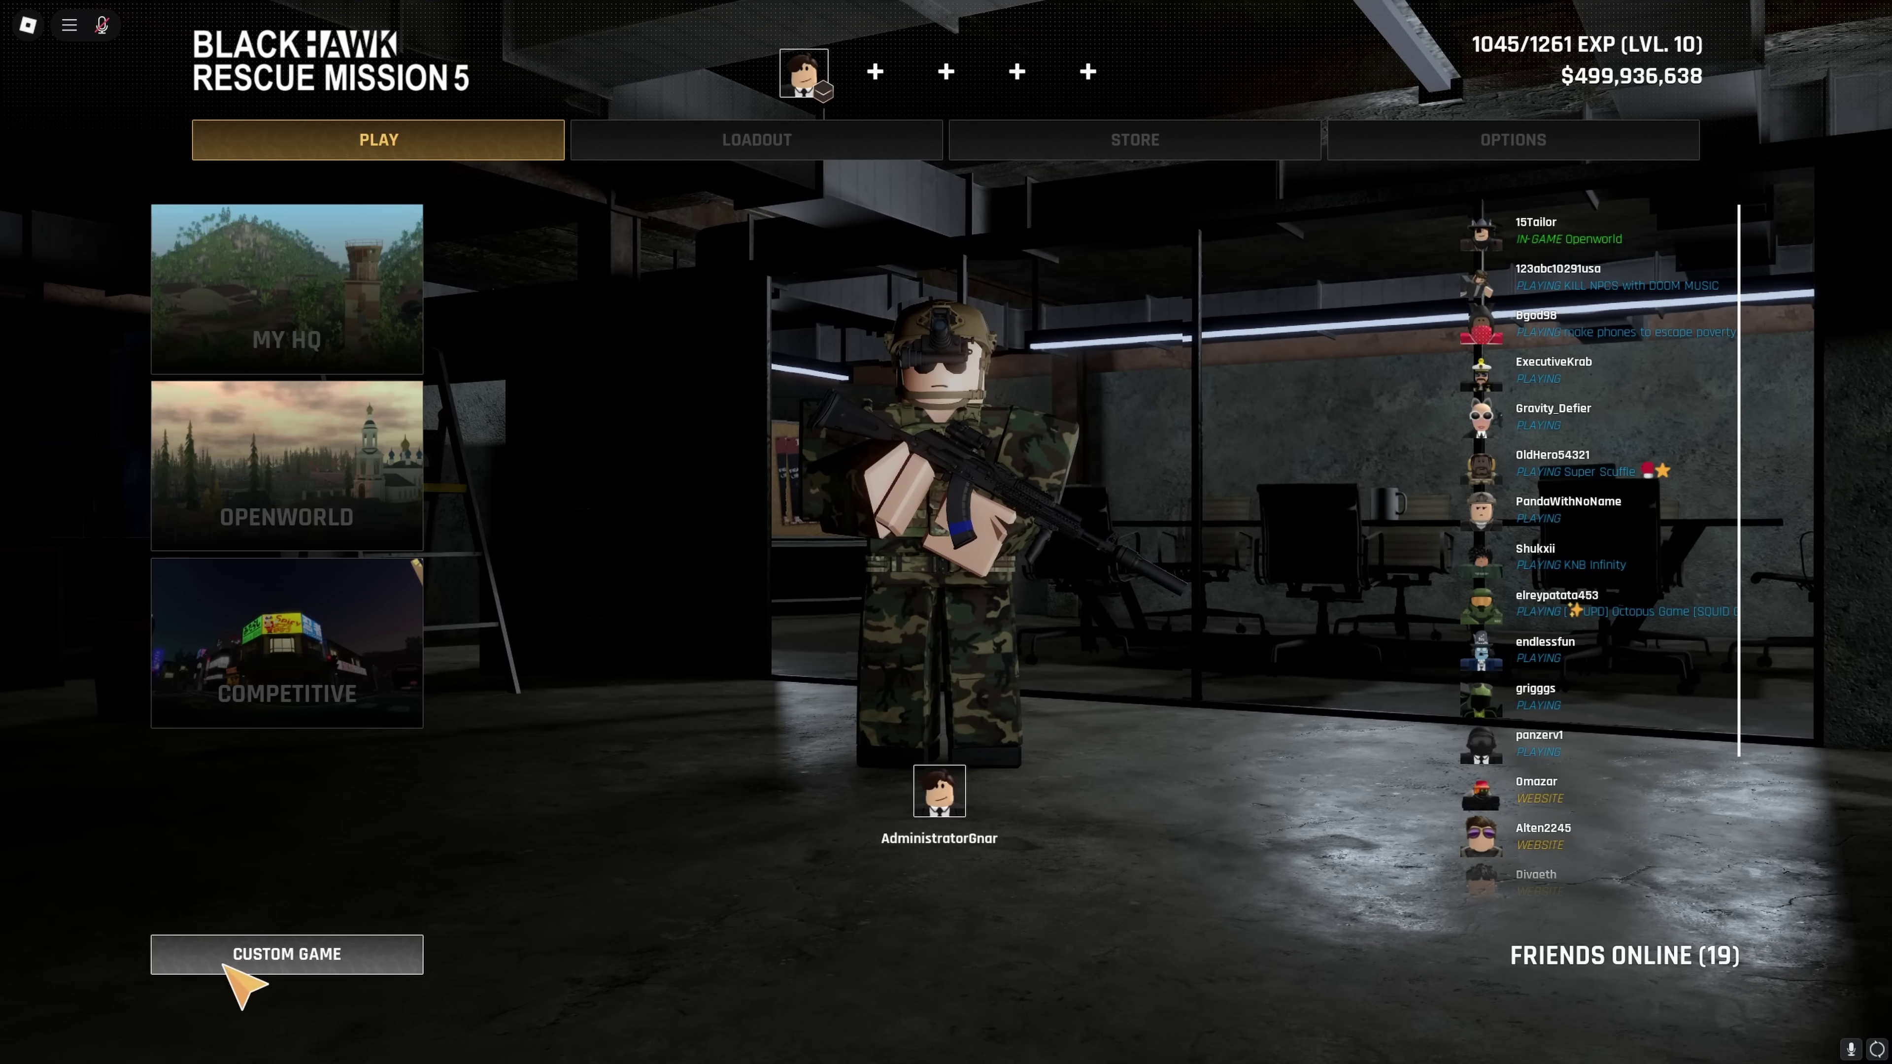
Open the custom game's current map selection and browse the competitive, own and open-world maps.
{"action": "left_click", "coordinate": [264, 959]}
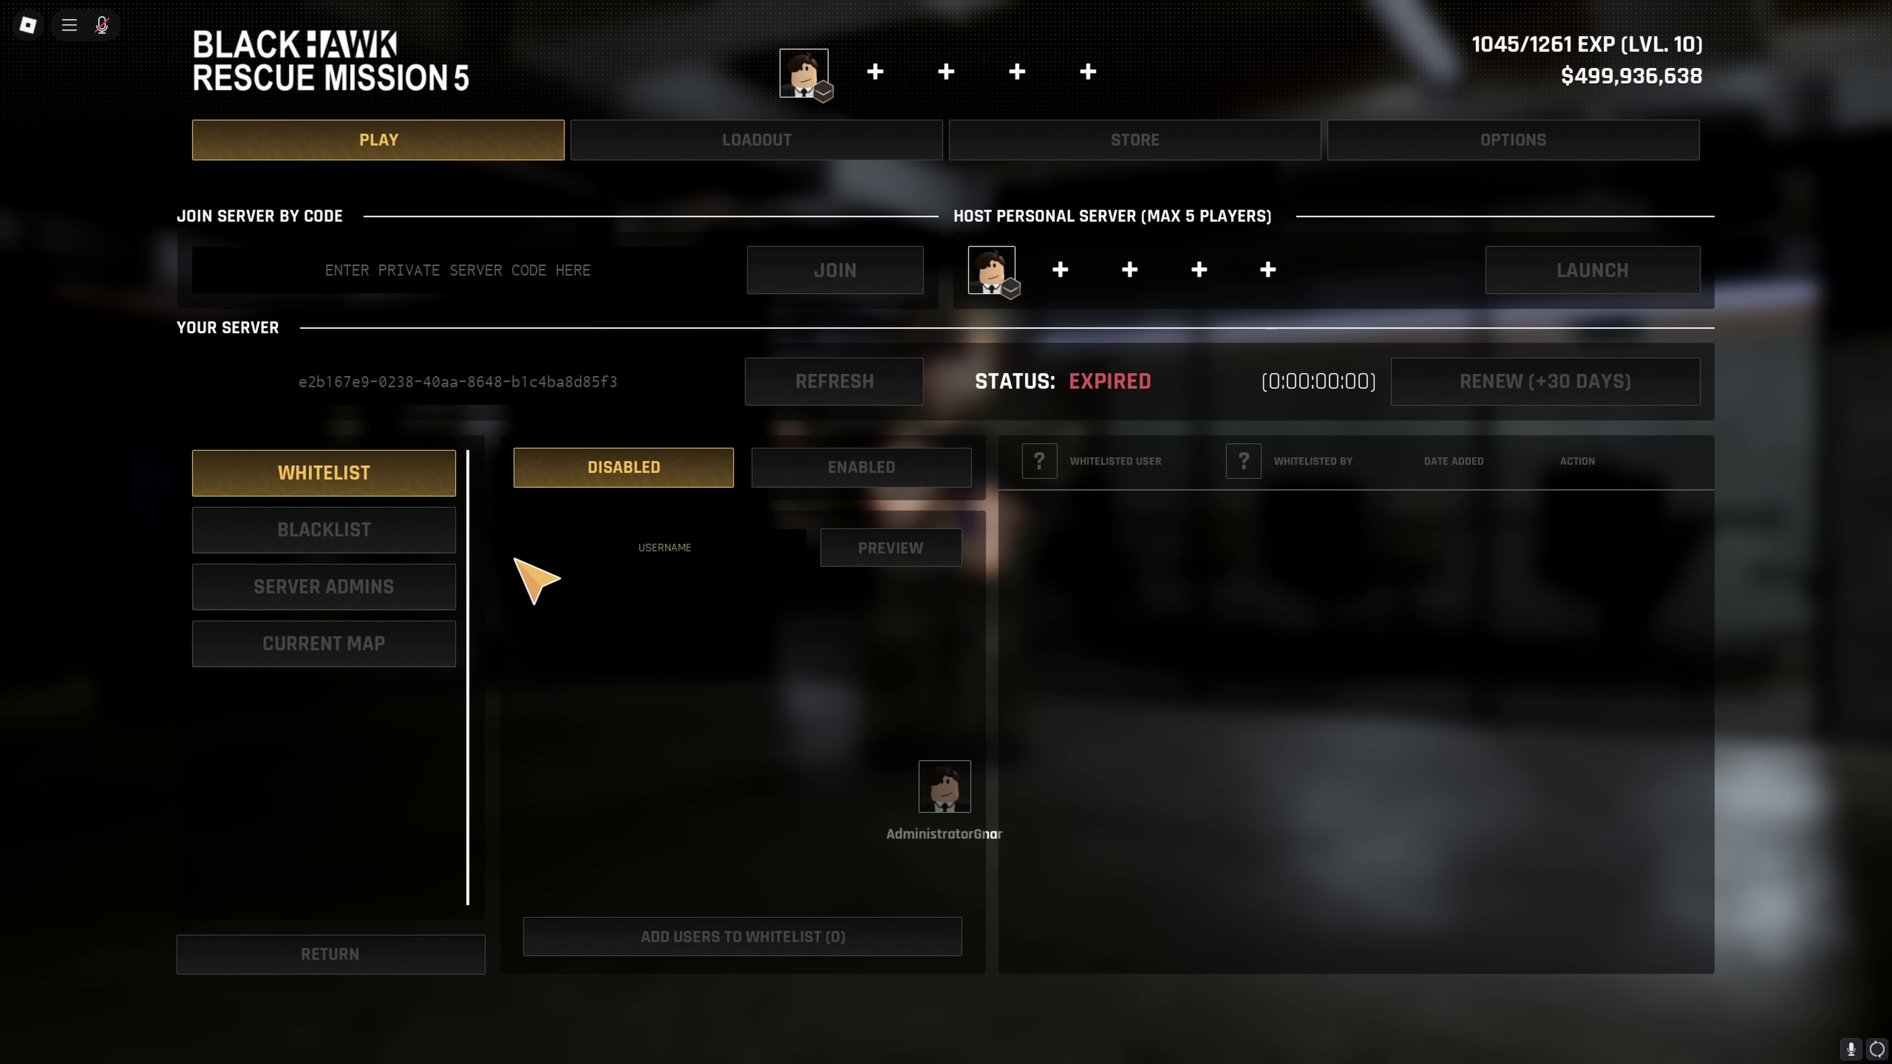
{"action": "left_click", "coordinate": [314, 641]}
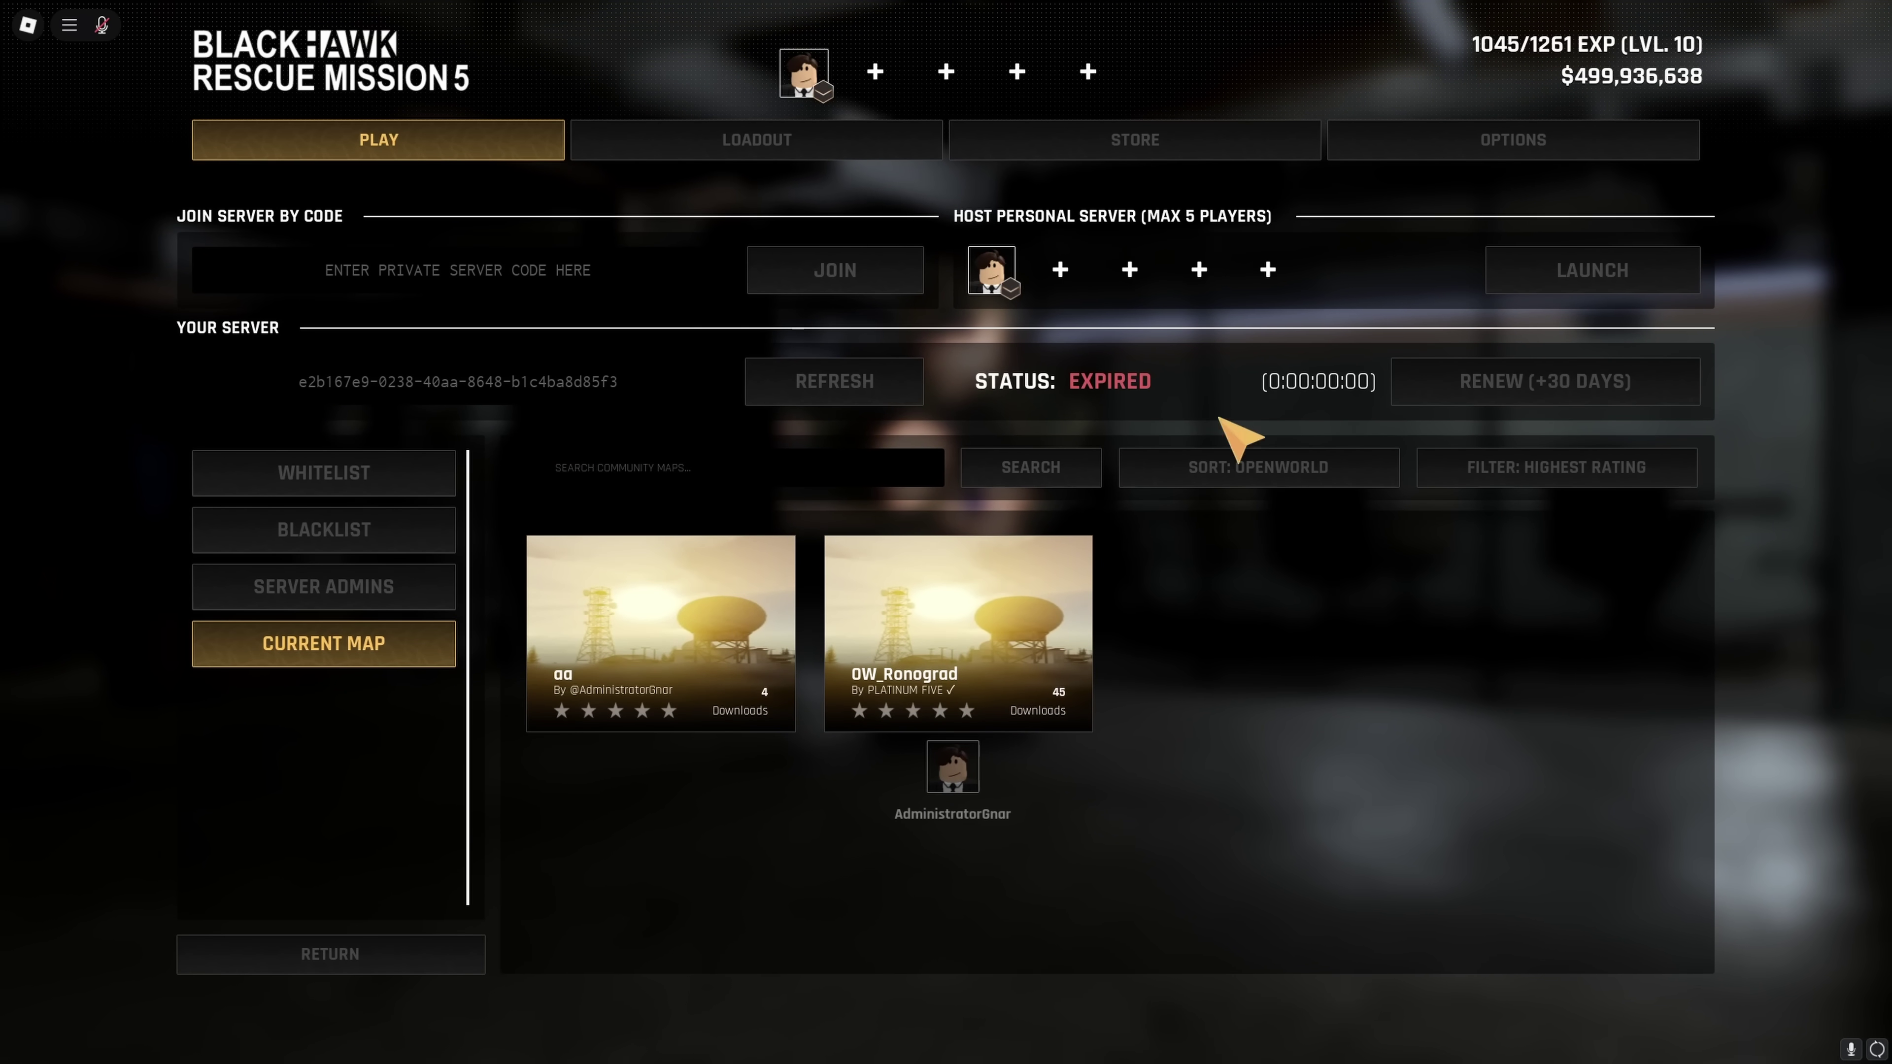
{"action": "left_click", "coordinate": [1215, 472]}
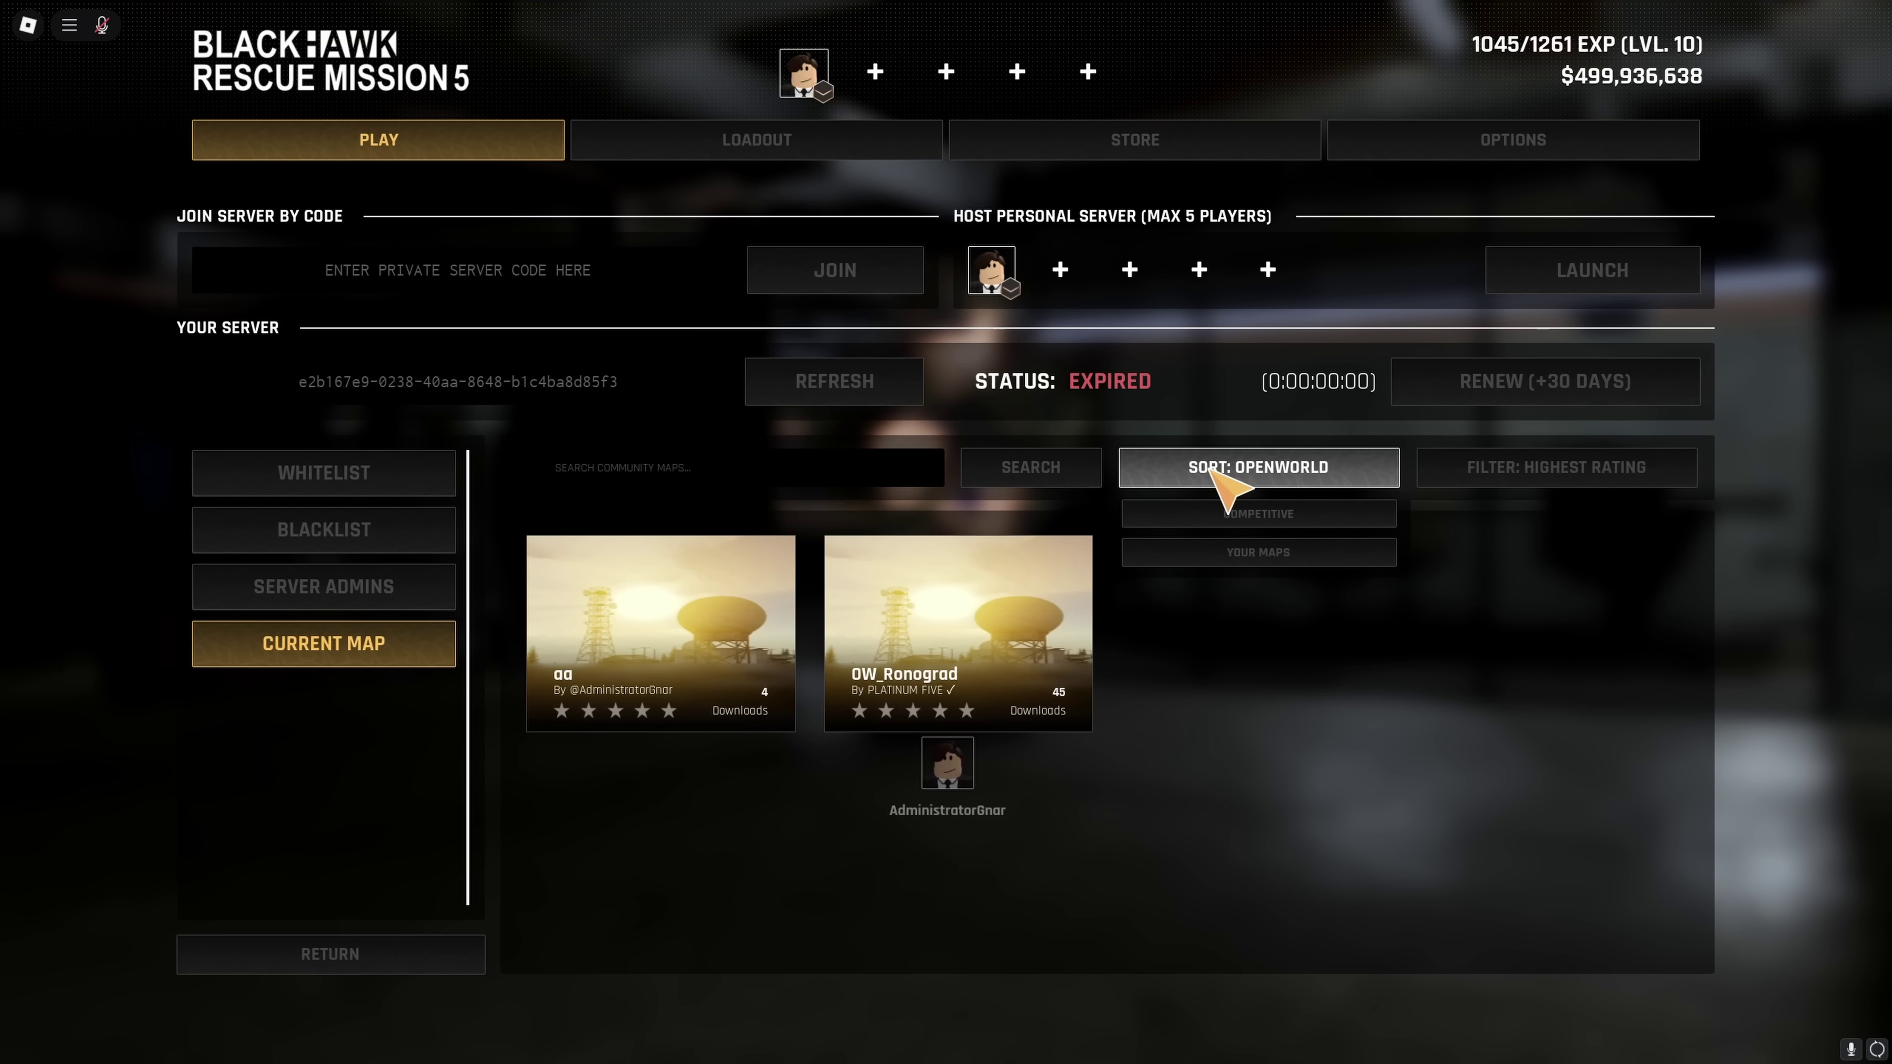
{"action": "left_click", "coordinate": [1251, 514]}
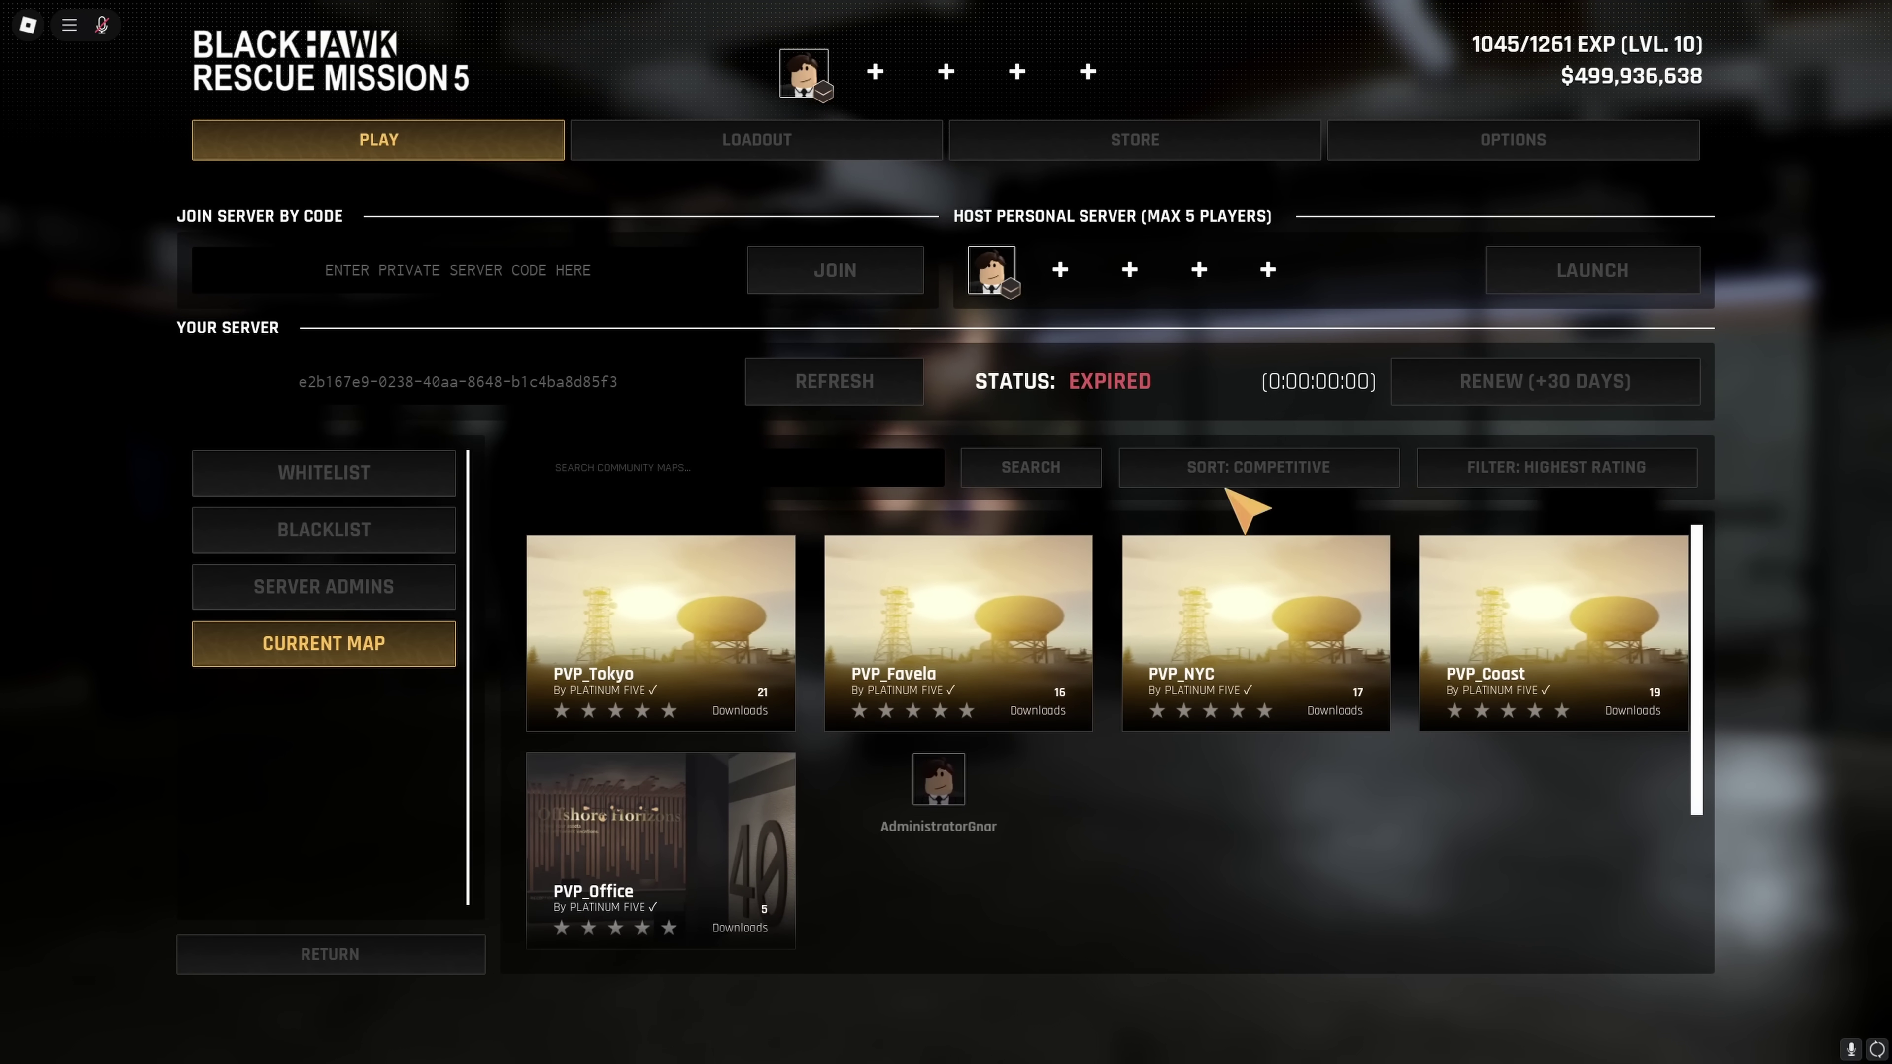
{"action": "left_click", "coordinate": [1263, 474]}
{"action": "left_click", "coordinate": [1267, 553]}
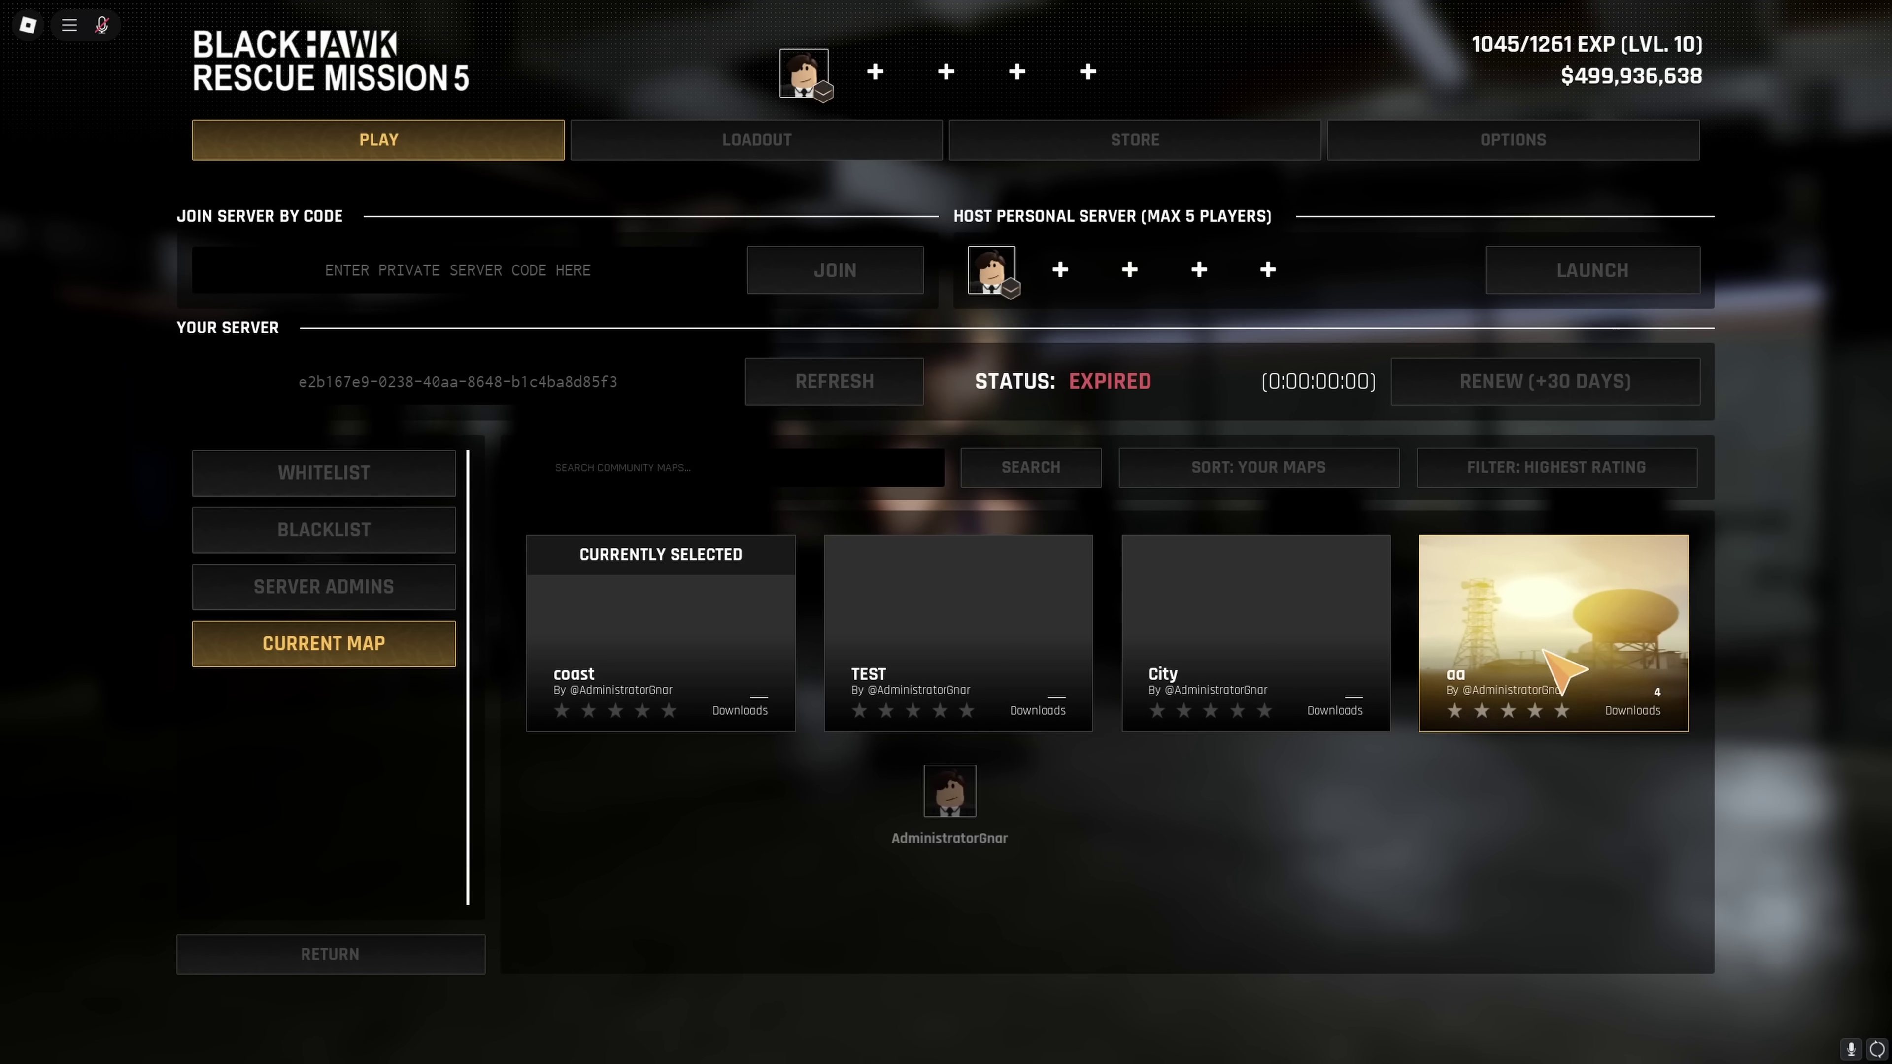
{"action": "left_click", "coordinate": [1210, 472]}
{"action": "left_click", "coordinate": [1288, 516]}
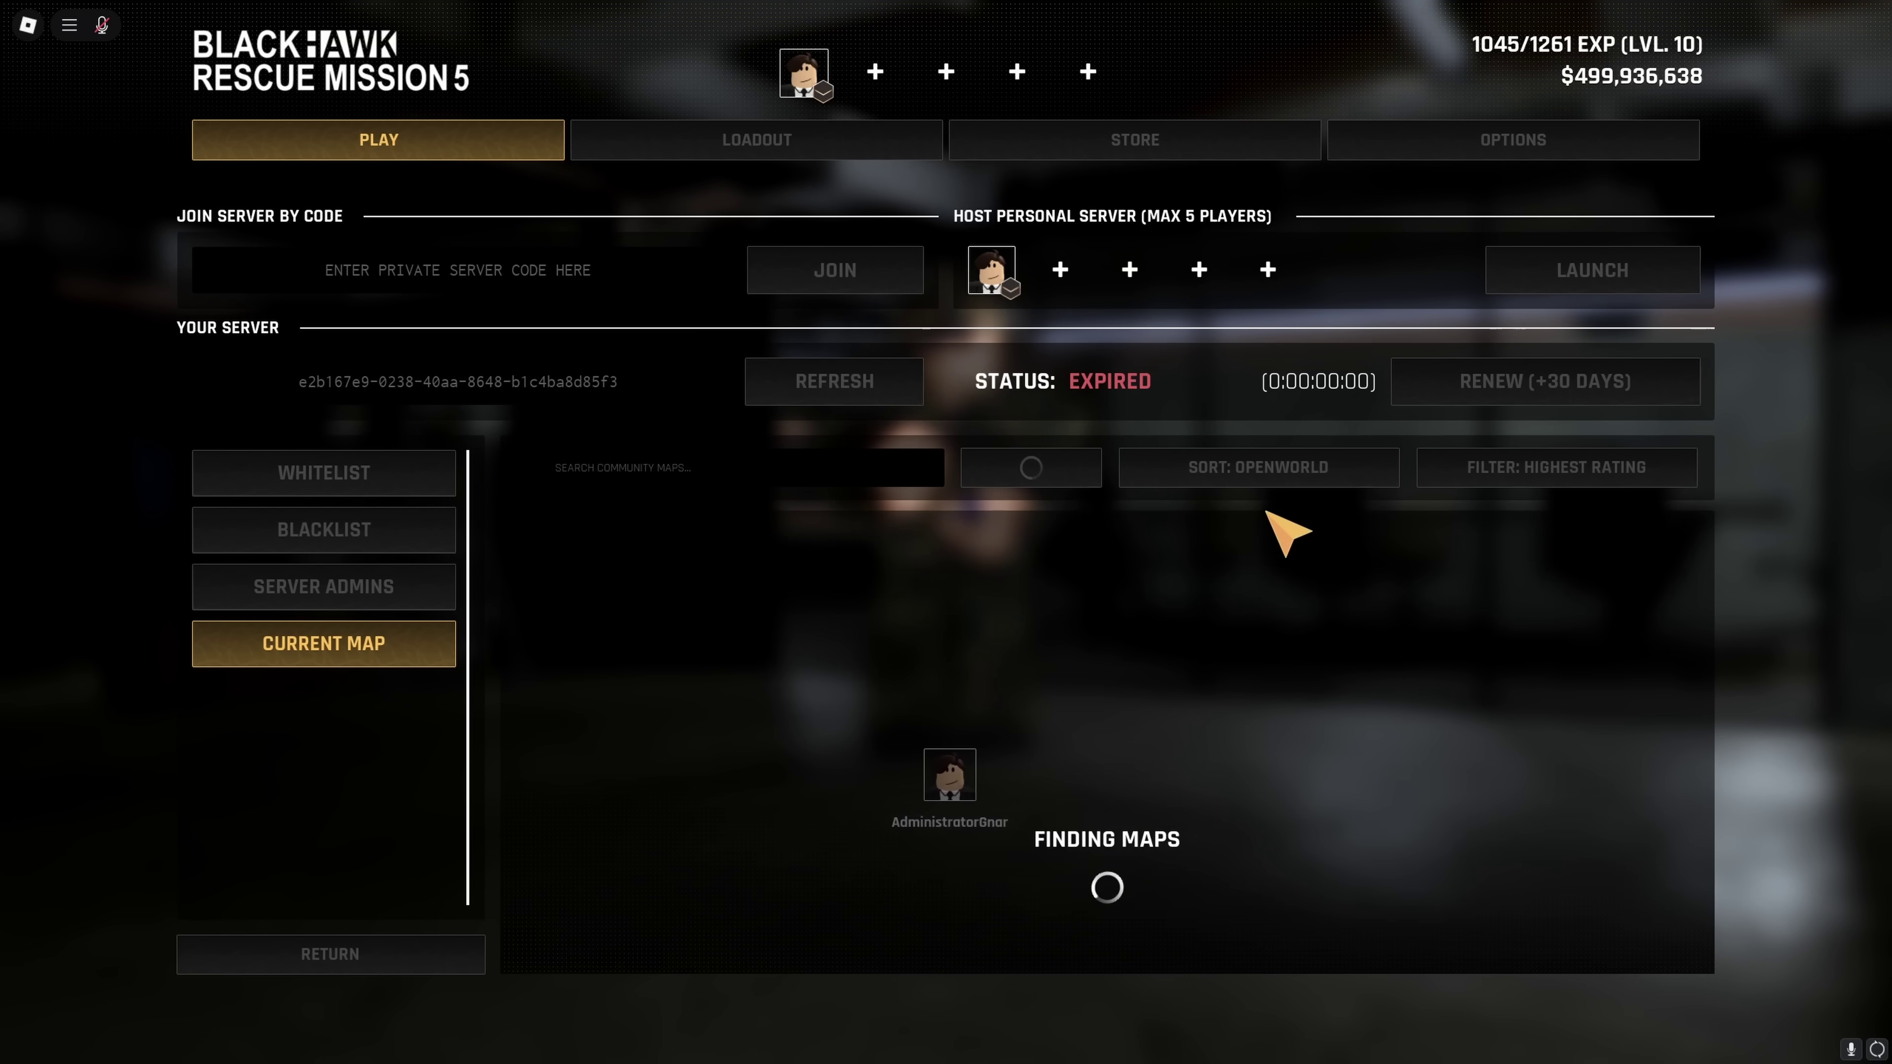
Switch the server to the OW_Ronograd map and launch the personal server.
{"action": "left_click", "coordinate": [877, 646]}
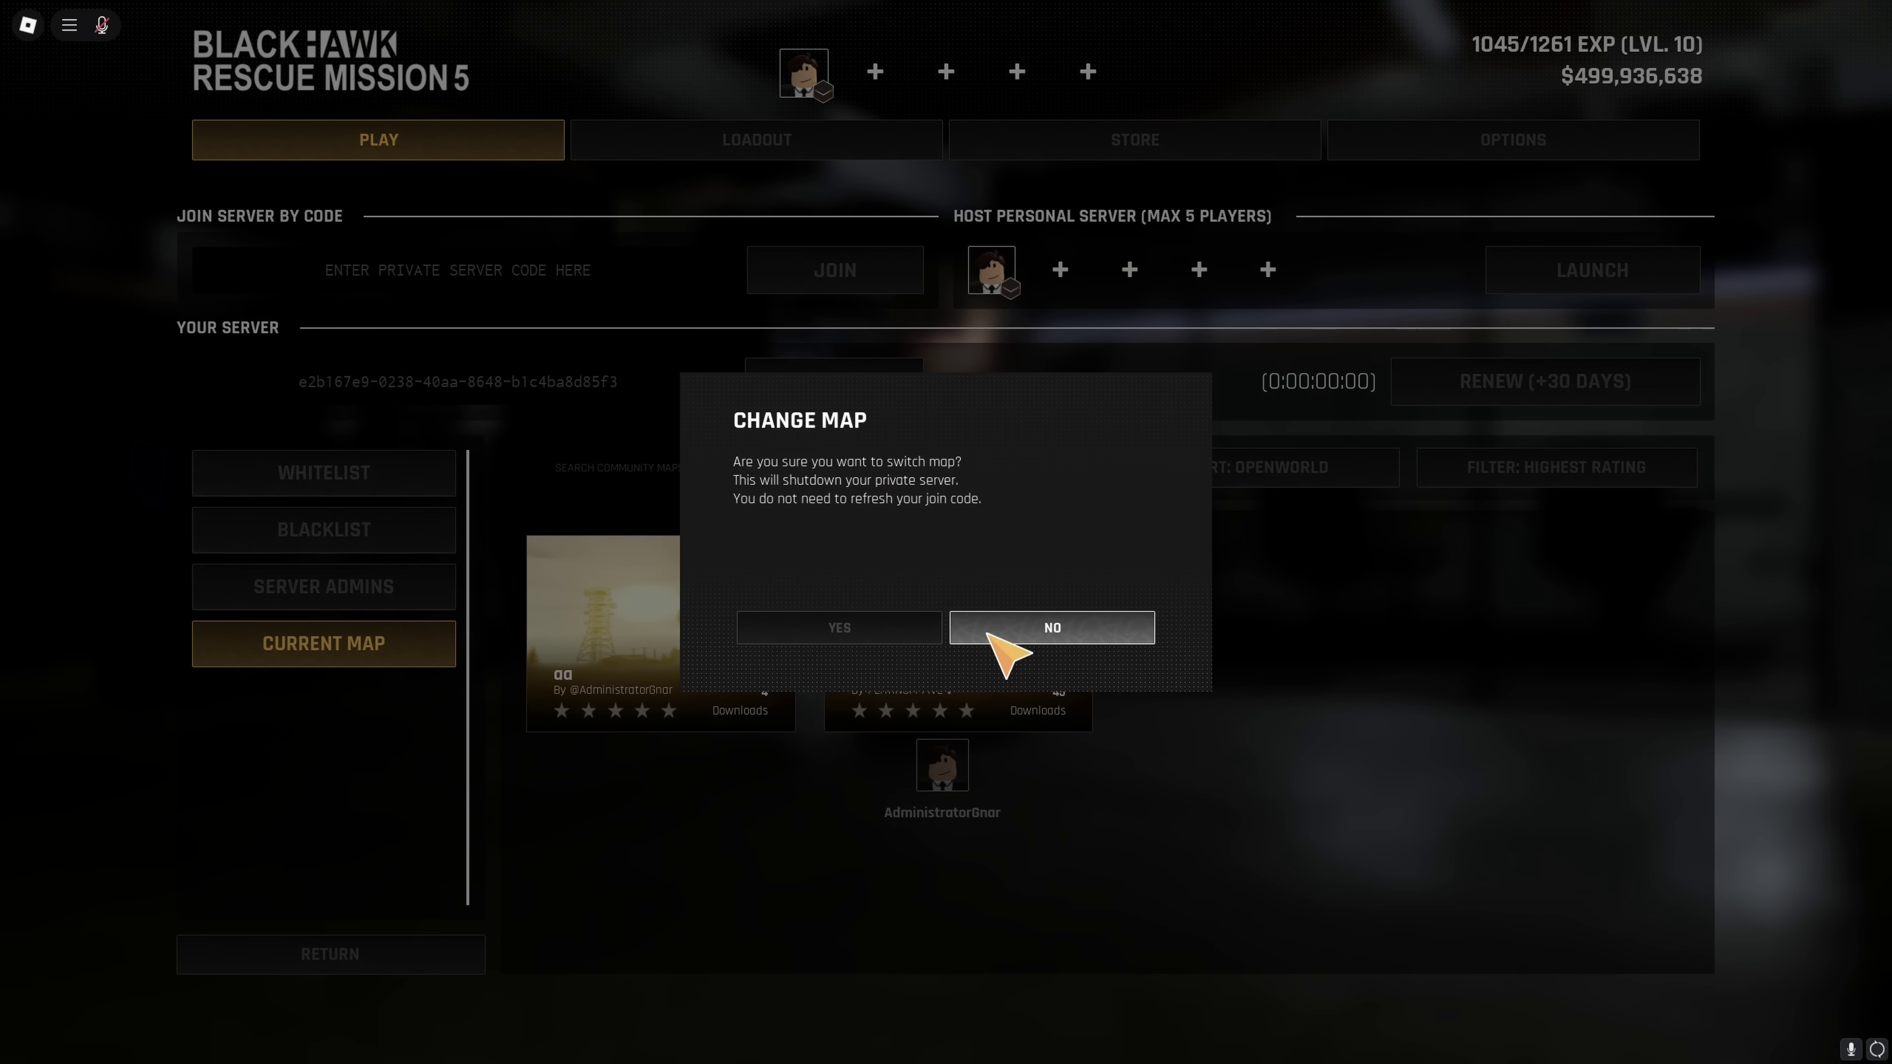
{"action": "left_click", "coordinate": [879, 627]}
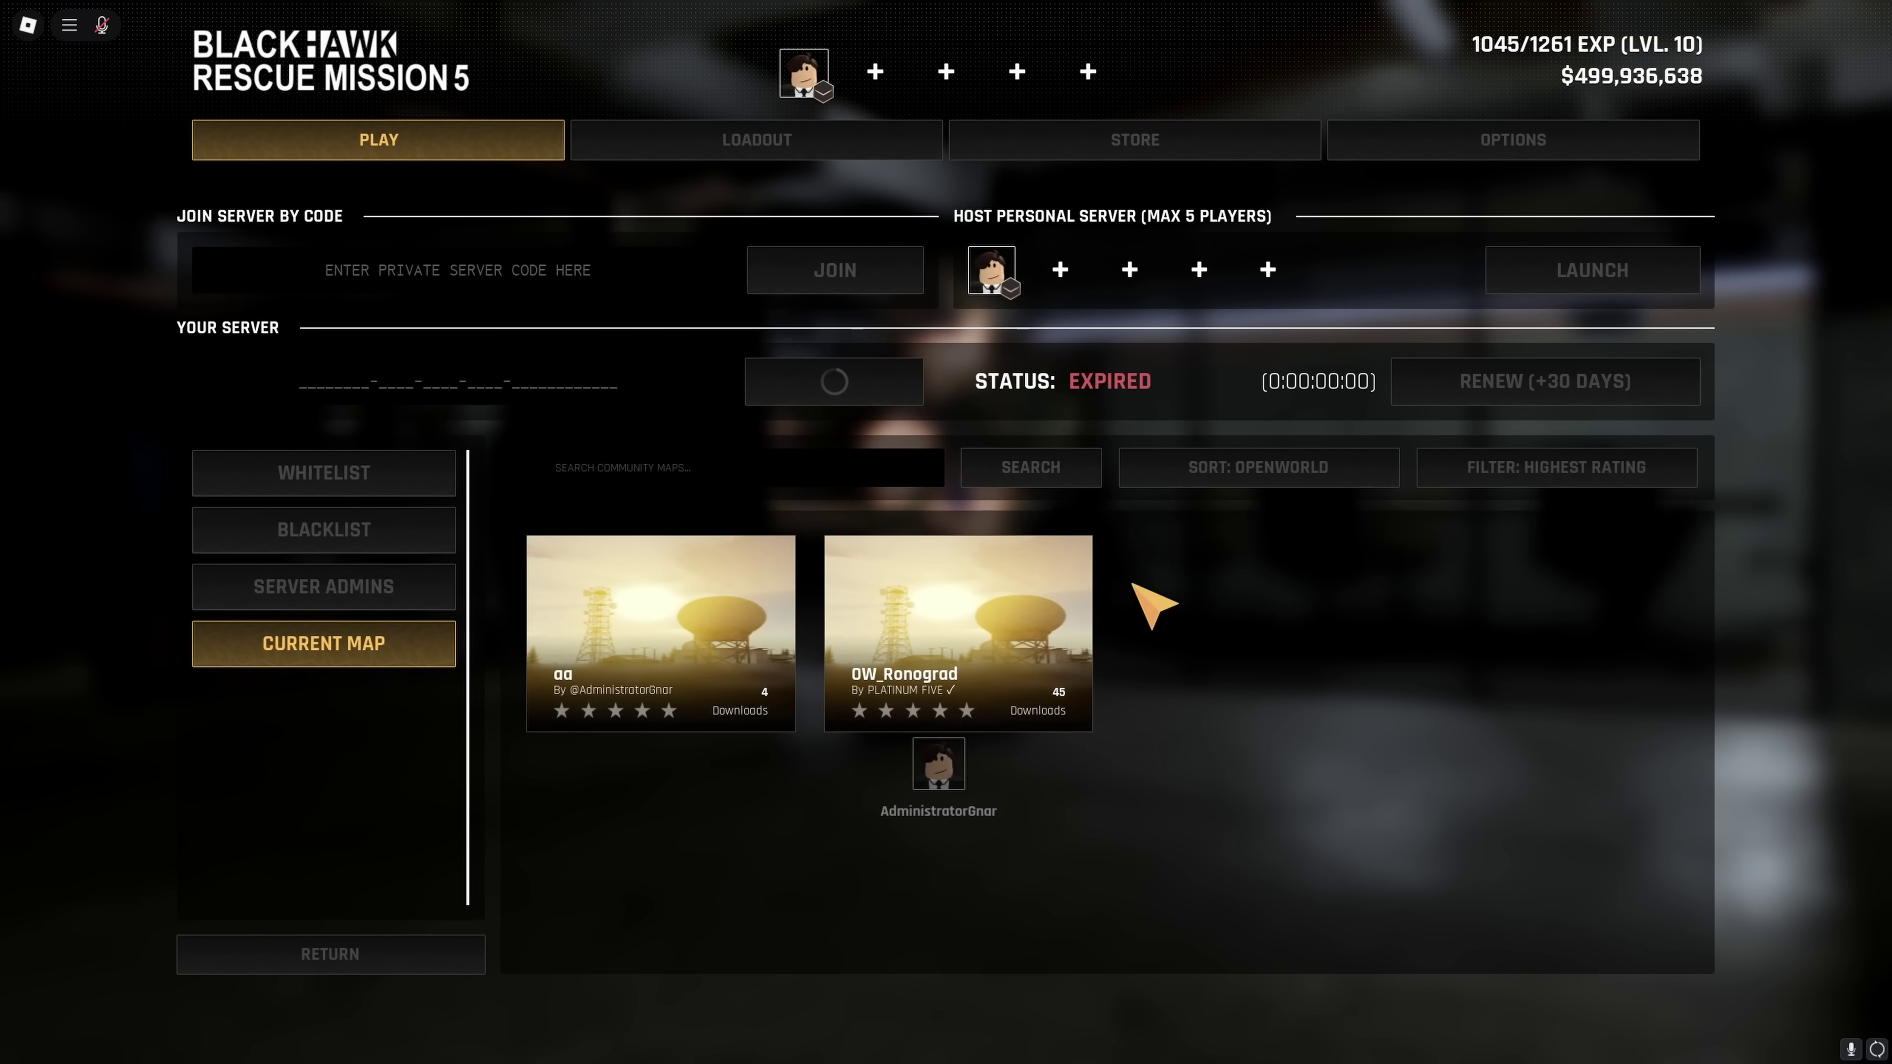
{"action": "left_click", "coordinate": [1622, 278]}
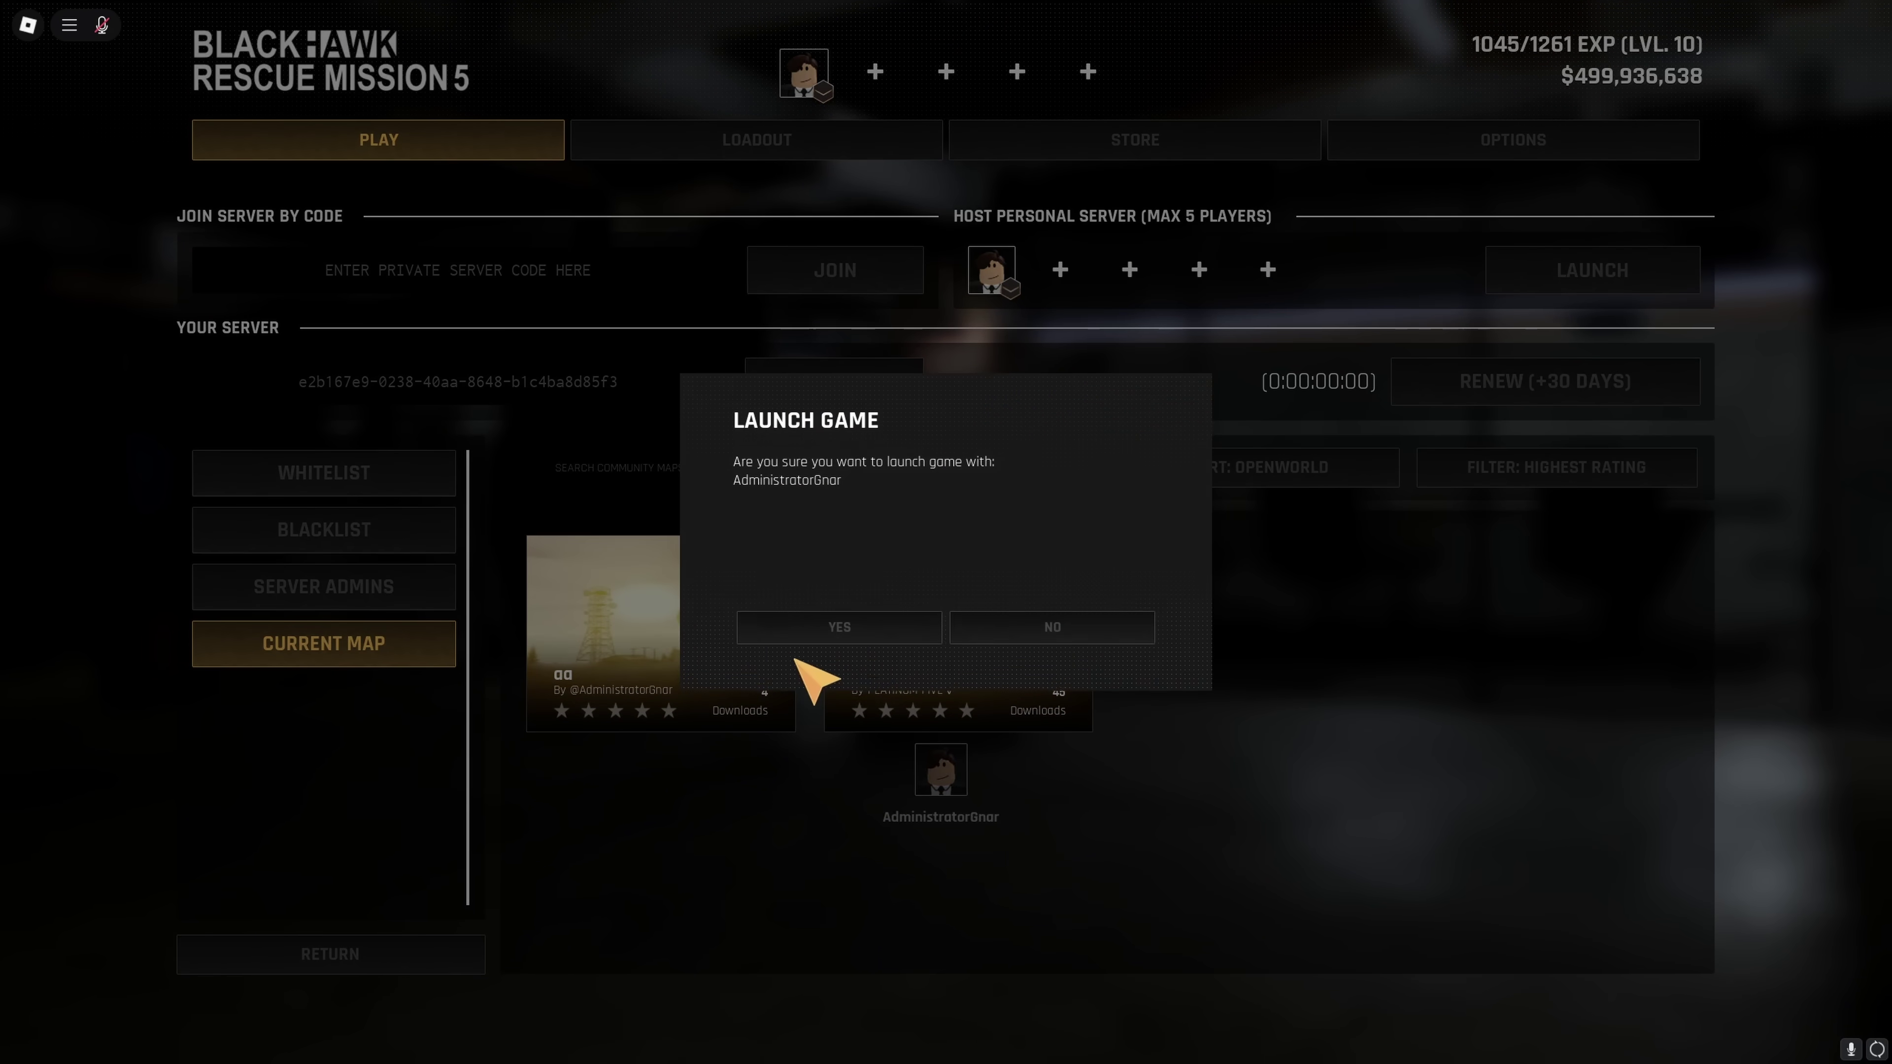
{"action": "left_click", "coordinate": [823, 629]}
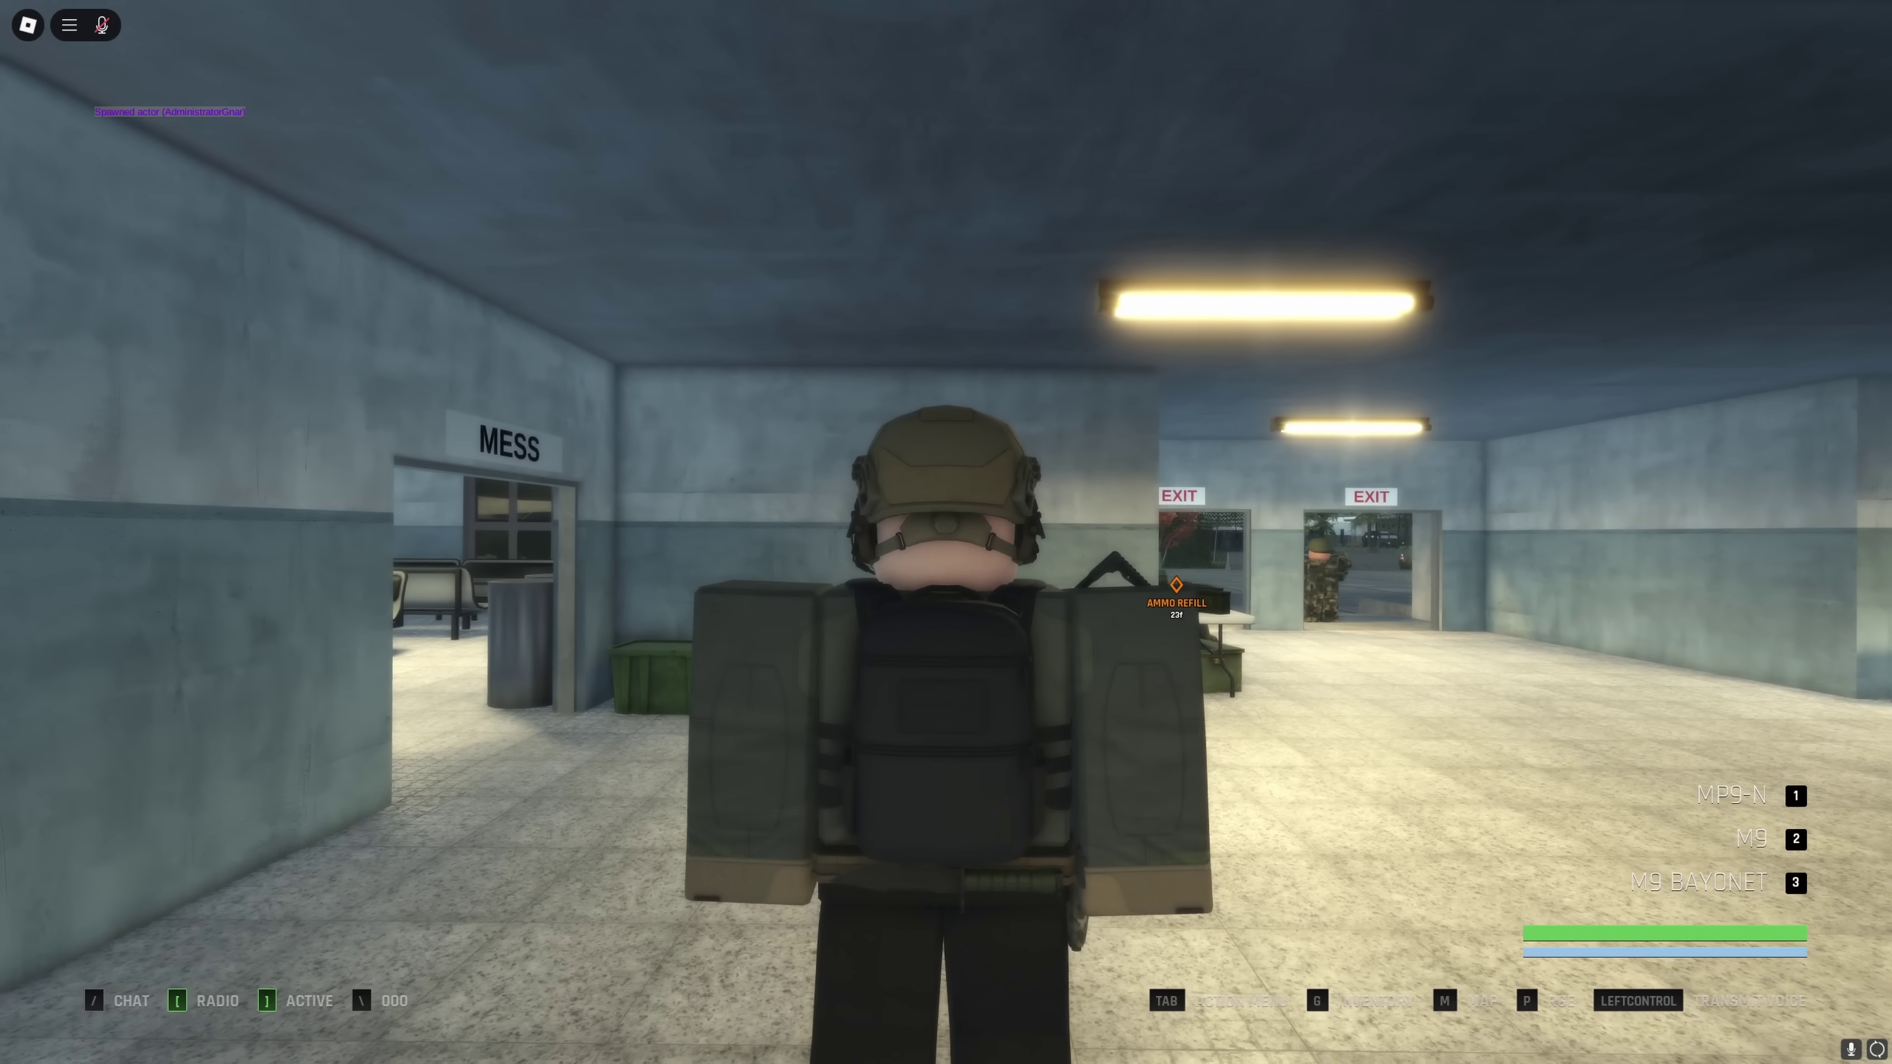
Enable cheats on the server and open the real-time game editor.
{"action": "key", "text": "p"}
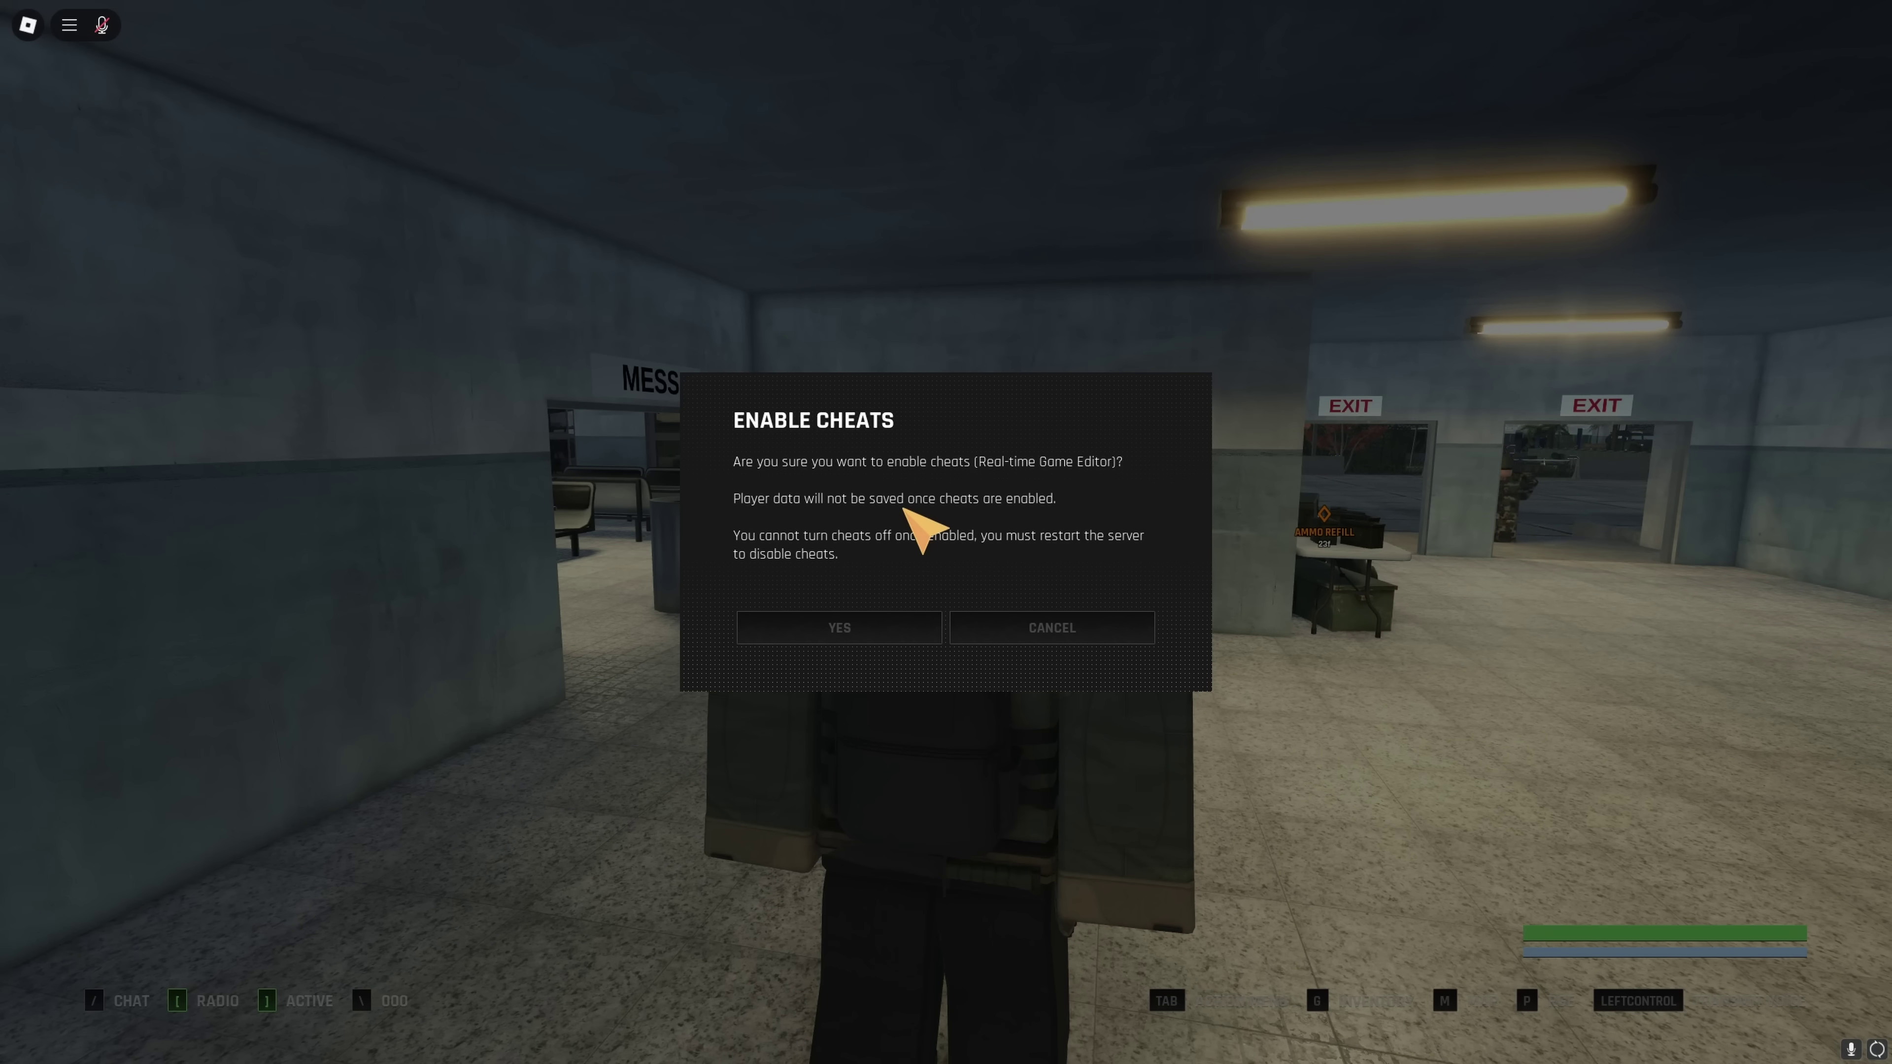
{"action": "left_click", "coordinate": [866, 632]}
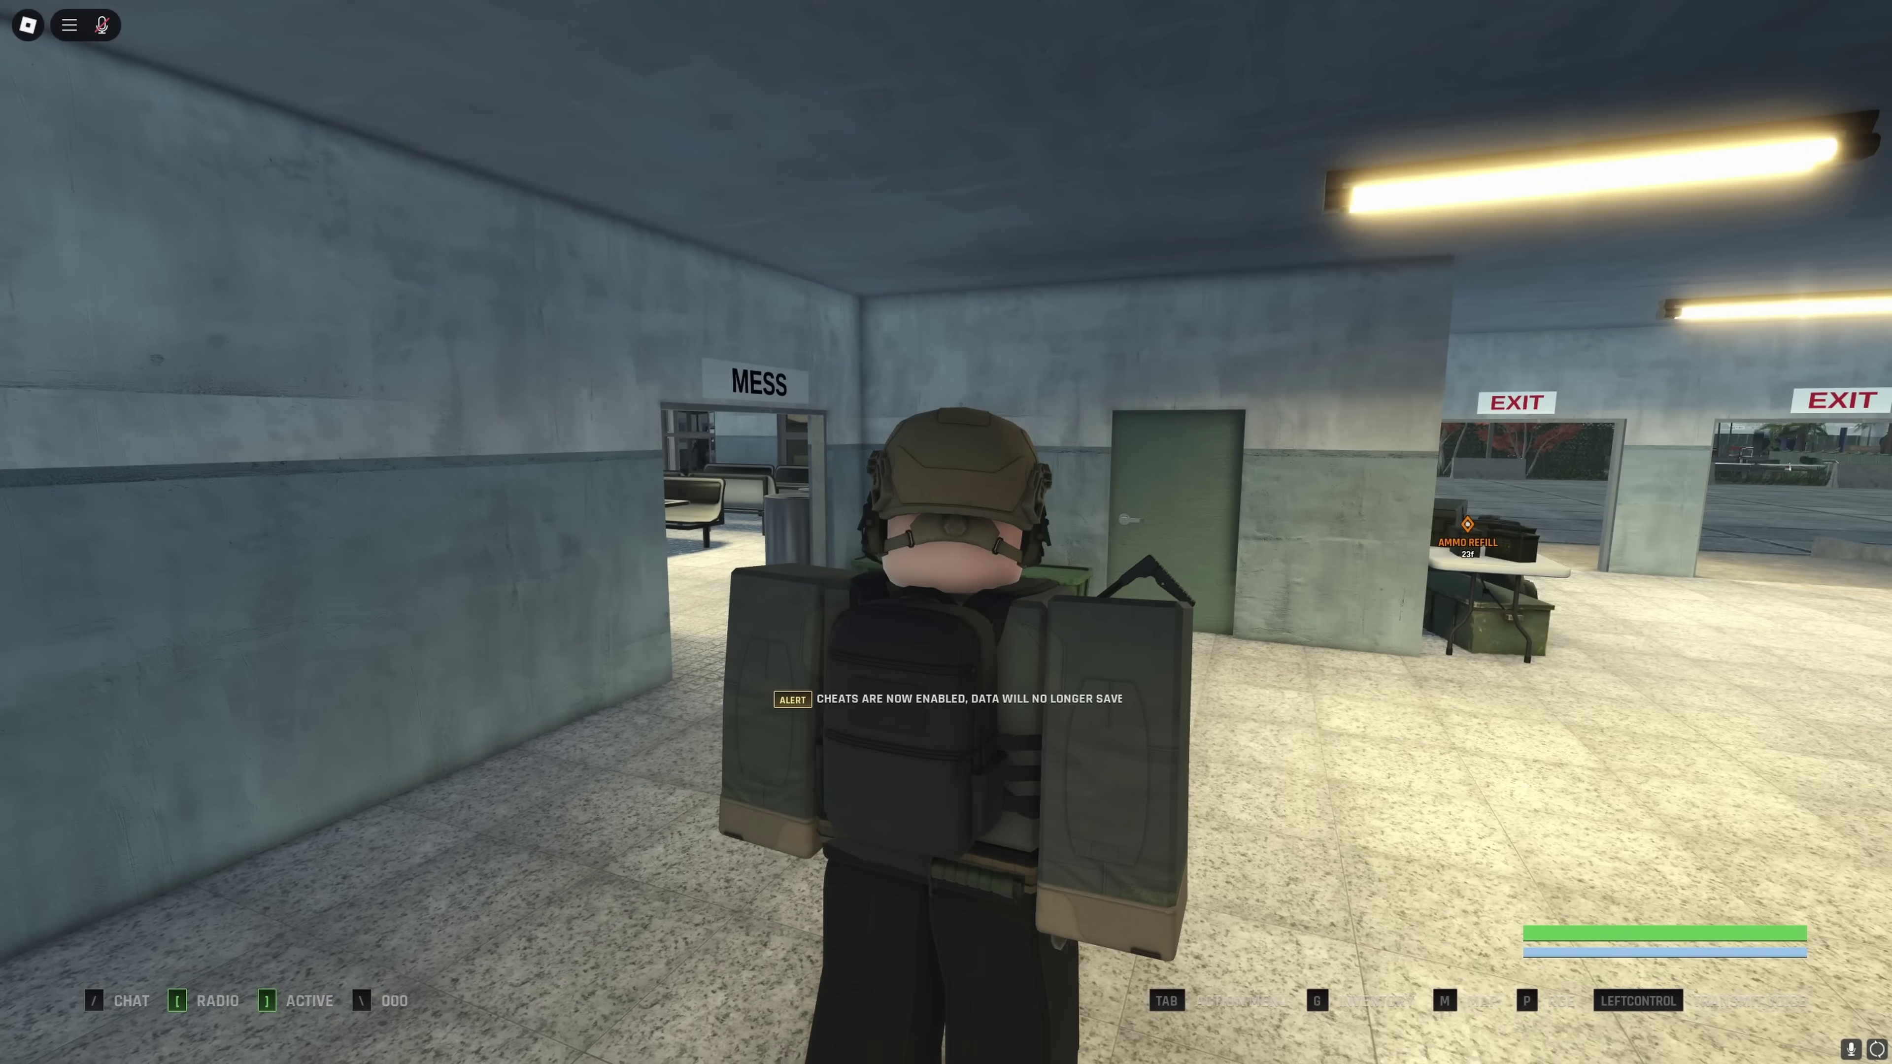
{"action": "key", "text": "F2"}
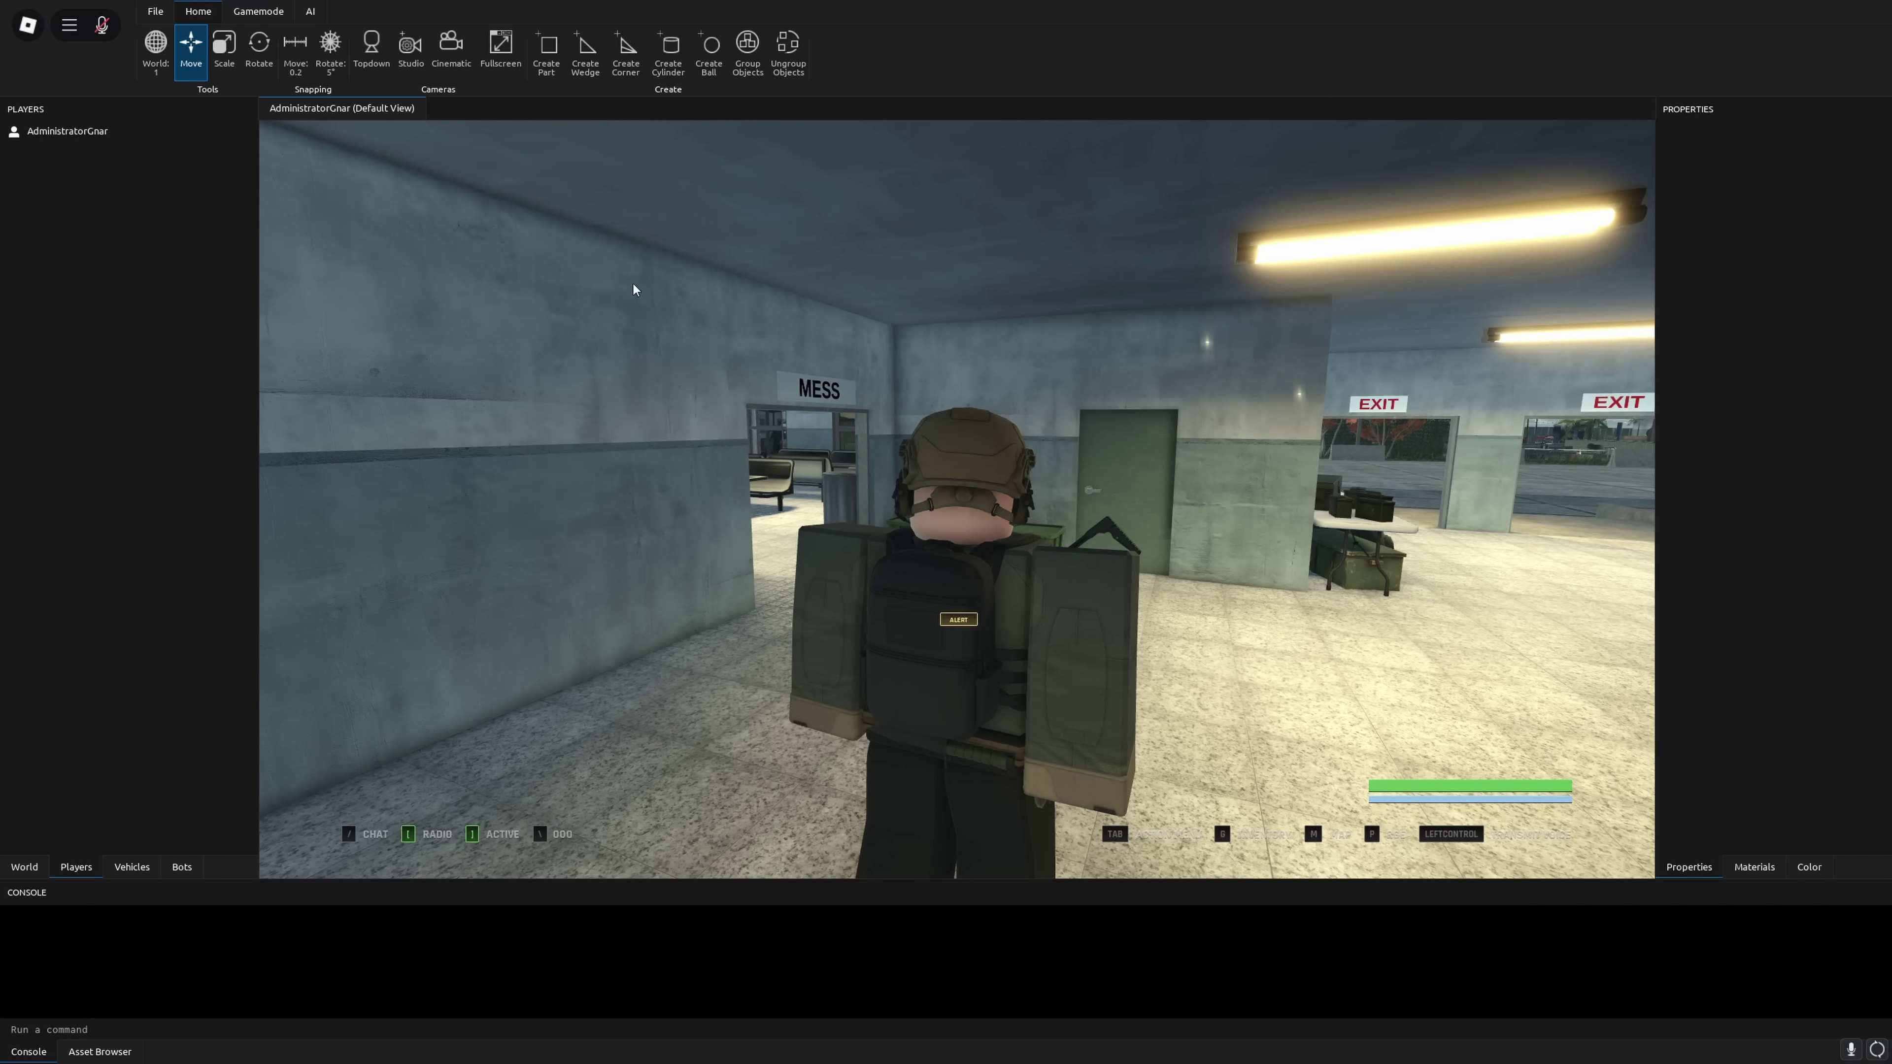
Add a studio camera view and create a block part above the paved yard.
{"action": "right_click_drag", "start_coordinate": [1036, 342], "coordinate": [1036, 341]}
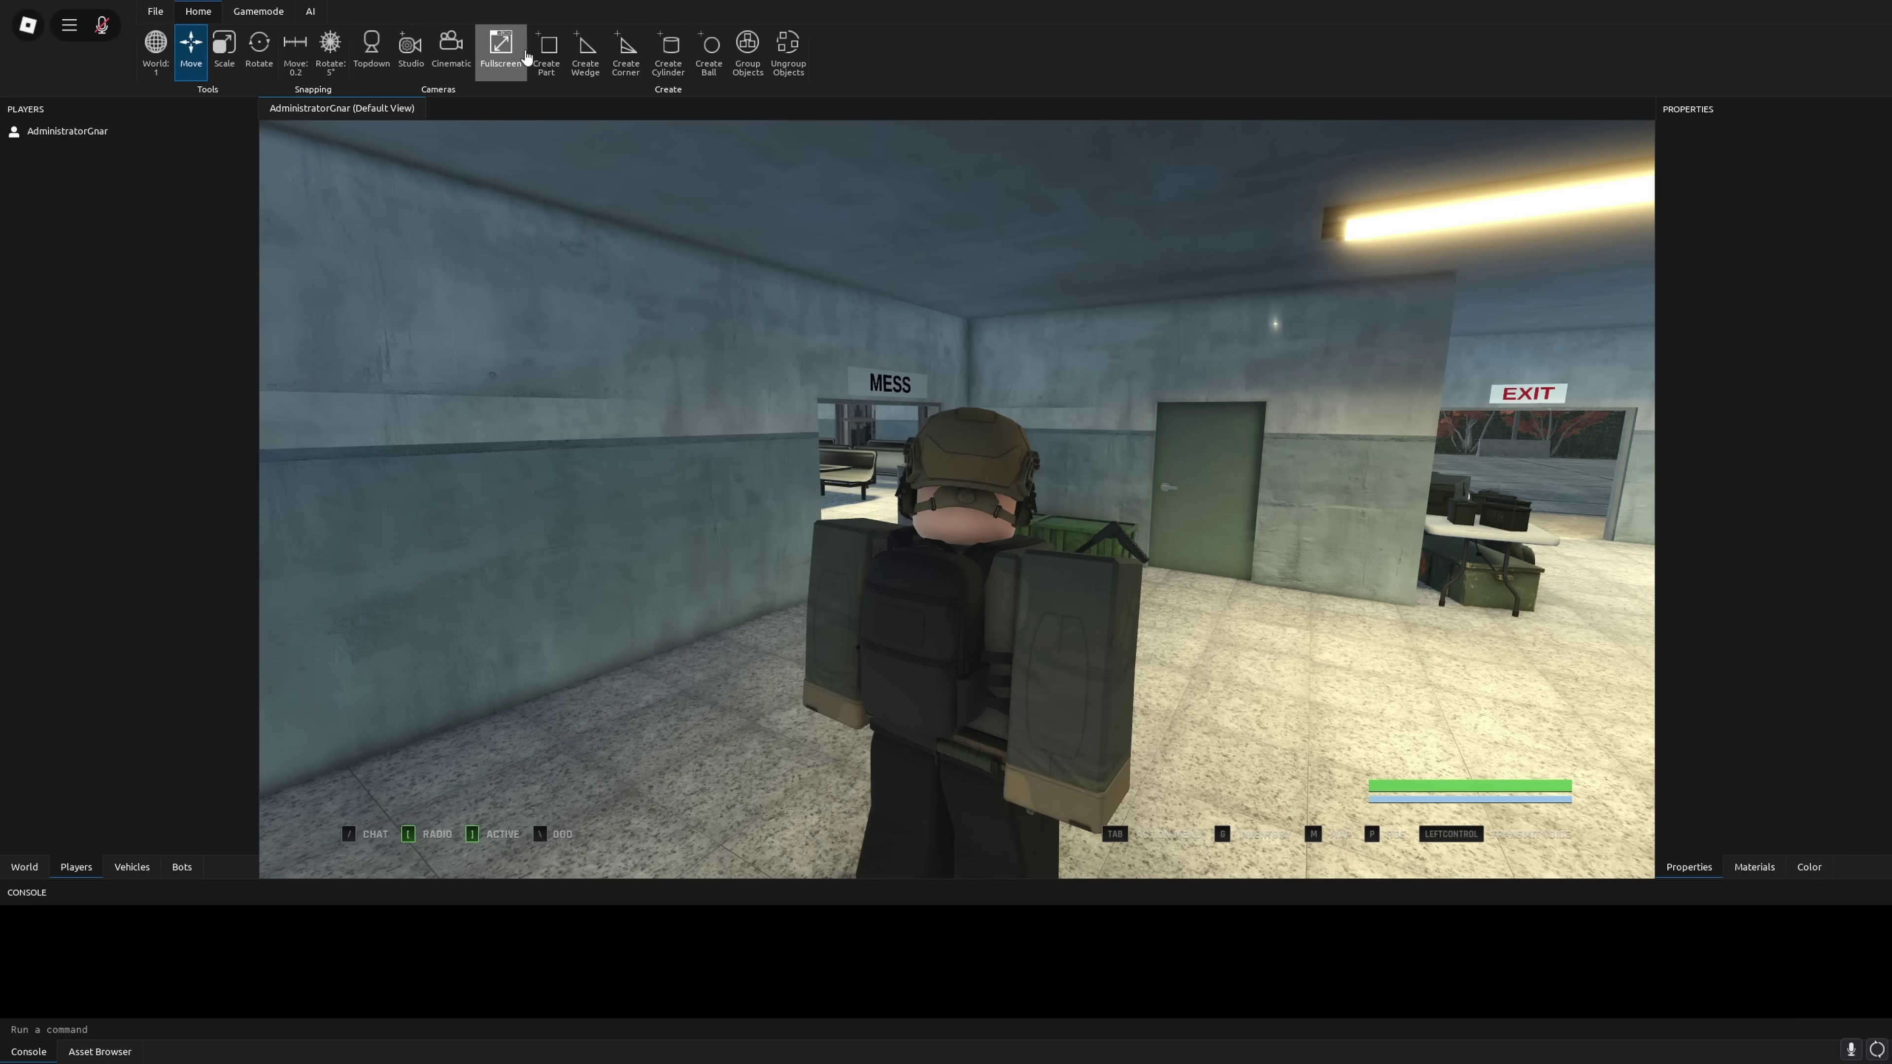
{"action": "left_click", "coordinate": [409, 52]}
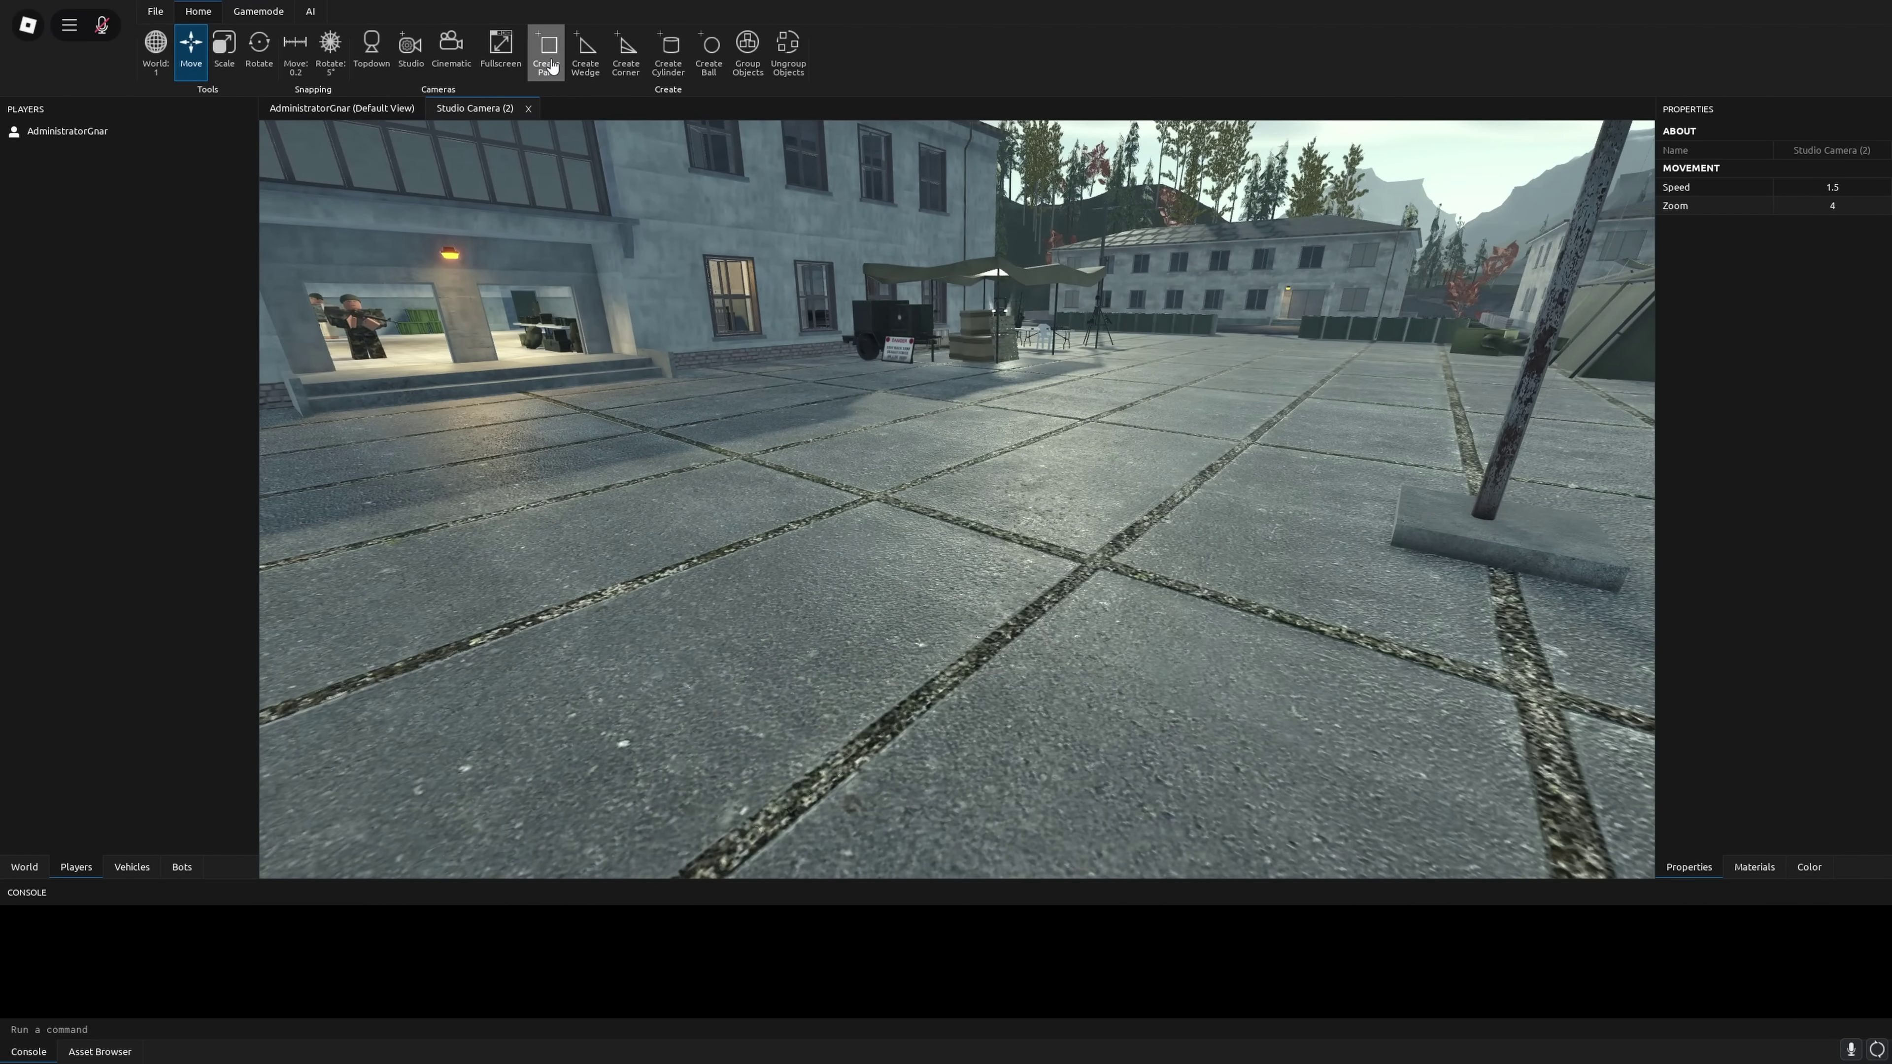
{"action": "left_click", "coordinate": [551, 67]}
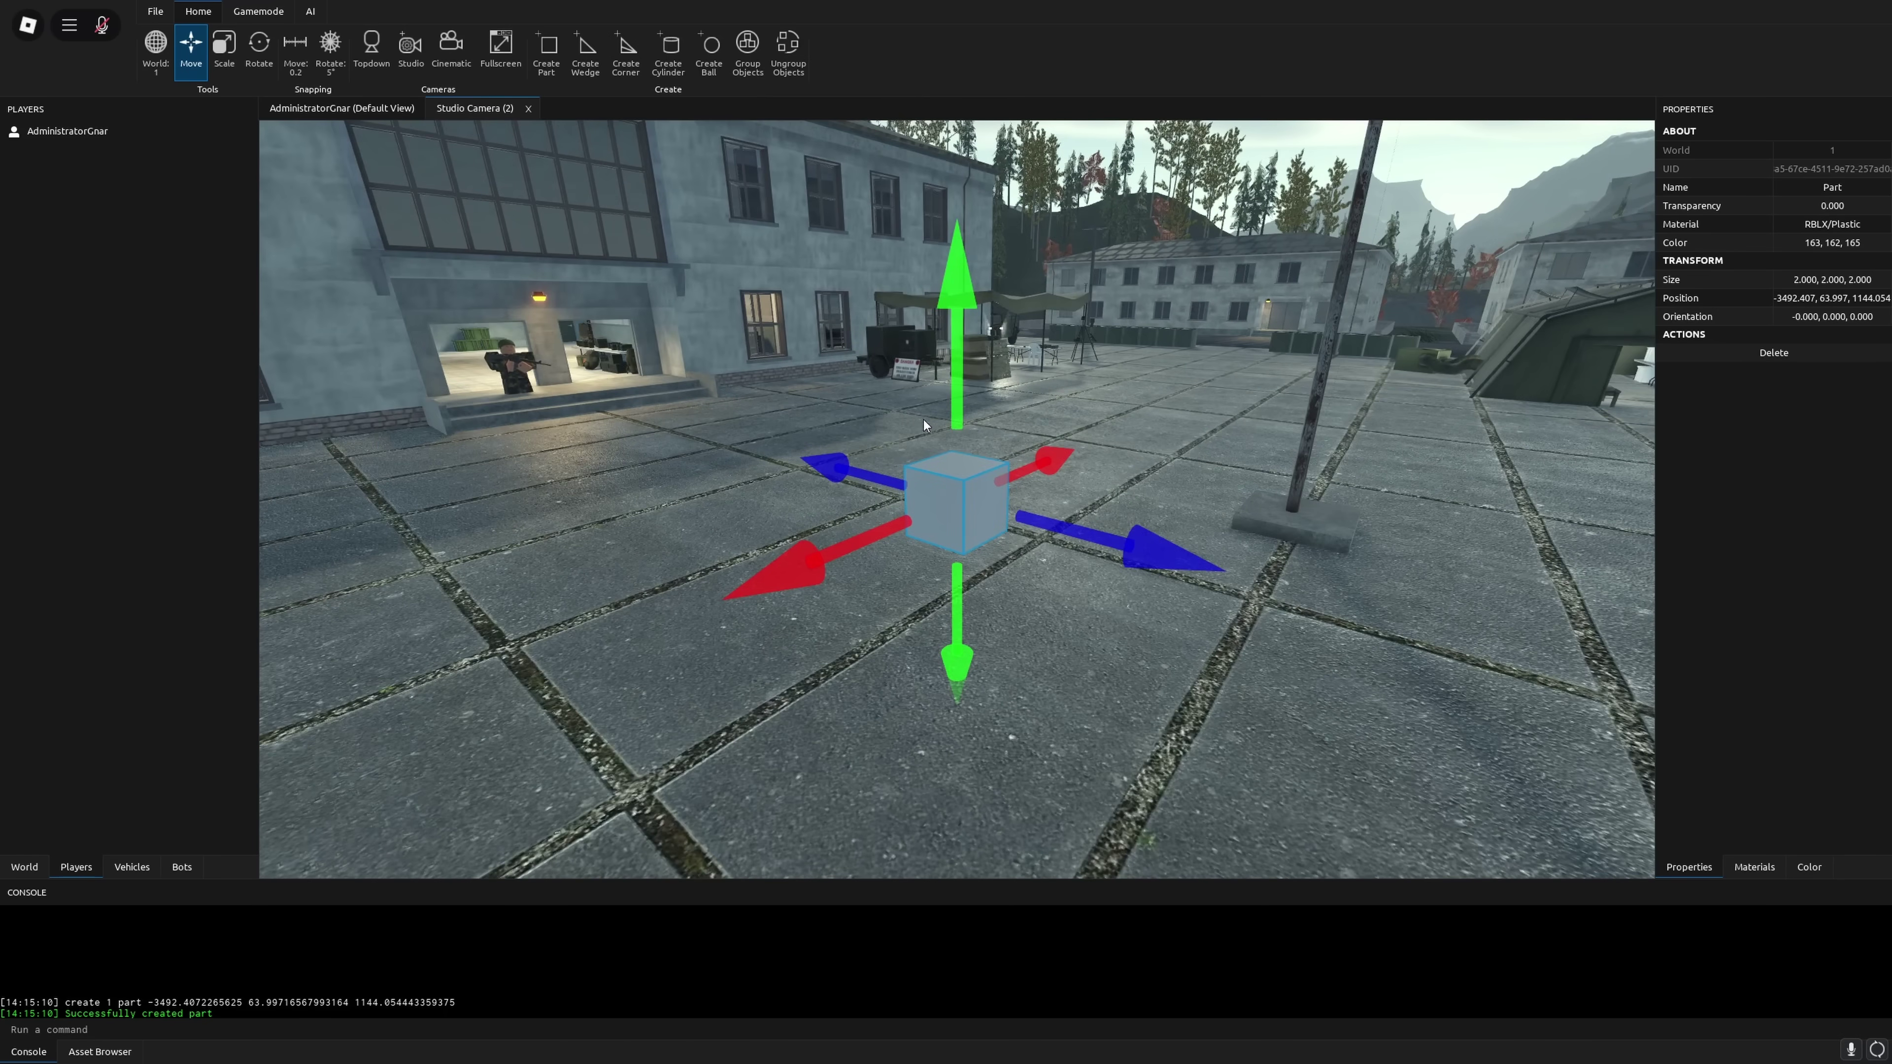
Scale the new block into a large wall of about 2 × 20.6 × 39.4.
{"action": "left_click", "coordinate": [224, 49]}
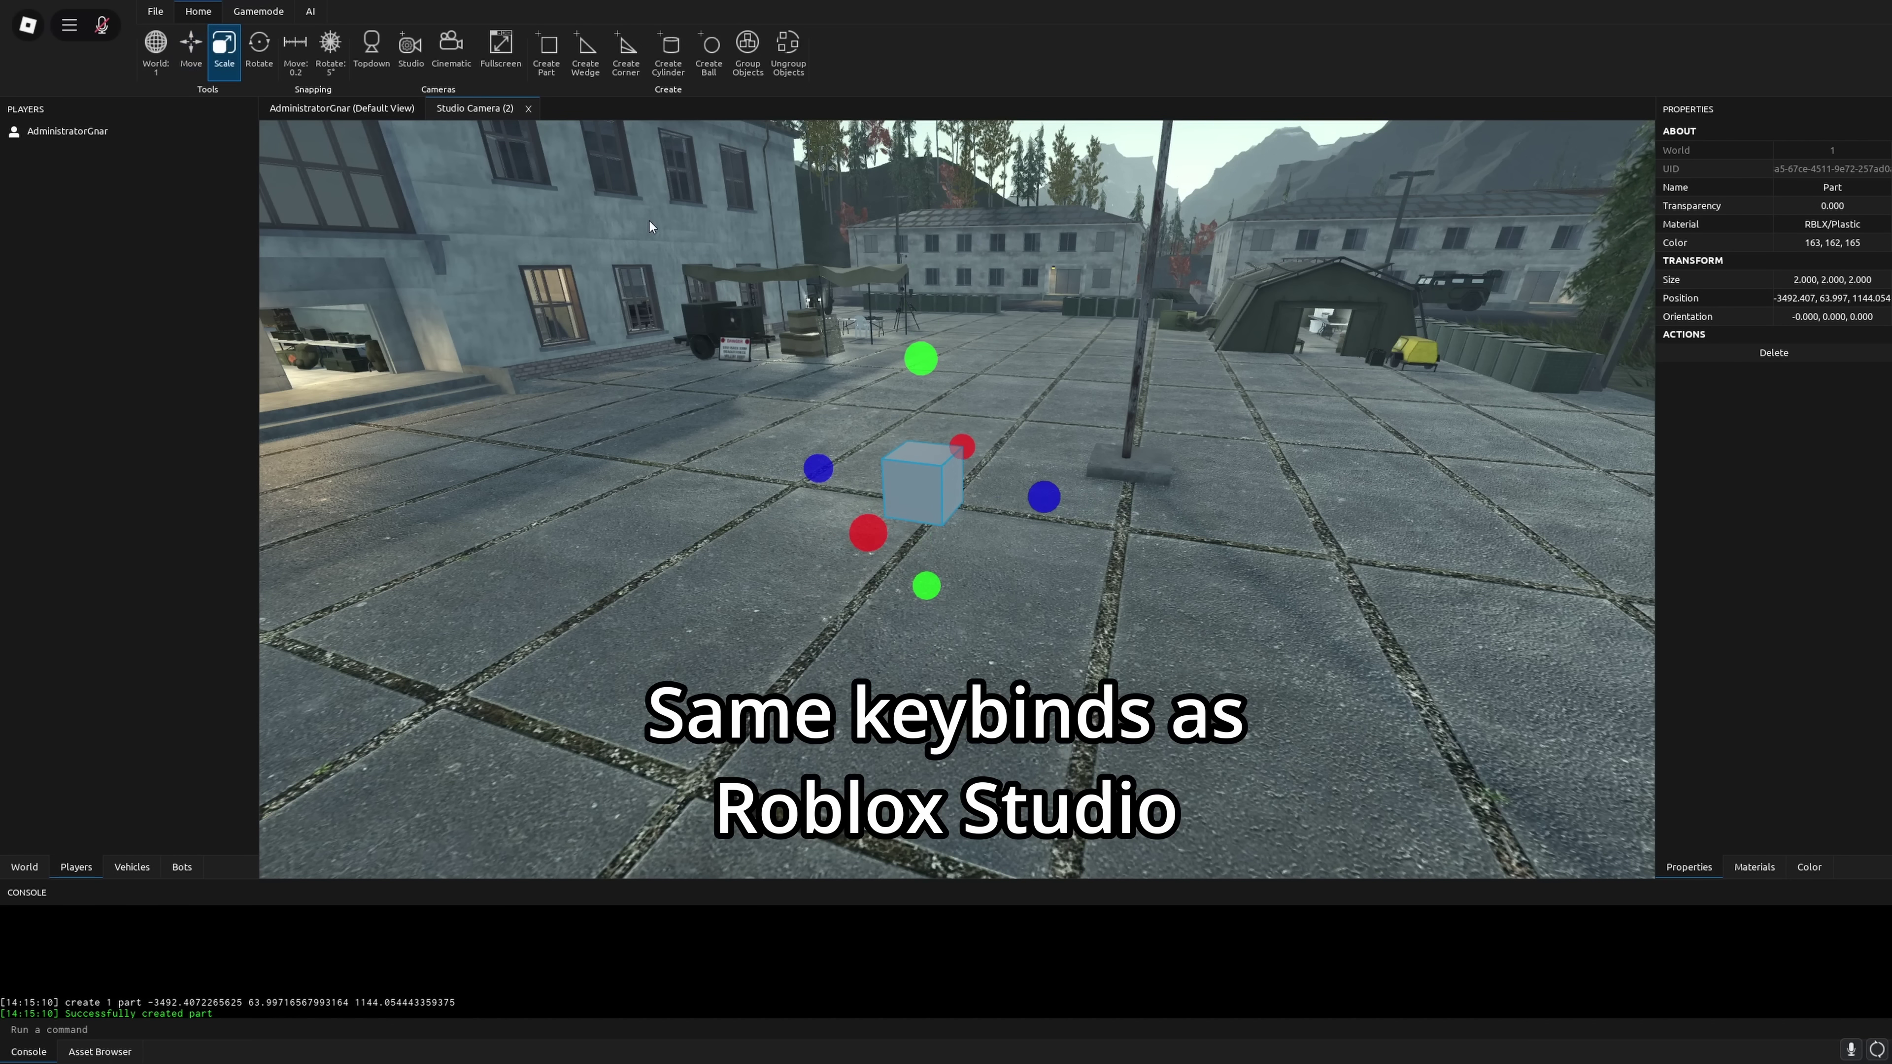
{"action": "key", "text": "ctrl+4"}
{"action": "key", "text": "ctrl+3"}
{"action": "key", "text": "ctrl+4"}
{"action": "key", "text": "ctrl+3"}
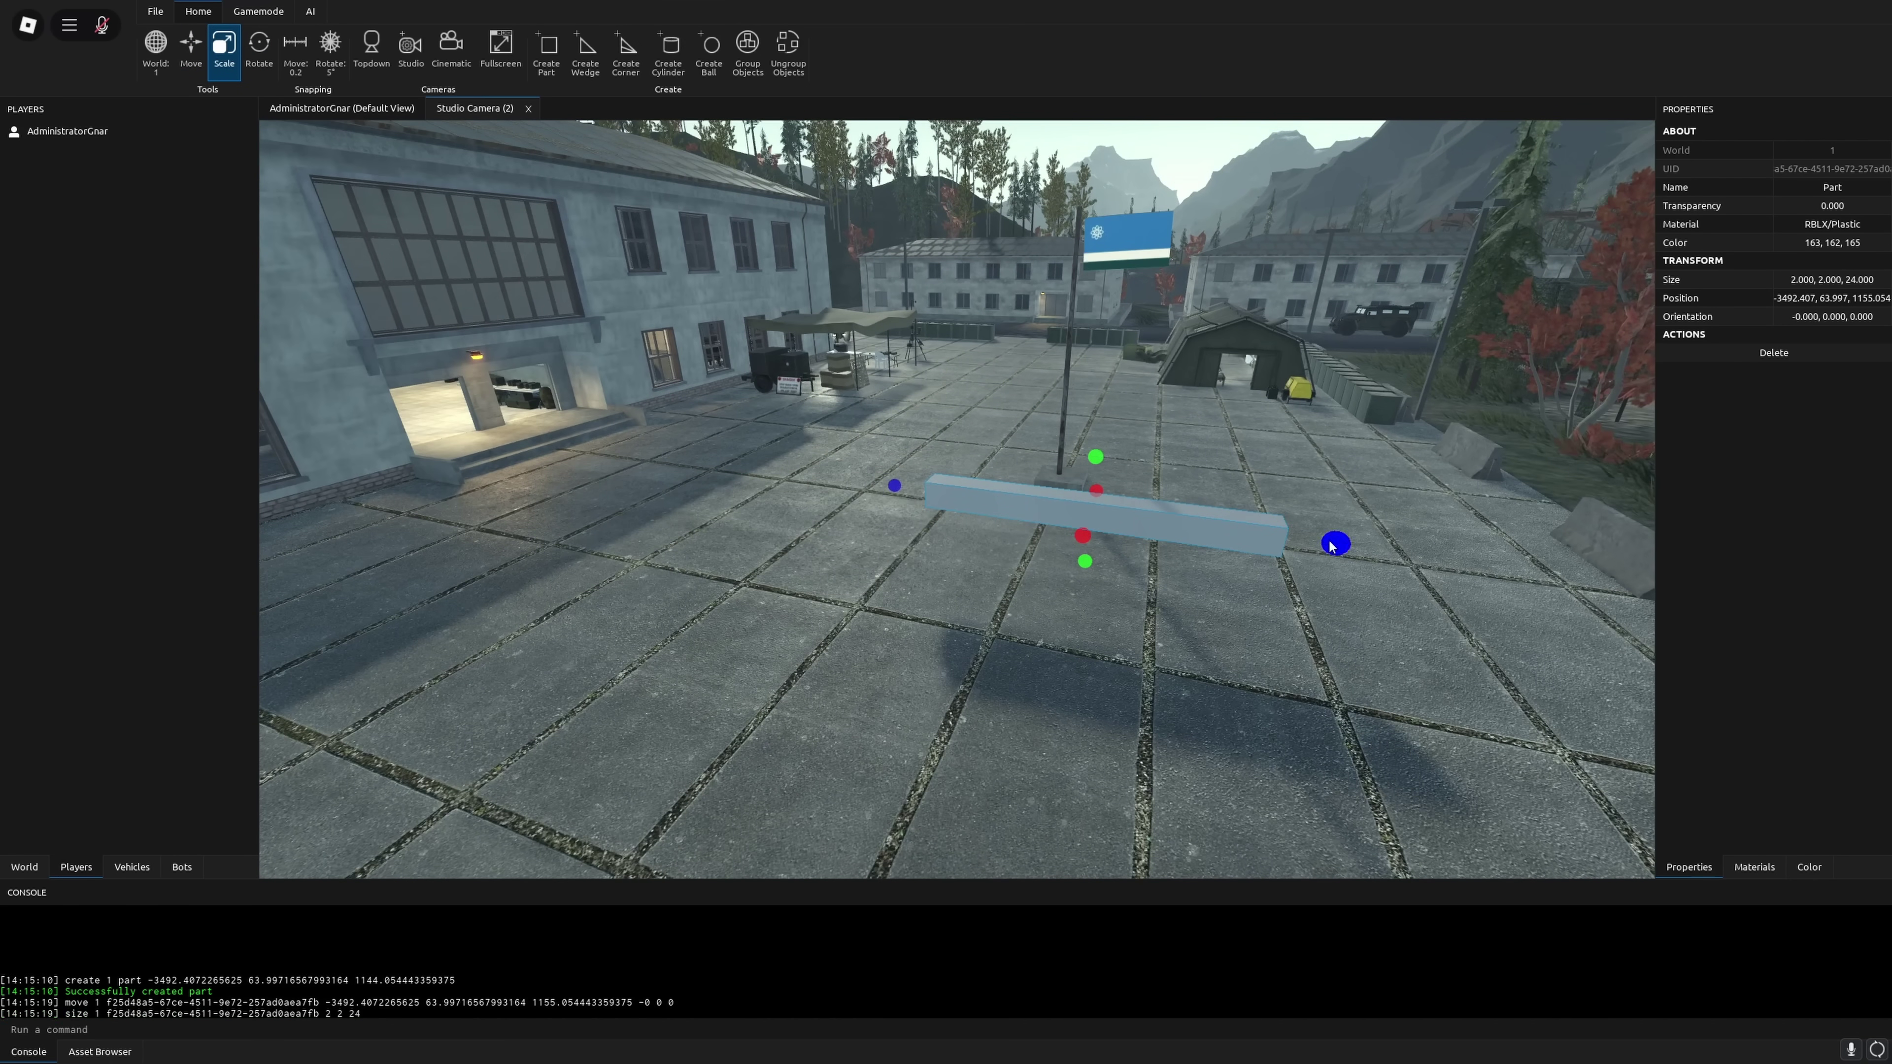
{"action": "left_click_drag", "start_coordinate": [894, 485], "coordinate": [731, 463]}
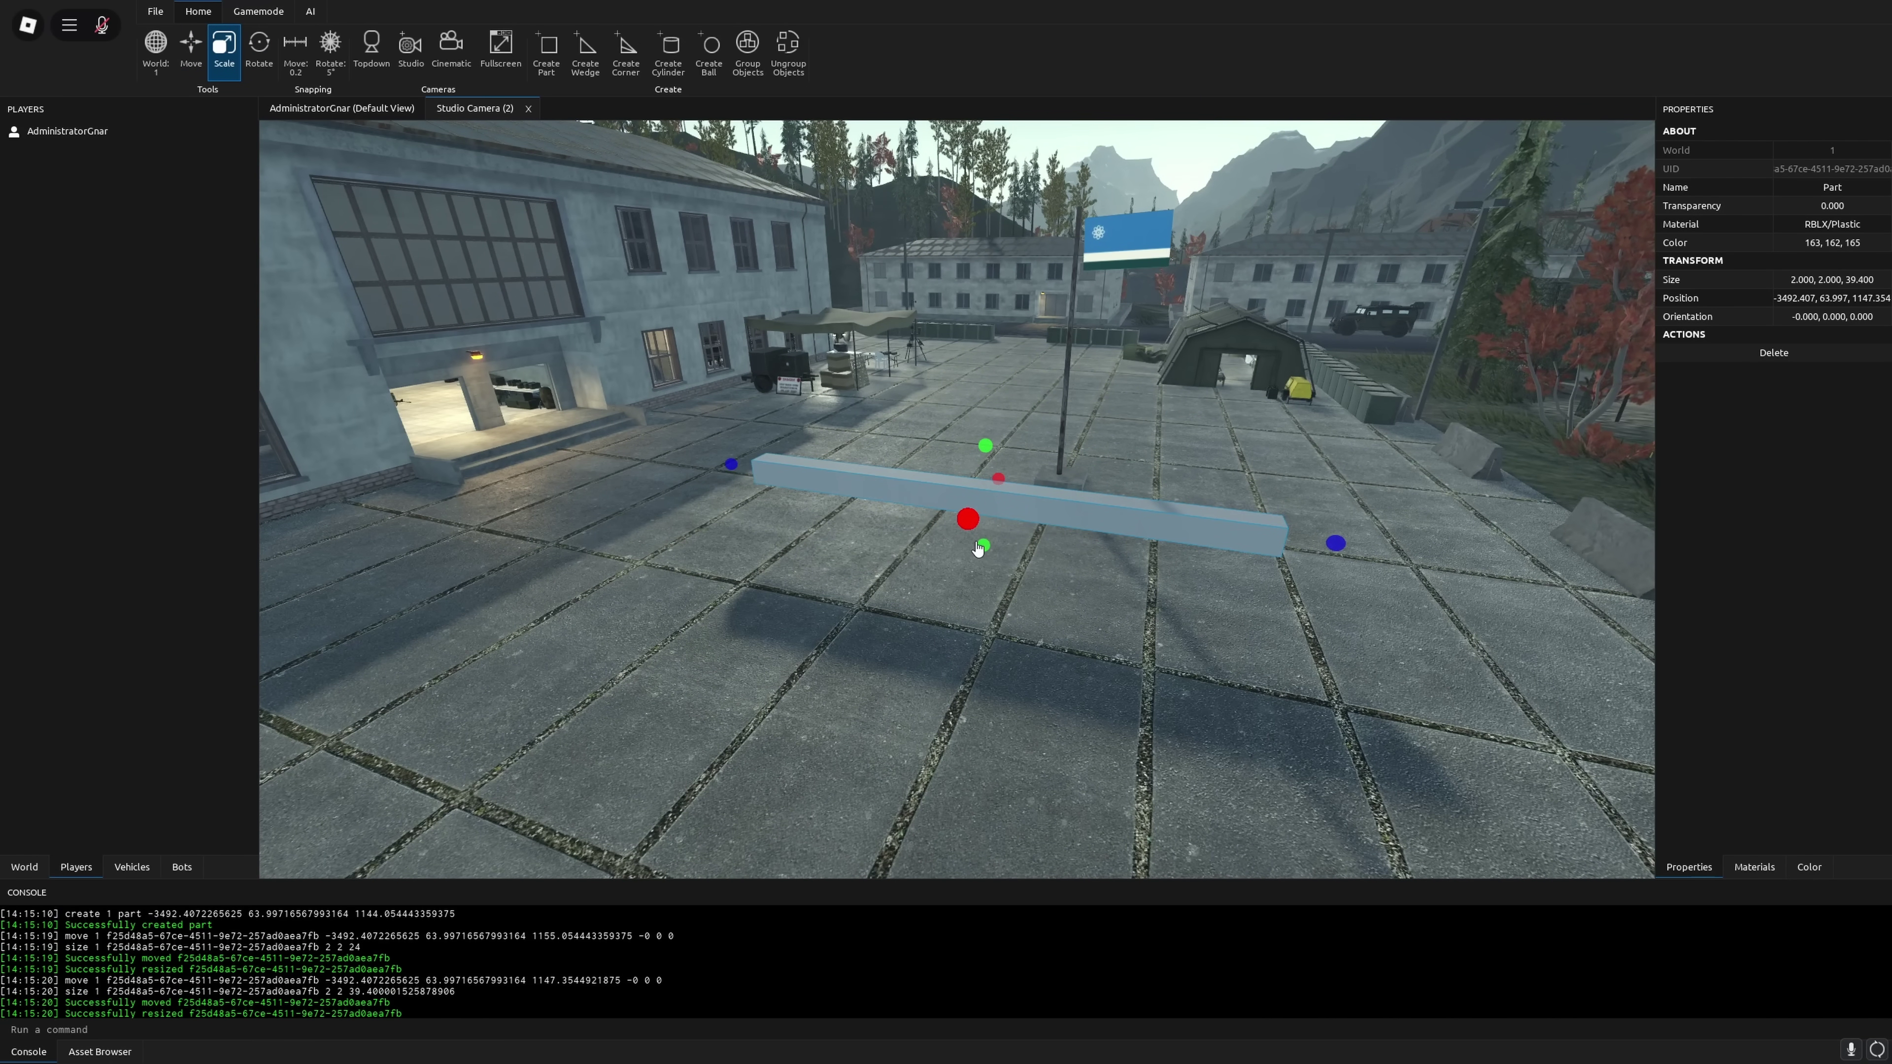
{"action": "left_click_drag", "start_coordinate": [985, 548], "coordinate": [1027, 332]}
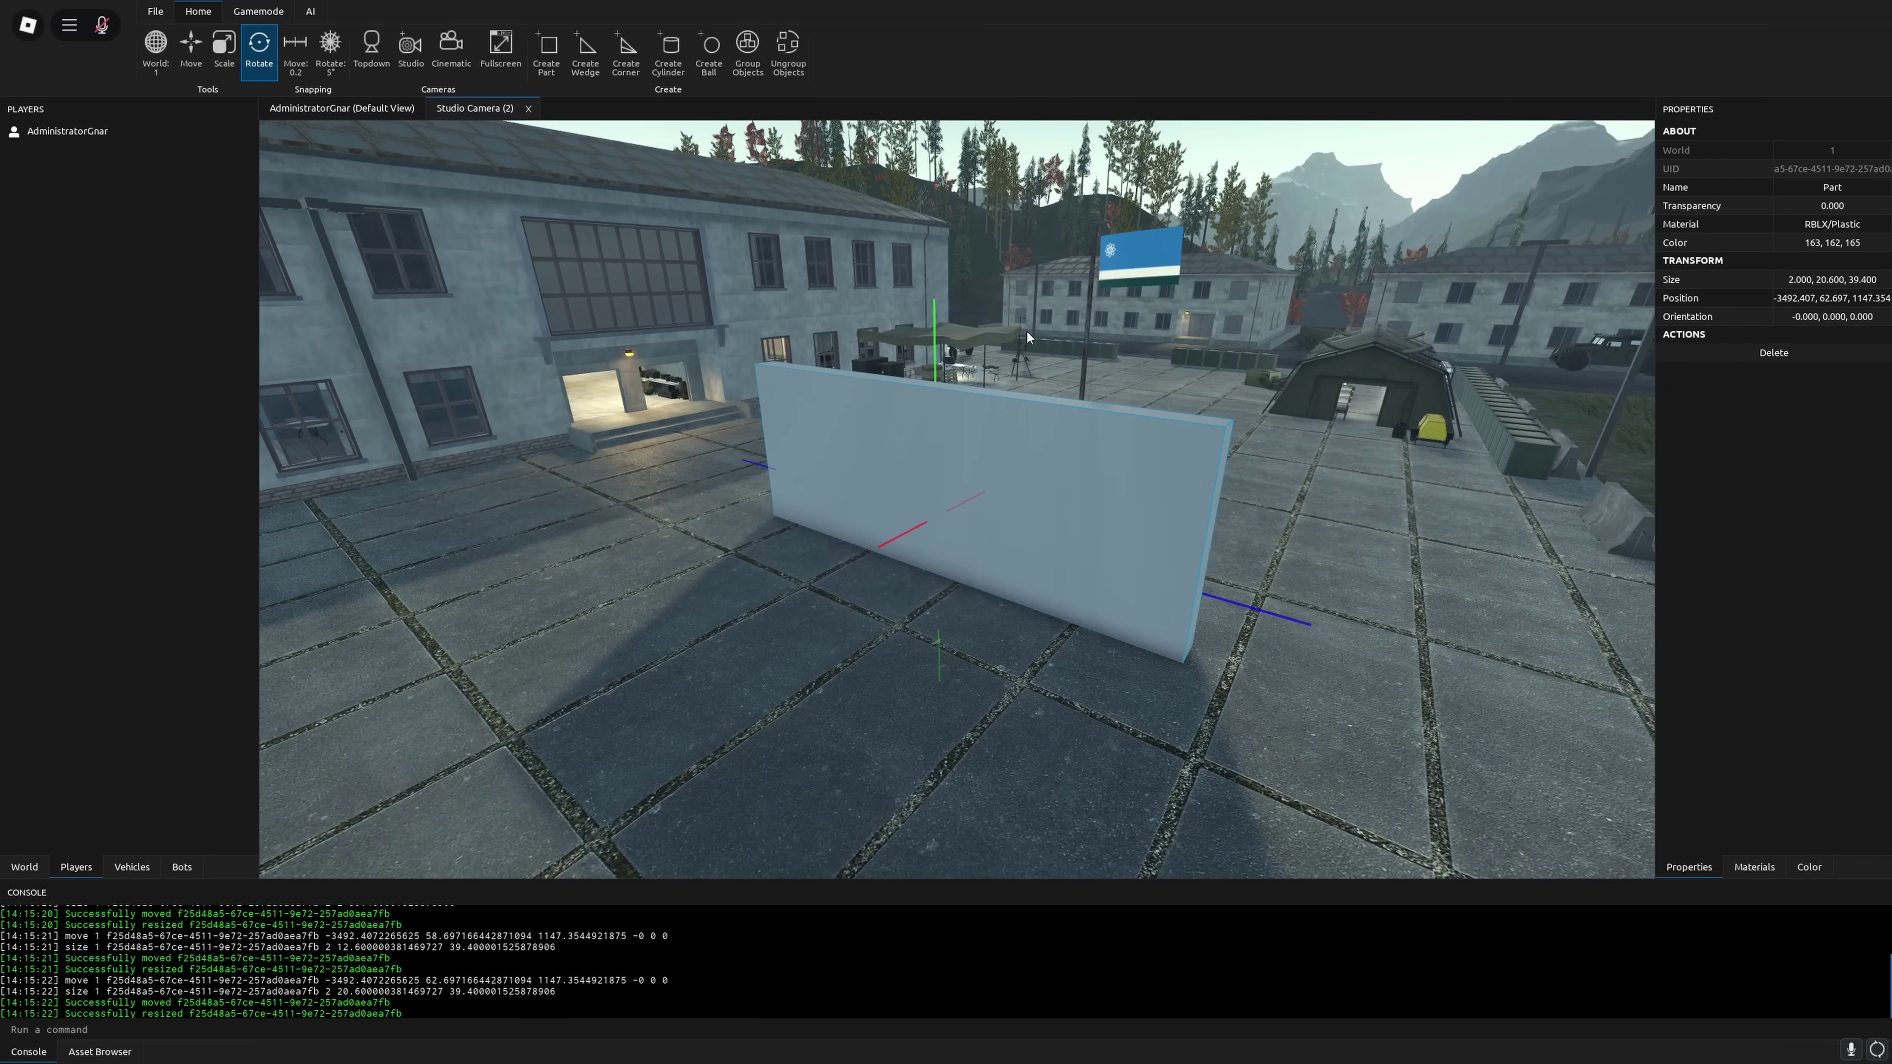
Rotate the wall to about 55 degrees around its vertical axis.
{"action": "key", "text": "ctrl+4"}
{"action": "key", "text": "w"}
{"action": "key", "text": "a"}
{"action": "right_click_drag", "start_coordinate": [1013, 326], "coordinate": [940, 316]}
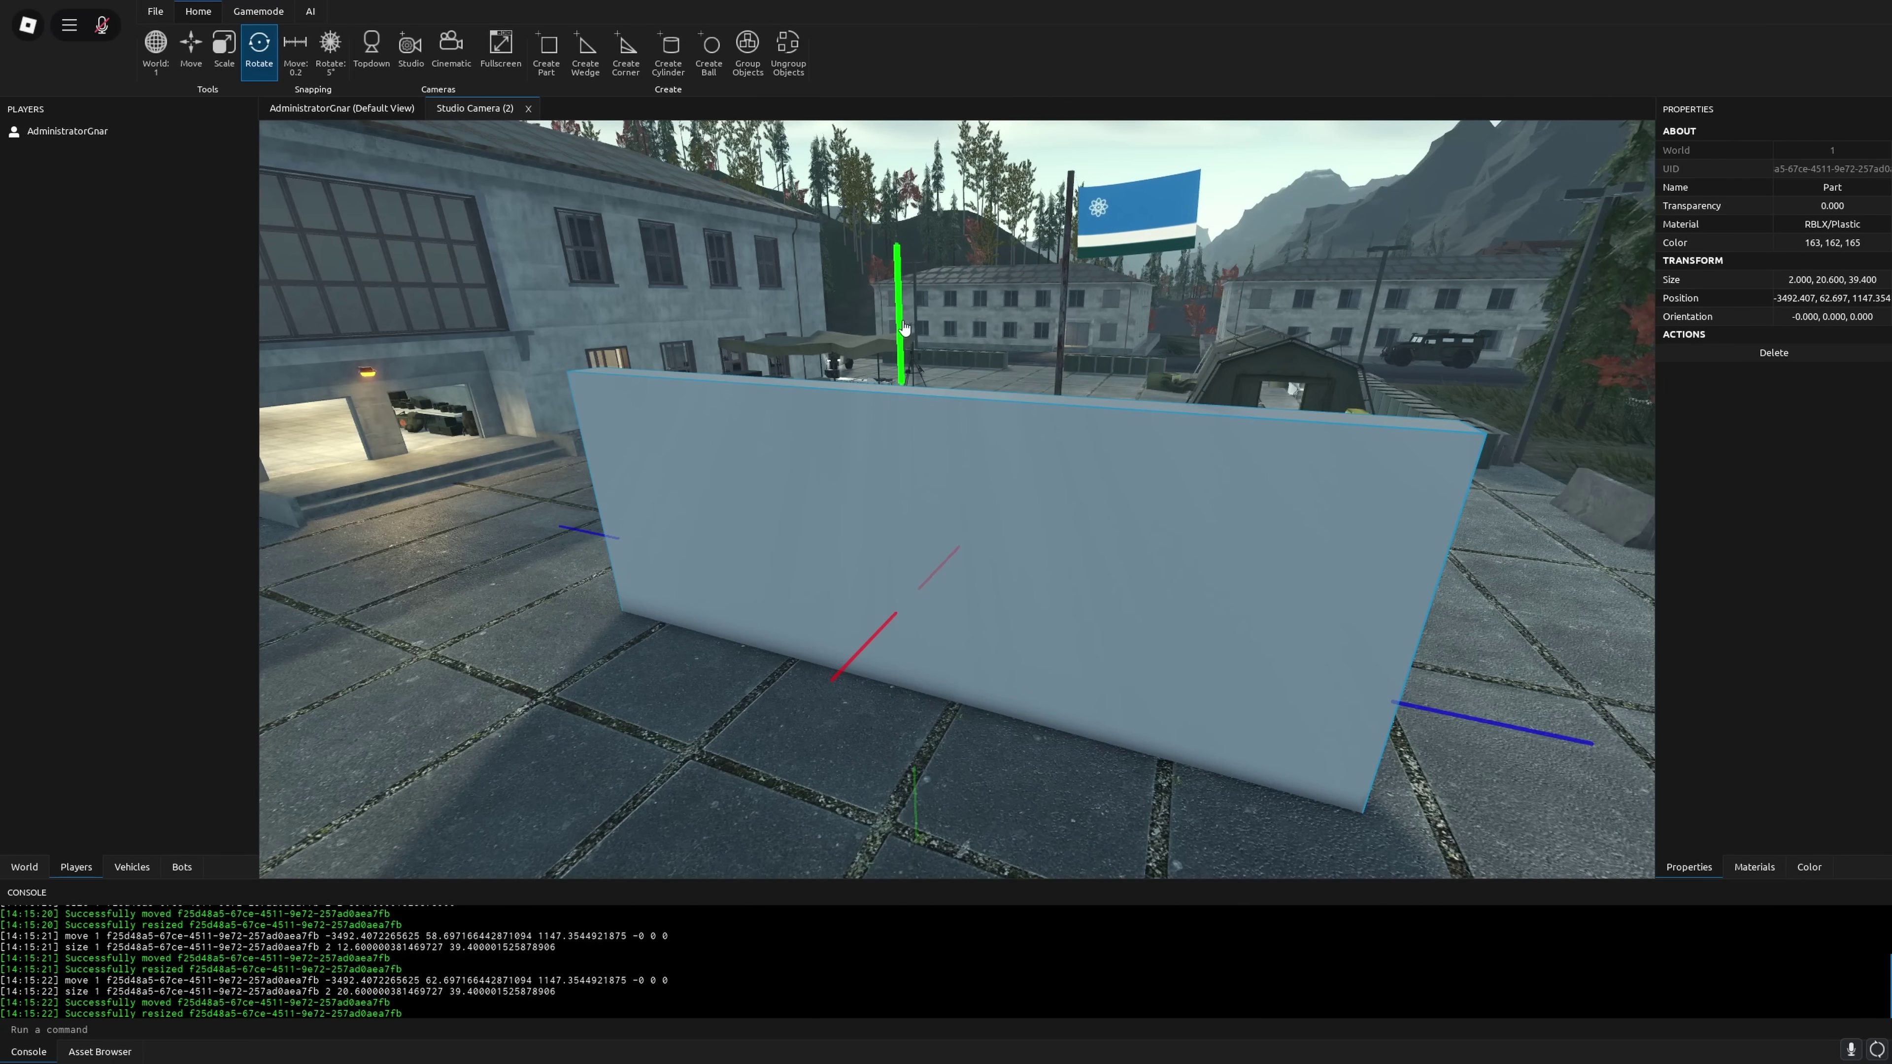
{"action": "key", "text": "s"}
{"action": "left_click_drag", "start_coordinate": [903, 325], "coordinate": [949, 291]}
{"action": "key", "text": "d"}
{"action": "right_click_drag", "start_coordinate": [948, 292], "coordinate": [982, 320]}
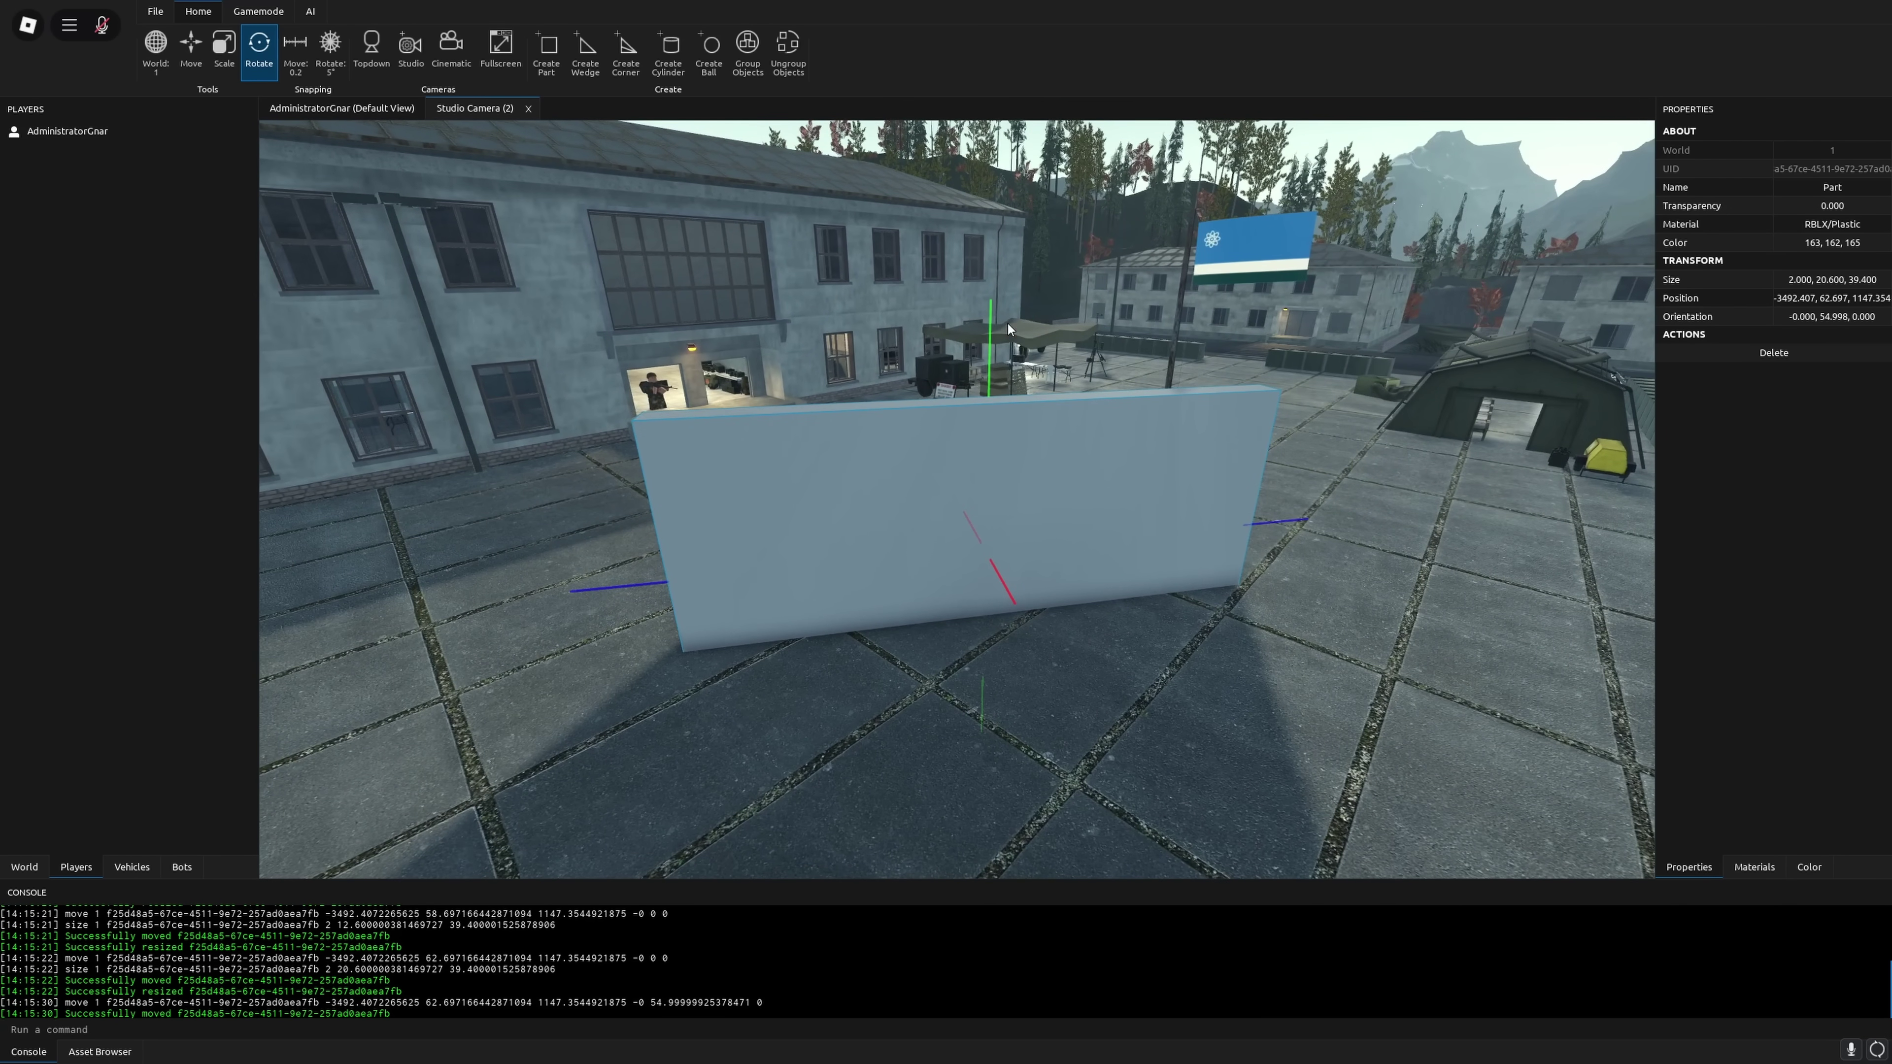
Turn the wall to about 25 degrees around its vertical axis and tilt it to about -40 degrees.
{"action": "scroll", "coordinate": [945, 279], "scroll_direction": "down", "scroll_amount": 1}
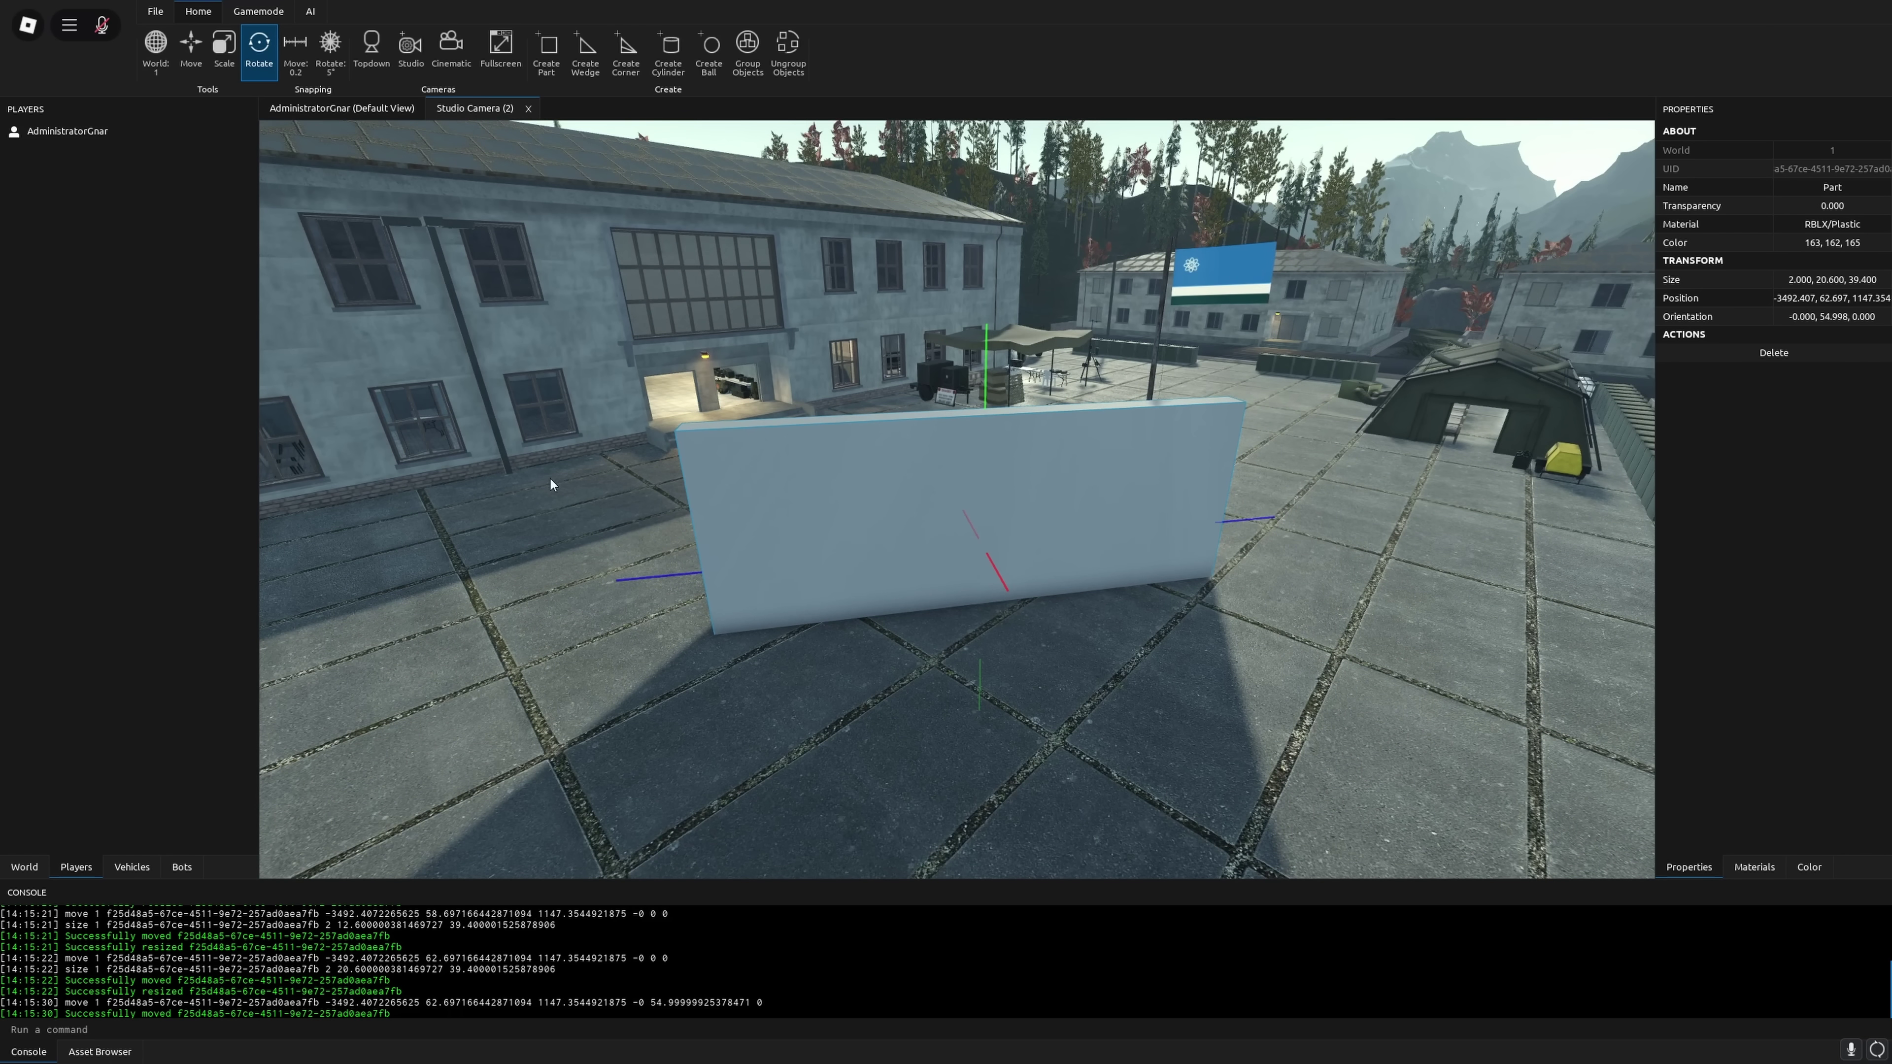
{"action": "right_click_drag", "start_coordinate": [723, 272], "coordinate": [892, 351]}
{"action": "key", "text": "a"}
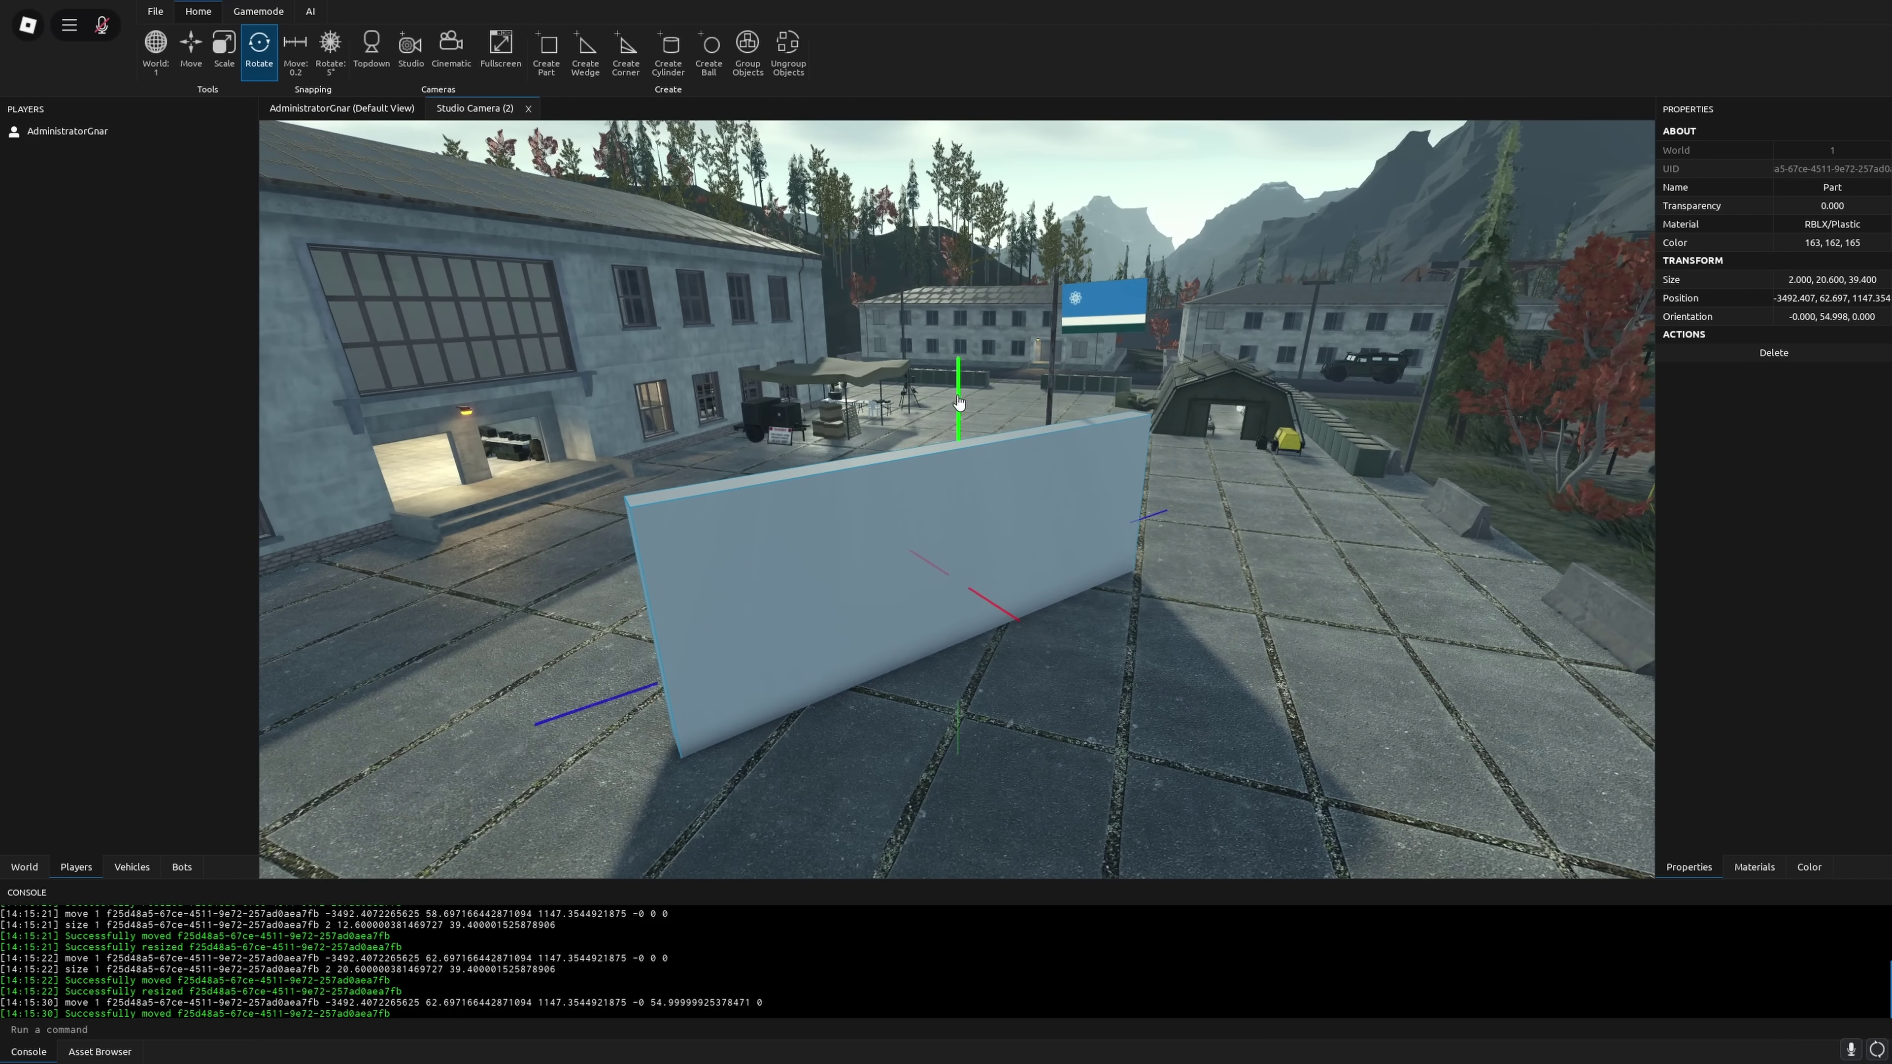
{"action": "right_click_drag", "start_coordinate": [965, 402], "coordinate": [965, 398]}
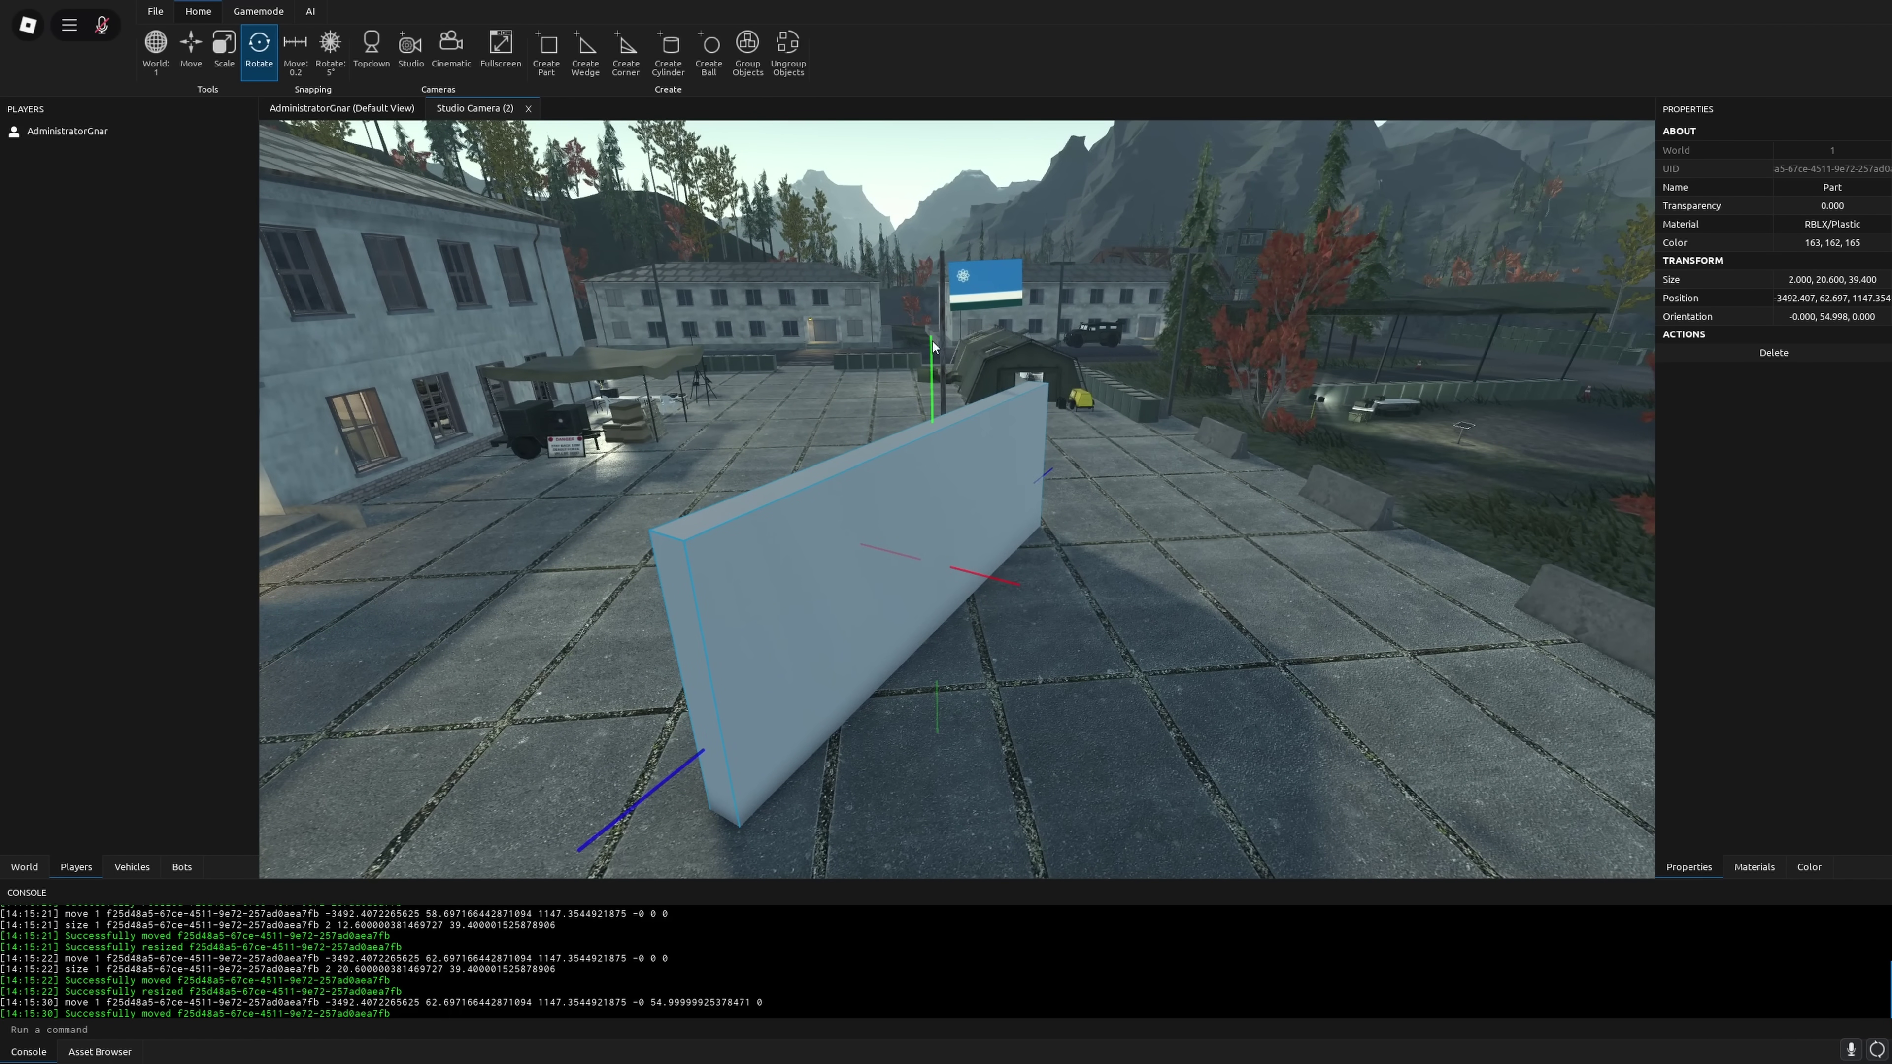
{"action": "left_click_drag", "start_coordinate": [928, 409], "coordinate": [532, 704]}
{"action": "left_click_drag", "start_coordinate": [408, 698], "coordinate": [458, 675]}
{"action": "key", "text": "d"}
{"action": "right_click_drag", "start_coordinate": [1085, 514], "coordinate": [1082, 506]}
{"action": "key", "text": "w"}
{"action": "key", "text": "a"}
{"action": "key", "text": "2"}
{"action": "key", "text": "1"}
{"action": "key", "text": "2"}
{"action": "key", "text": "1"}
{"action": "key", "text": "2"}
{"action": "right_click_drag", "start_coordinate": [1057, 427], "coordinate": [1051, 423]}
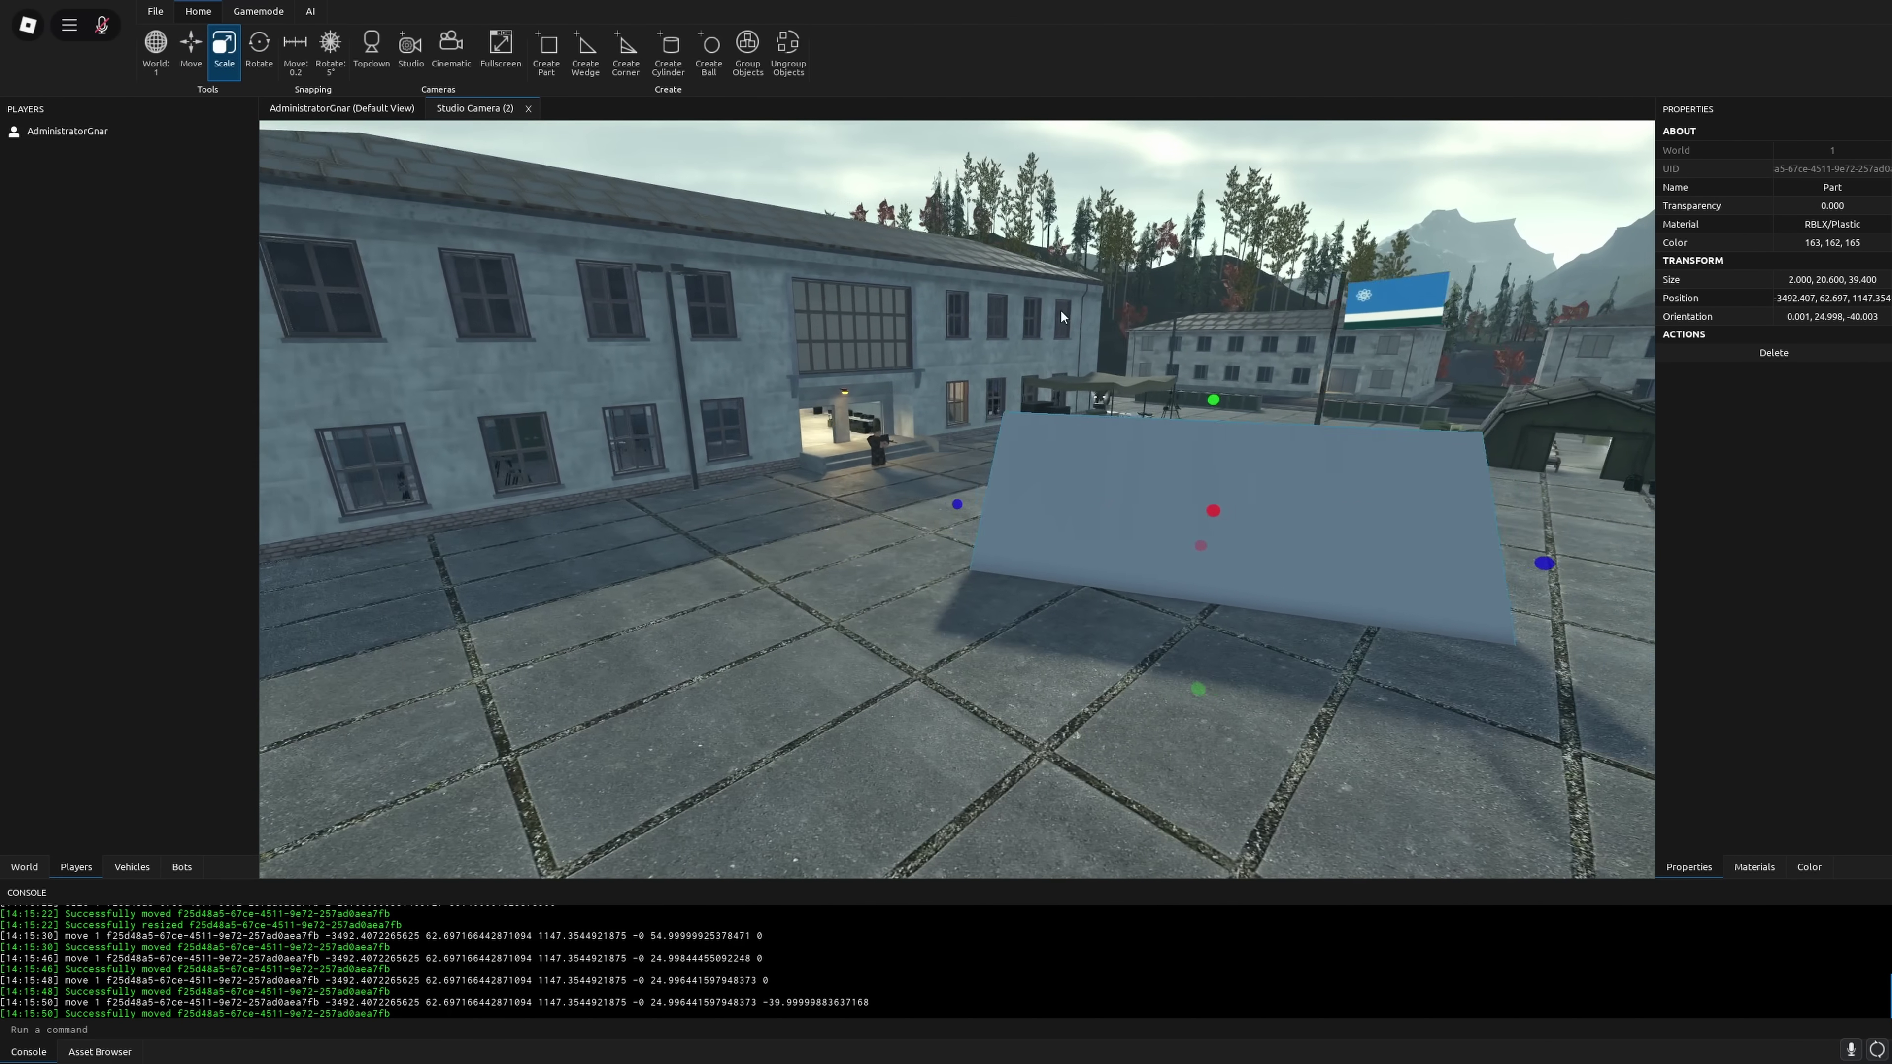
Deselect the wall and create three separate block parts in a row over the open pavement.
{"action": "left_click", "coordinate": [953, 559]}
{"action": "right_click_drag", "start_coordinate": [954, 559], "coordinate": [944, 561]}
{"action": "key", "text": "w"}
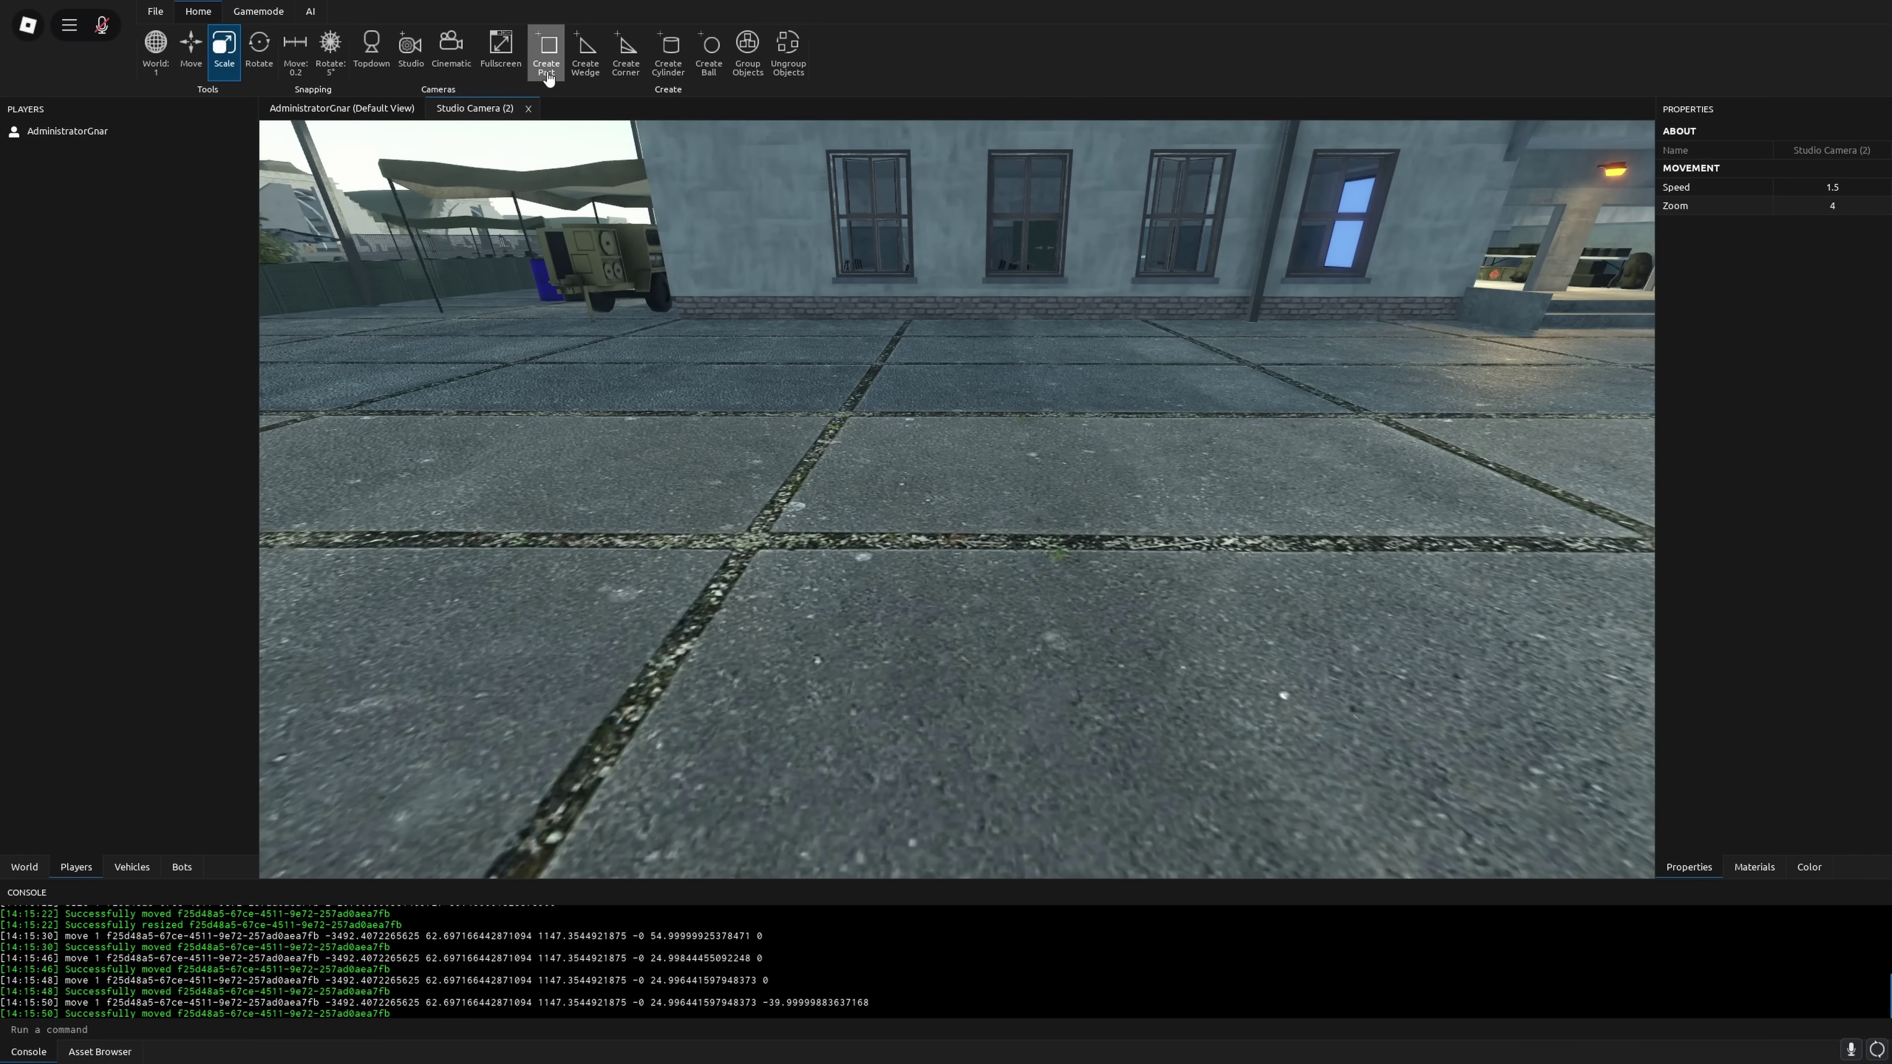
{"action": "key", "text": "d"}
{"action": "left_click", "coordinate": [546, 61]}
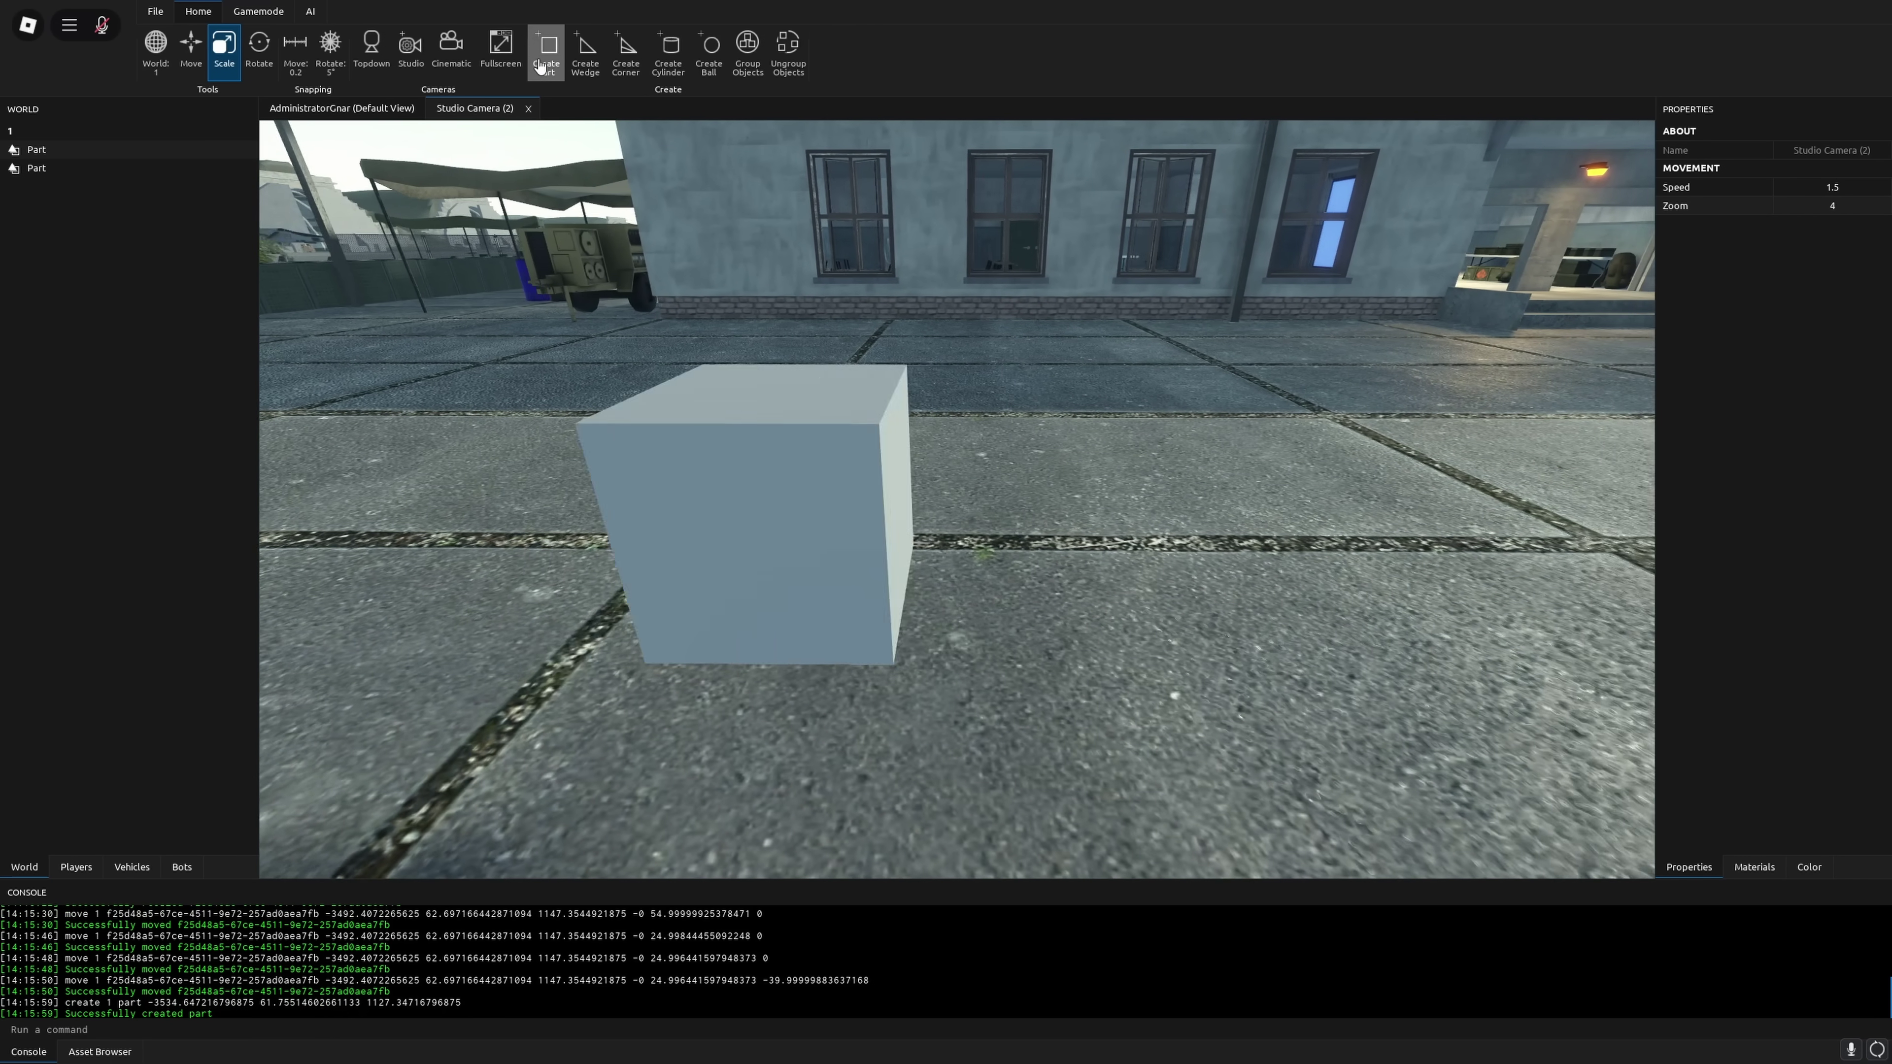
{"action": "left_click", "coordinate": [546, 61]}
{"action": "left_click", "coordinate": [546, 61]}
Select the three small blocks together and group them into one model.
{"action": "key", "text": "s"}
{"action": "key", "text": "a"}
{"action": "left_click_drag", "start_coordinate": [558, 356], "coordinate": [1301, 670]}
{"action": "left_click", "coordinate": [746, 56]}
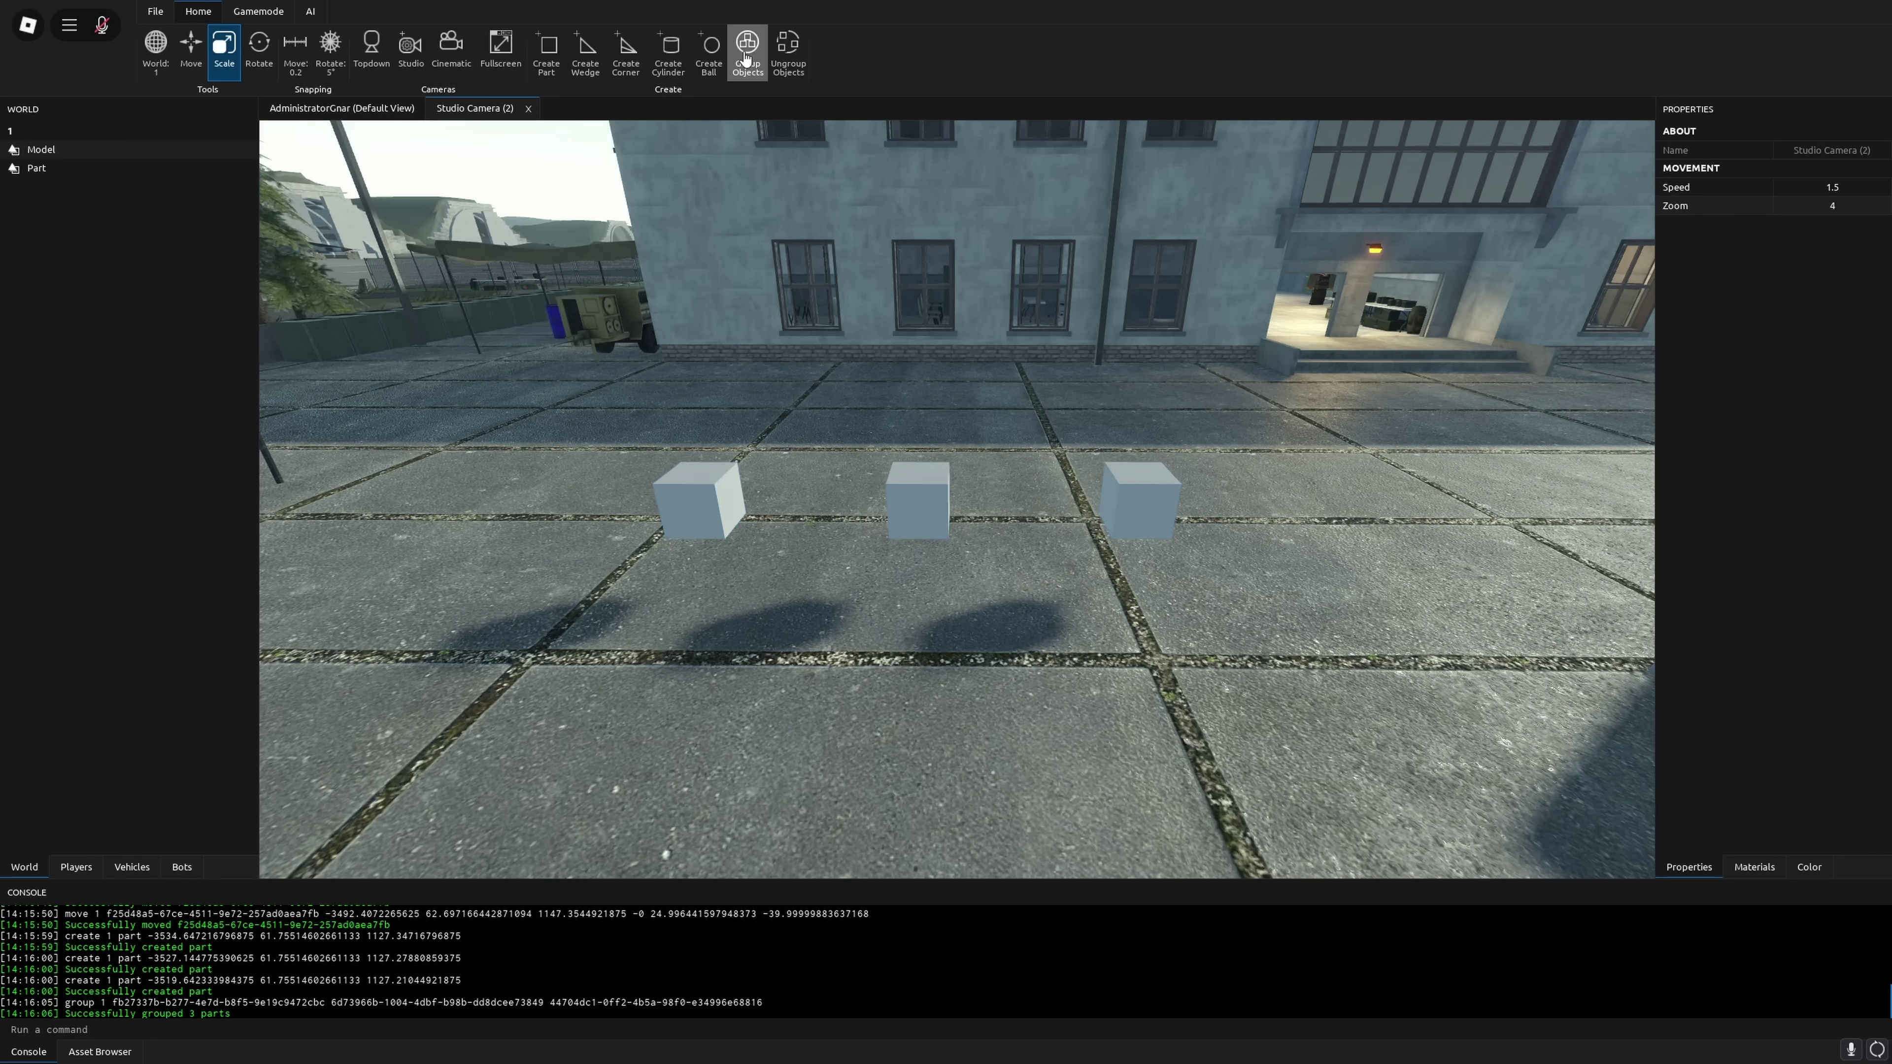
Move the grouped model about 4.6 units along the Z axis and rotate it about 40 degrees around its vertical axis.
{"action": "left_click", "coordinate": [921, 504]}
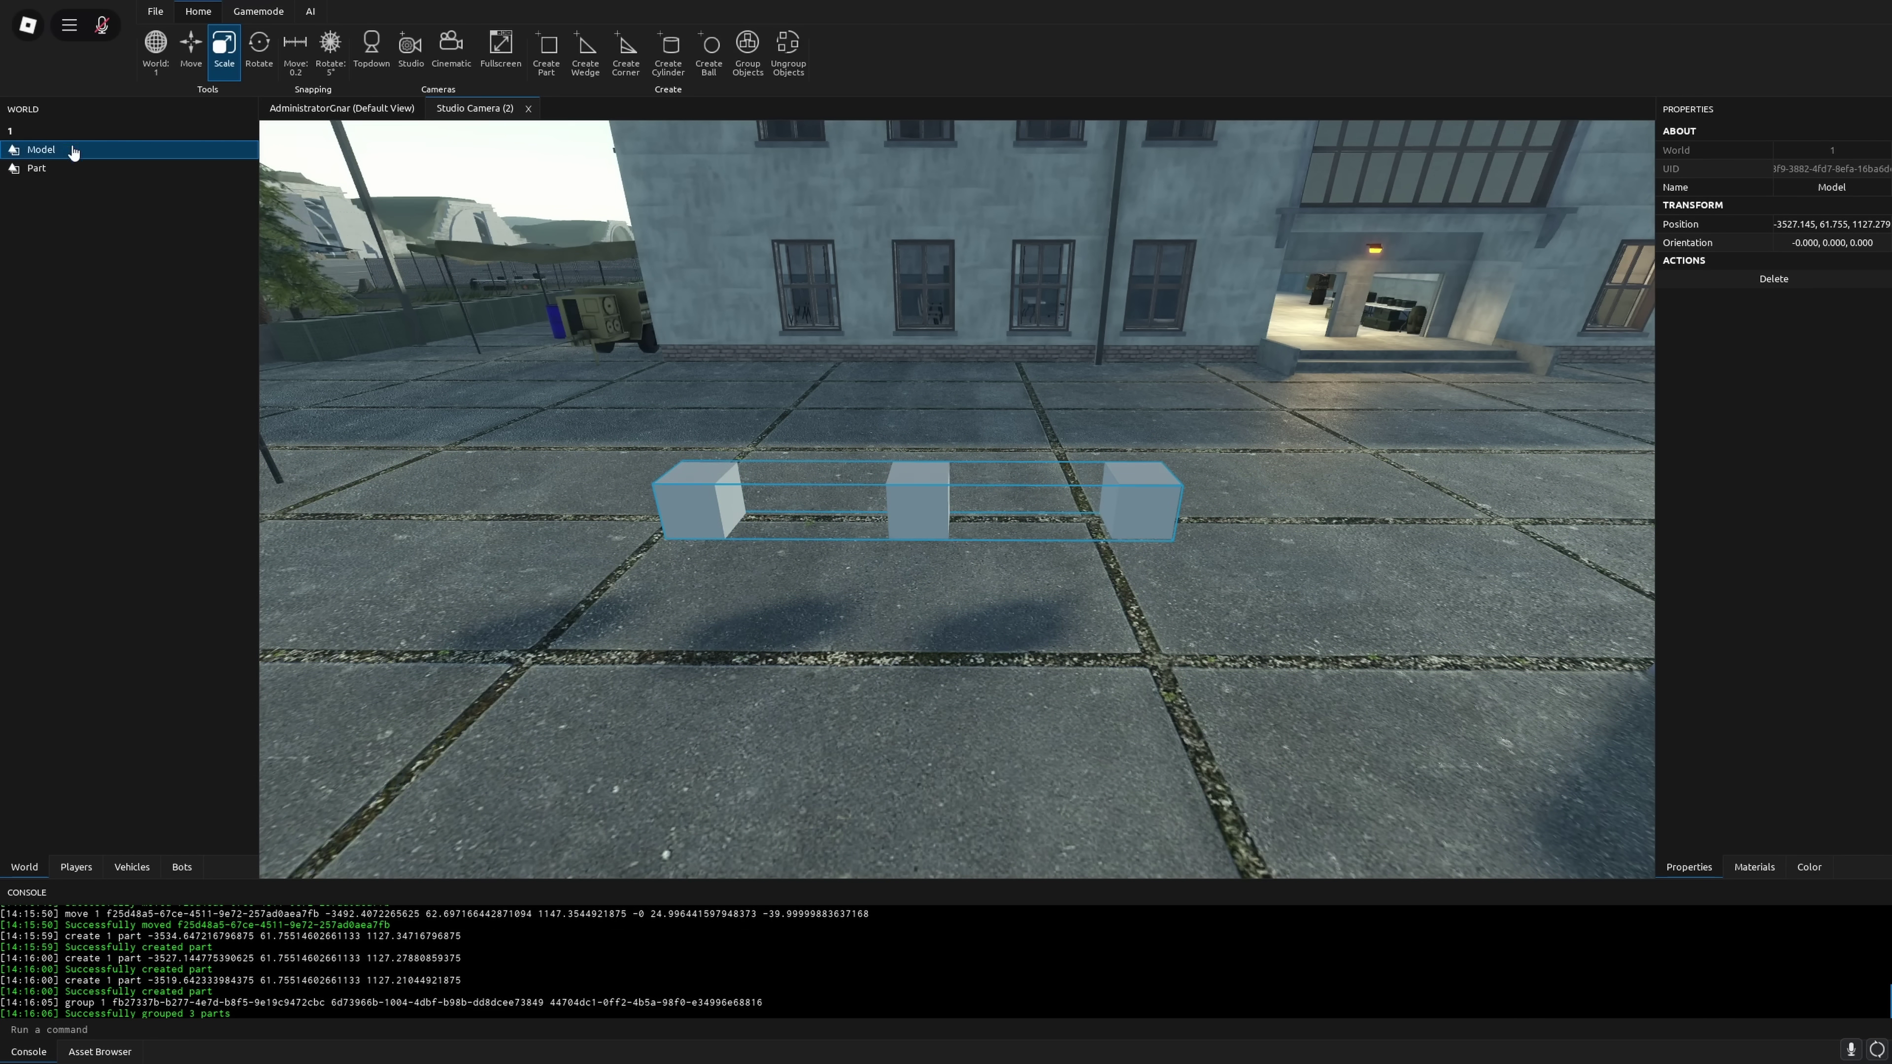
{"action": "key", "text": "ctrl+2"}
{"action": "right_click_drag", "start_coordinate": [1023, 419], "coordinate": [1023, 419]}
{"action": "key", "text": "d"}
{"action": "left_click_drag", "start_coordinate": [701, 514], "coordinate": [825, 503]}
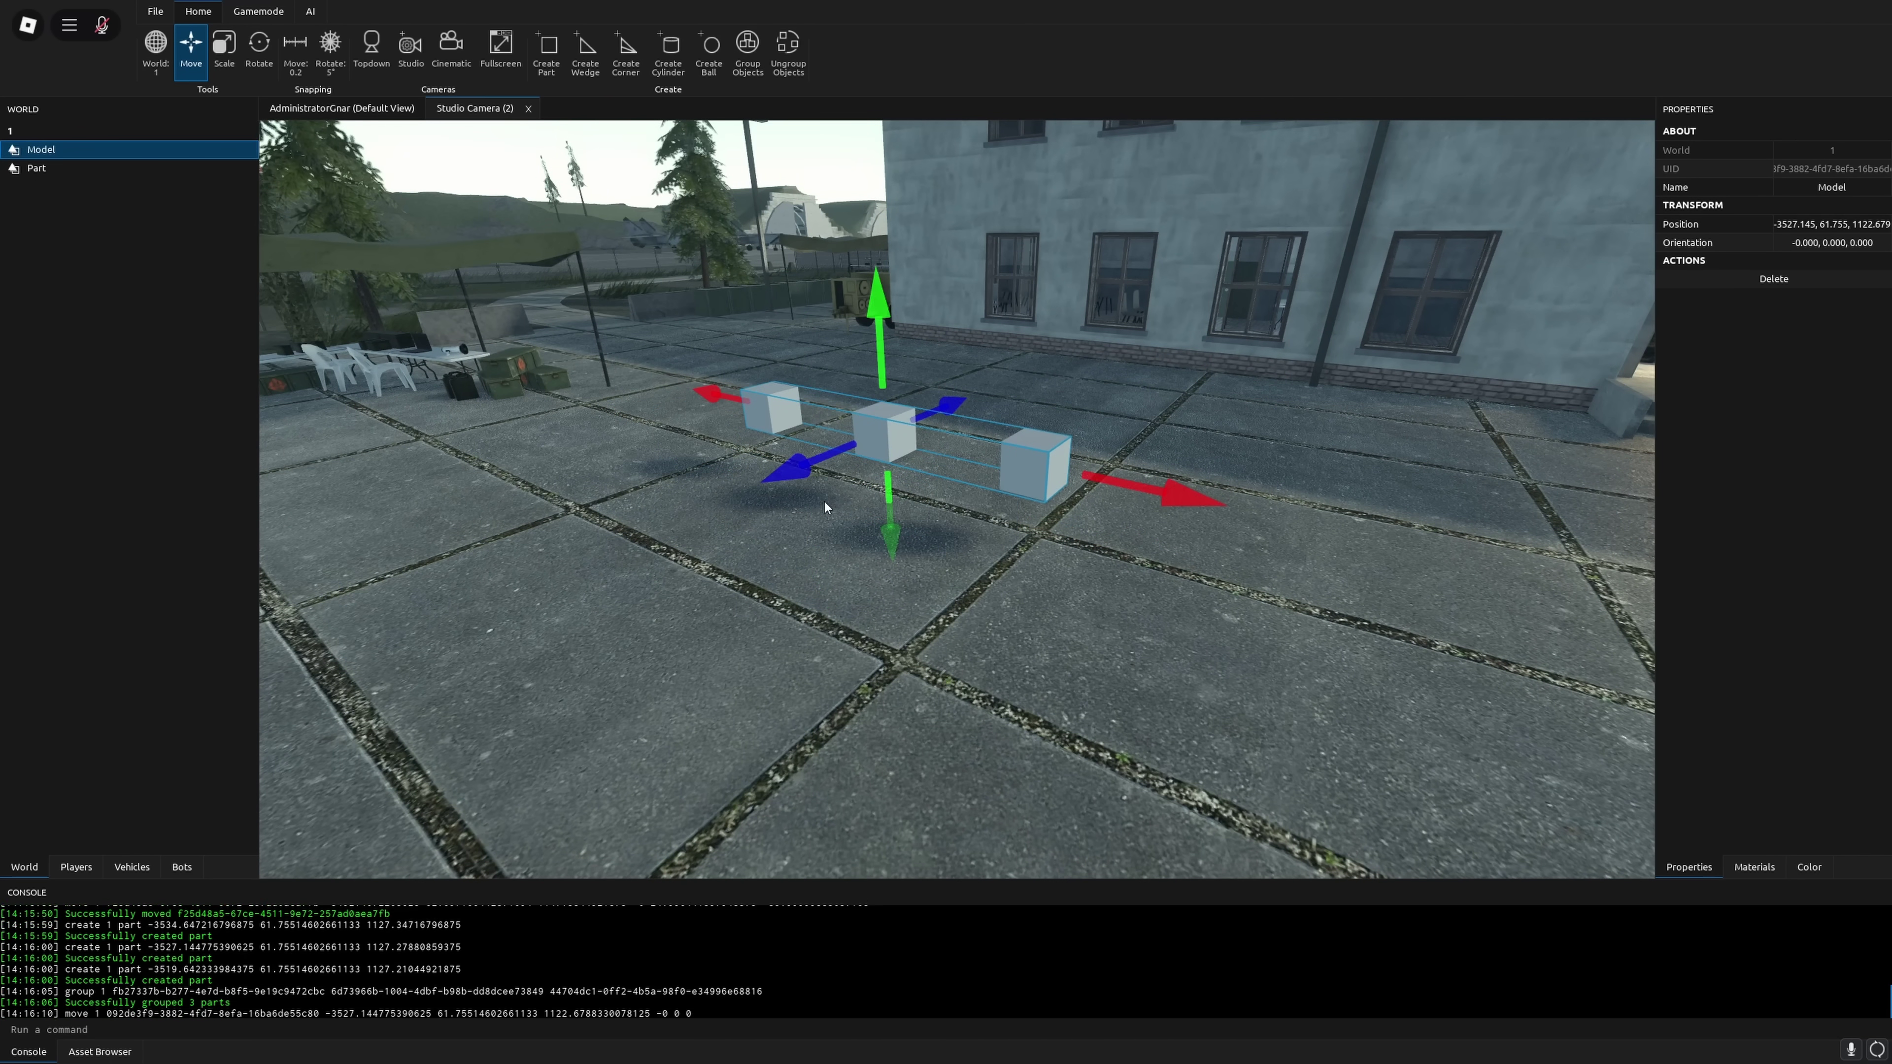
{"action": "key", "text": "ctrl+4"}
{"action": "left_click_drag", "start_coordinate": [886, 373], "coordinate": [900, 252]}
Move the rotated model about 12 units along the line of its three blocks.
{"action": "key", "text": "ctrl+3"}
{"action": "key", "text": "ctrl+2"}
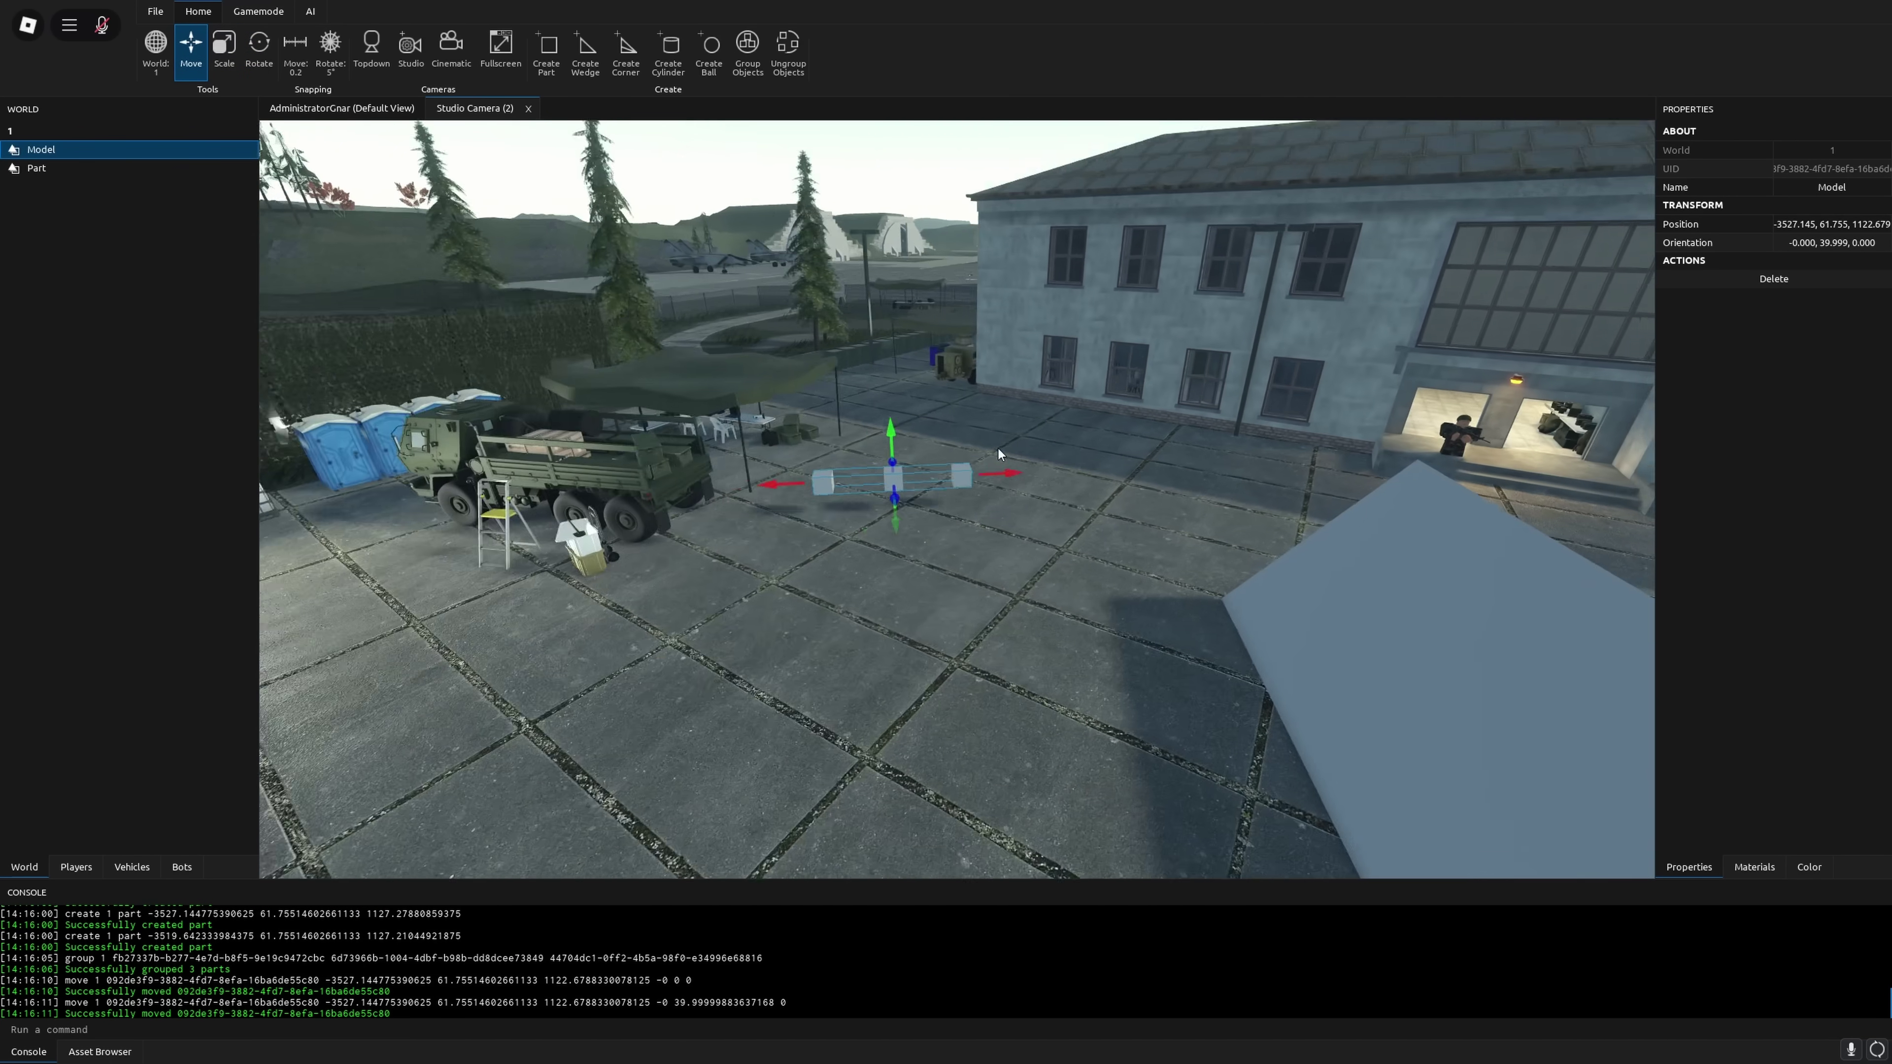
{"action": "right_click_drag", "start_coordinate": [990, 452], "coordinate": [990, 452]}
{"action": "key", "text": "s"}
{"action": "left_click_drag", "start_coordinate": [1061, 488], "coordinate": [1140, 490]}
Select the large tilted wall and apply the BRM5/metal_corrugated2 material to it.
{"action": "right_click_drag", "start_coordinate": [1129, 540], "coordinate": [1081, 555]}
{"action": "left_click", "coordinate": [1130, 540]}
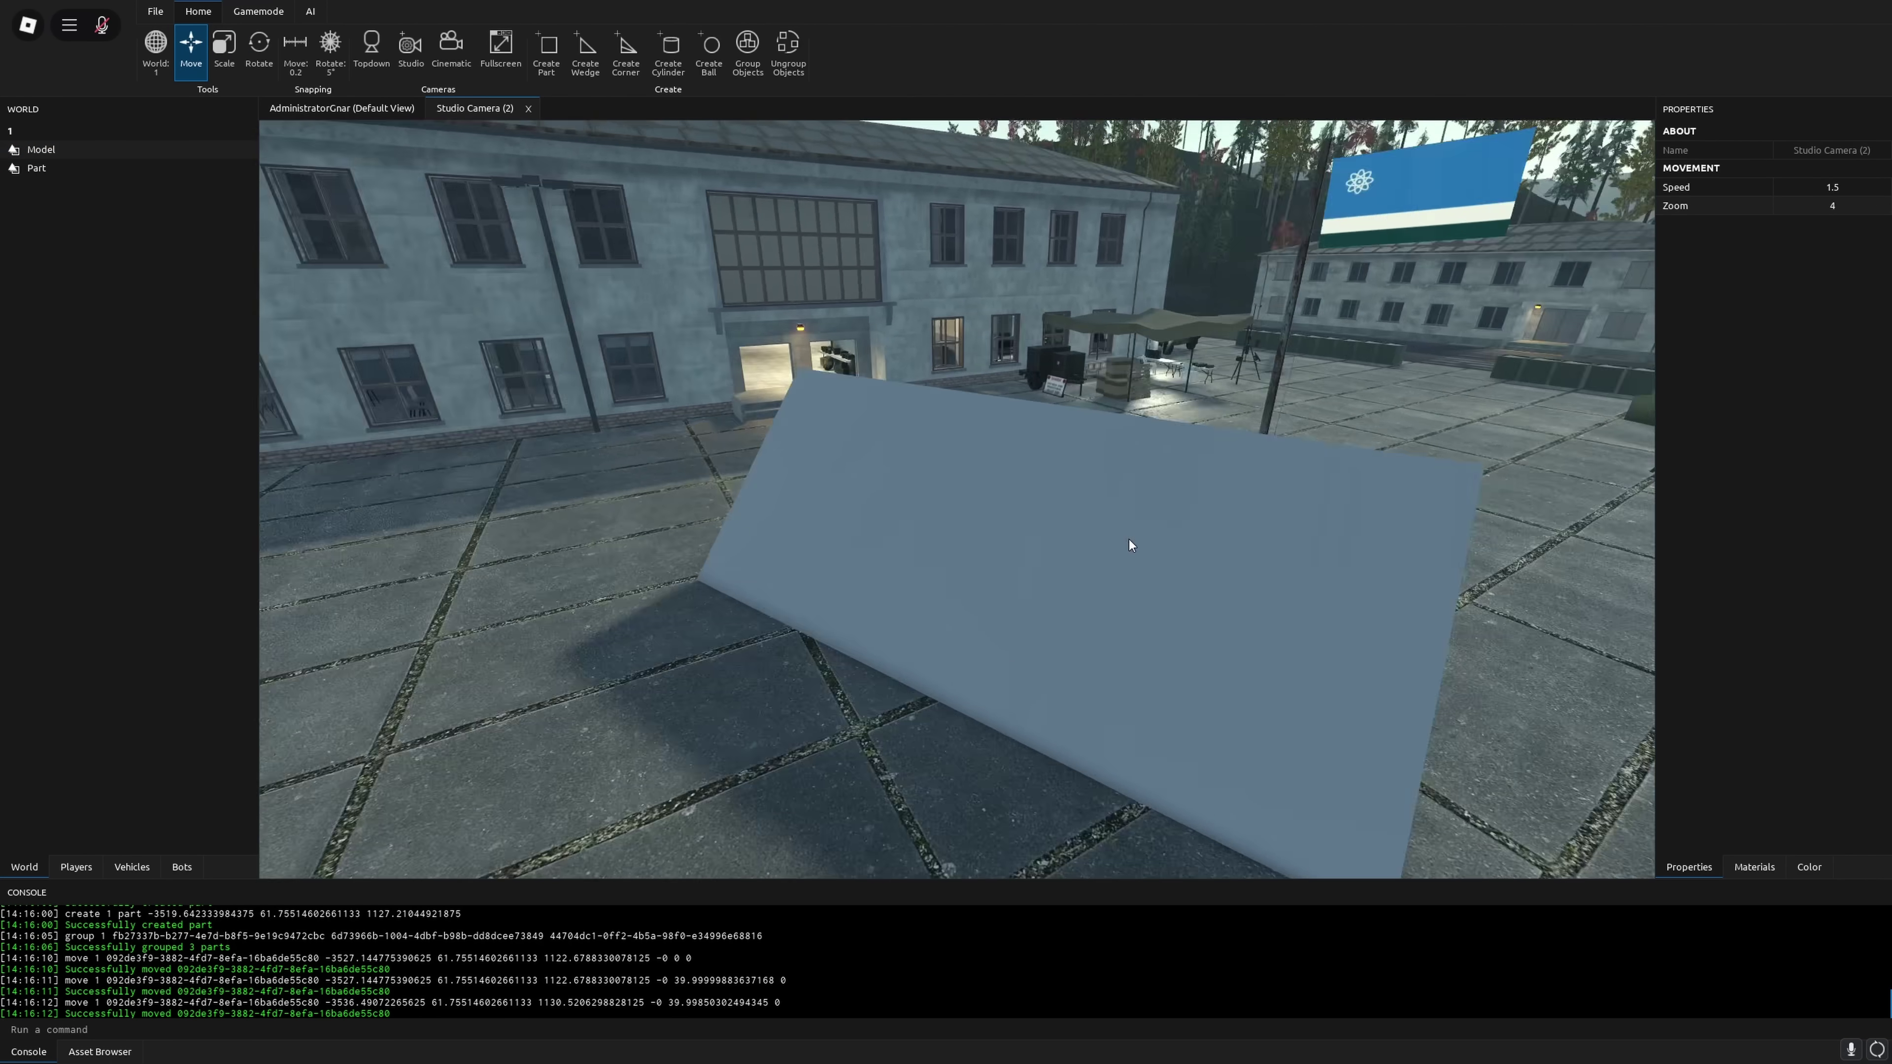
{"action": "left_click", "coordinate": [1081, 555]}
{"action": "left_click", "coordinate": [1759, 867]}
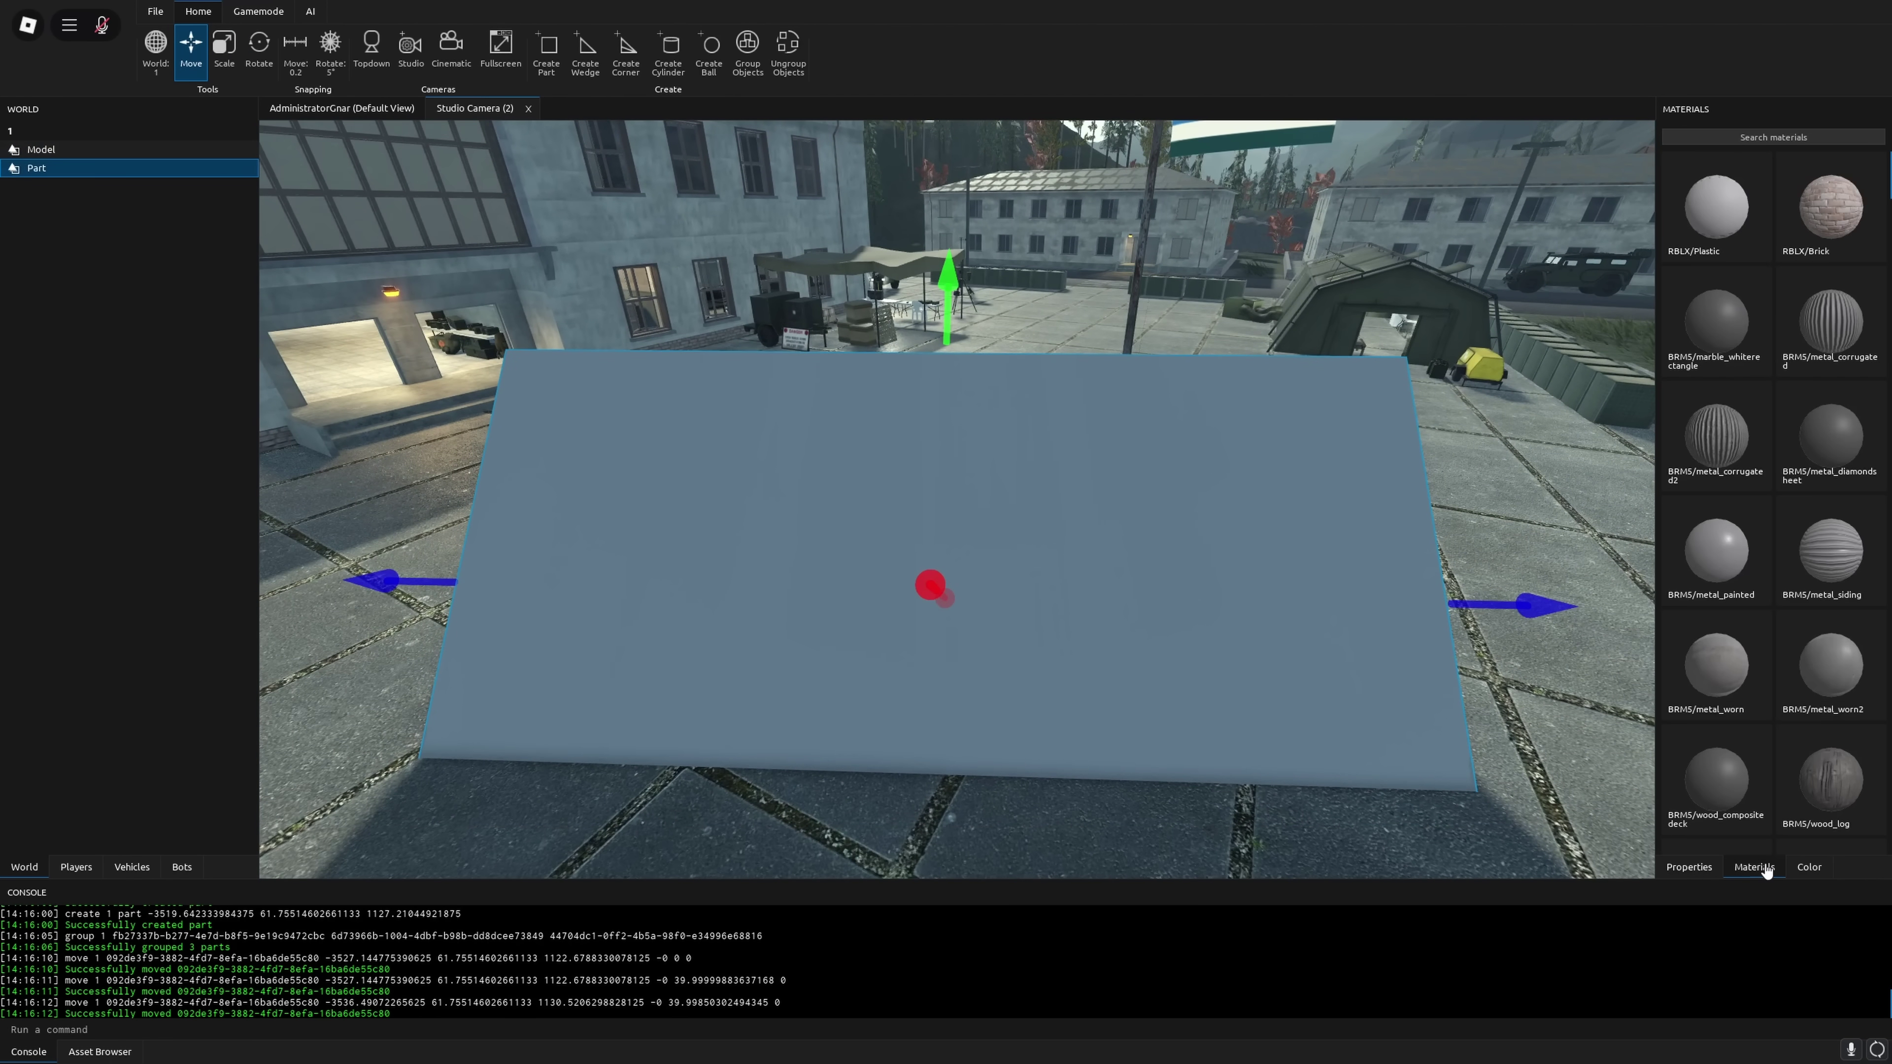
{"action": "left_click", "coordinate": [1715, 438]}
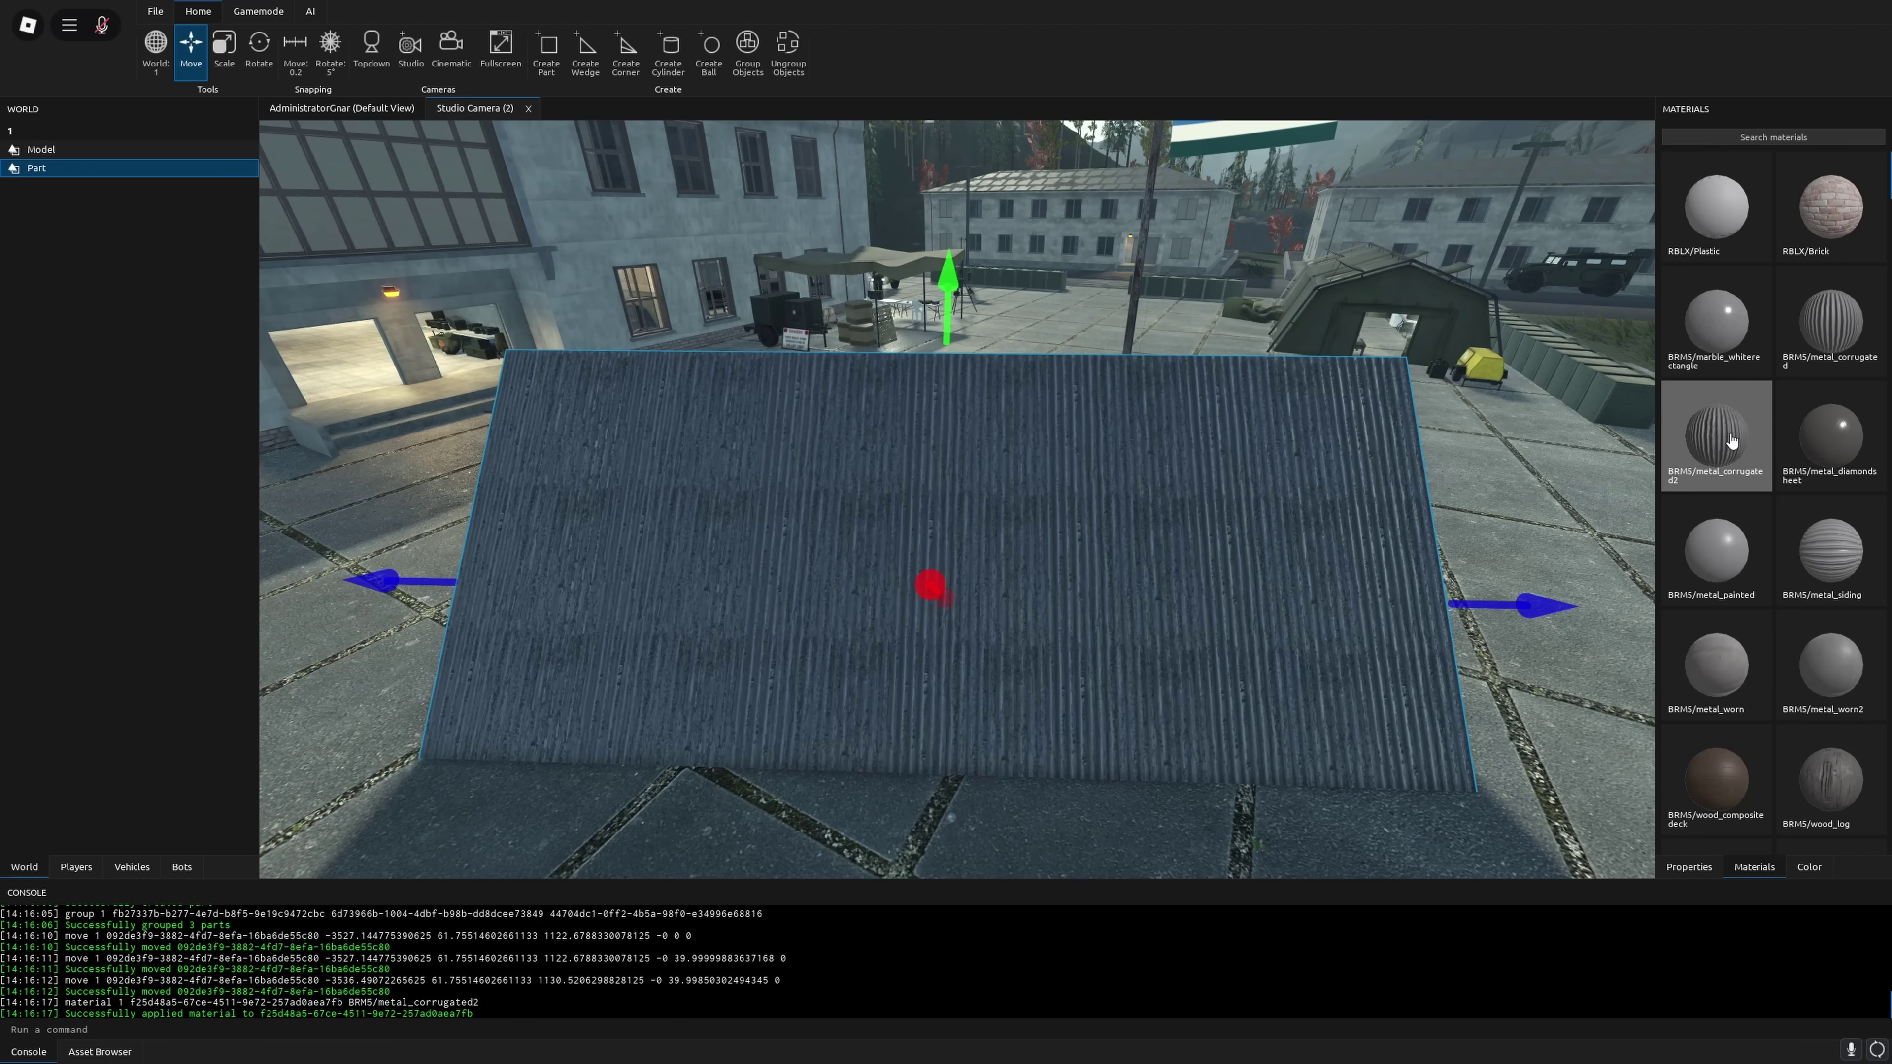
Try the materials BRM5/metal_siding, BRM5/brick_clad2, BRM5/brick_clad4 and BRM5/brick_clad5 on the large tilted wall.
{"action": "left_click", "coordinate": [1831, 552]}
{"action": "scroll", "coordinate": [1798, 264], "scroll_direction": "down", "scroll_amount": 5}
{"action": "scroll", "coordinate": [1798, 265], "scroll_direction": "down", "scroll_amount": 10}
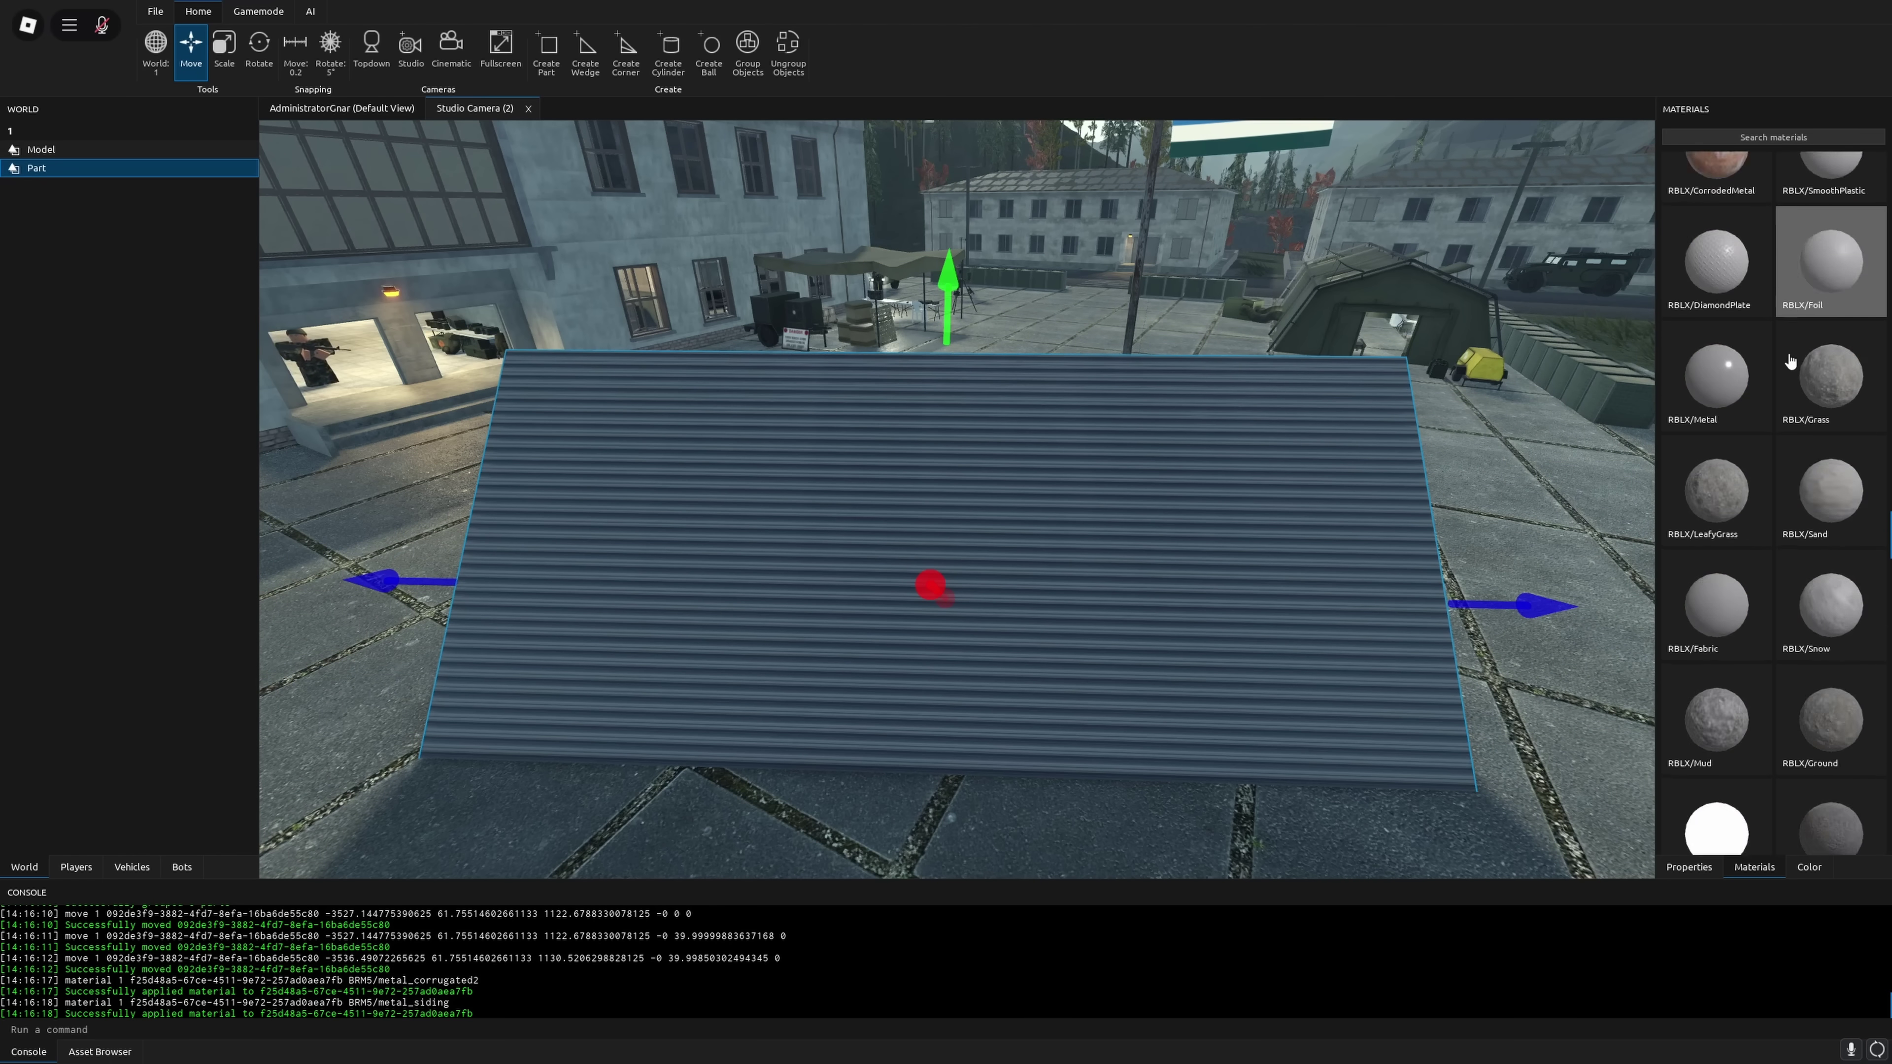
{"action": "left_click", "coordinate": [1838, 374]}
{"action": "left_click", "coordinate": [1830, 484]}
{"action": "left_click", "coordinate": [1831, 596]}
{"action": "scroll", "coordinate": [1787, 447], "scroll_direction": "down", "scroll_amount": 5}
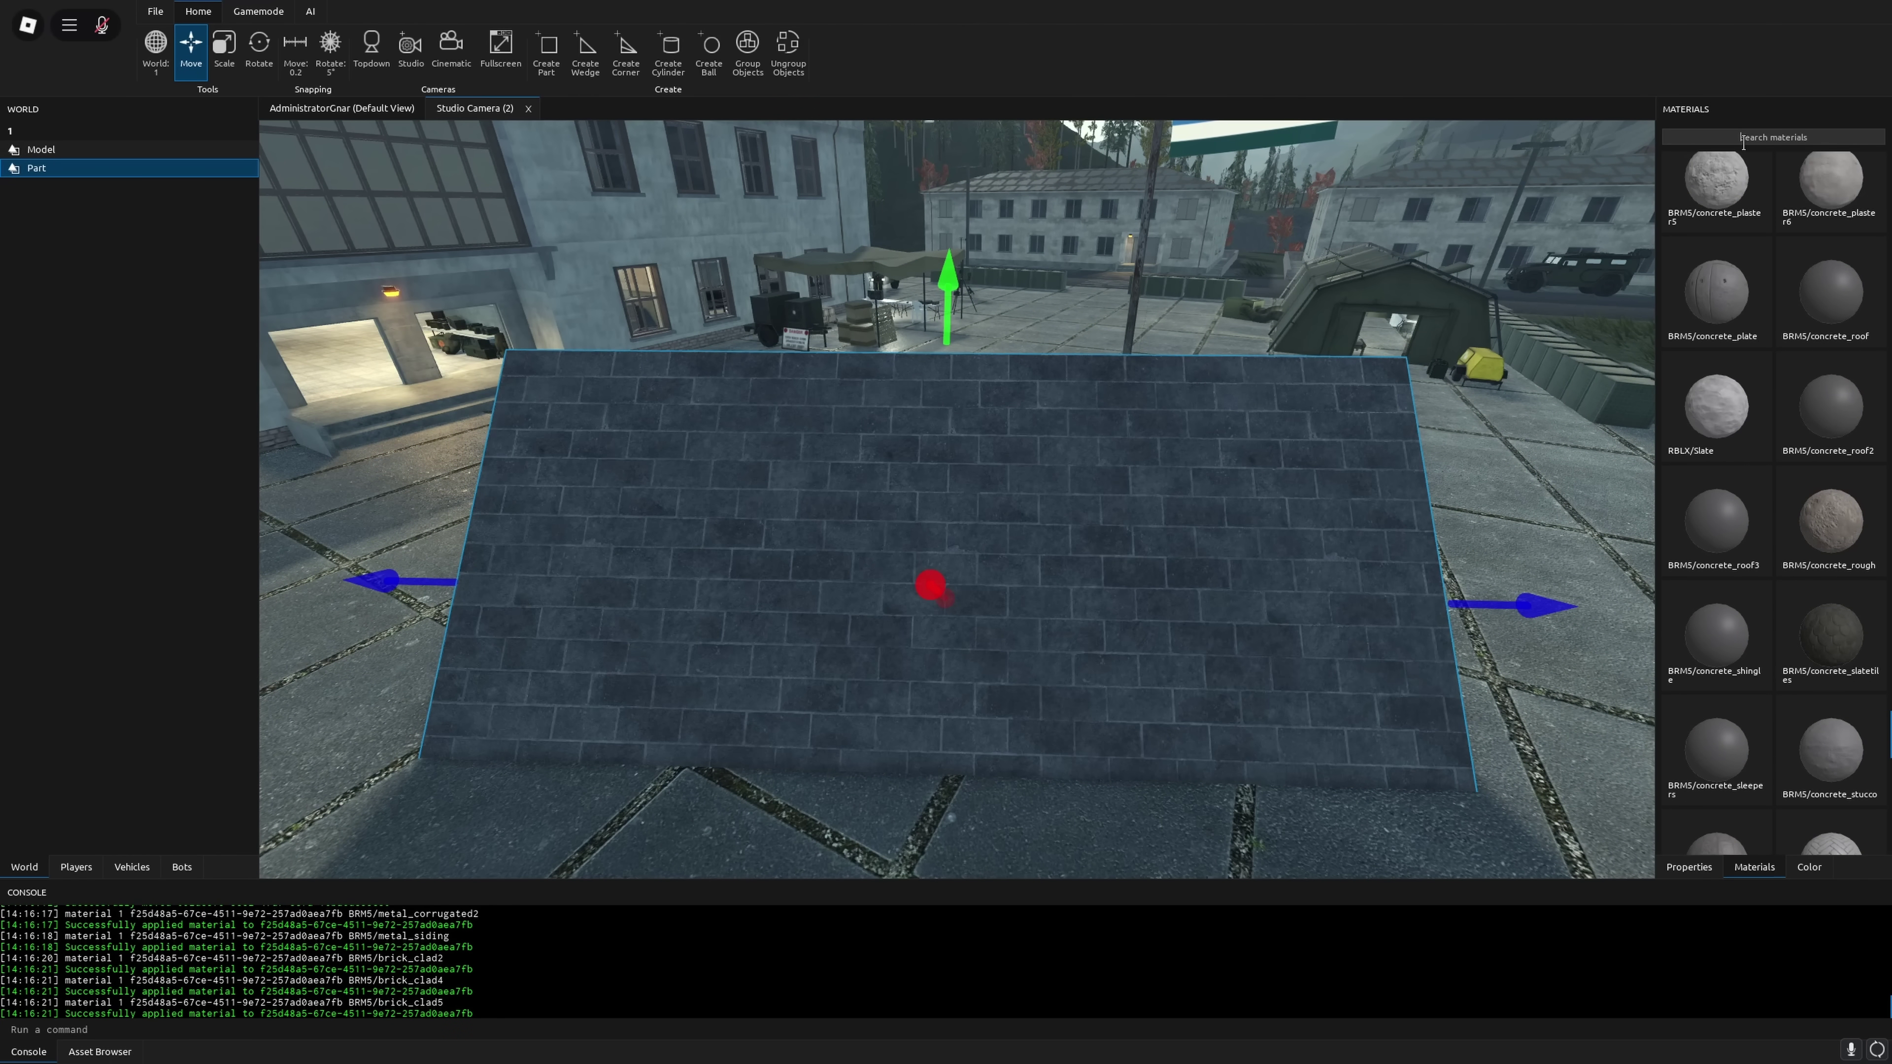
Filter the materials by RBLX and try RBLX/Concrete, RBLX/Neon and RBLX/Basalt on the tilted wall.
{"action": "left_click", "coordinate": [1743, 137]}
{"action": "type", "text": "RBLX"}
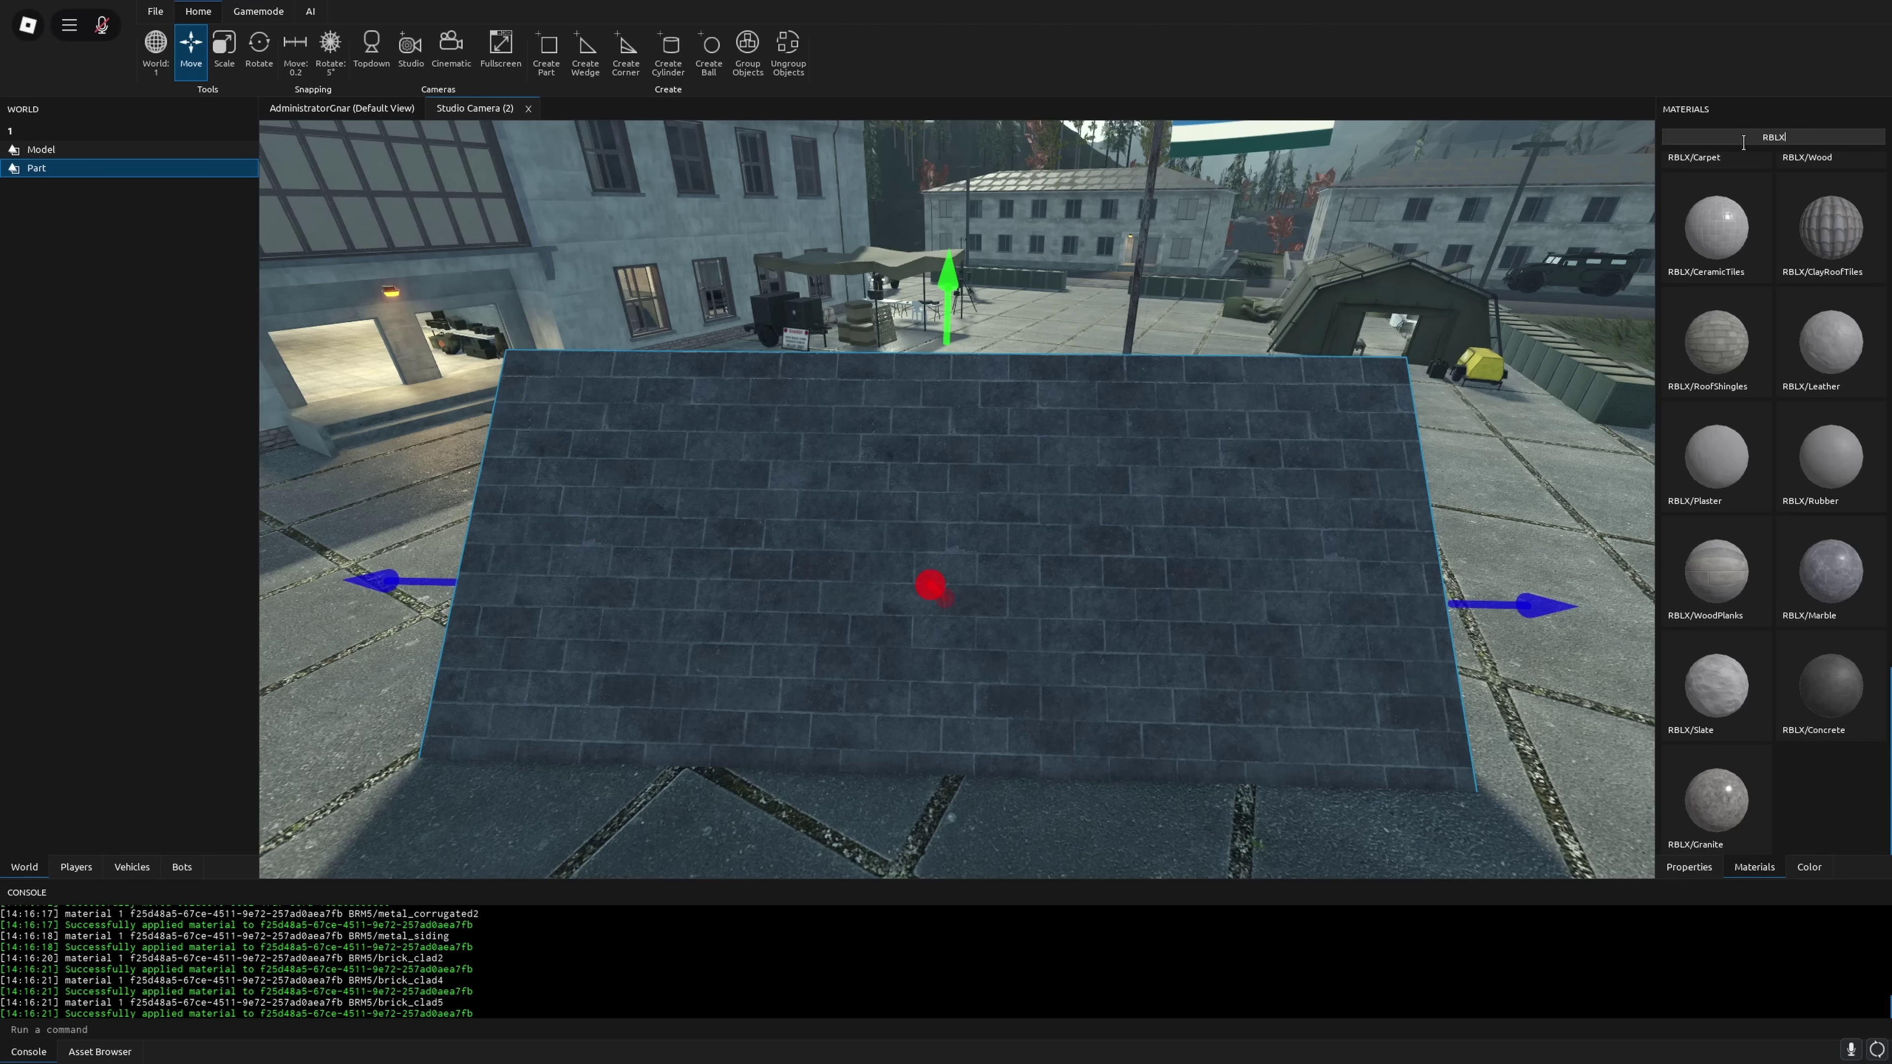
{"action": "left_click", "coordinate": [1830, 682]}
{"action": "scroll", "coordinate": [1825, 646], "scroll_direction": "down", "scroll_amount": 5}
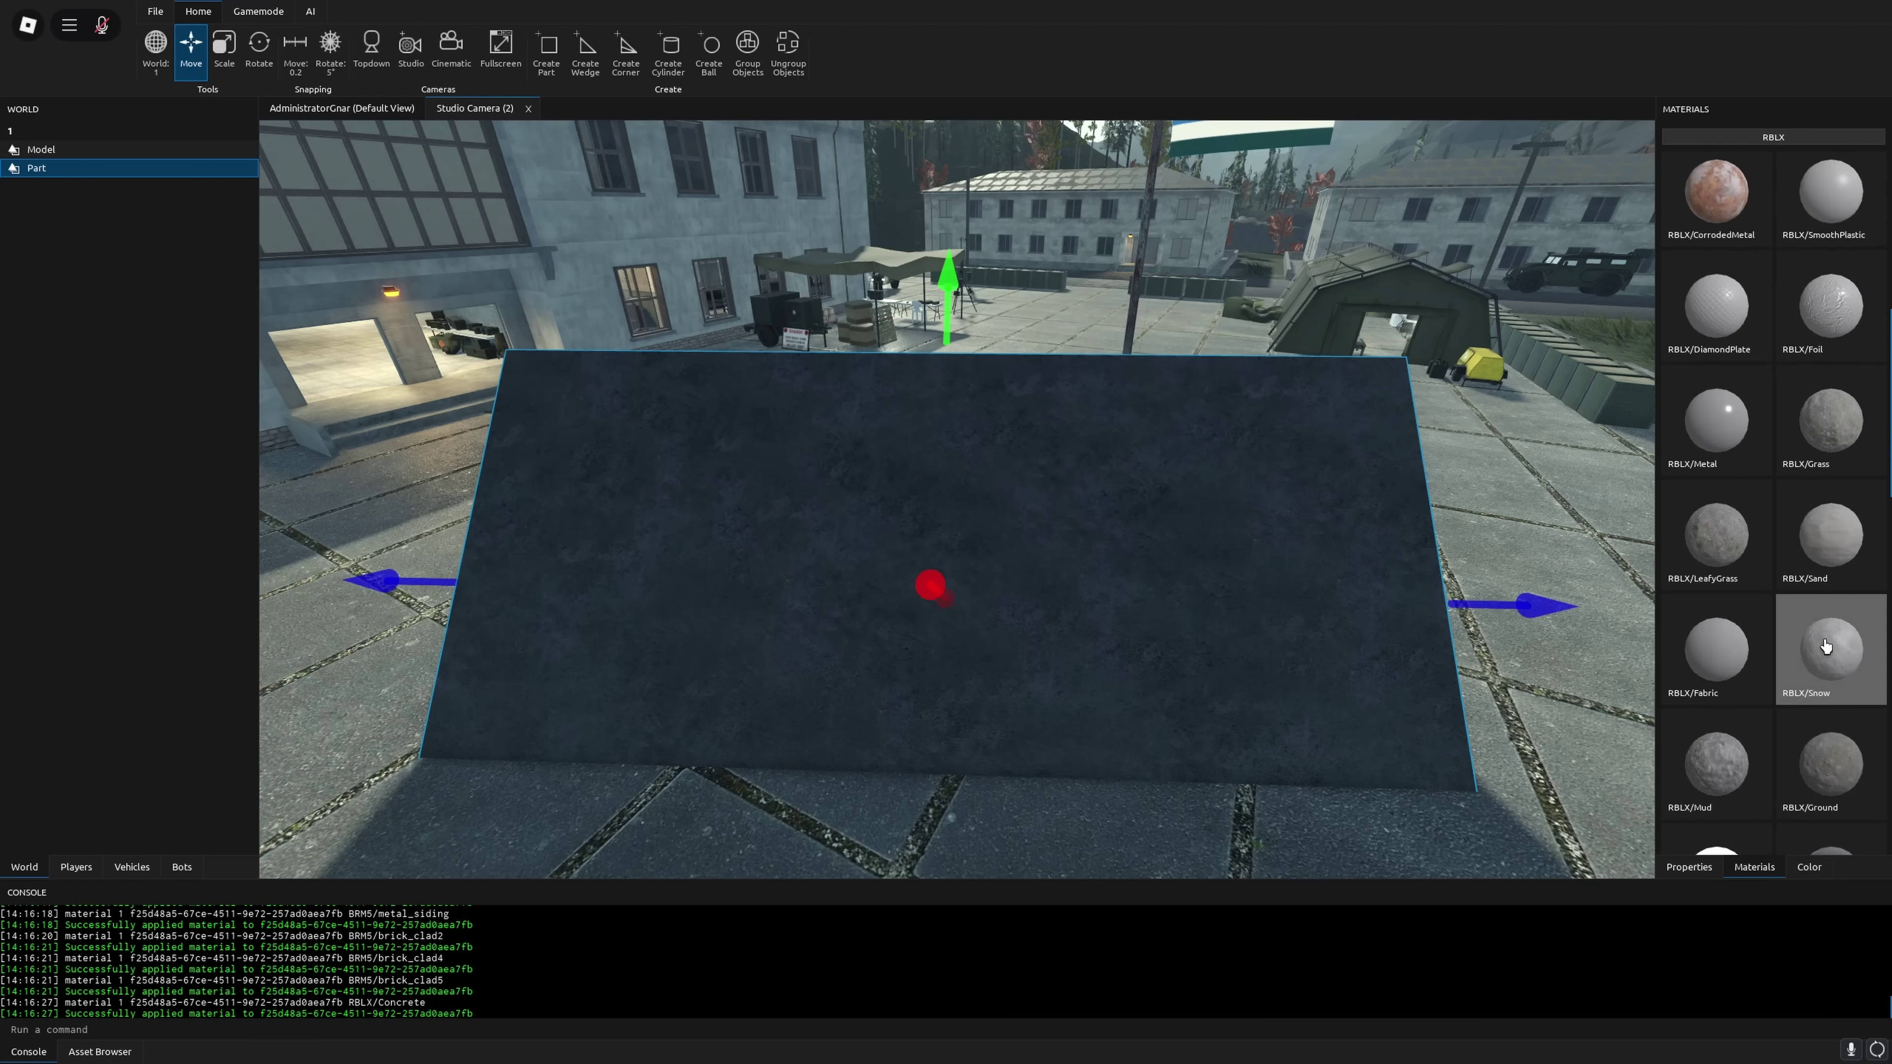
{"action": "scroll", "coordinate": [1825, 646], "scroll_direction": "down", "scroll_amount": 4}
{"action": "left_click", "coordinate": [1762, 523]}
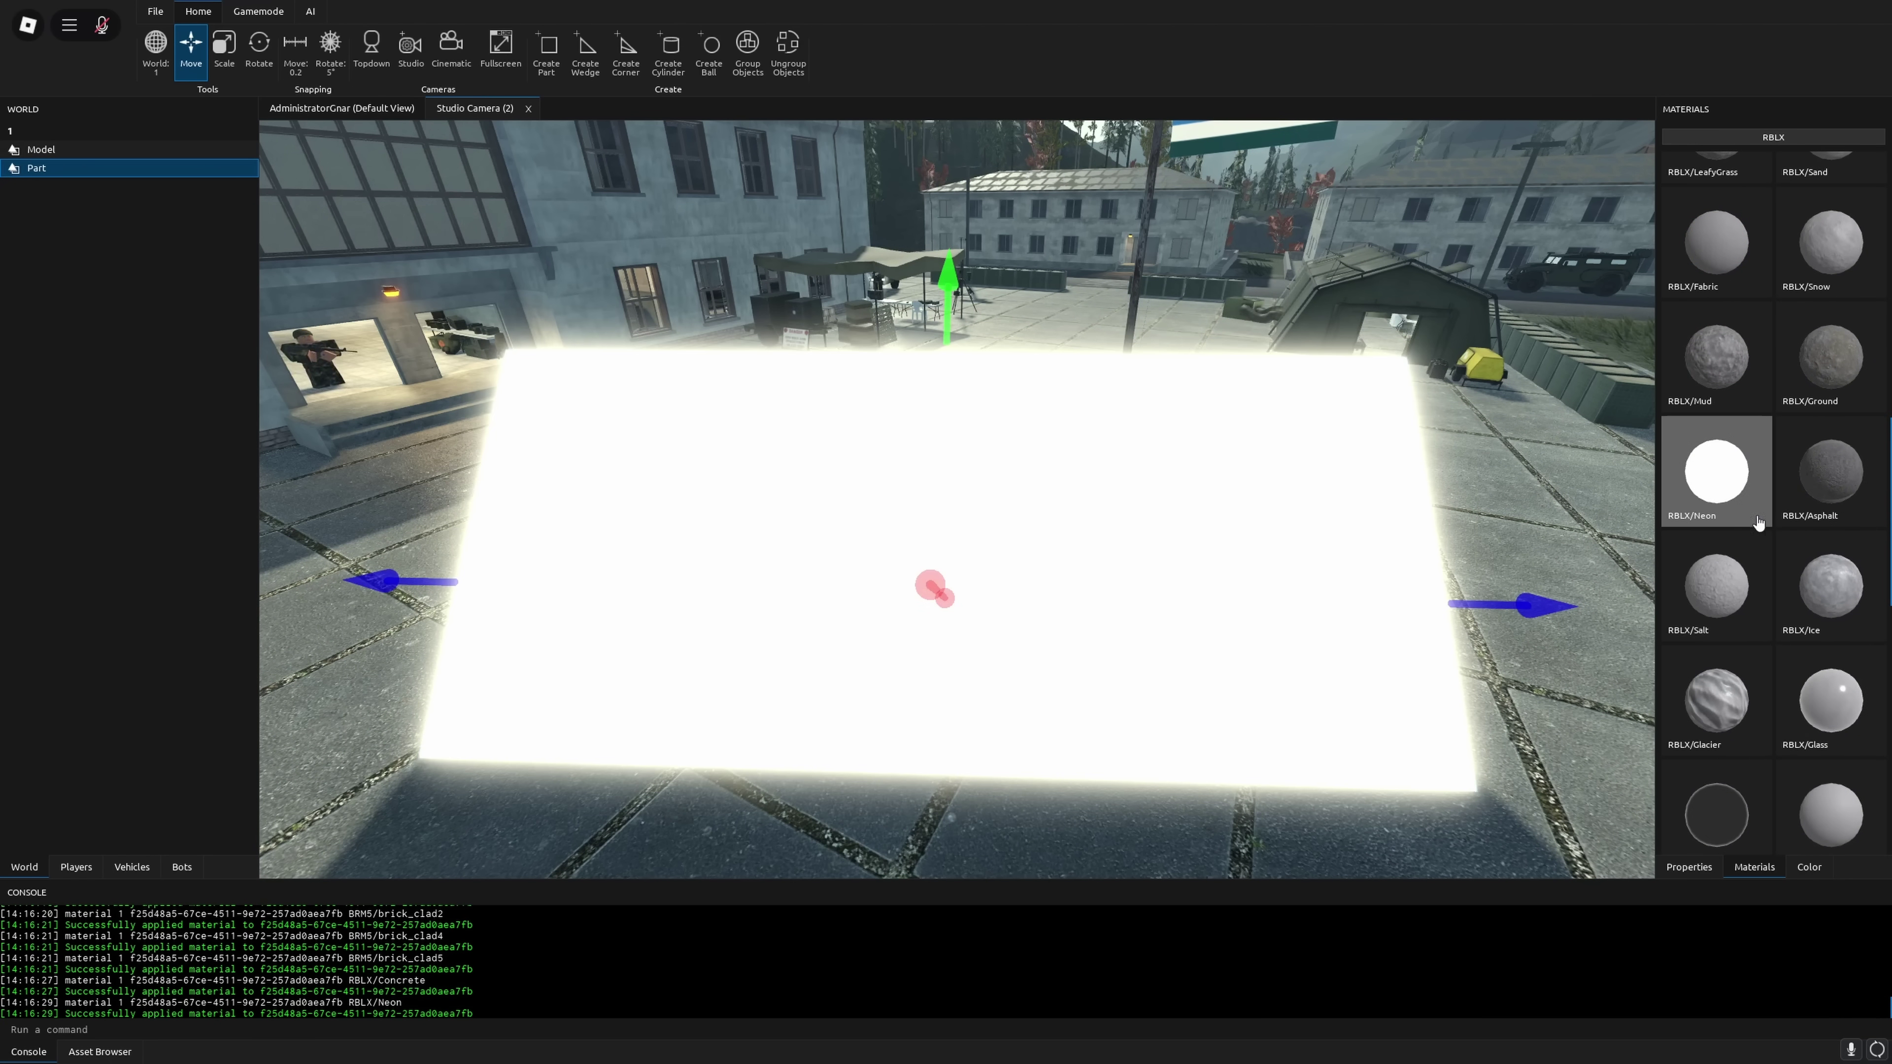
{"action": "scroll", "coordinate": [1762, 484], "scroll_direction": "up", "scroll_amount": 5}
{"action": "left_click", "coordinate": [1747, 384]}
{"action": "scroll", "coordinate": [1758, 403], "scroll_direction": "up", "scroll_amount": 3}
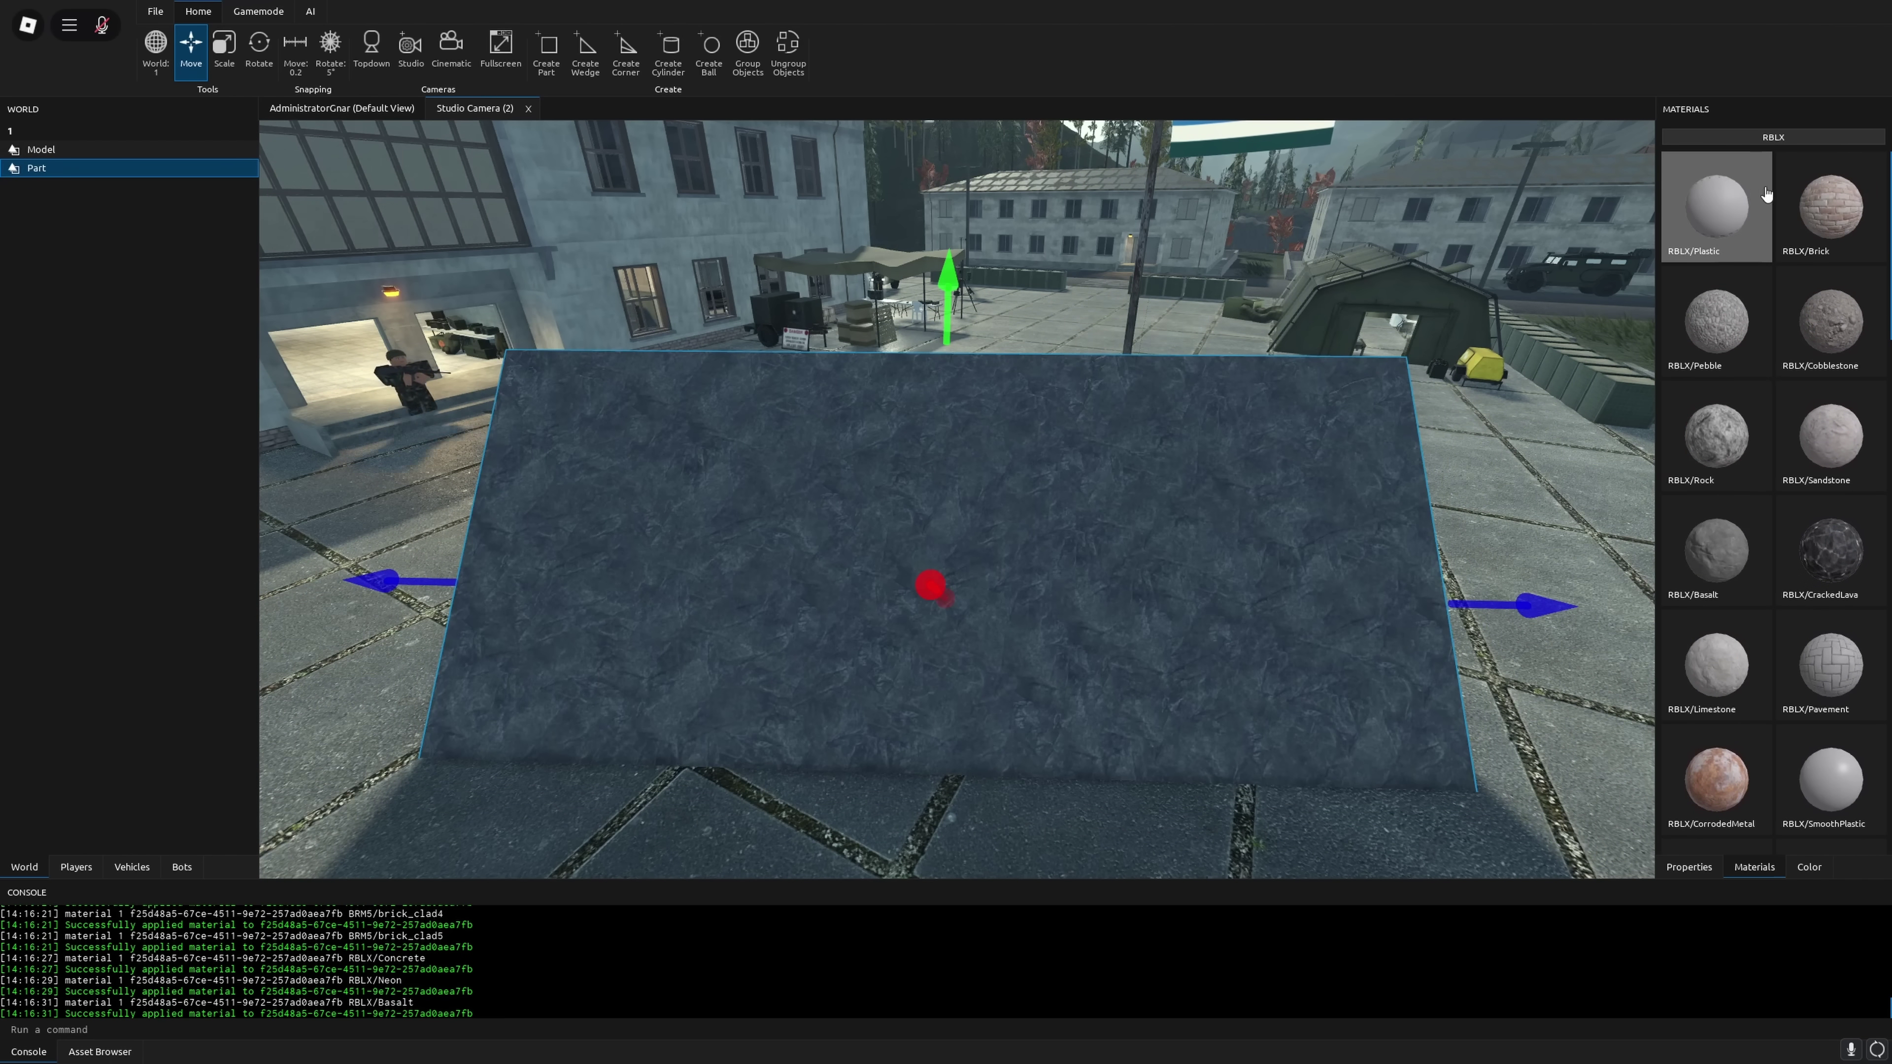
Filter the materials by BRM5, try marble_tiles3 and marble_polished, and finish the tilted wall with BRM5/marble_tiles4.
{"action": "left_click", "coordinate": [1771, 134]}
{"action": "type", "text": "BRM"}
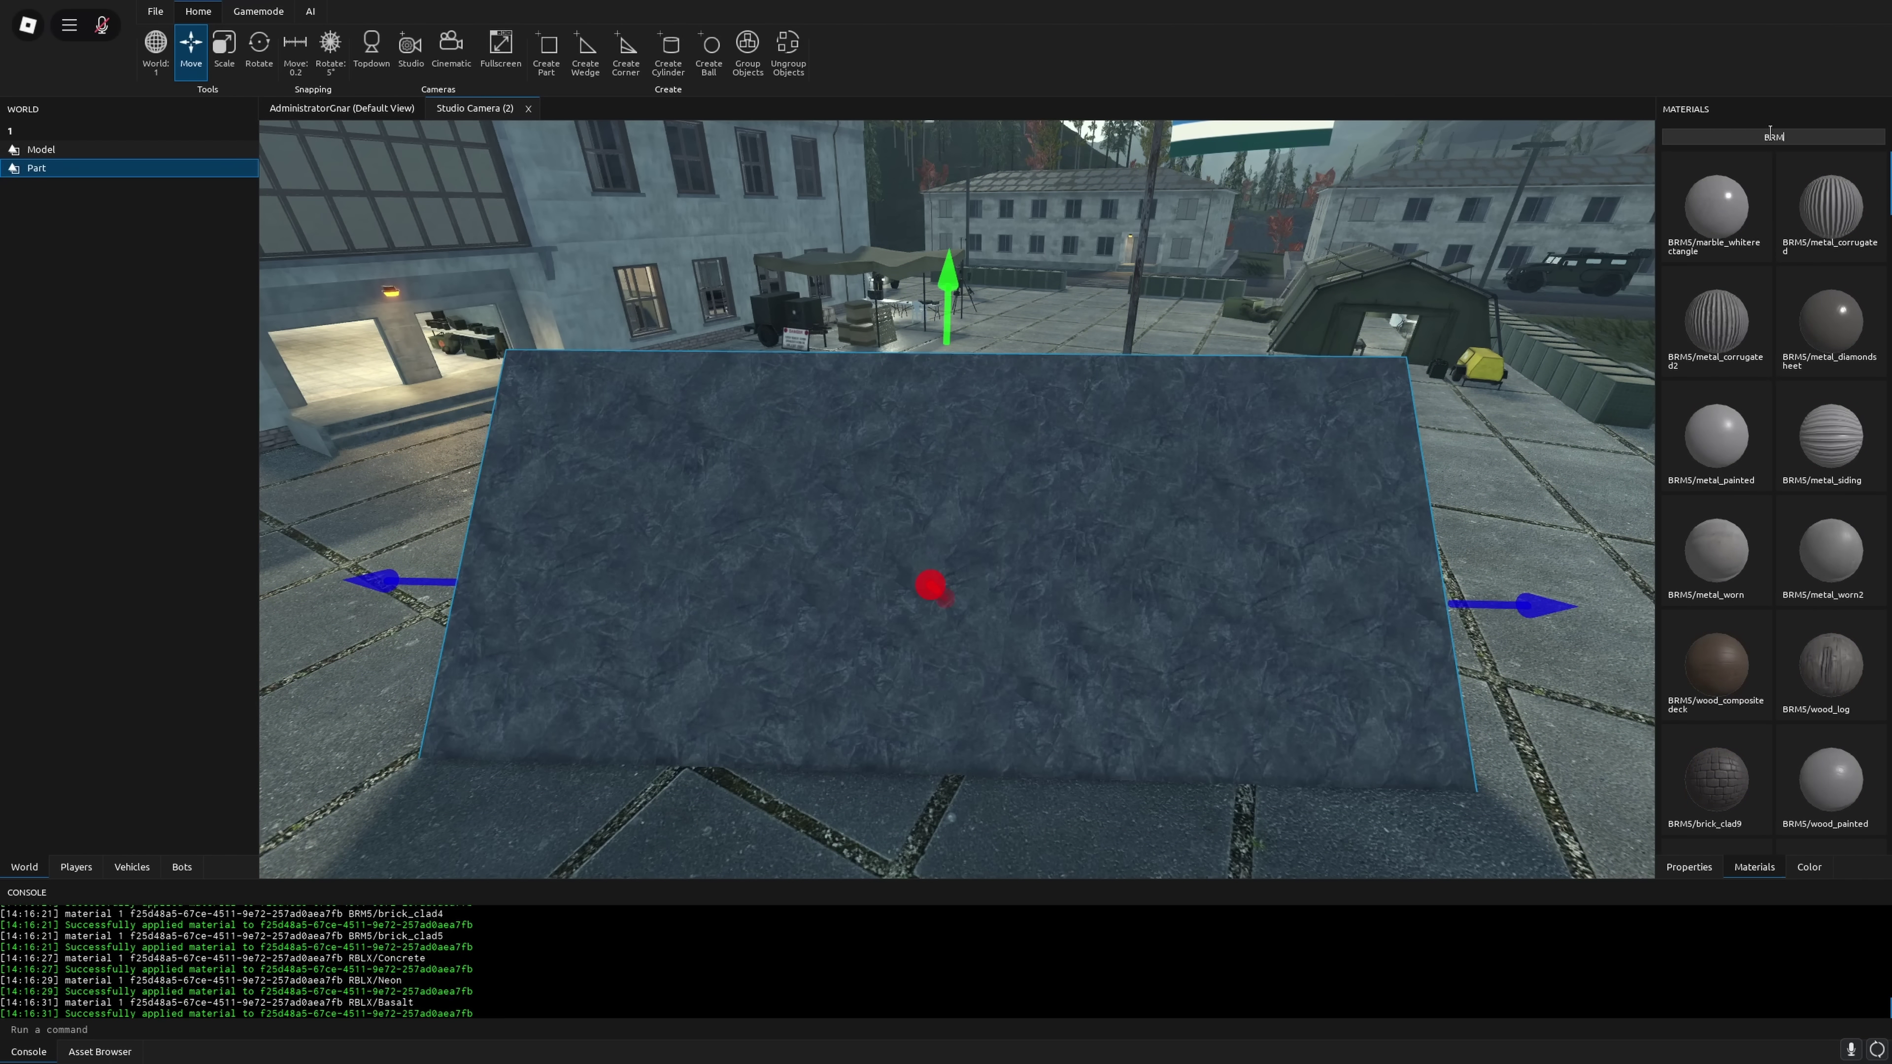
{"action": "type", "text": "5"}
{"action": "scroll", "coordinate": [1810, 522], "scroll_direction": "down", "scroll_amount": 5}
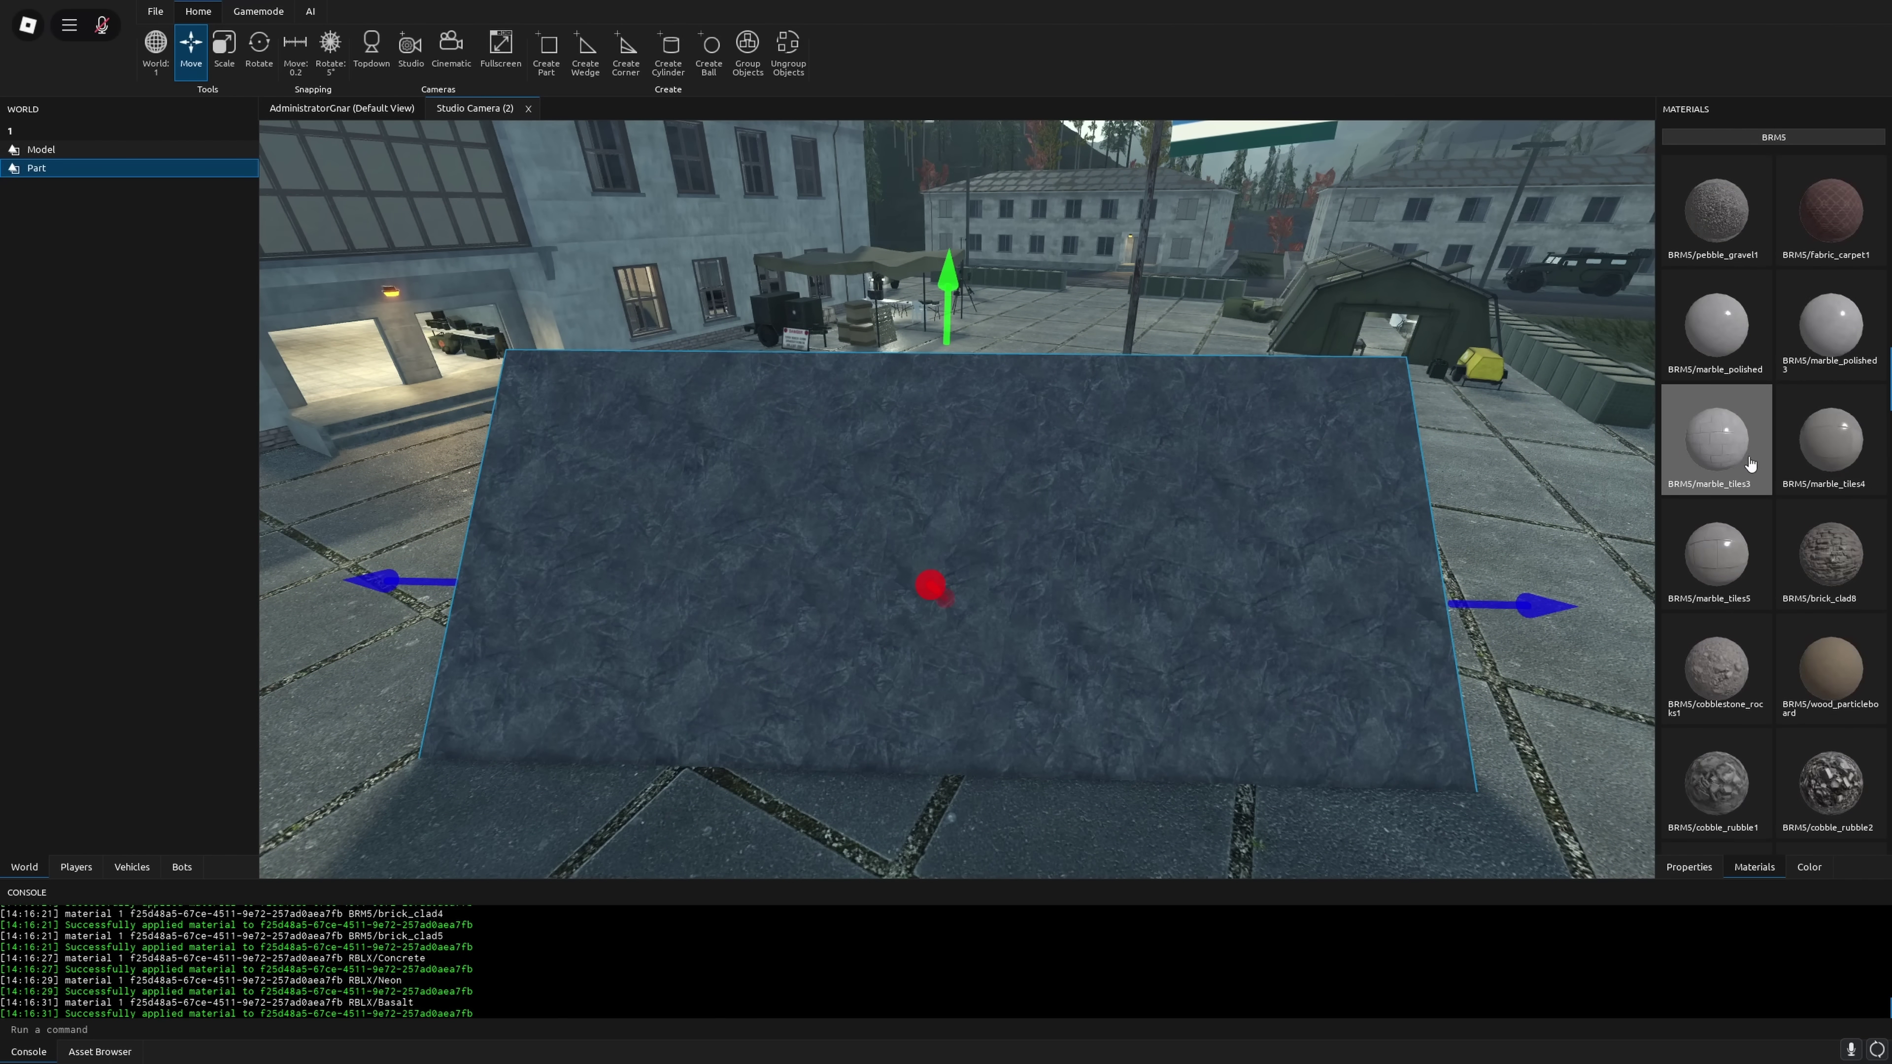
{"action": "left_click", "coordinate": [1713, 438]}
{"action": "left_click", "coordinate": [1723, 321]}
{"action": "left_click", "coordinate": [1830, 439]}
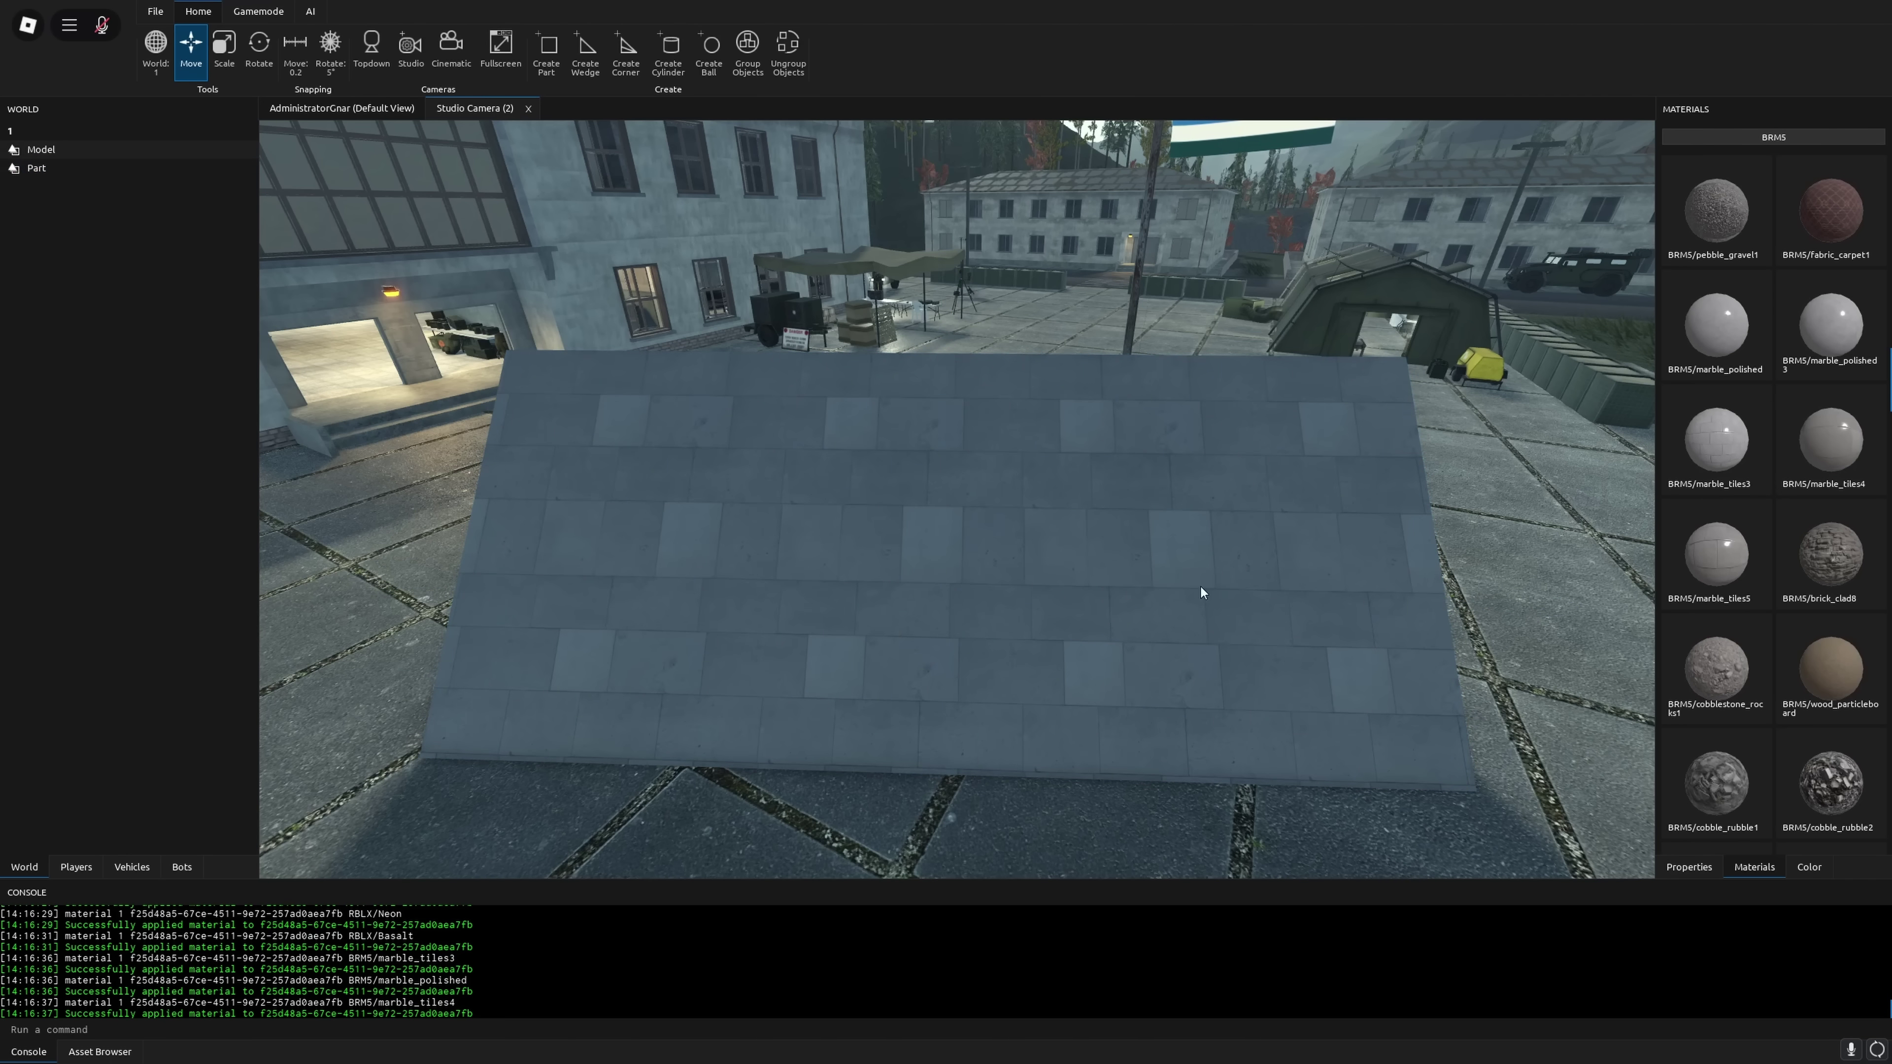
Recolor the tilted wall to green, about RGB 13, 165, 44.
{"action": "left_click", "coordinate": [1809, 867]}
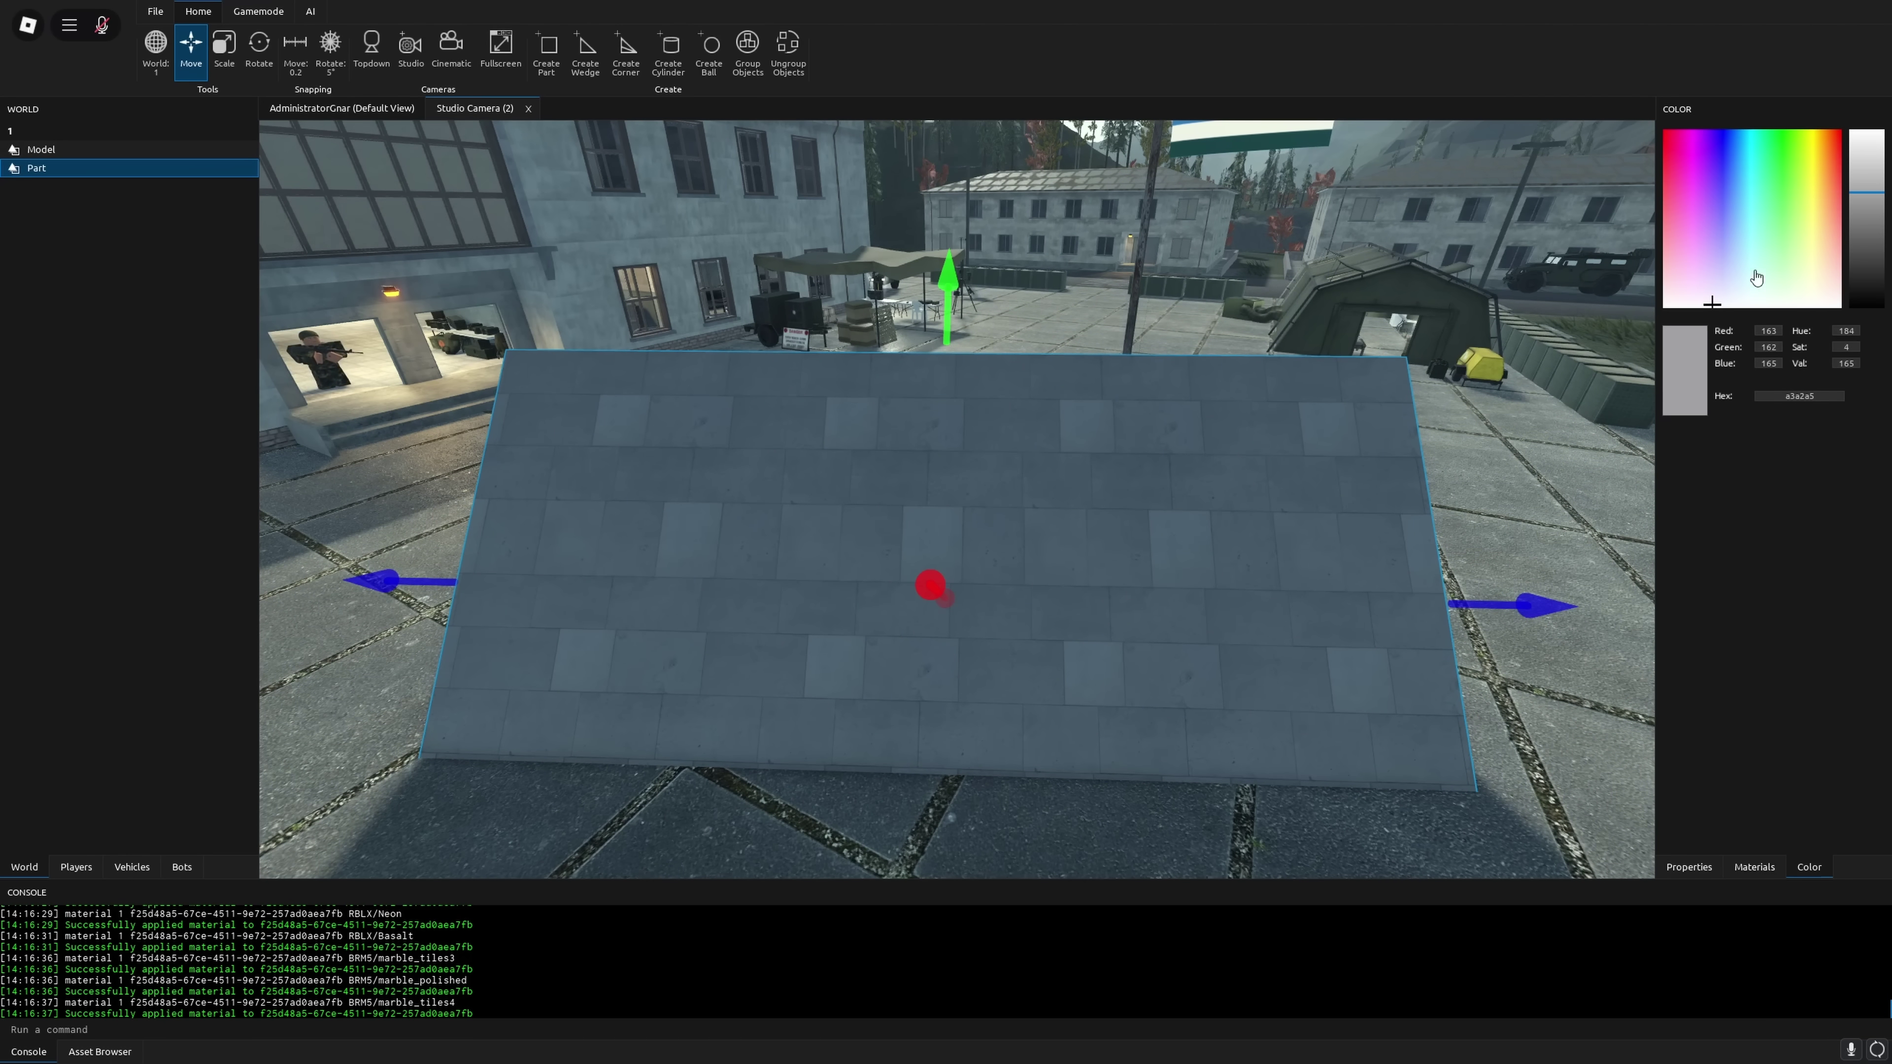
{"action": "left_click_drag", "start_coordinate": [1744, 262], "coordinate": [1776, 144]}
{"action": "left_click", "coordinate": [1343, 265]}
{"action": "key", "text": "d"}
{"action": "right_click_drag", "start_coordinate": [1342, 265], "coordinate": [1095, 269]}
{"action": "key", "text": "a"}
Select the green wall and copy its material name, BRM5/marble_tiles4, from its properties.
{"action": "left_click", "coordinate": [1702, 871]}
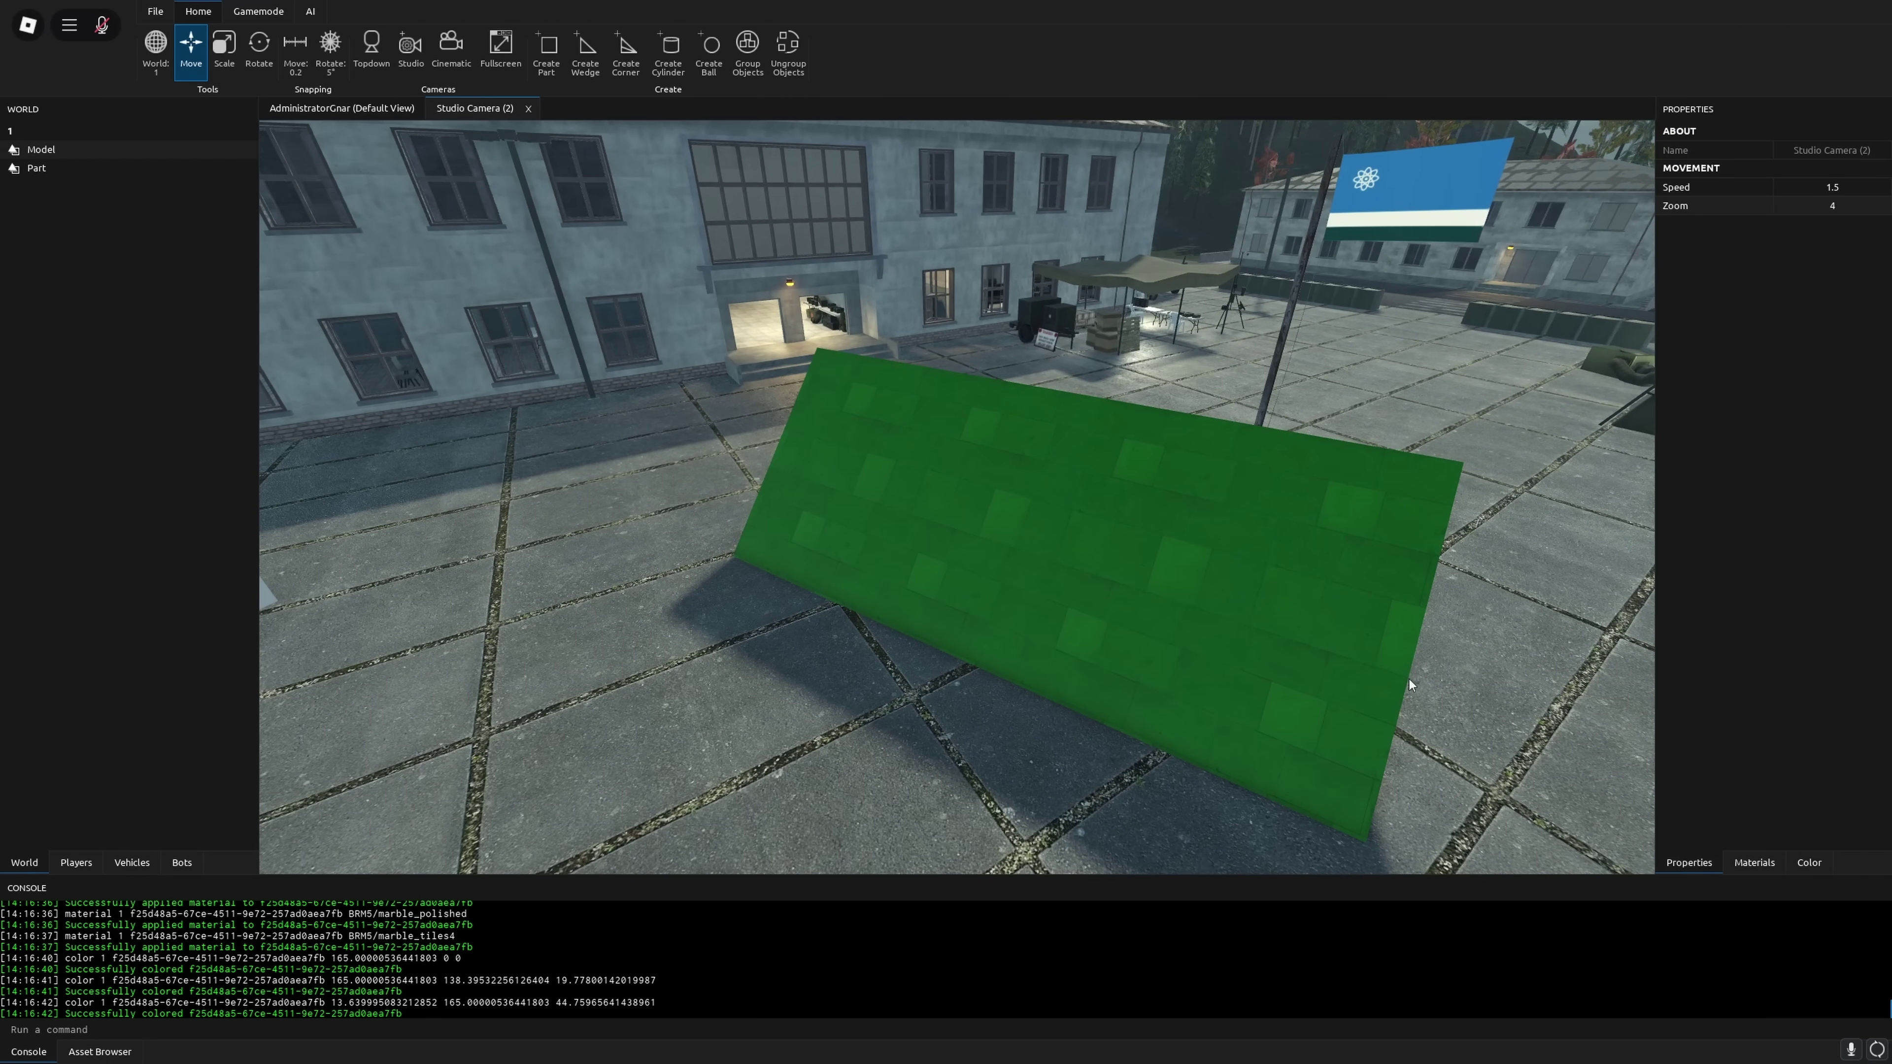
{"action": "left_click", "coordinate": [1326, 650]}
{"action": "key", "text": "w"}
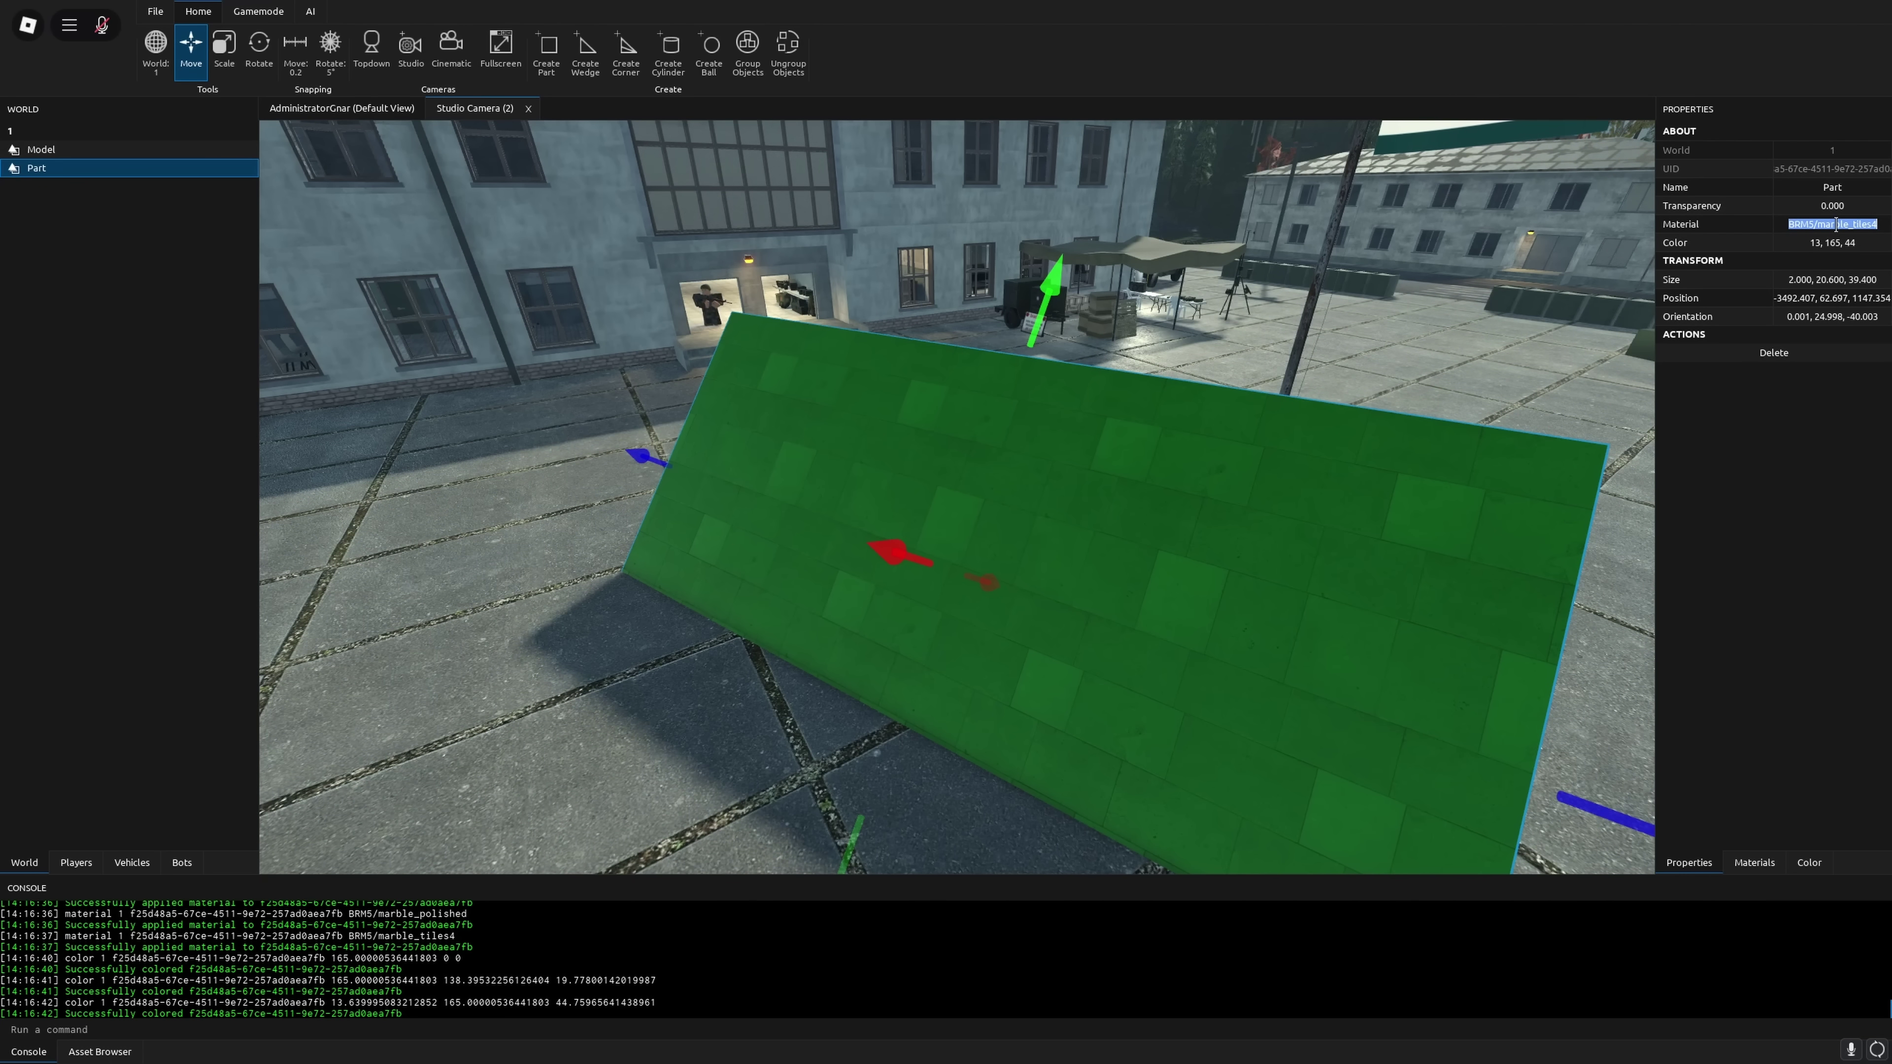
Ungroup the model of three small blocks and set the material of the block farthest back to BRM5/marble_tiles4.
{"action": "left_click", "coordinate": [1170, 305]}
{"action": "right_click_drag", "start_coordinate": [1169, 305], "coordinate": [968, 305]}
{"action": "key", "text": "w"}
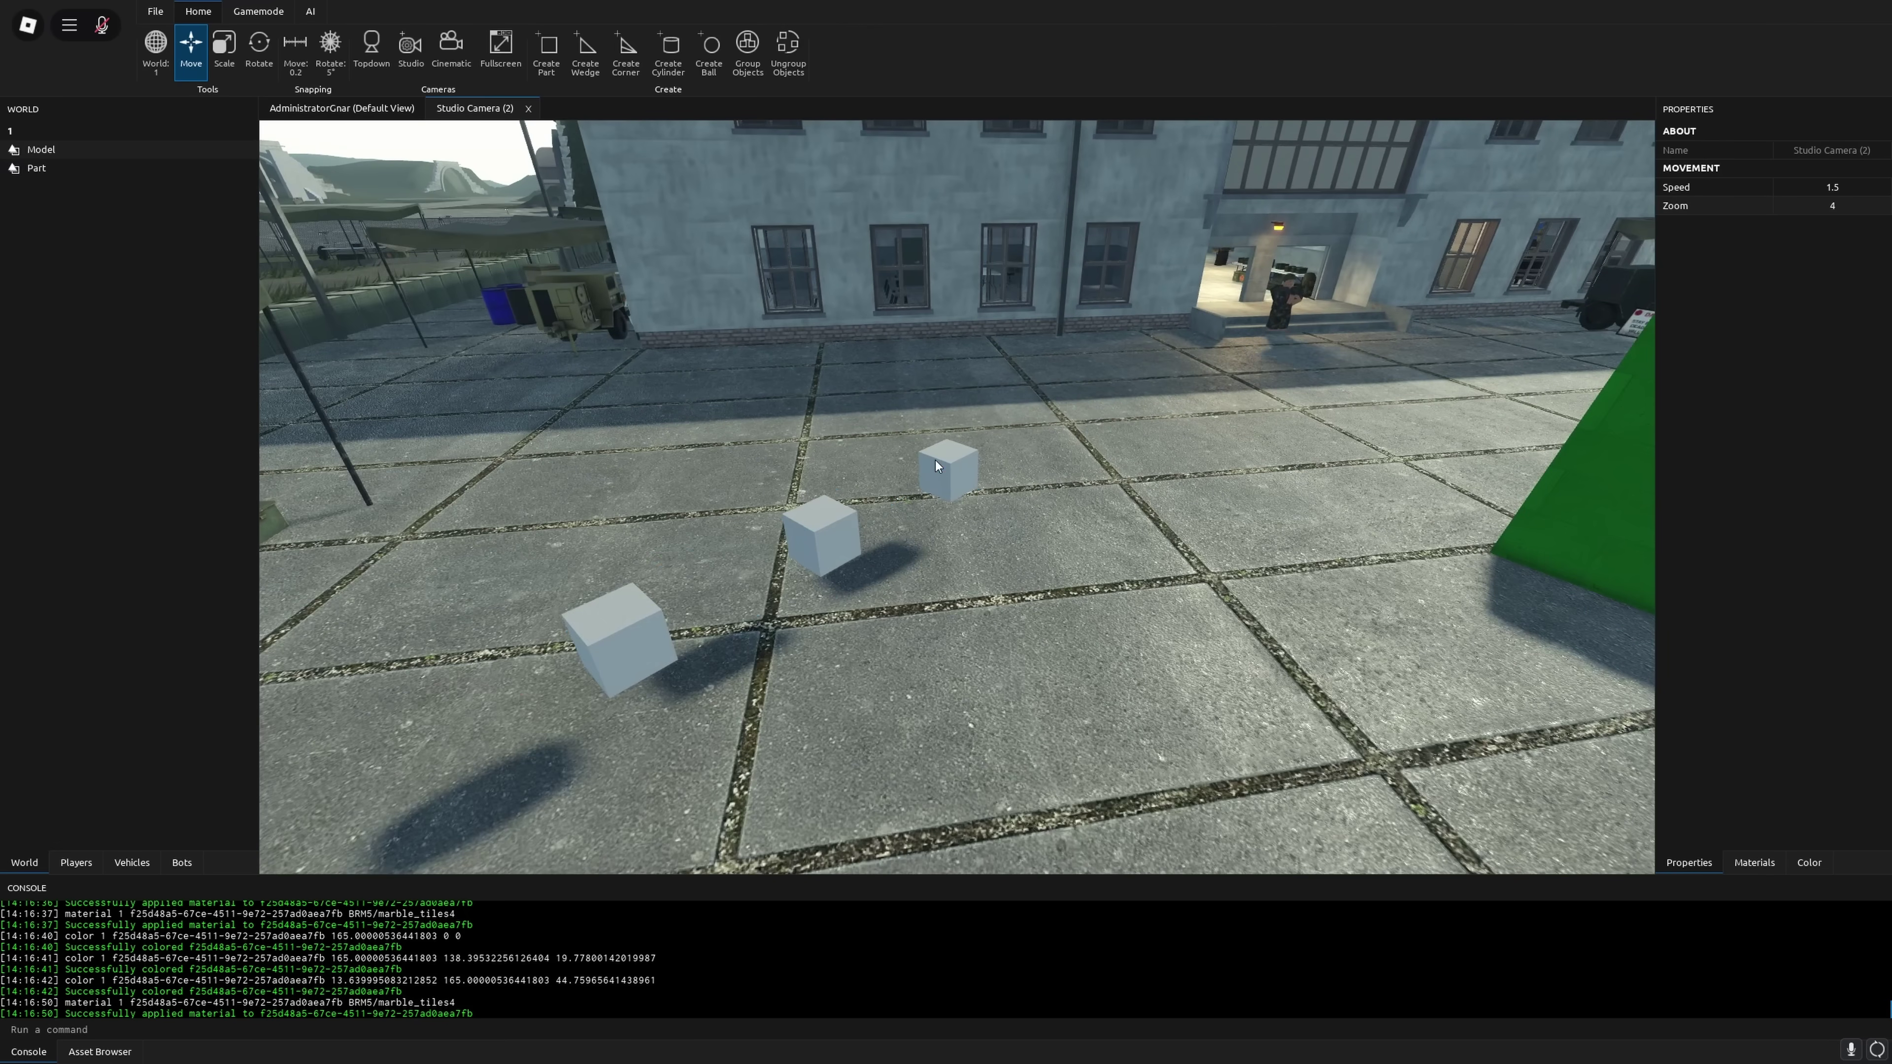
{"action": "left_click", "coordinate": [935, 460]}
{"action": "left_click", "coordinate": [788, 48]}
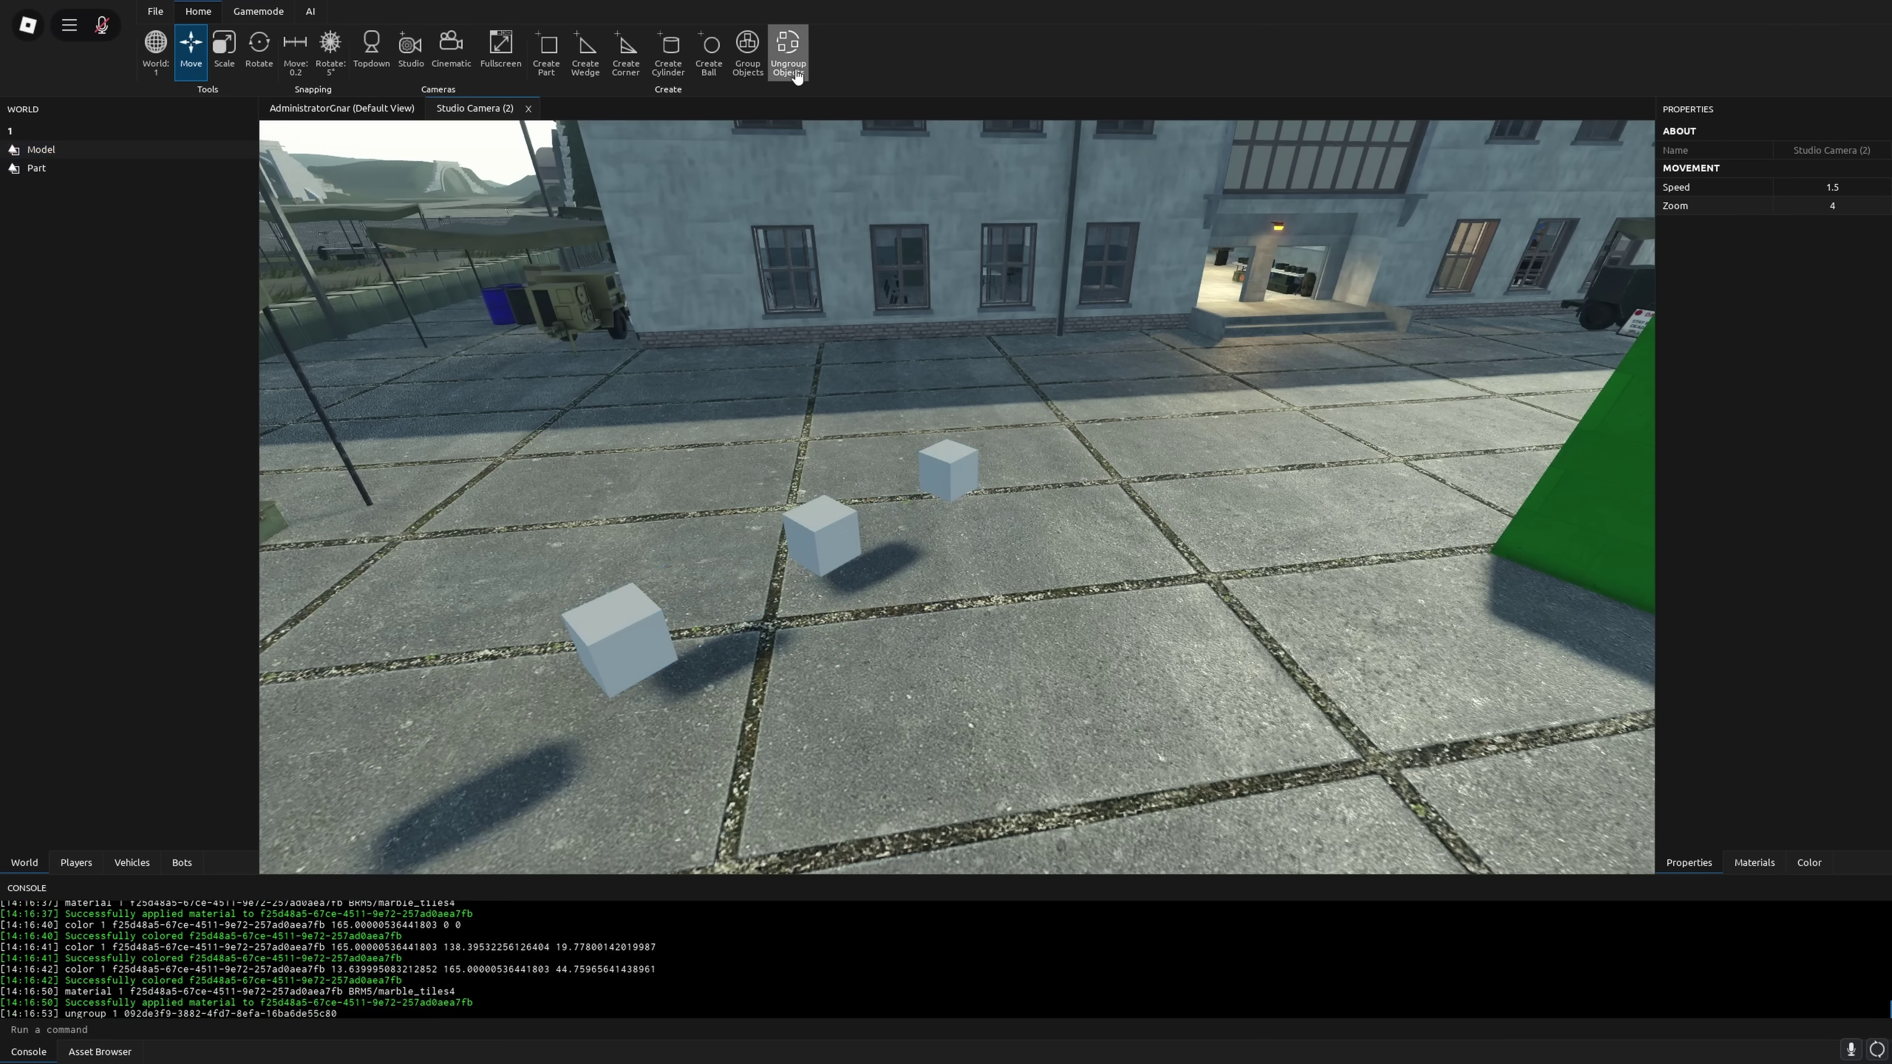
{"action": "left_click", "coordinate": [936, 496]}
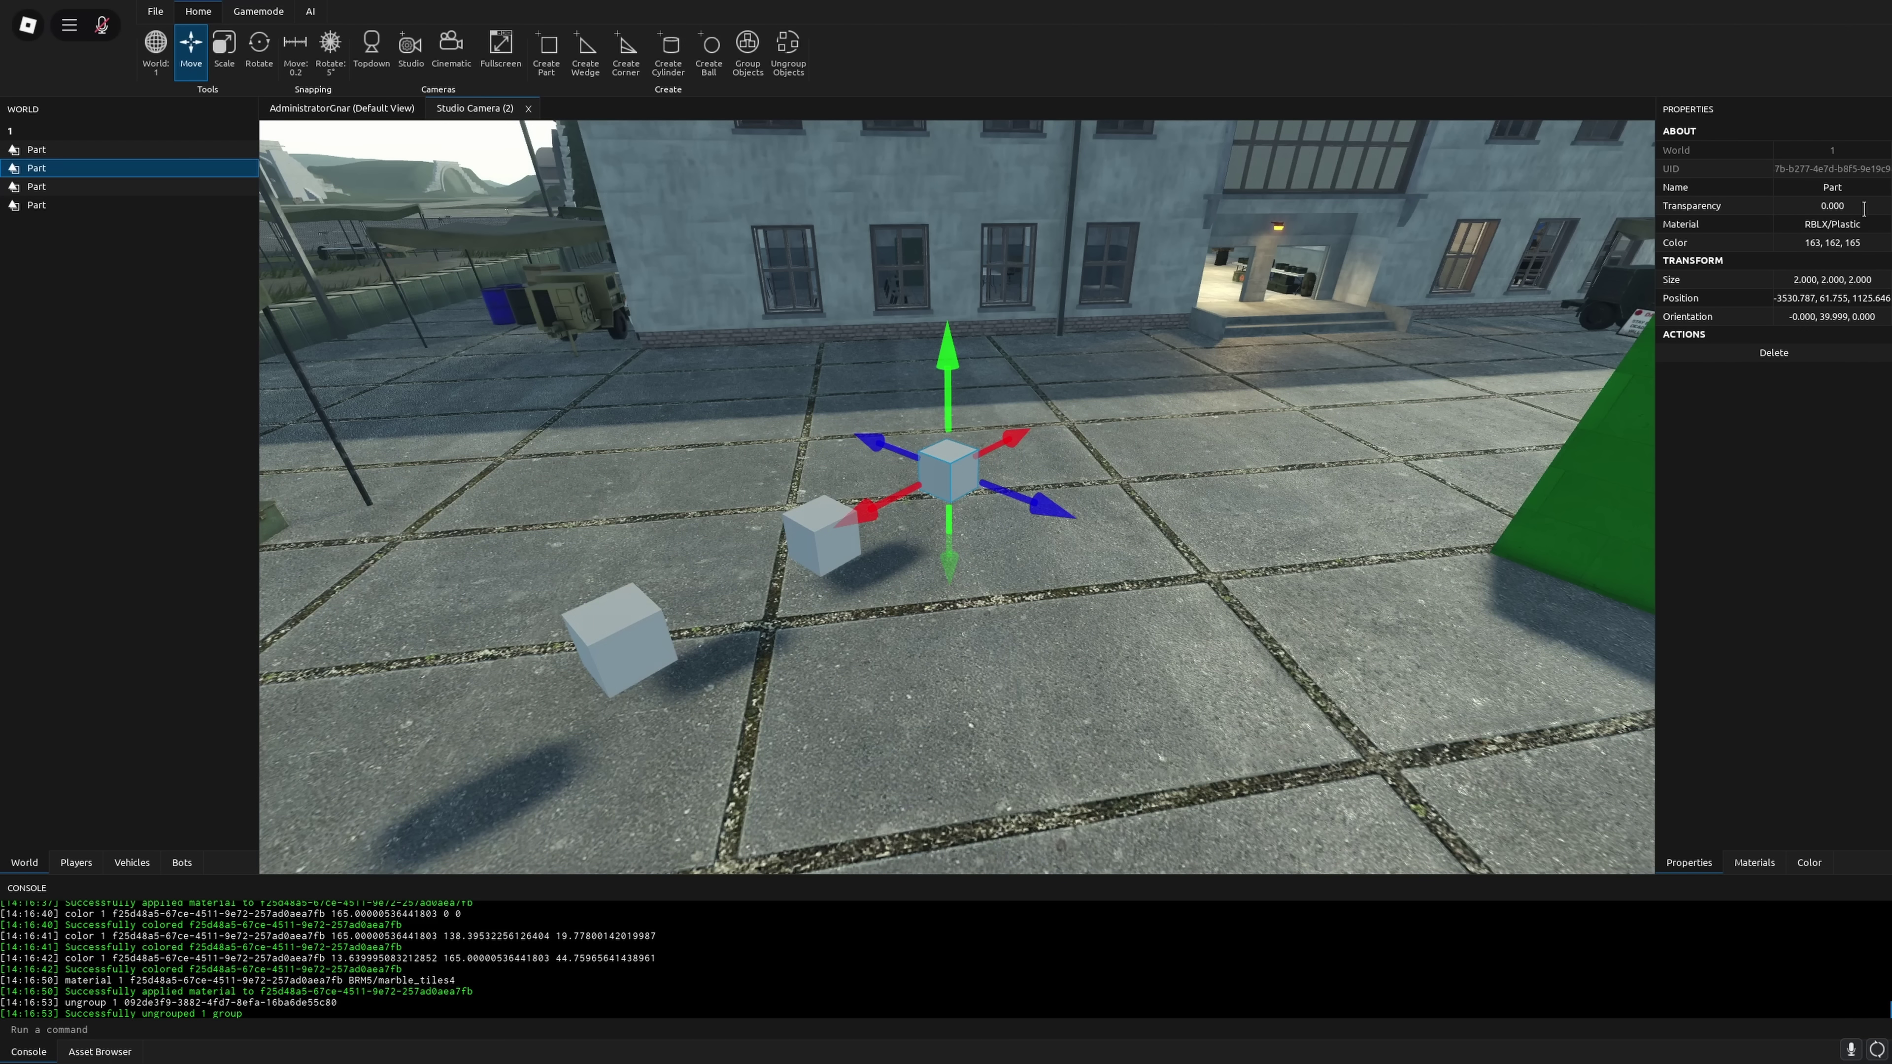
{"action": "key", "text": "Return"}
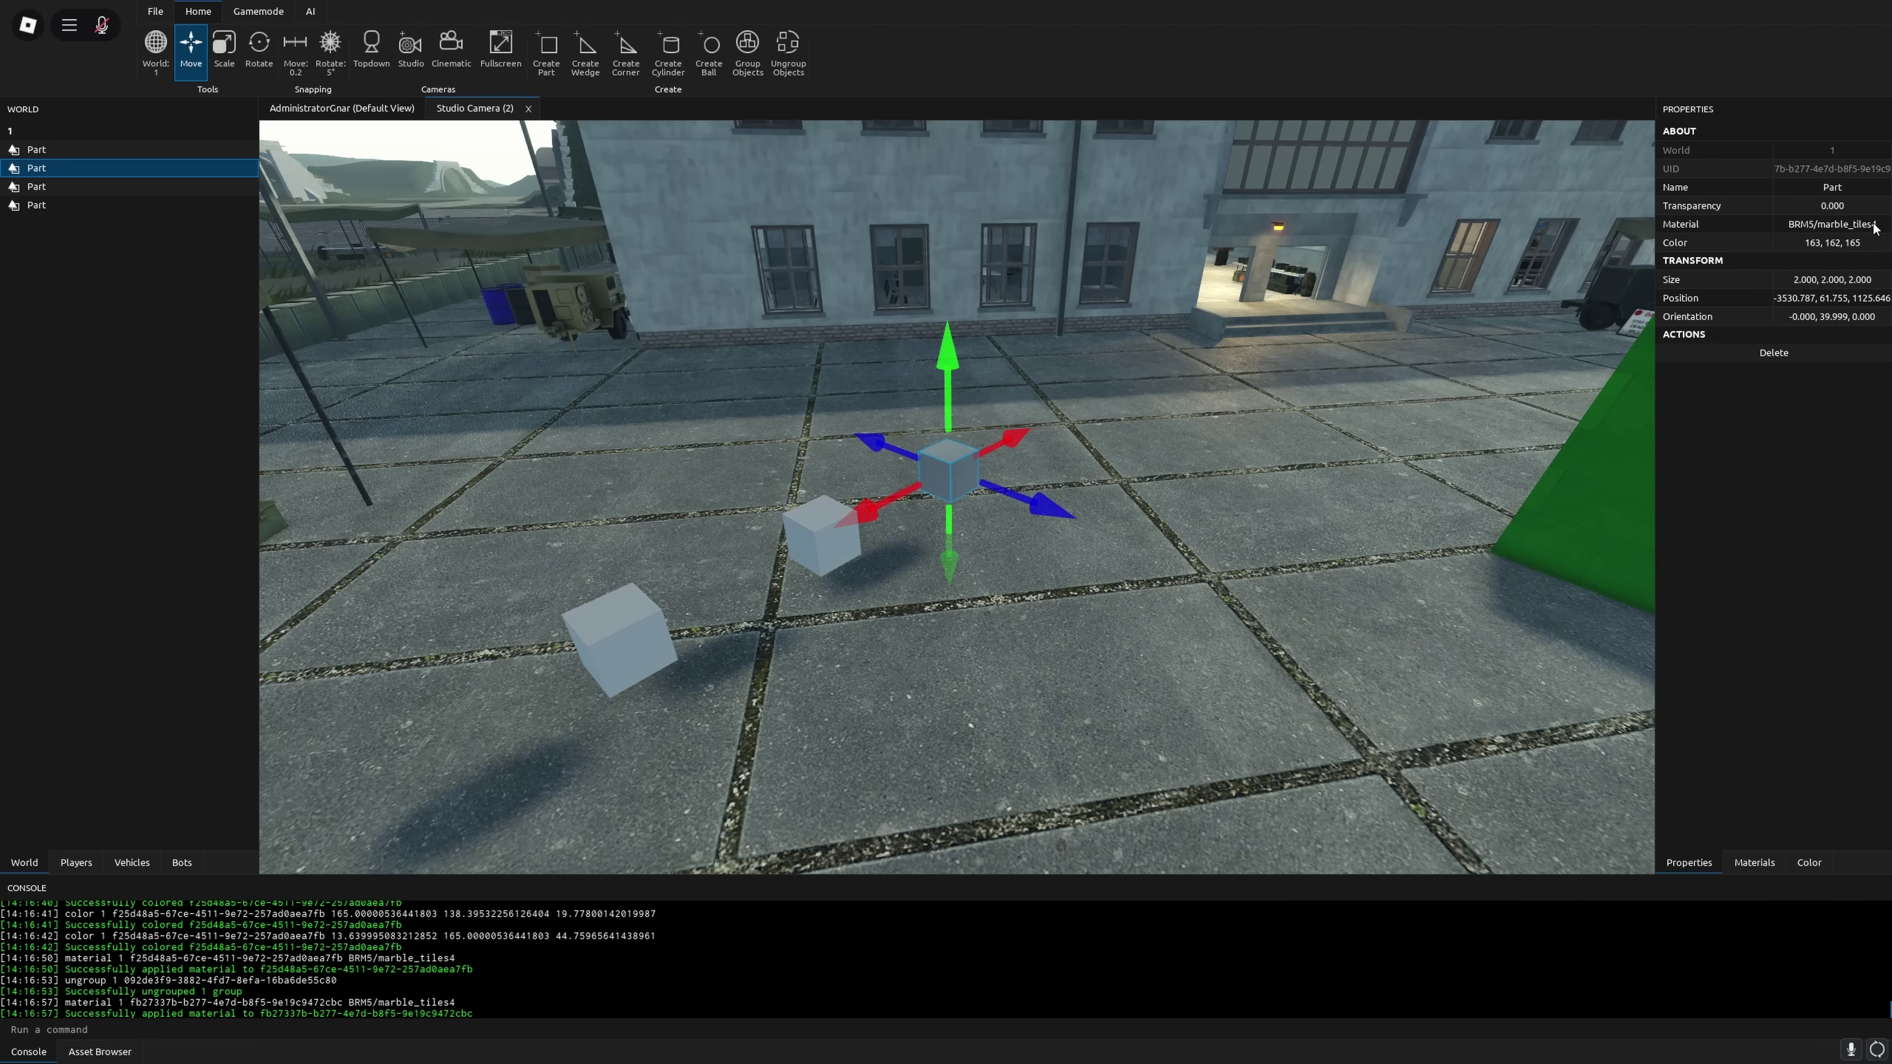
Scale the marble-tiled block into a wall about 33.8 units long on Z and 14.4 units high.
{"action": "right_click_drag", "start_coordinate": [1141, 457], "coordinate": [1154, 445]}
{"action": "left_click", "coordinate": [1141, 457]}
{"action": "key", "text": "ctrl+3"}
{"action": "left_click", "coordinate": [932, 484]}
{"action": "right_click_drag", "start_coordinate": [960, 503], "coordinate": [1043, 505]}
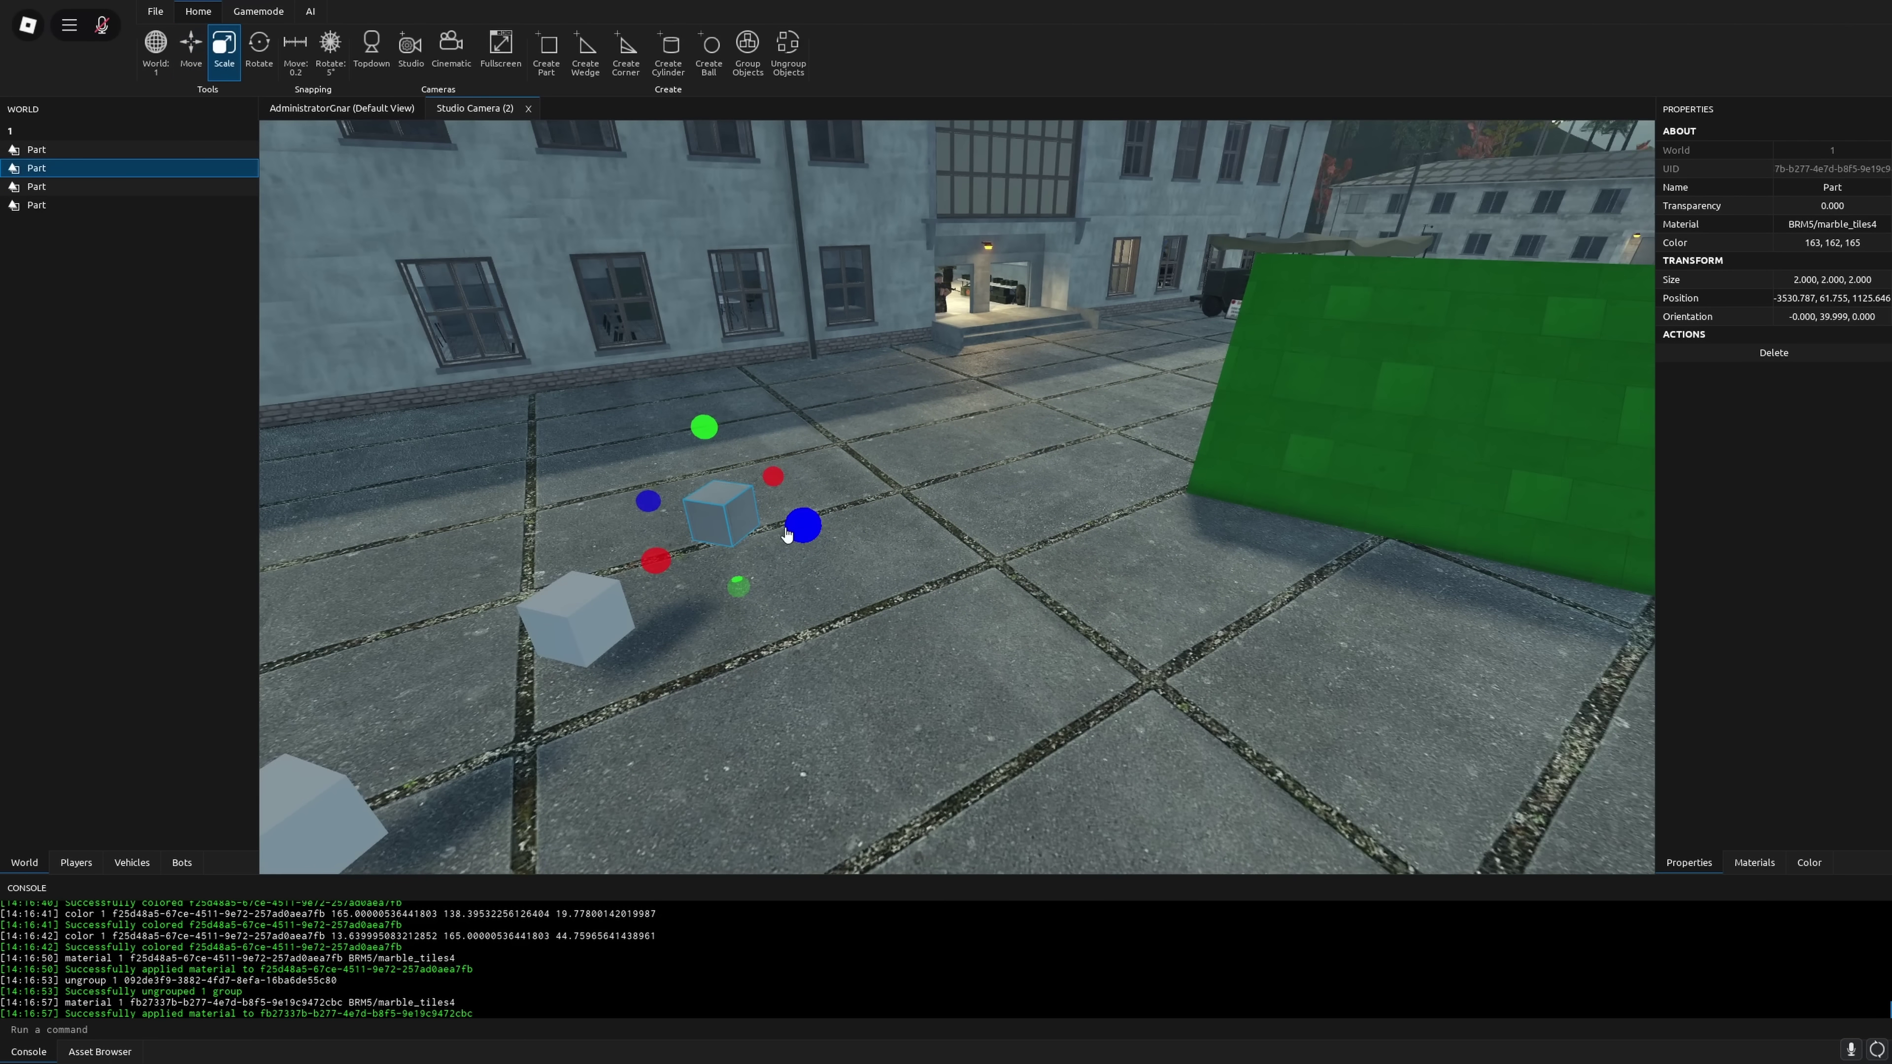
{"action": "key", "text": "s"}
{"action": "left_click_drag", "start_coordinate": [793, 533], "coordinate": [1412, 584]}
{"action": "left_click_drag", "start_coordinate": [1047, 488], "coordinate": [1061, 274]}
{"action": "right_click_drag", "start_coordinate": [1061, 274], "coordinate": [1147, 277]}
{"action": "key", "text": "s"}
{"action": "left_click", "coordinate": [947, 302]}
{"action": "right_click_drag", "start_coordinate": [948, 302], "coordinate": [905, 286]}
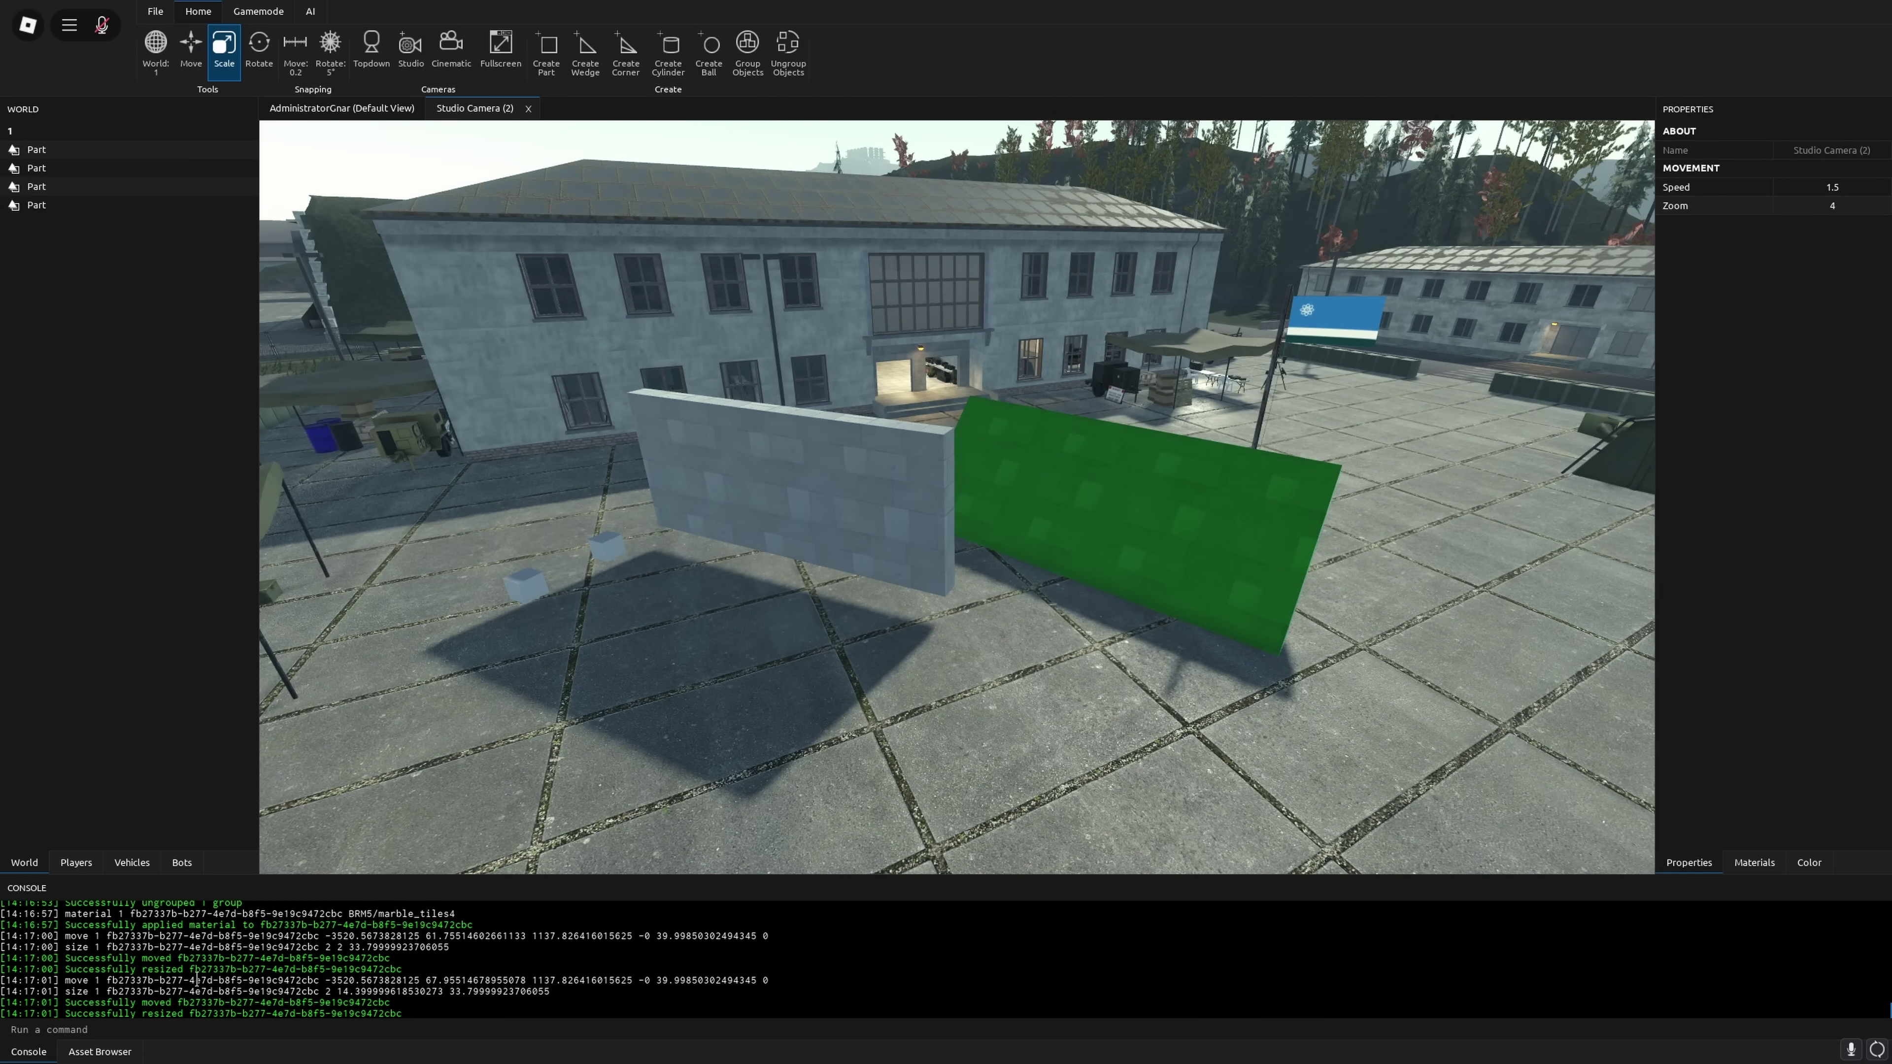
Open the Construction folder under Prefab and Props in the asset browser.
{"action": "left_click", "coordinate": [90, 1053]}
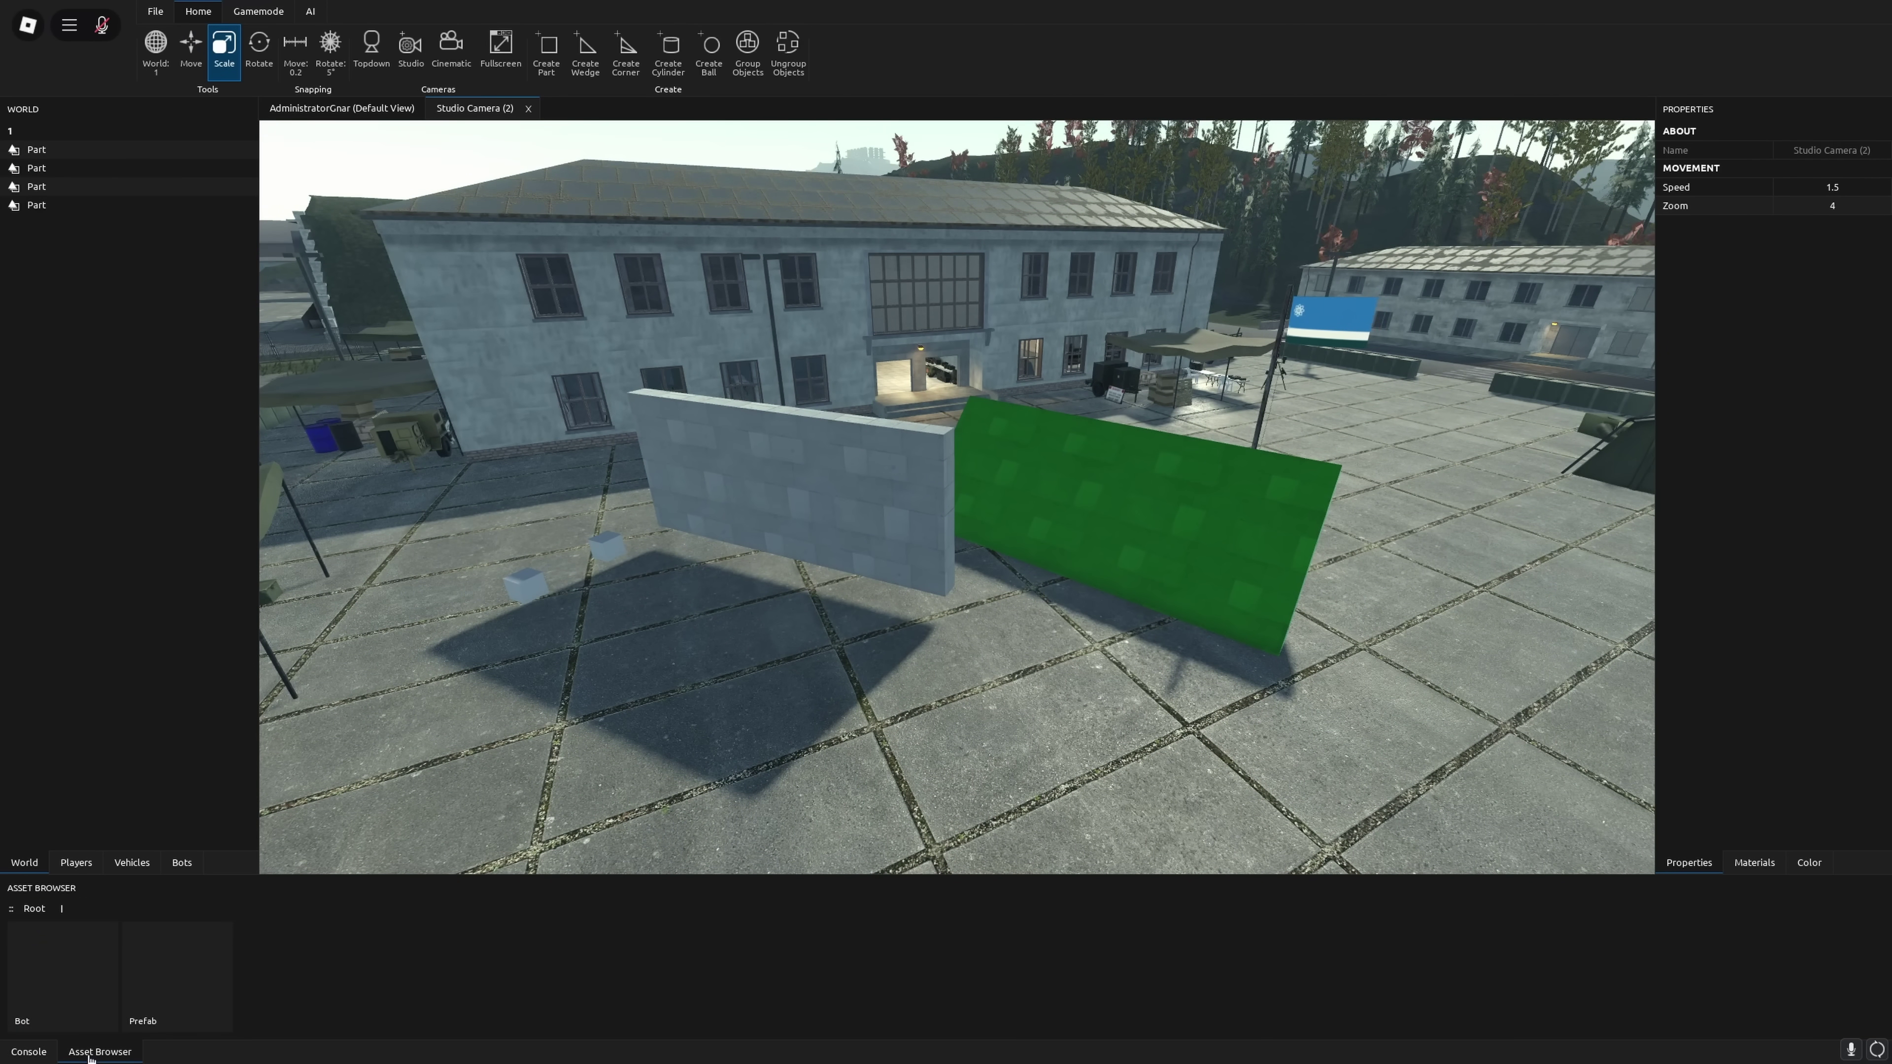
{"action": "double_click", "coordinate": [177, 980]}
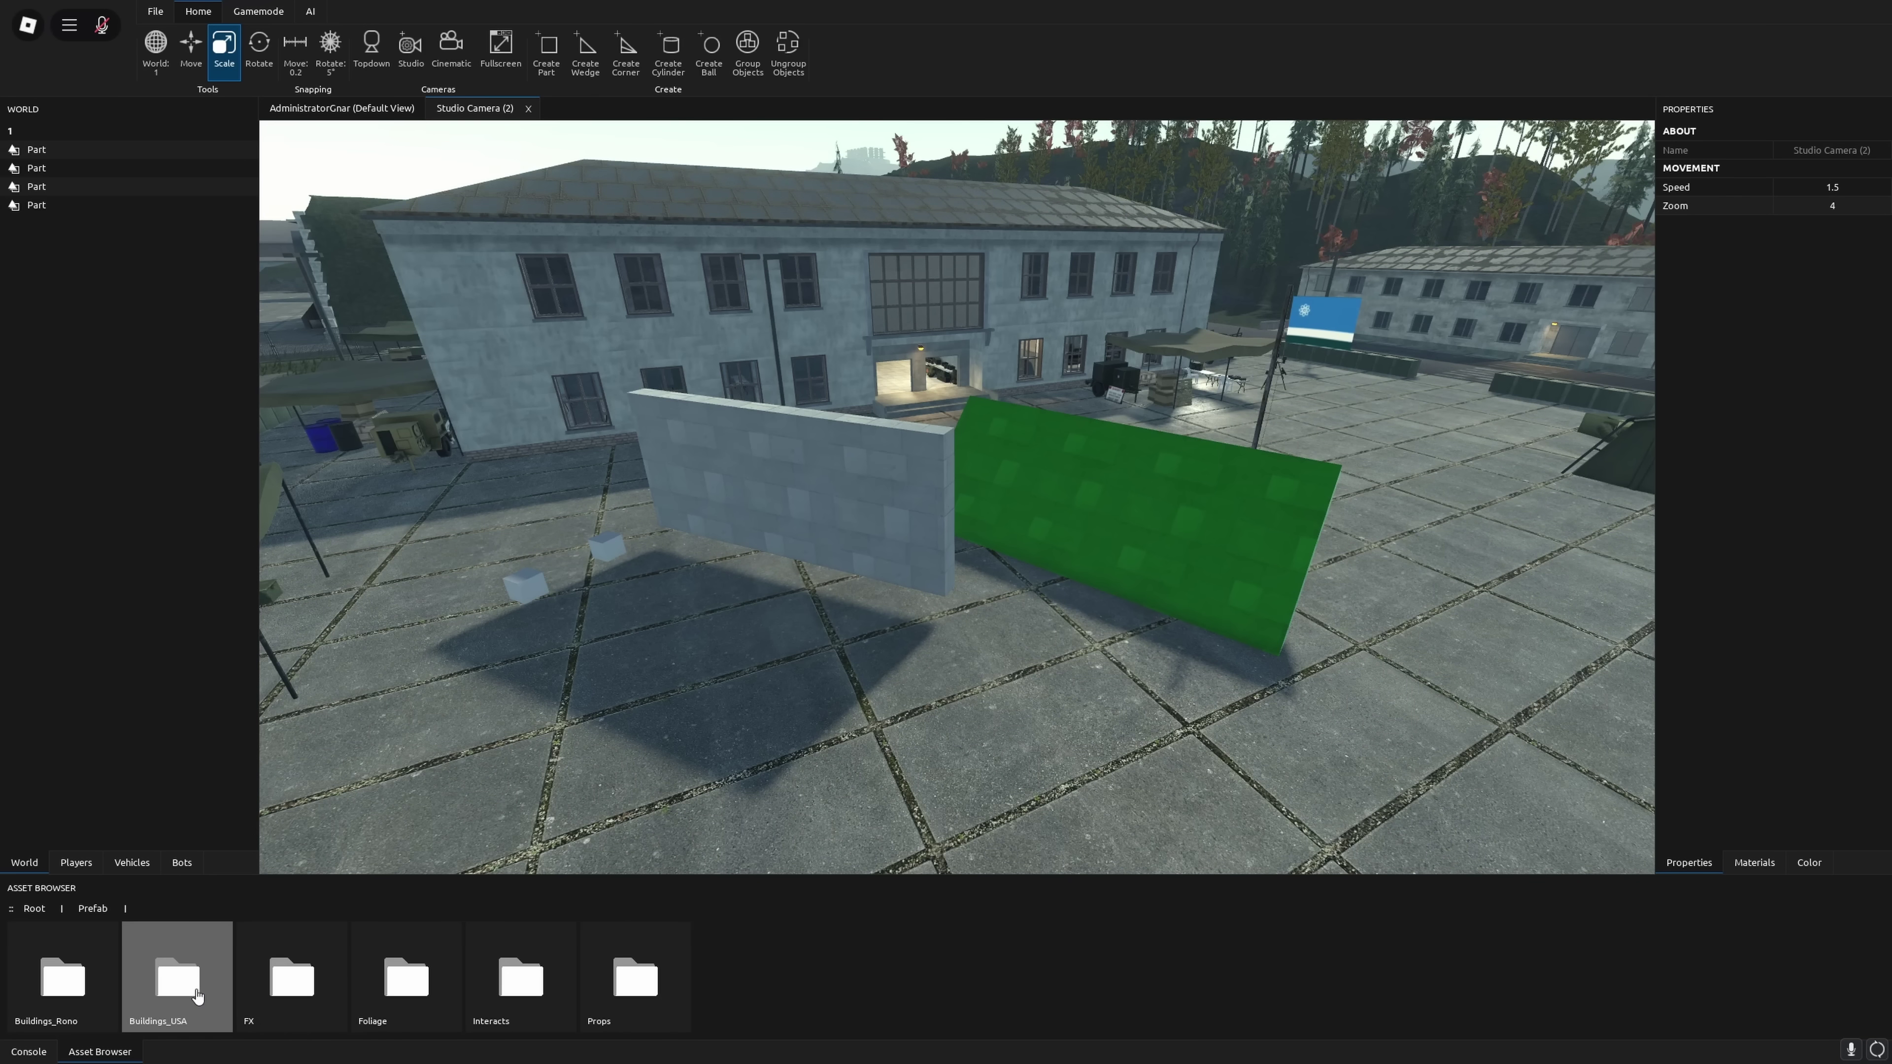
{"action": "double_click", "coordinate": [623, 983]}
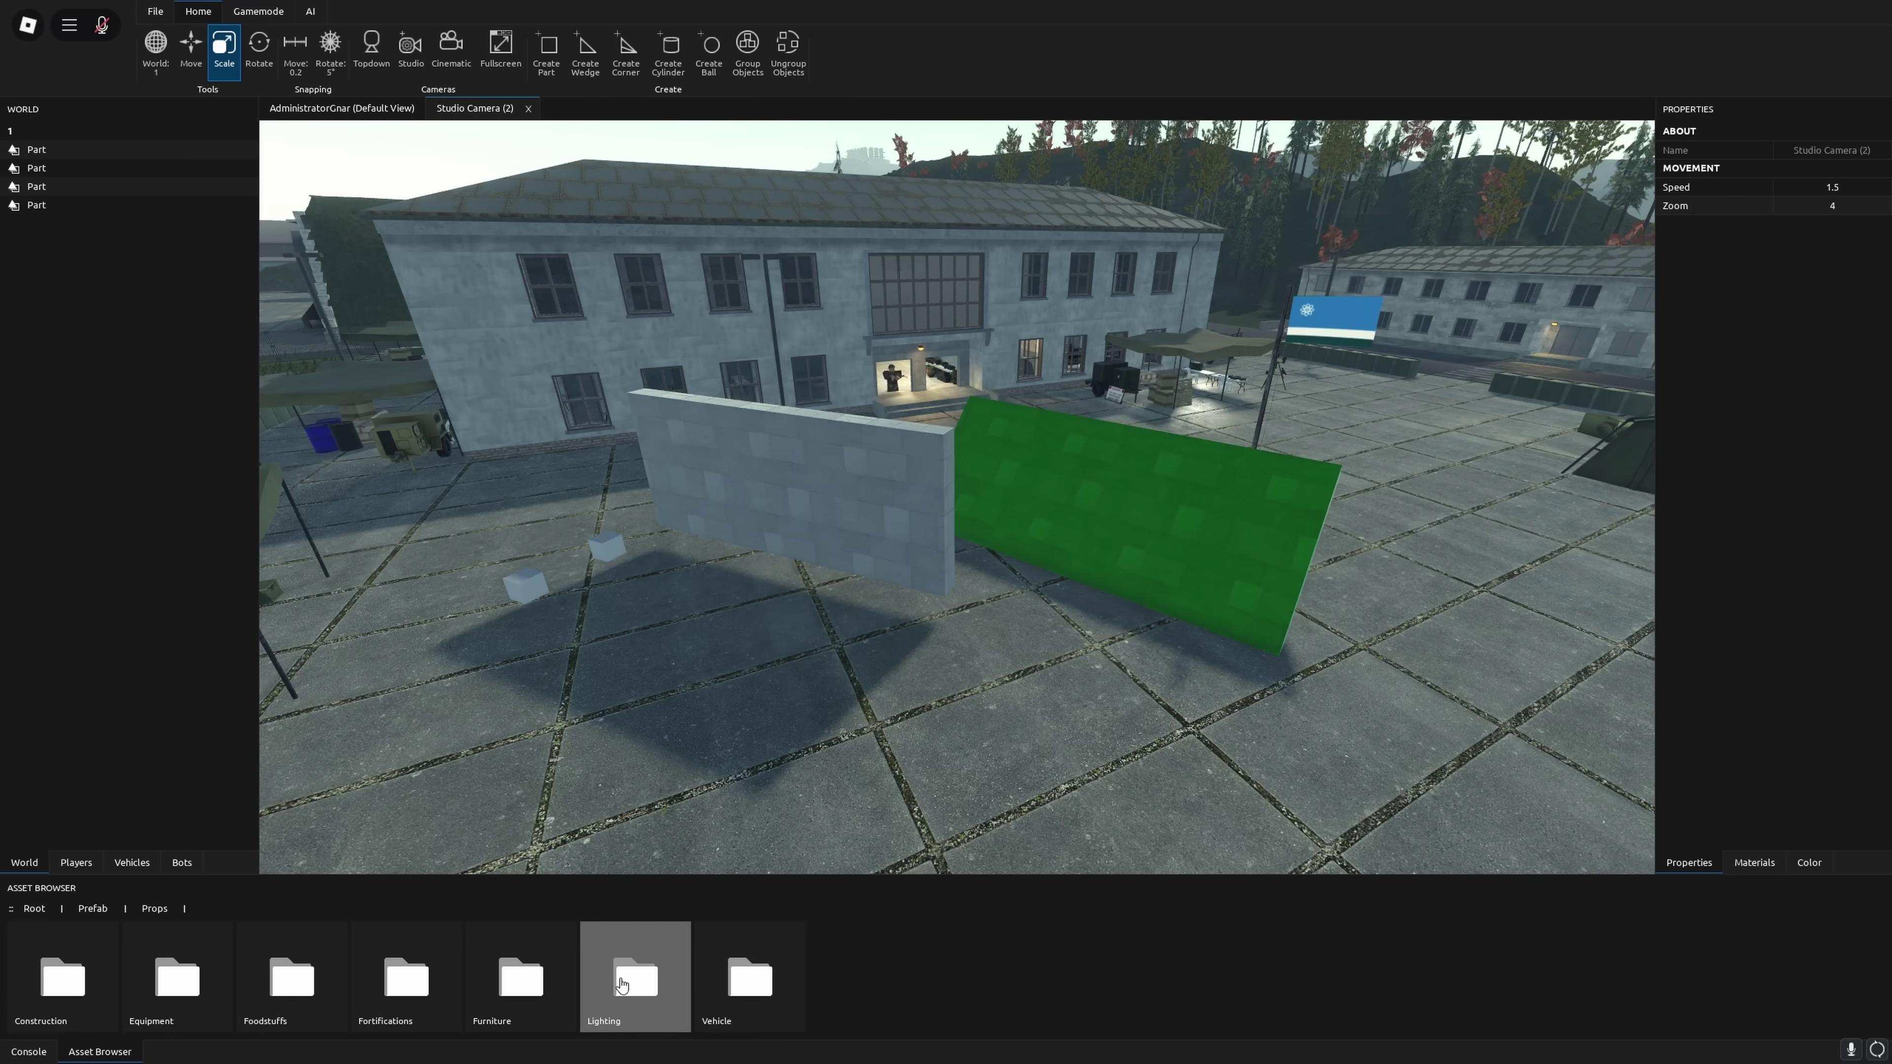
{"action": "double_click", "coordinate": [54, 978]}
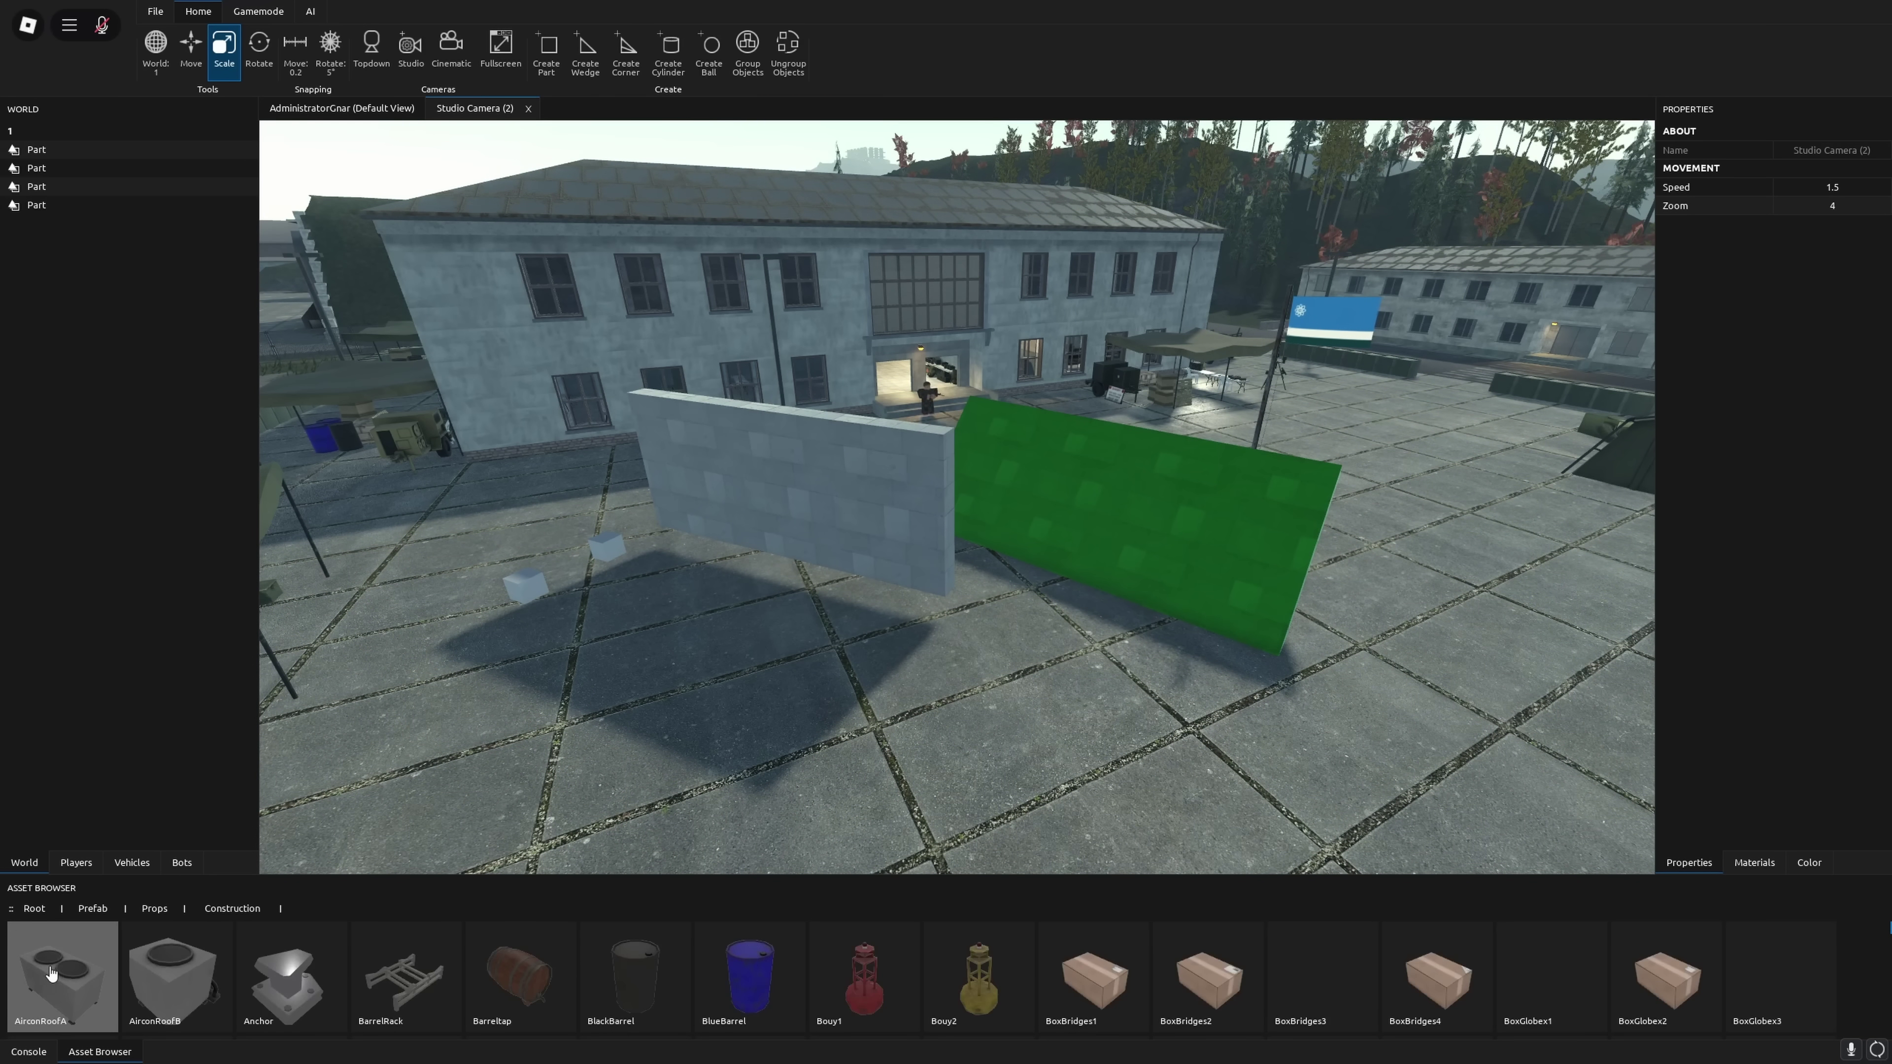
Enlarge the asset browser to look through the Construction props, and shrink it again.
{"action": "scroll", "coordinate": [596, 968], "scroll_direction": "down", "scroll_amount": 10}
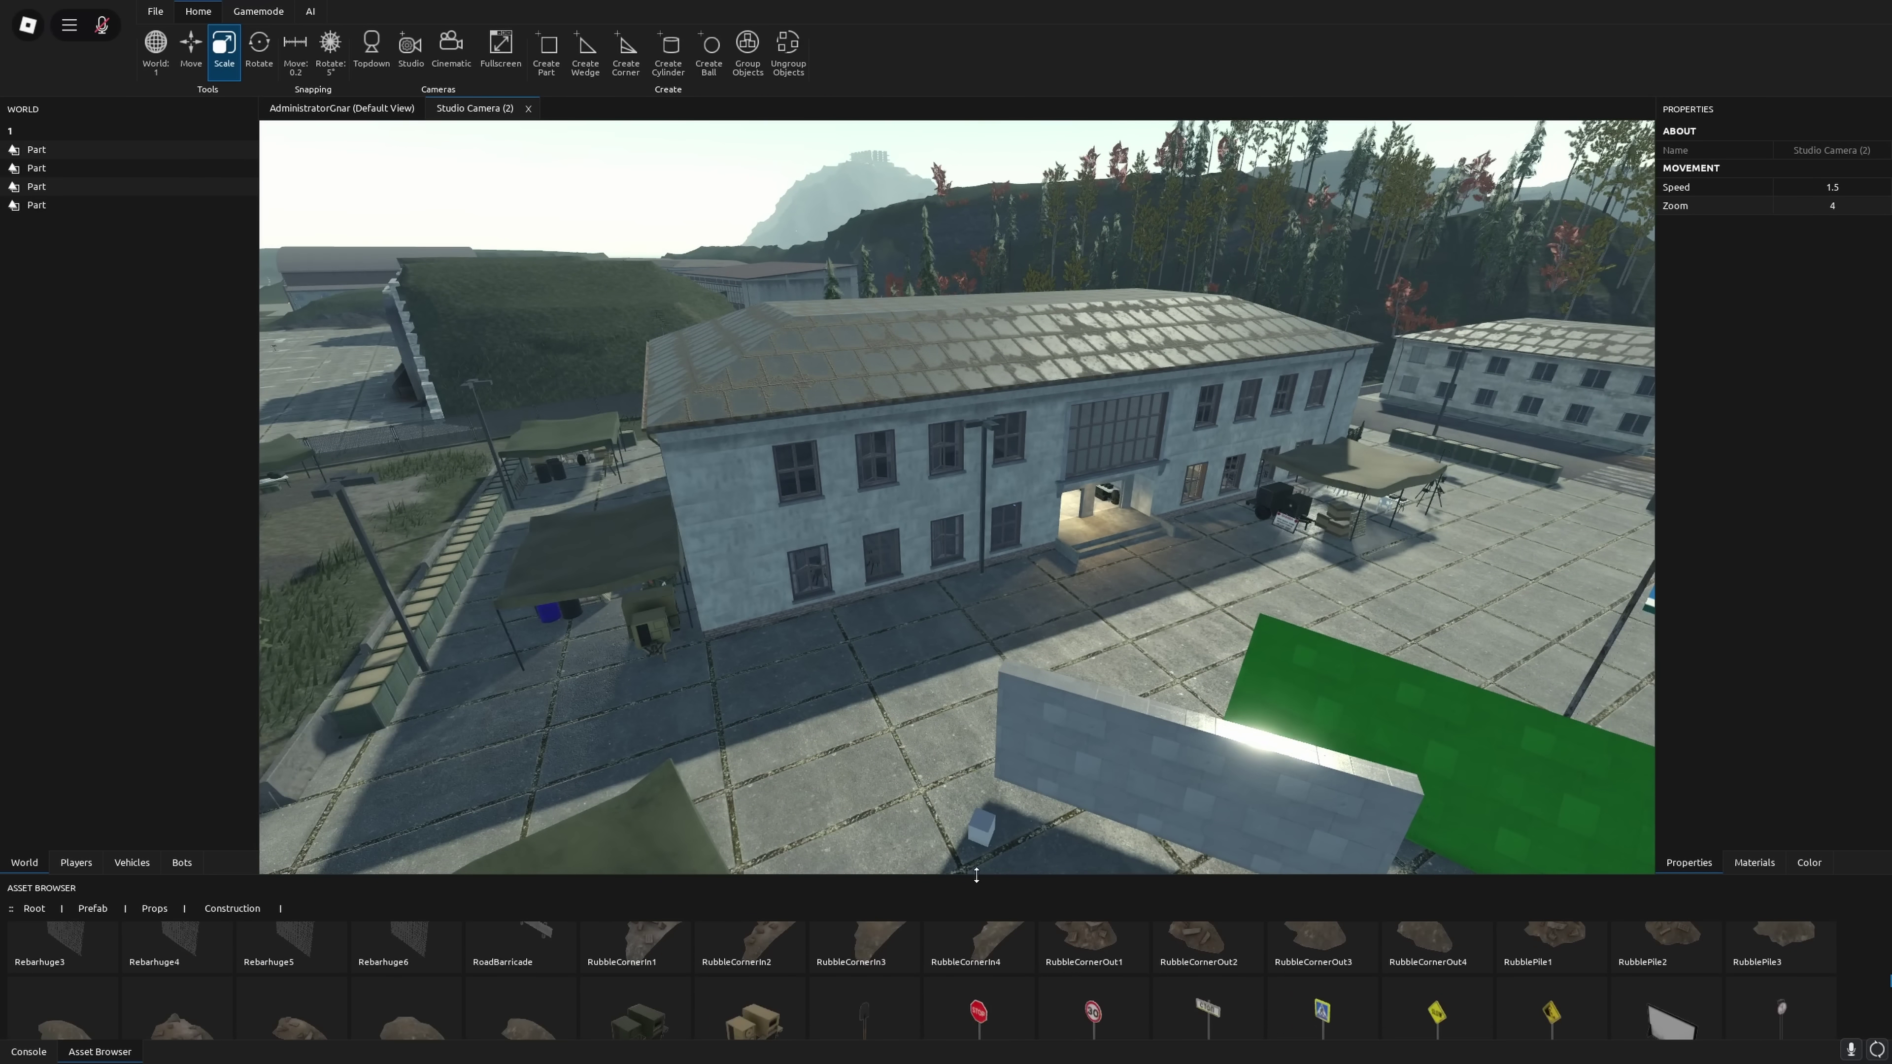
{"action": "left_click_drag", "start_coordinate": [977, 875], "coordinate": [977, 337]}
{"action": "scroll", "coordinate": [998, 567], "scroll_direction": "up", "scroll_amount": 5}
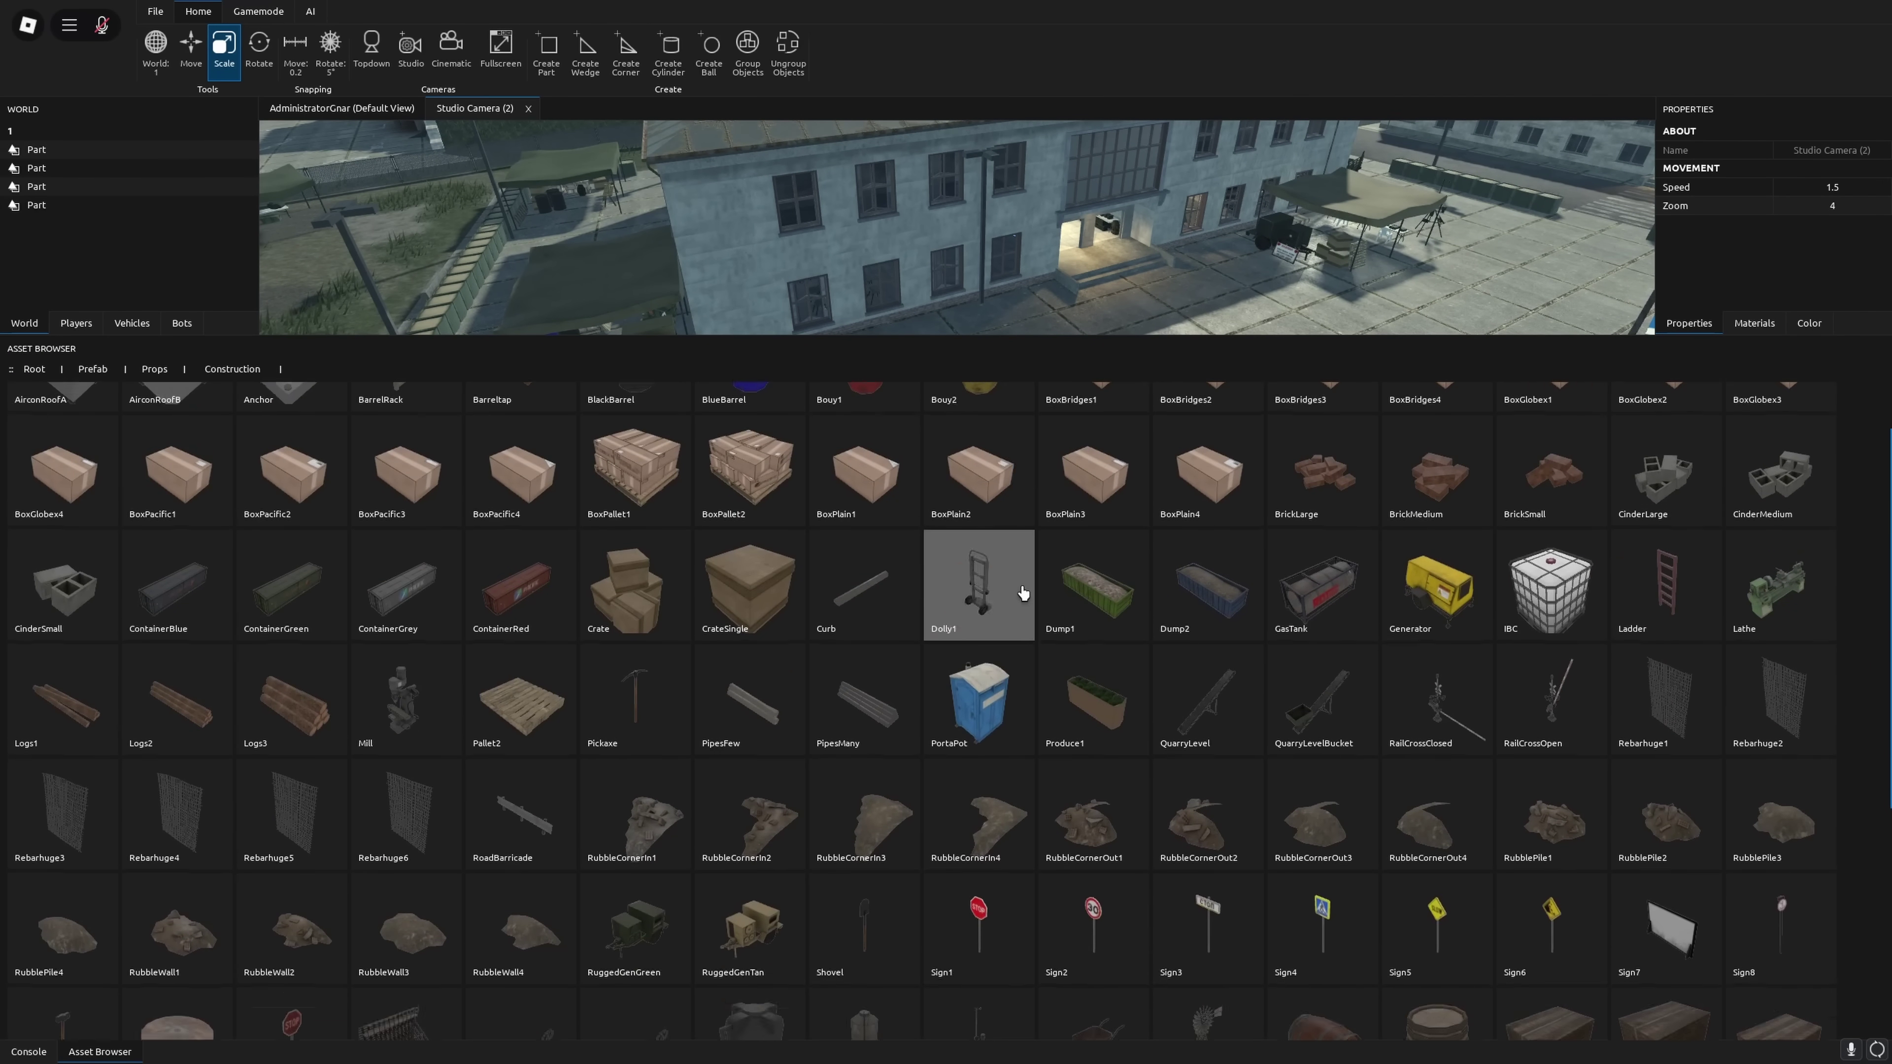
{"action": "scroll", "coordinate": [1023, 592], "scroll_direction": "up", "scroll_amount": 1}
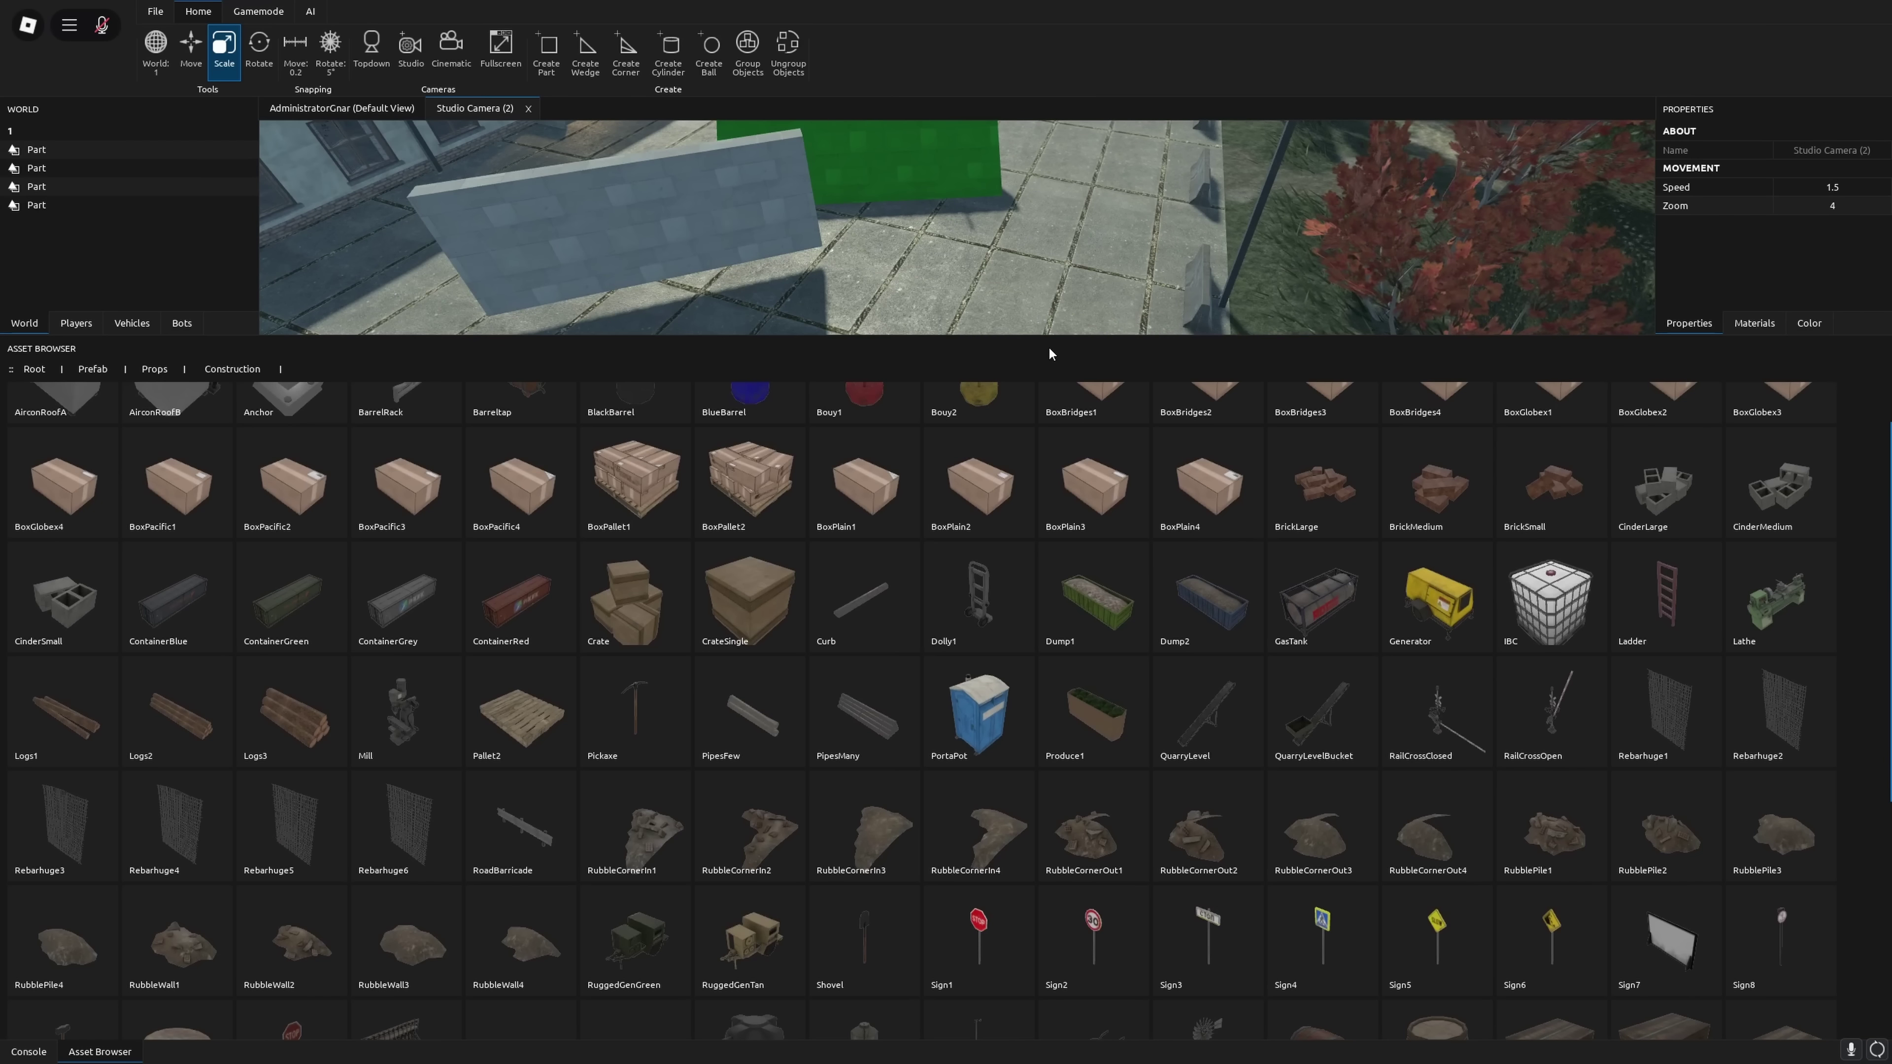
{"action": "left_click_drag", "start_coordinate": [1050, 340], "coordinate": [1052, 847]}
Place four Dump1 containers side by side on the pavement in front of the building.
{"action": "right_click_drag", "start_coordinate": [1029, 608], "coordinate": [1025, 606]}
{"action": "key", "text": "d"}
{"action": "key", "text": "a"}
{"action": "key", "text": "r"}
{"action": "key", "text": "d"}
{"action": "key", "text": "w"}
{"action": "left_click", "coordinate": [719, 588]}
{"action": "left_click", "coordinate": [828, 587]}
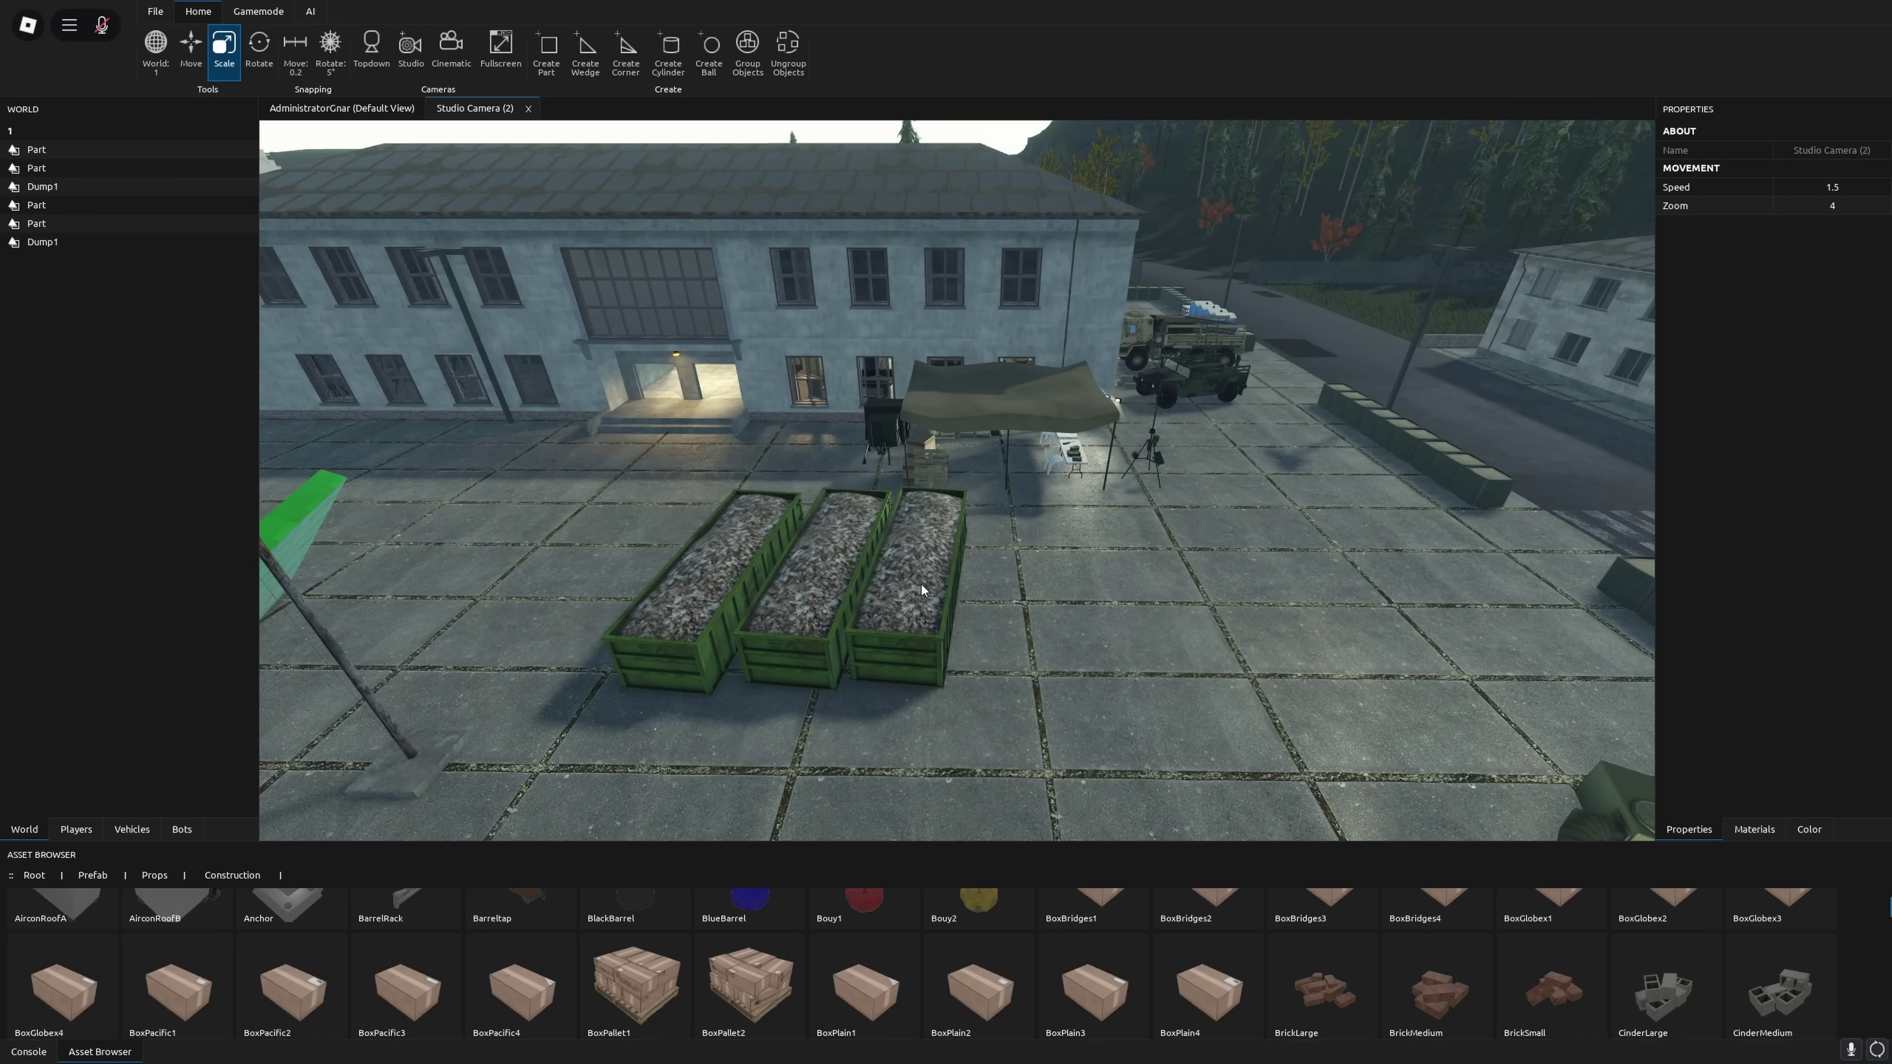
{"action": "left_click", "coordinate": [942, 586]}
{"action": "left_click", "coordinate": [1057, 580]}
{"action": "key", "text": "d"}
{"action": "right_click_drag", "start_coordinate": [1194, 571], "coordinate": [1083, 567]}
{"action": "left_click", "coordinate": [1085, 562]}
Place a BoxPlain1 box on the ground in front of the green containers, rotated to about -175 degrees.
{"action": "left_click", "coordinate": [886, 975]}
{"action": "right_click_drag", "start_coordinate": [940, 526], "coordinate": [955, 527]}
{"action": "key", "text": "w"}
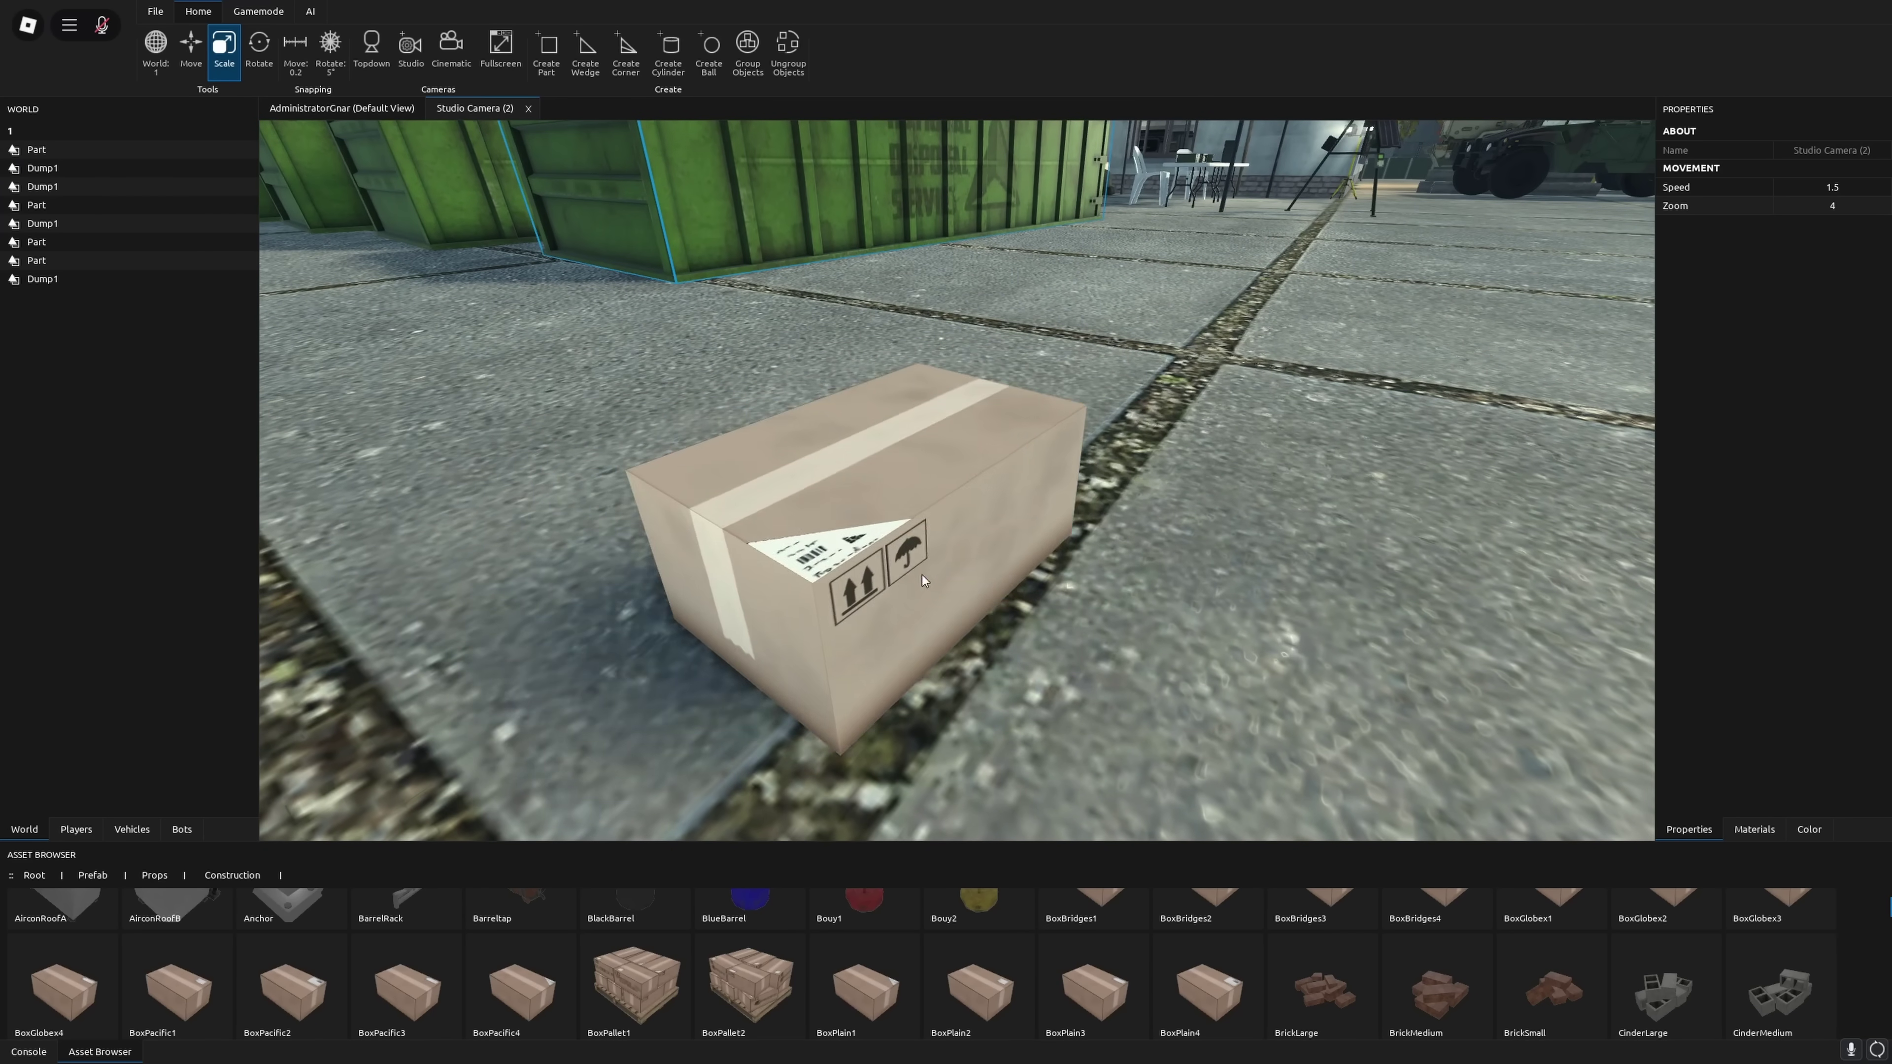
{"action": "key", "text": "r"}
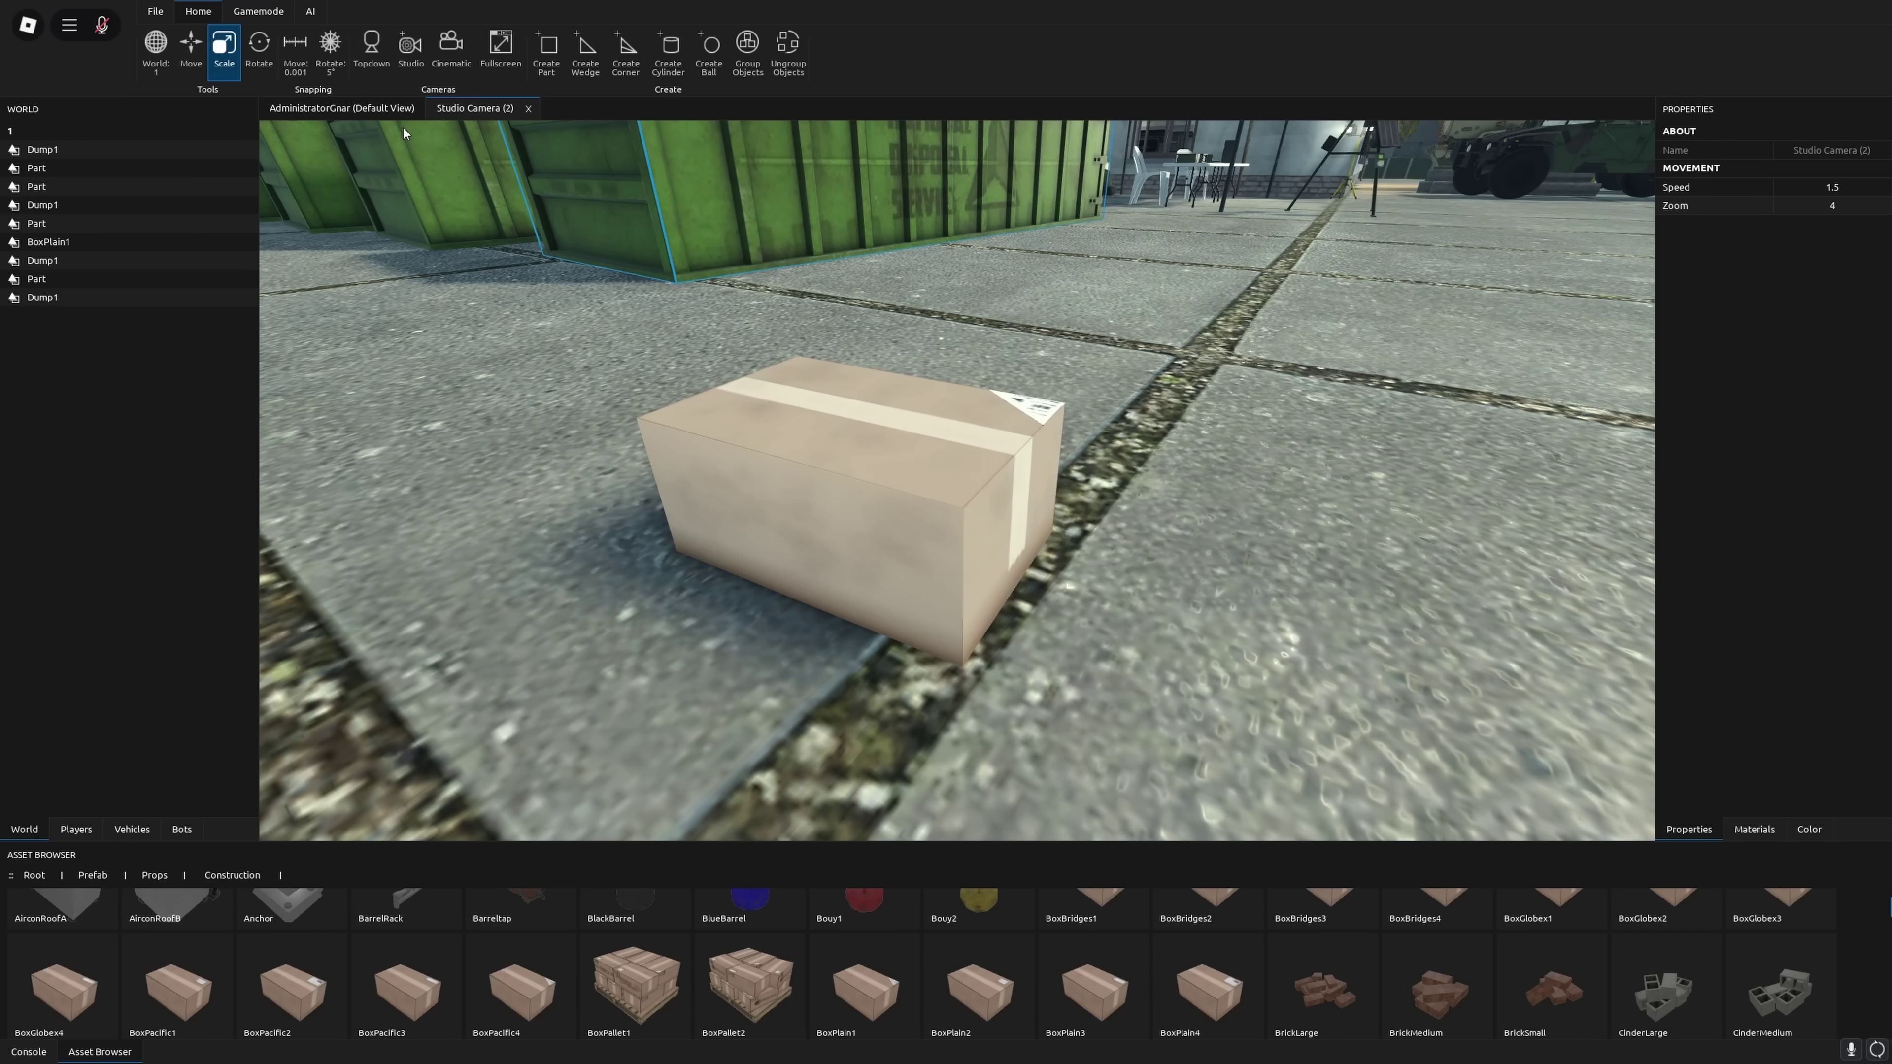
Set the rotation snapping to 0.001° and place a second, rotated BoxPlain1 box near the first one.
{"action": "left_click", "coordinate": [332, 67]}
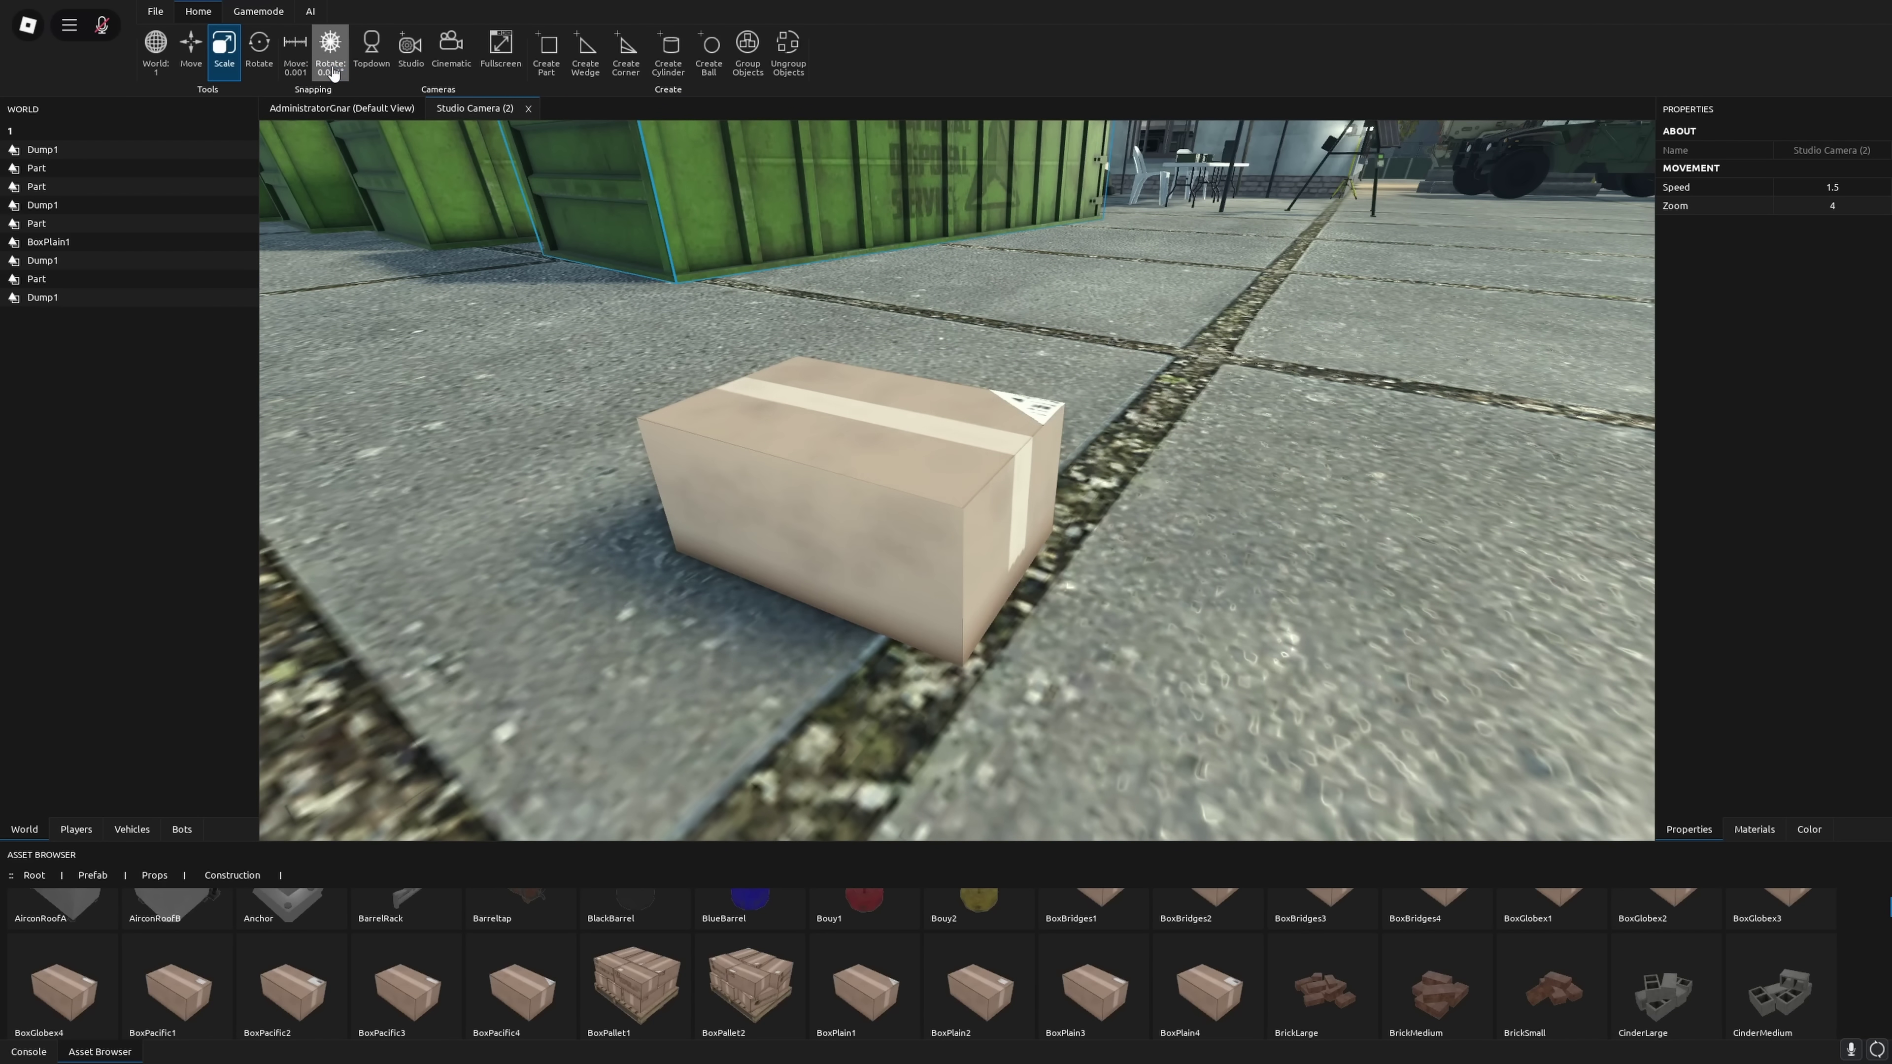
{"action": "left_click", "coordinate": [864, 991]}
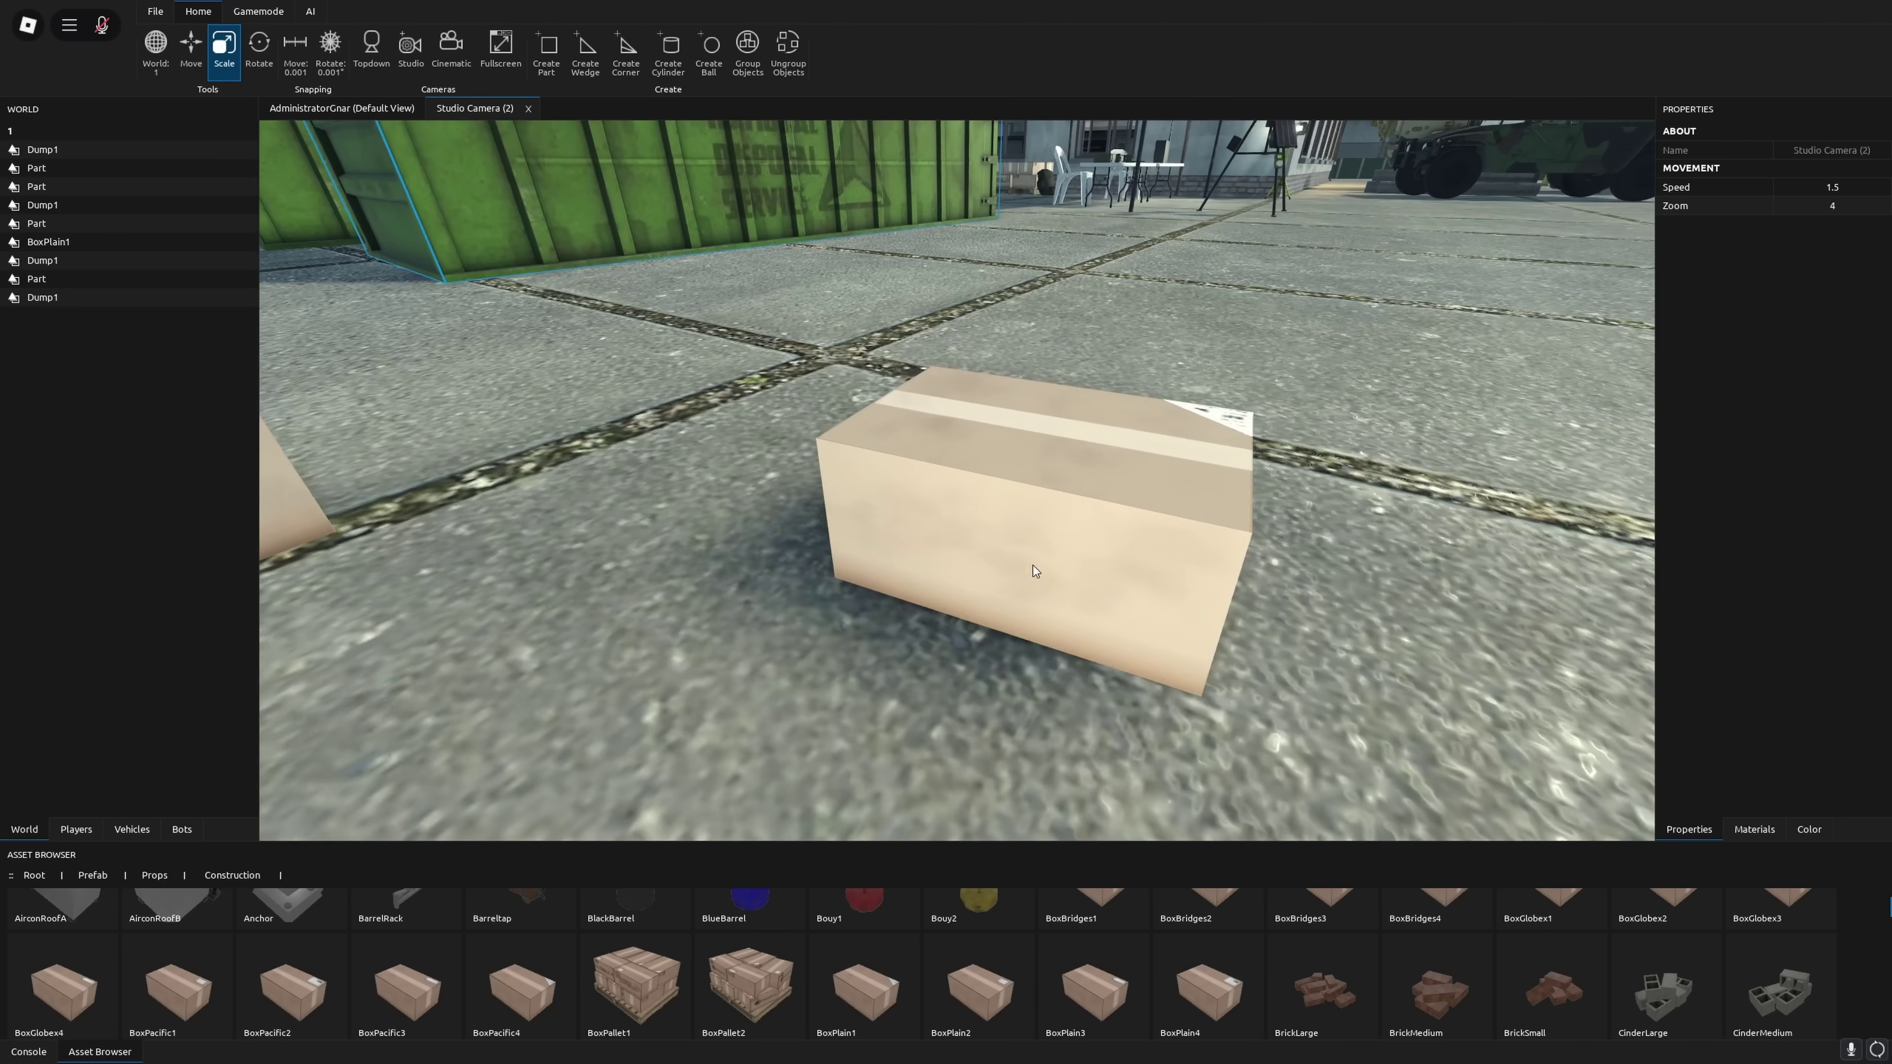
{"action": "key", "text": "r"}
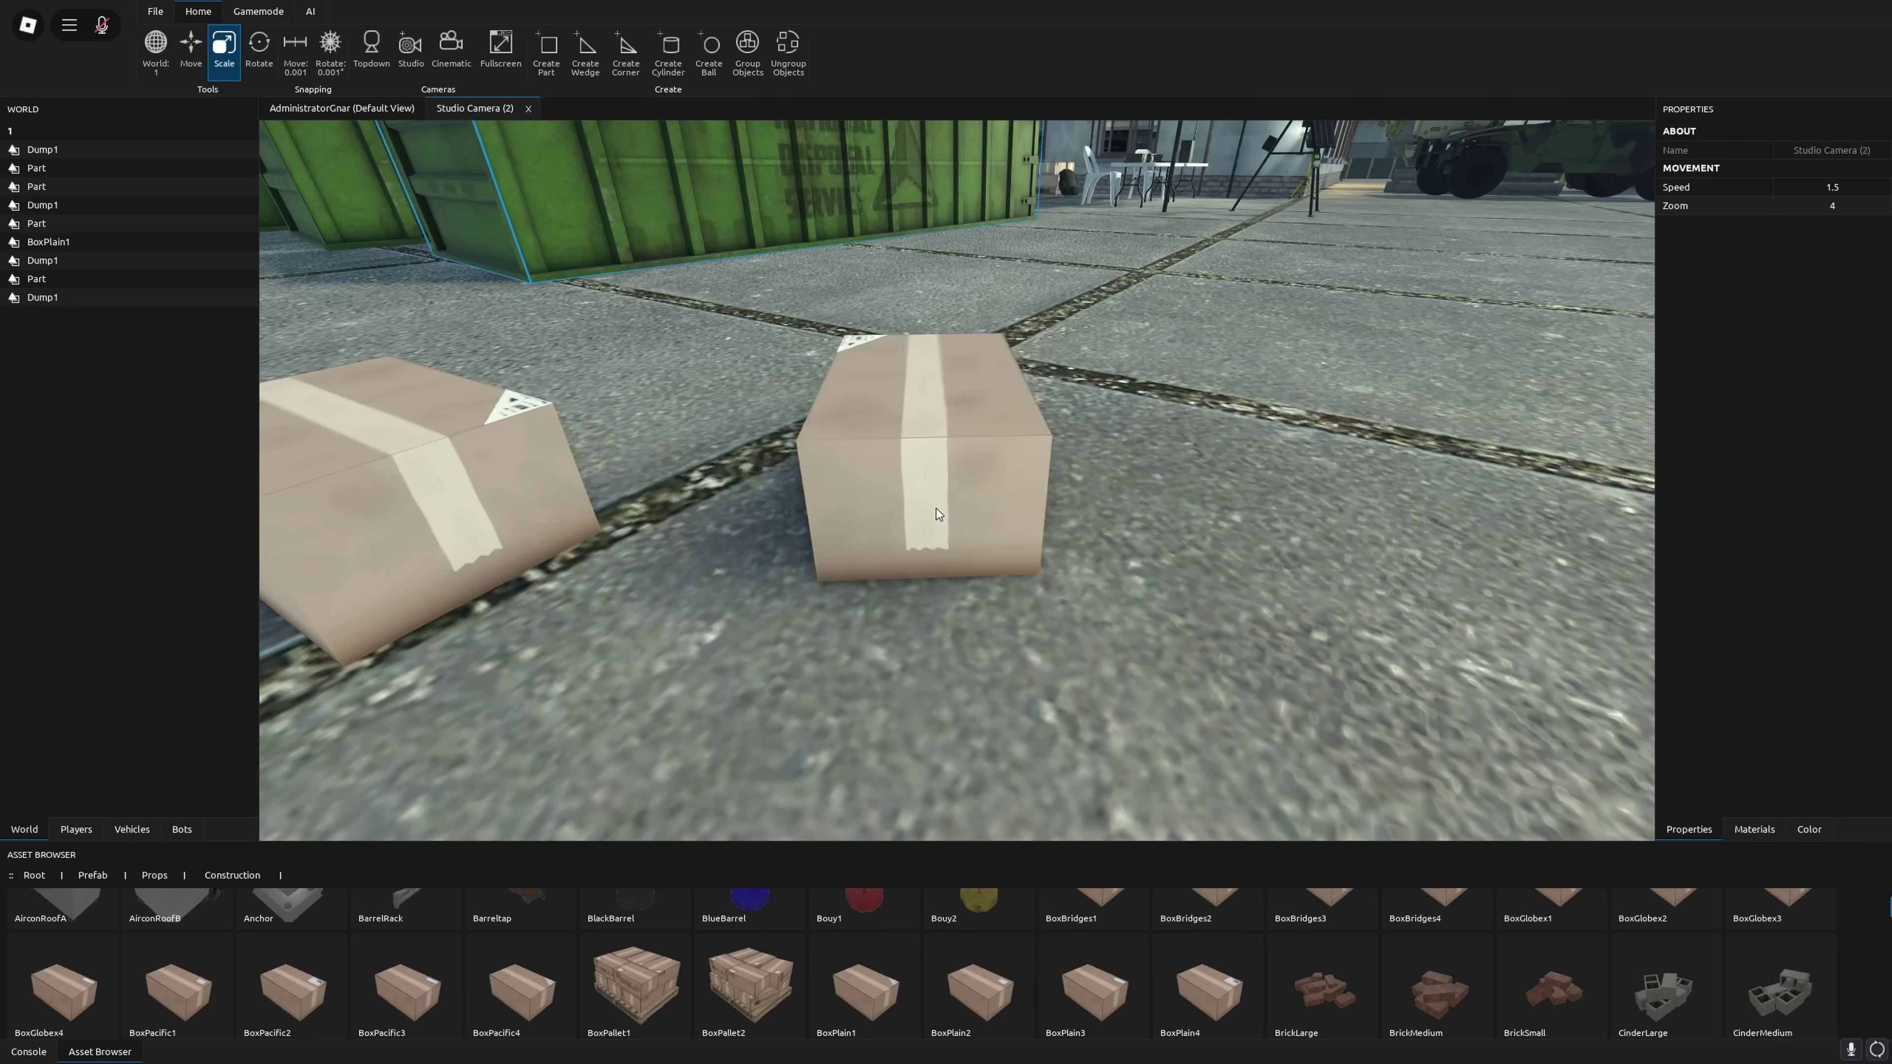
{"action": "scroll", "coordinate": [953, 487], "scroll_direction": "down", "scroll_amount": 6}
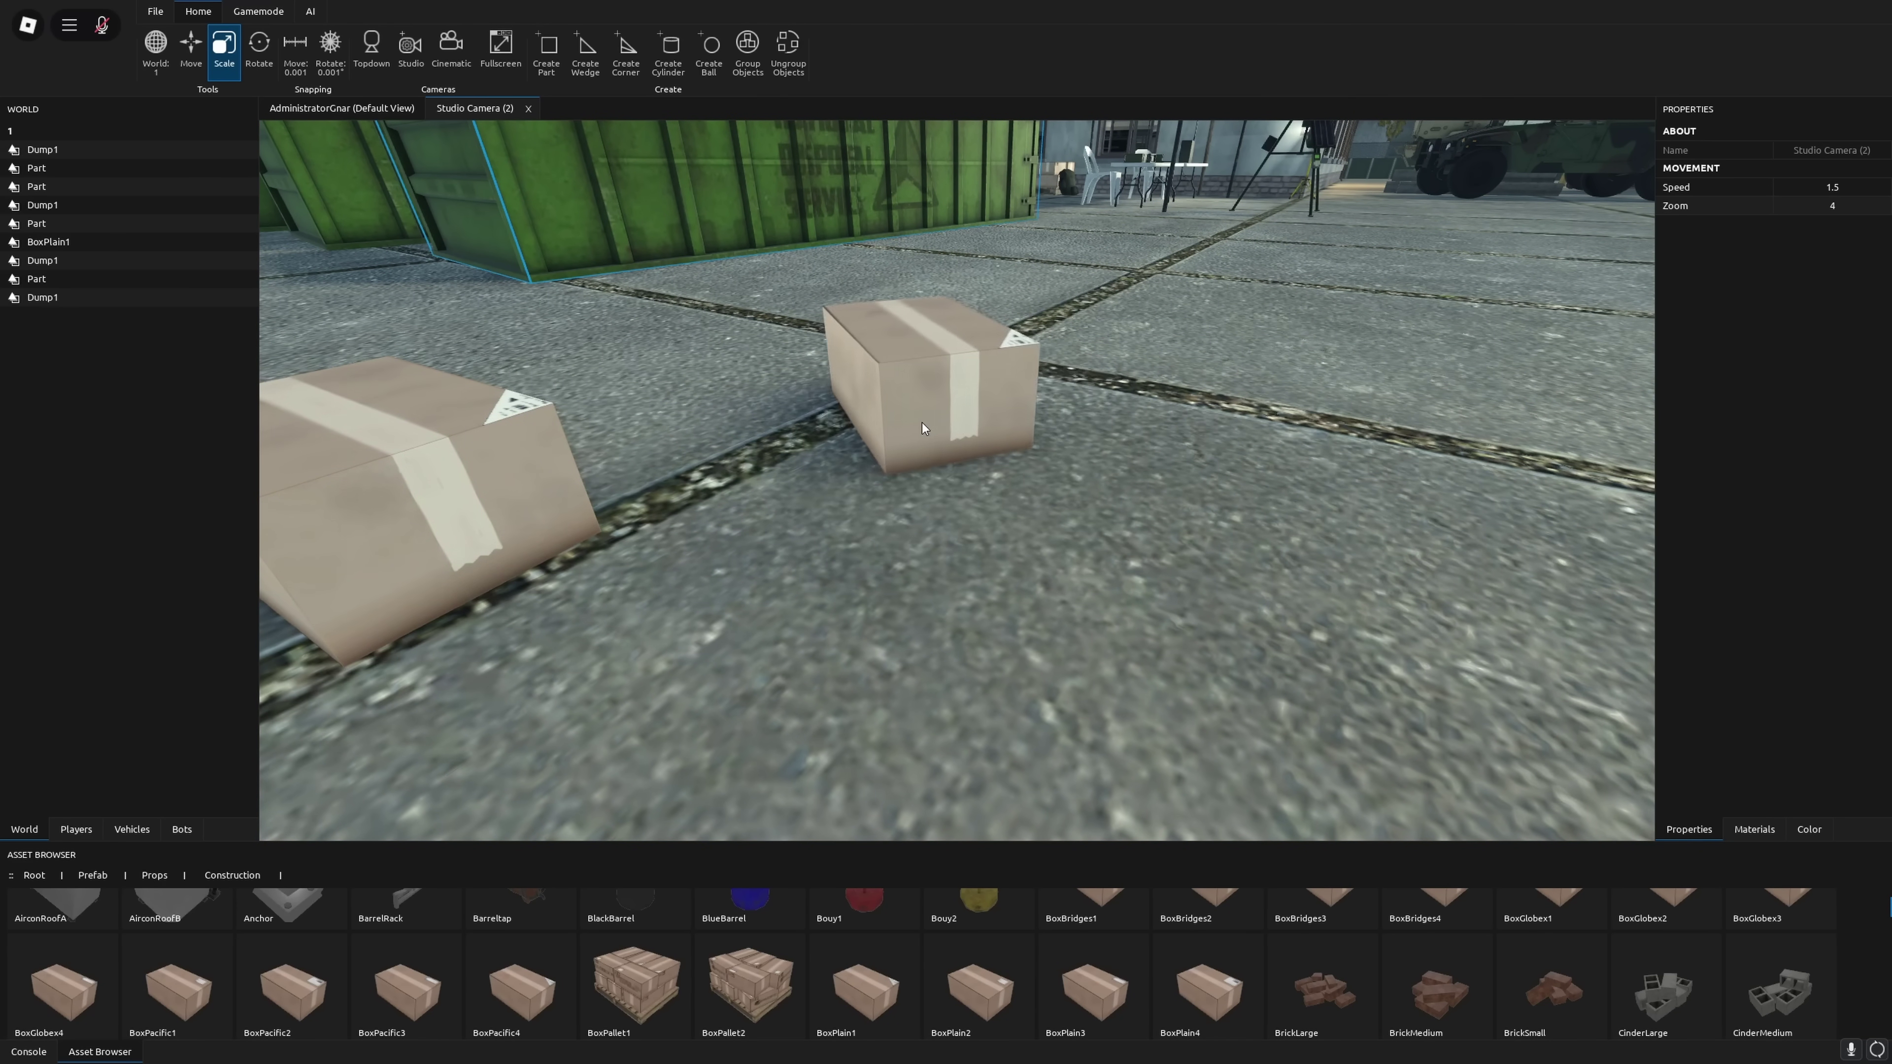
{"action": "left_click", "coordinate": [905, 424]}
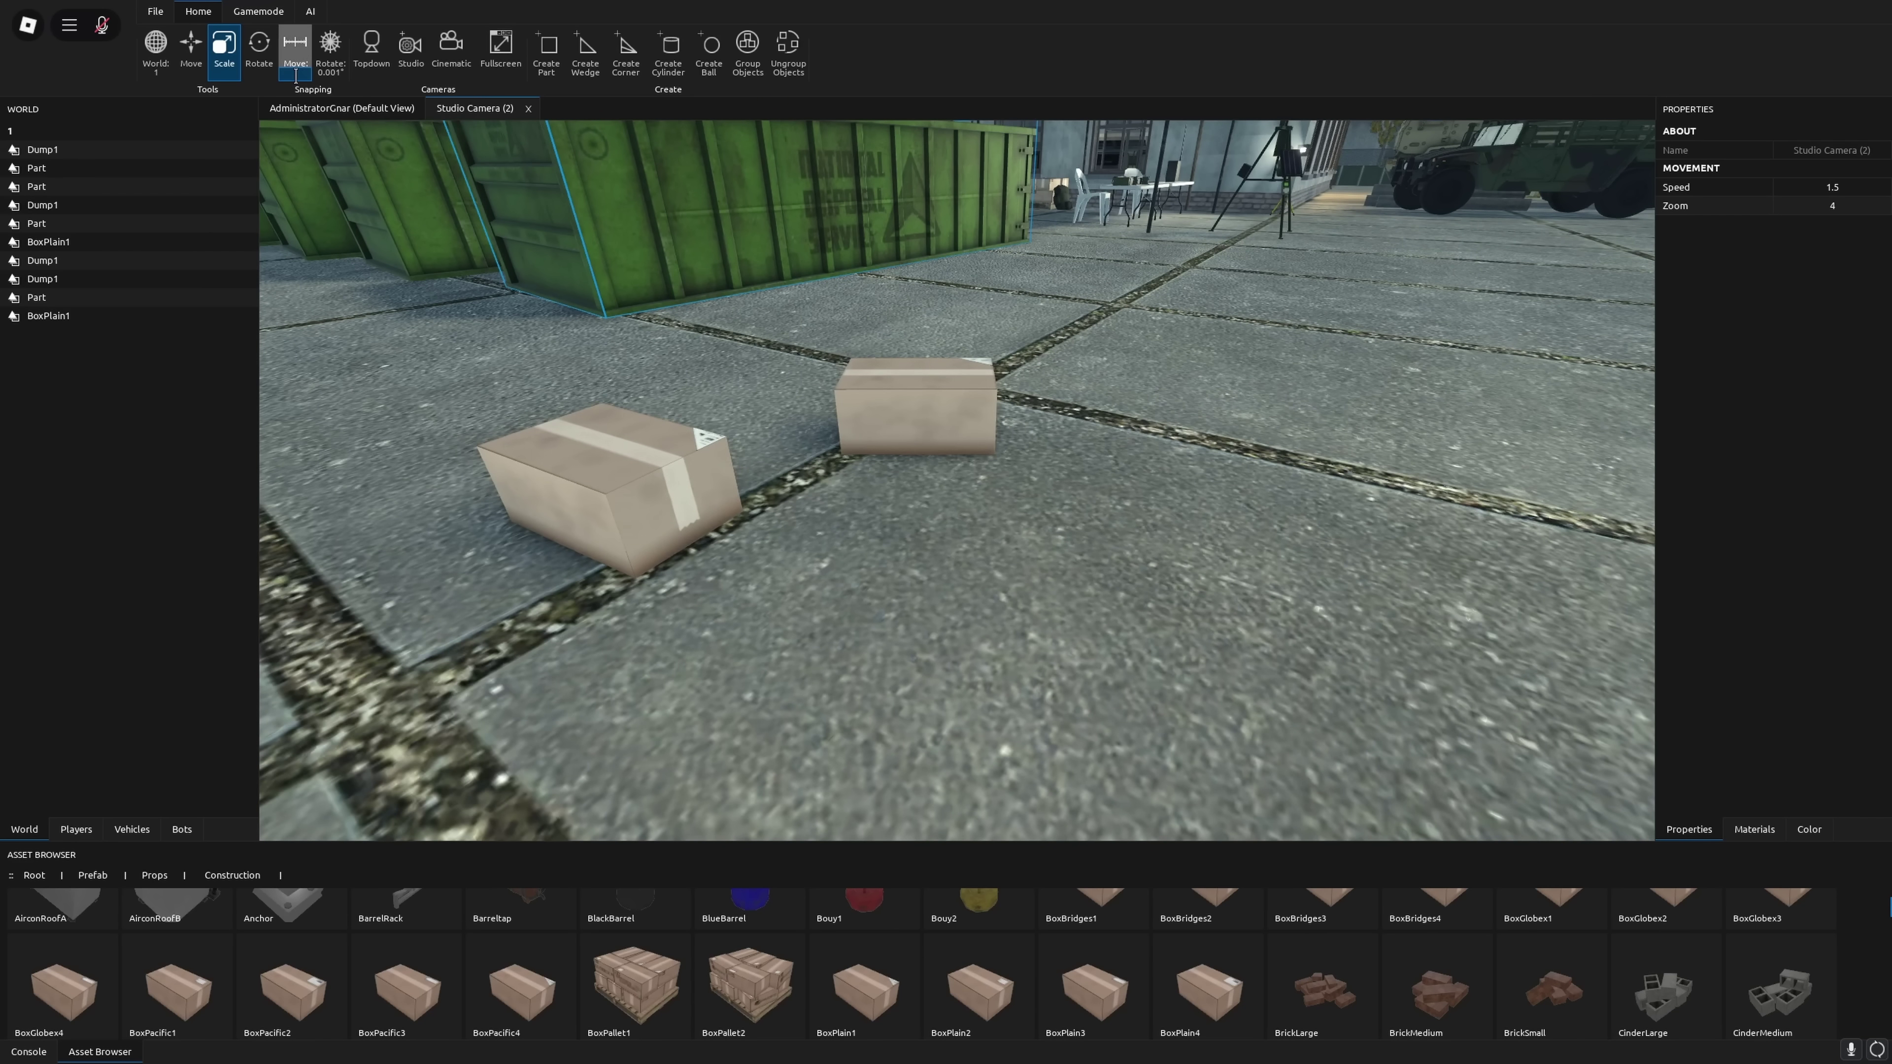
Set snapping to 0.1 for movement and 10° for rotation, and select the first BoxPlain1 box for moving.
{"action": "left_click", "coordinate": [326, 72]}
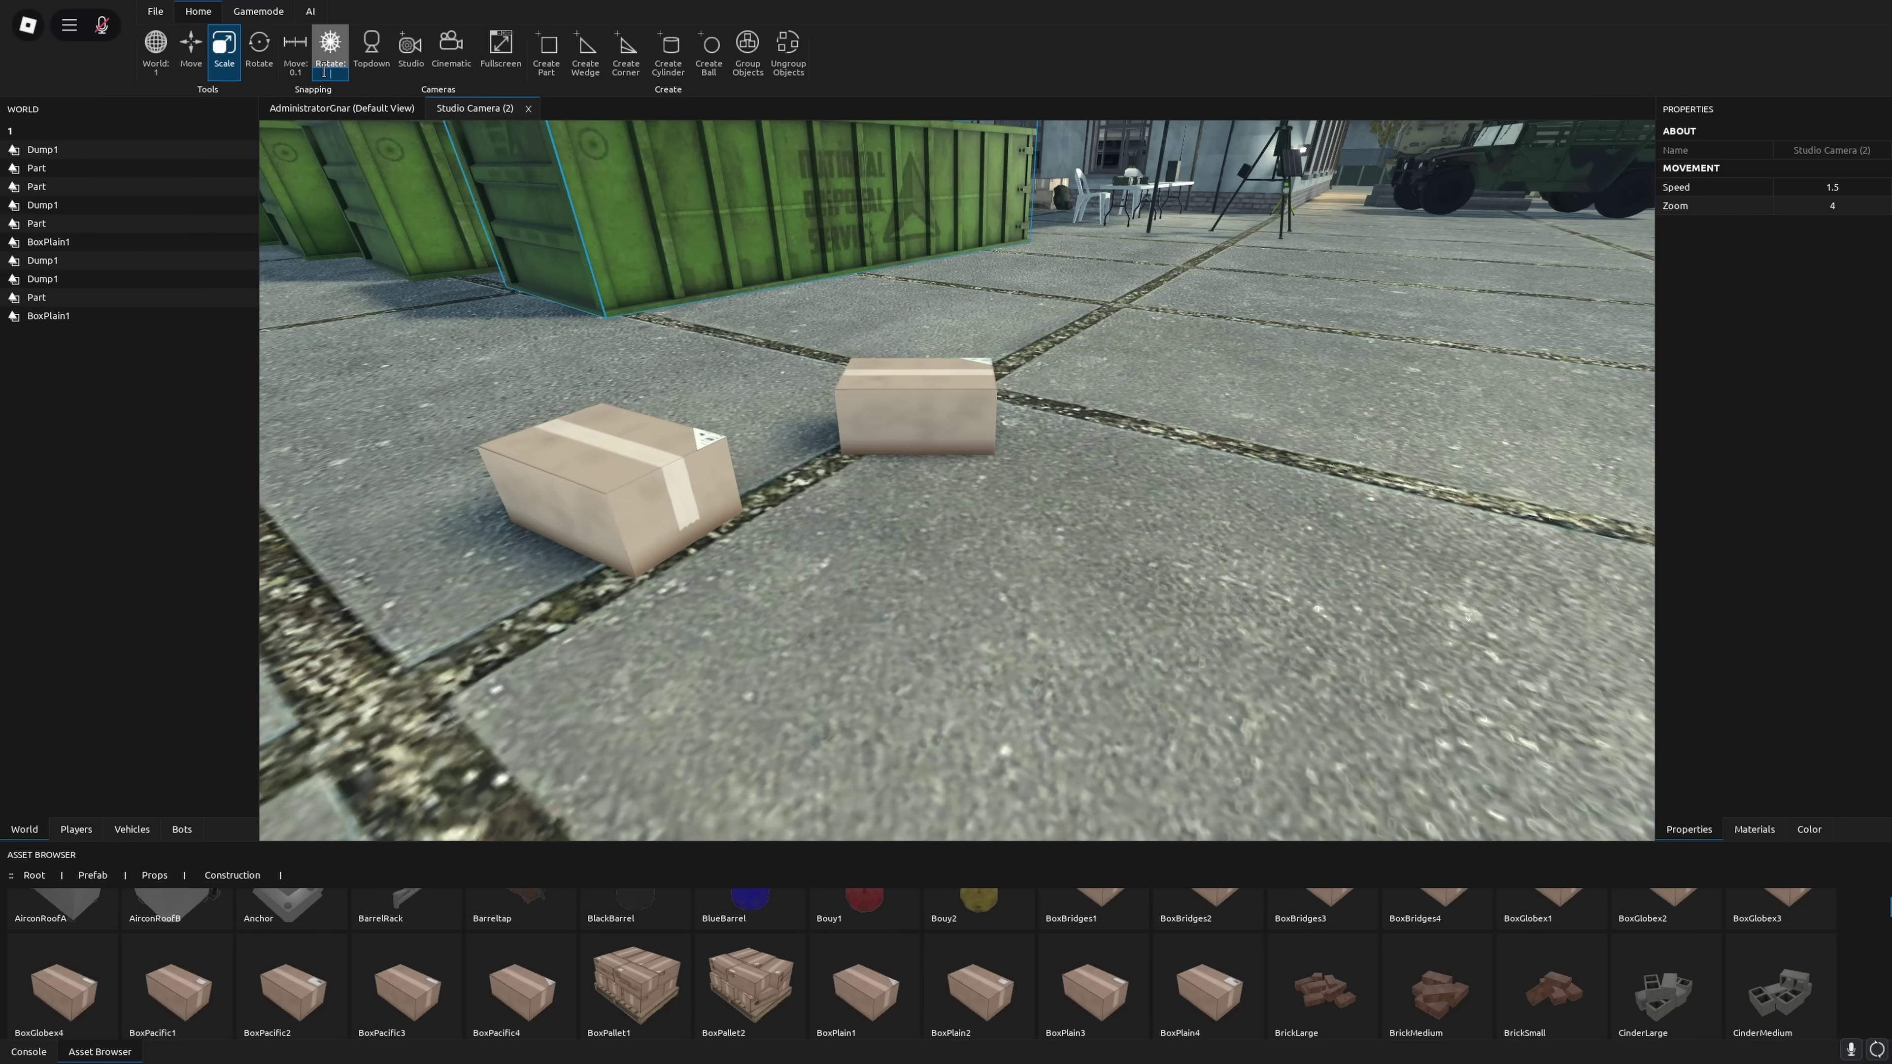
{"action": "left_click", "coordinate": [693, 494]}
{"action": "key", "text": "w"}
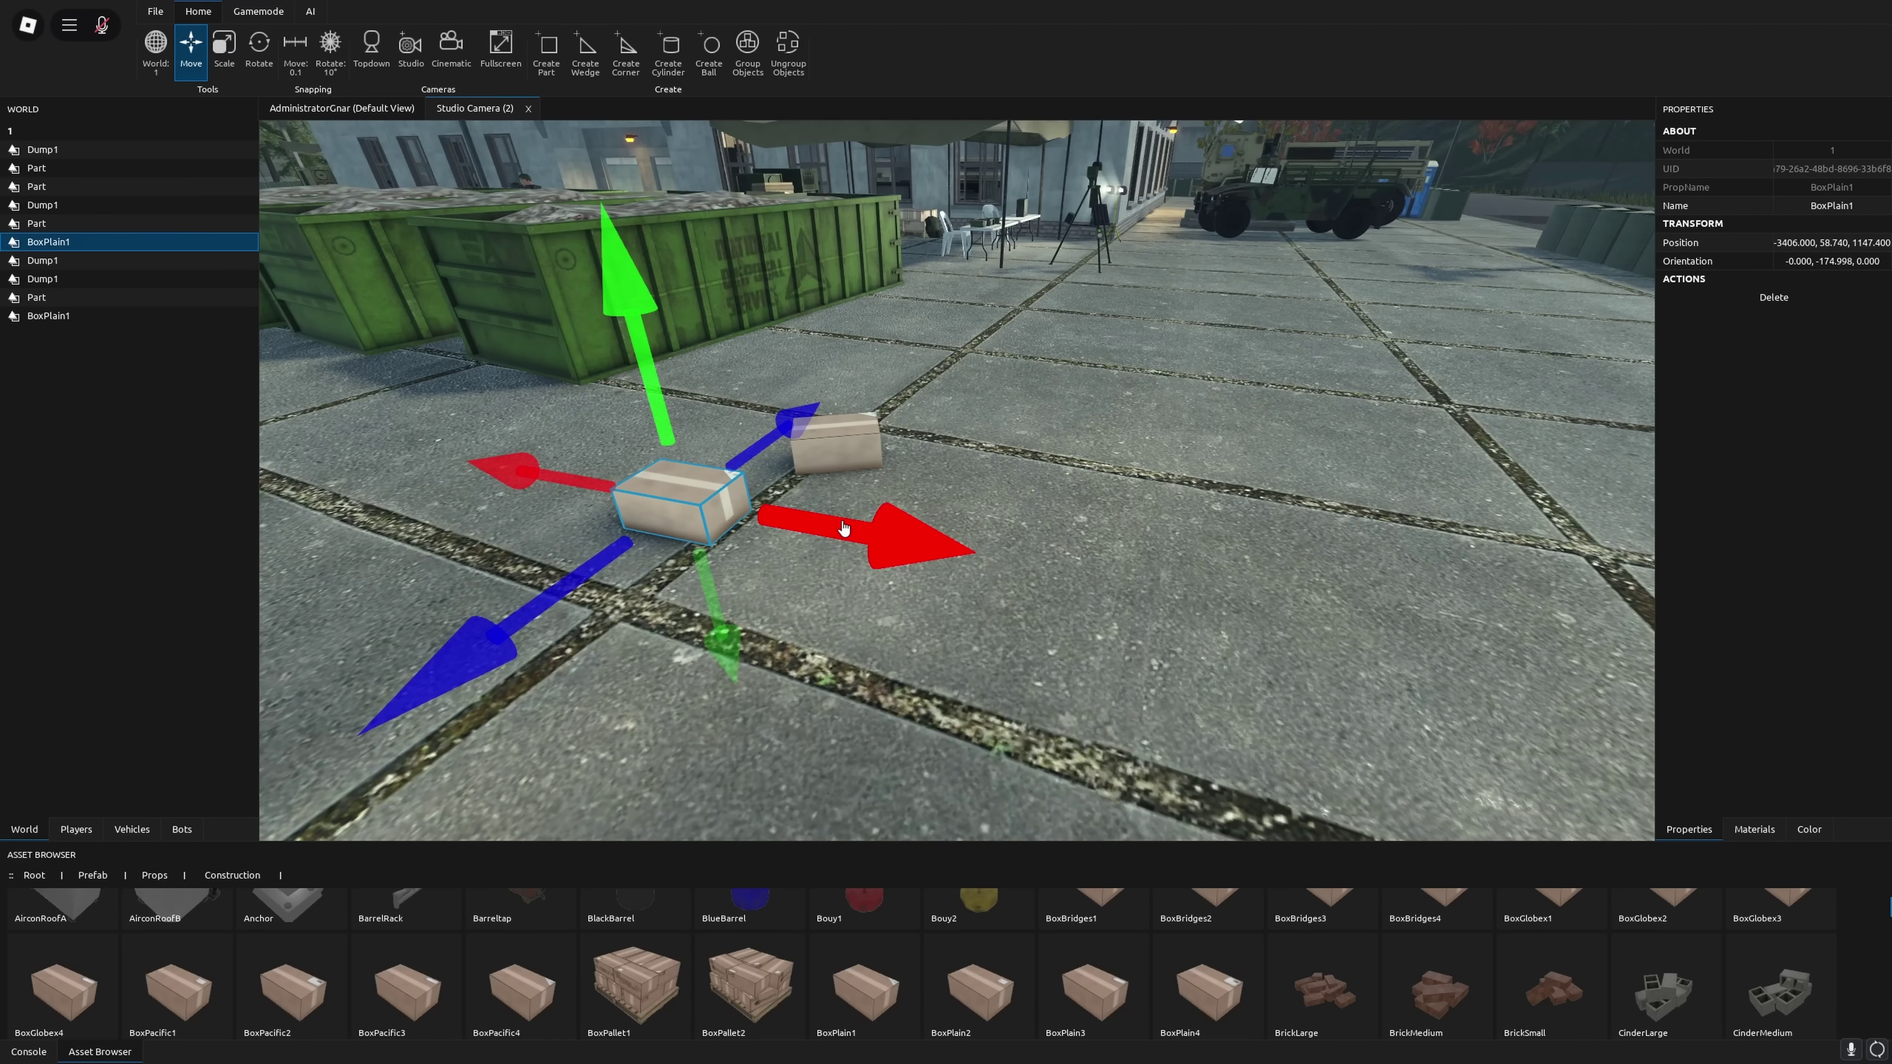
Move the selected BoxPlain1 box slightly along its red axis, away from the green containers.
{"action": "left_click_drag", "start_coordinate": [844, 529], "coordinate": [873, 532]}
{"action": "key", "text": "e"}
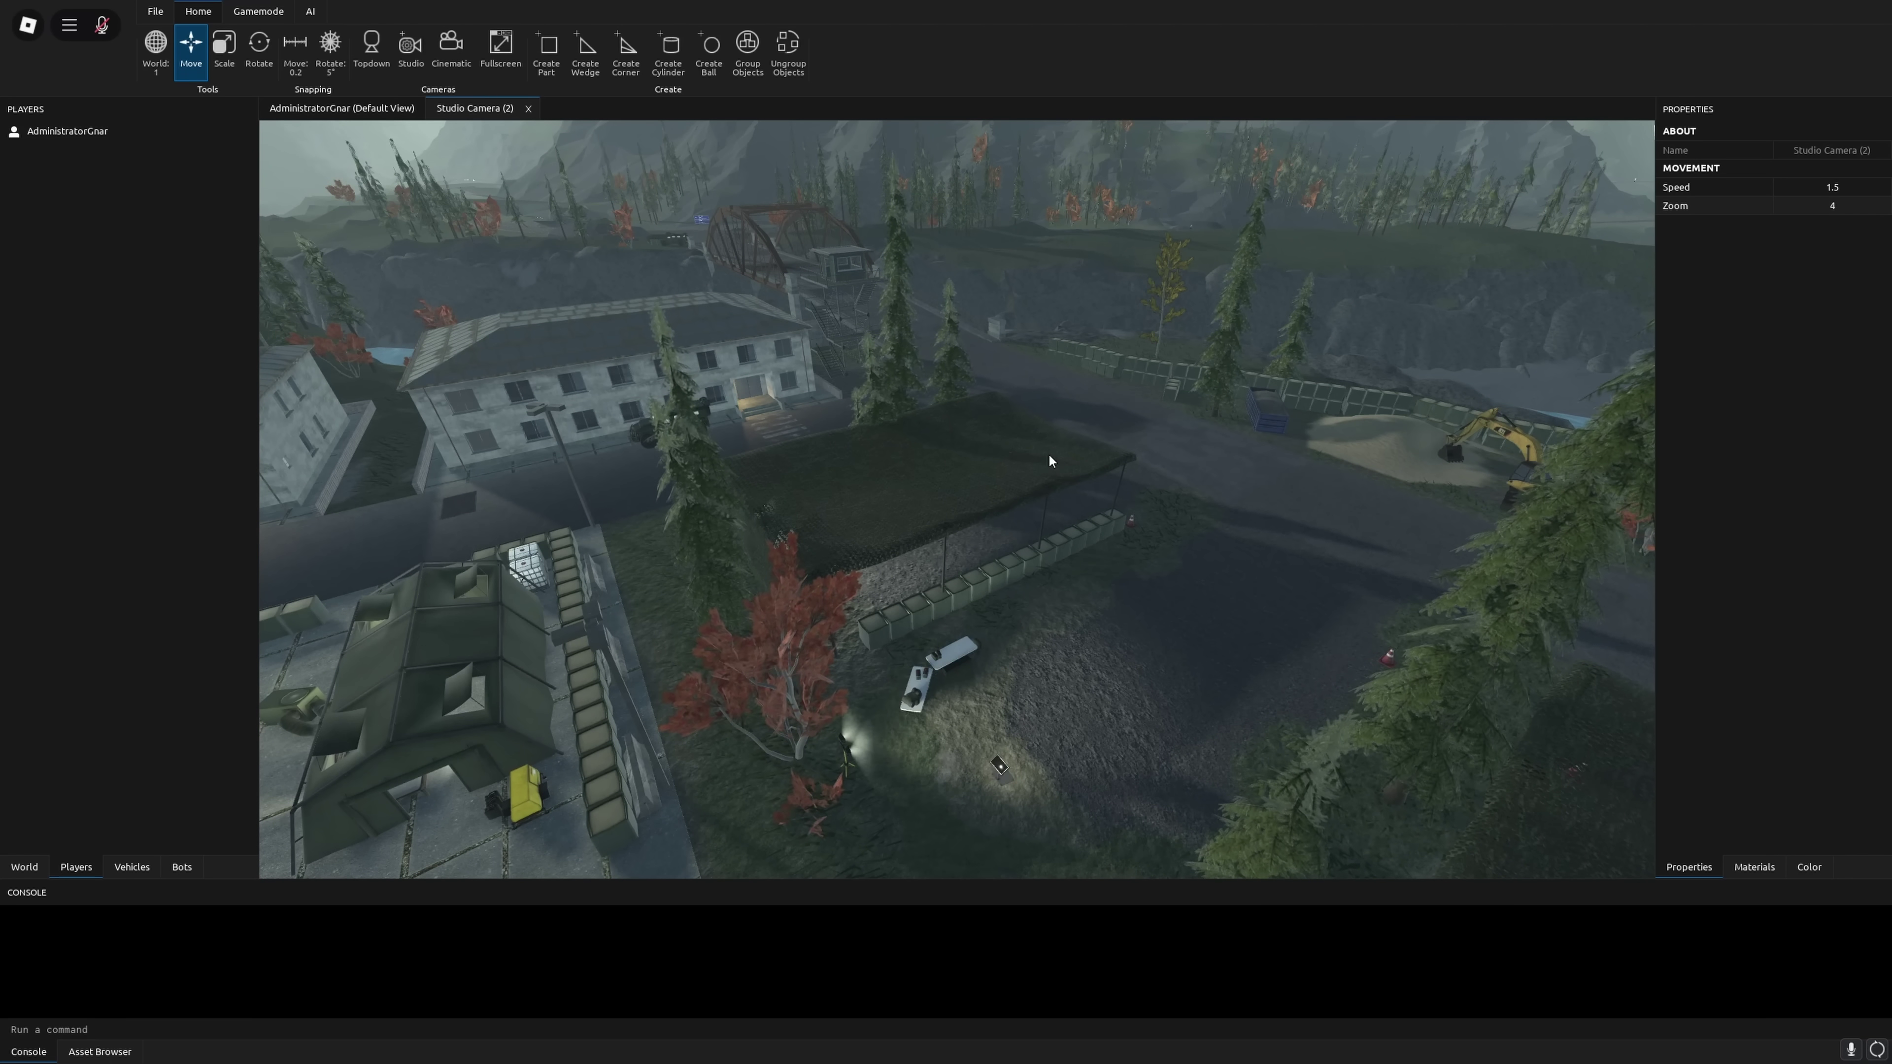
Open the RLF folder of bot assets with the village area in view.
{"action": "right_click_drag", "start_coordinate": [1020, 450], "coordinate": [1019, 449]}
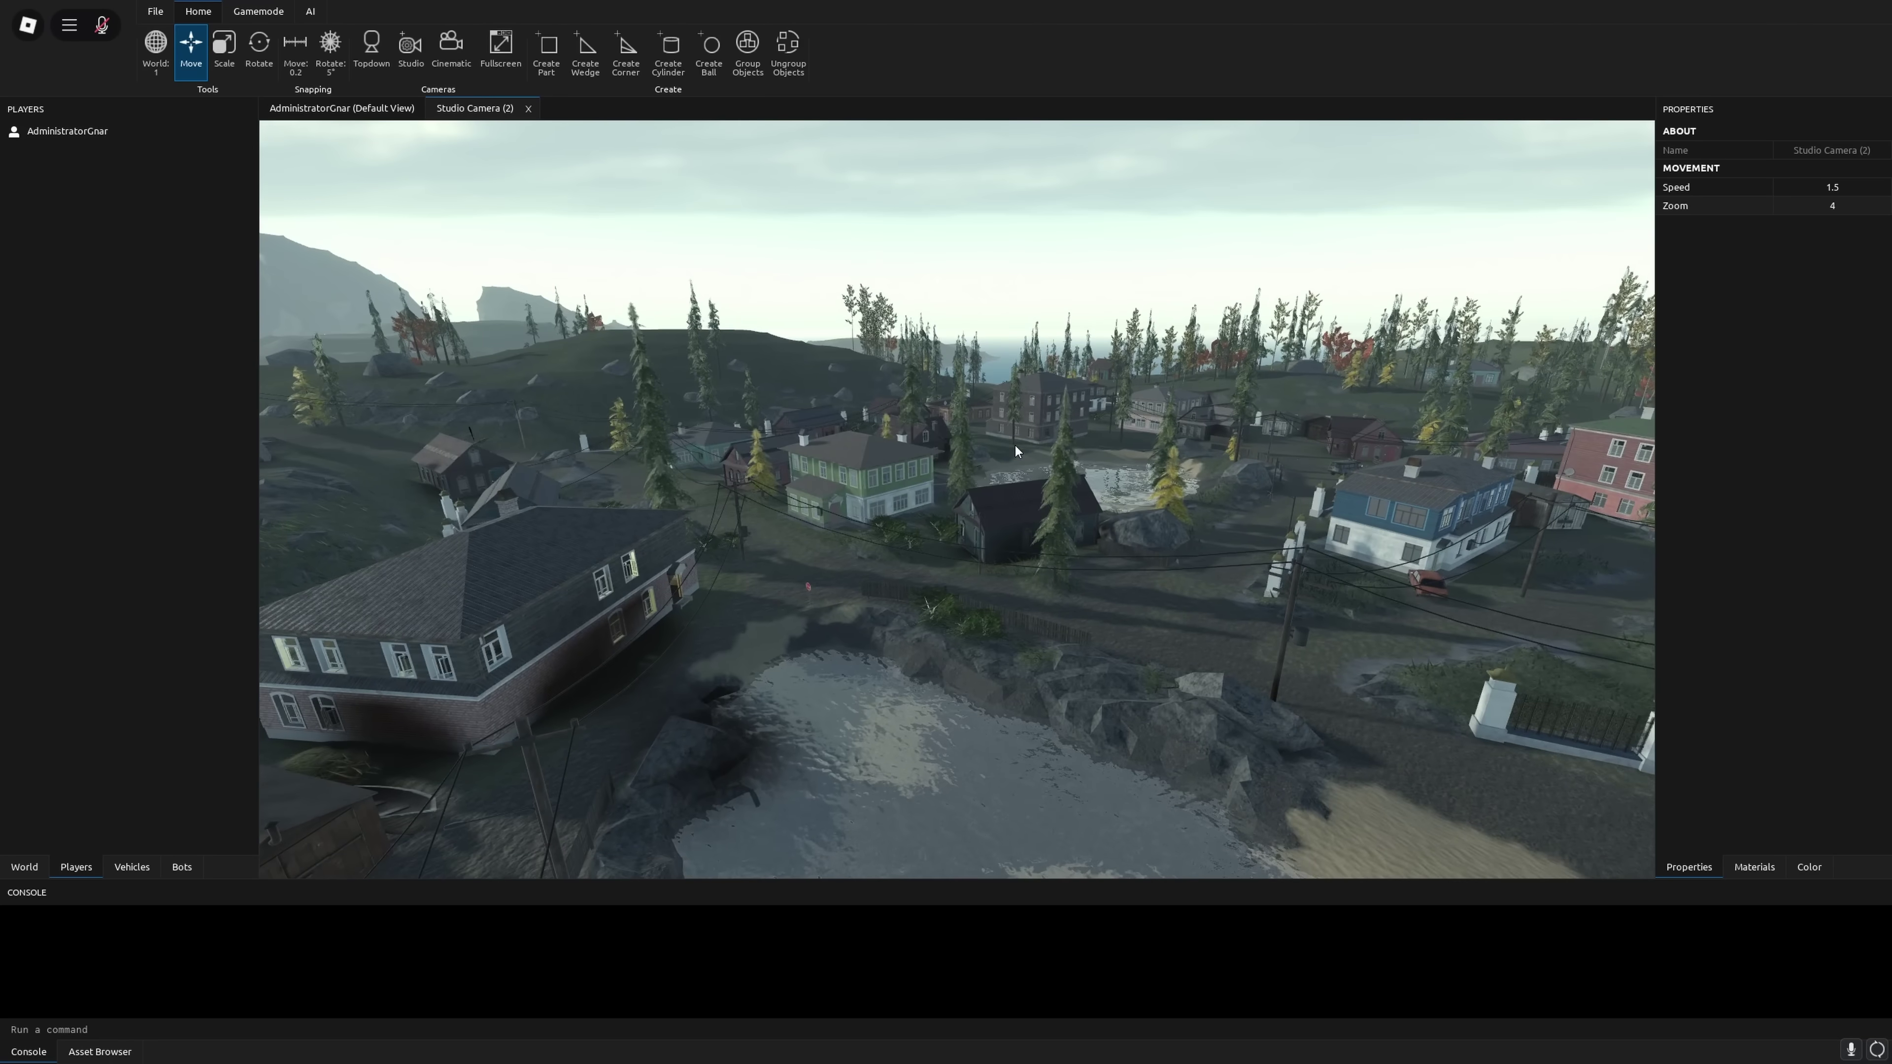
{"action": "left_click", "coordinate": [99, 1051]}
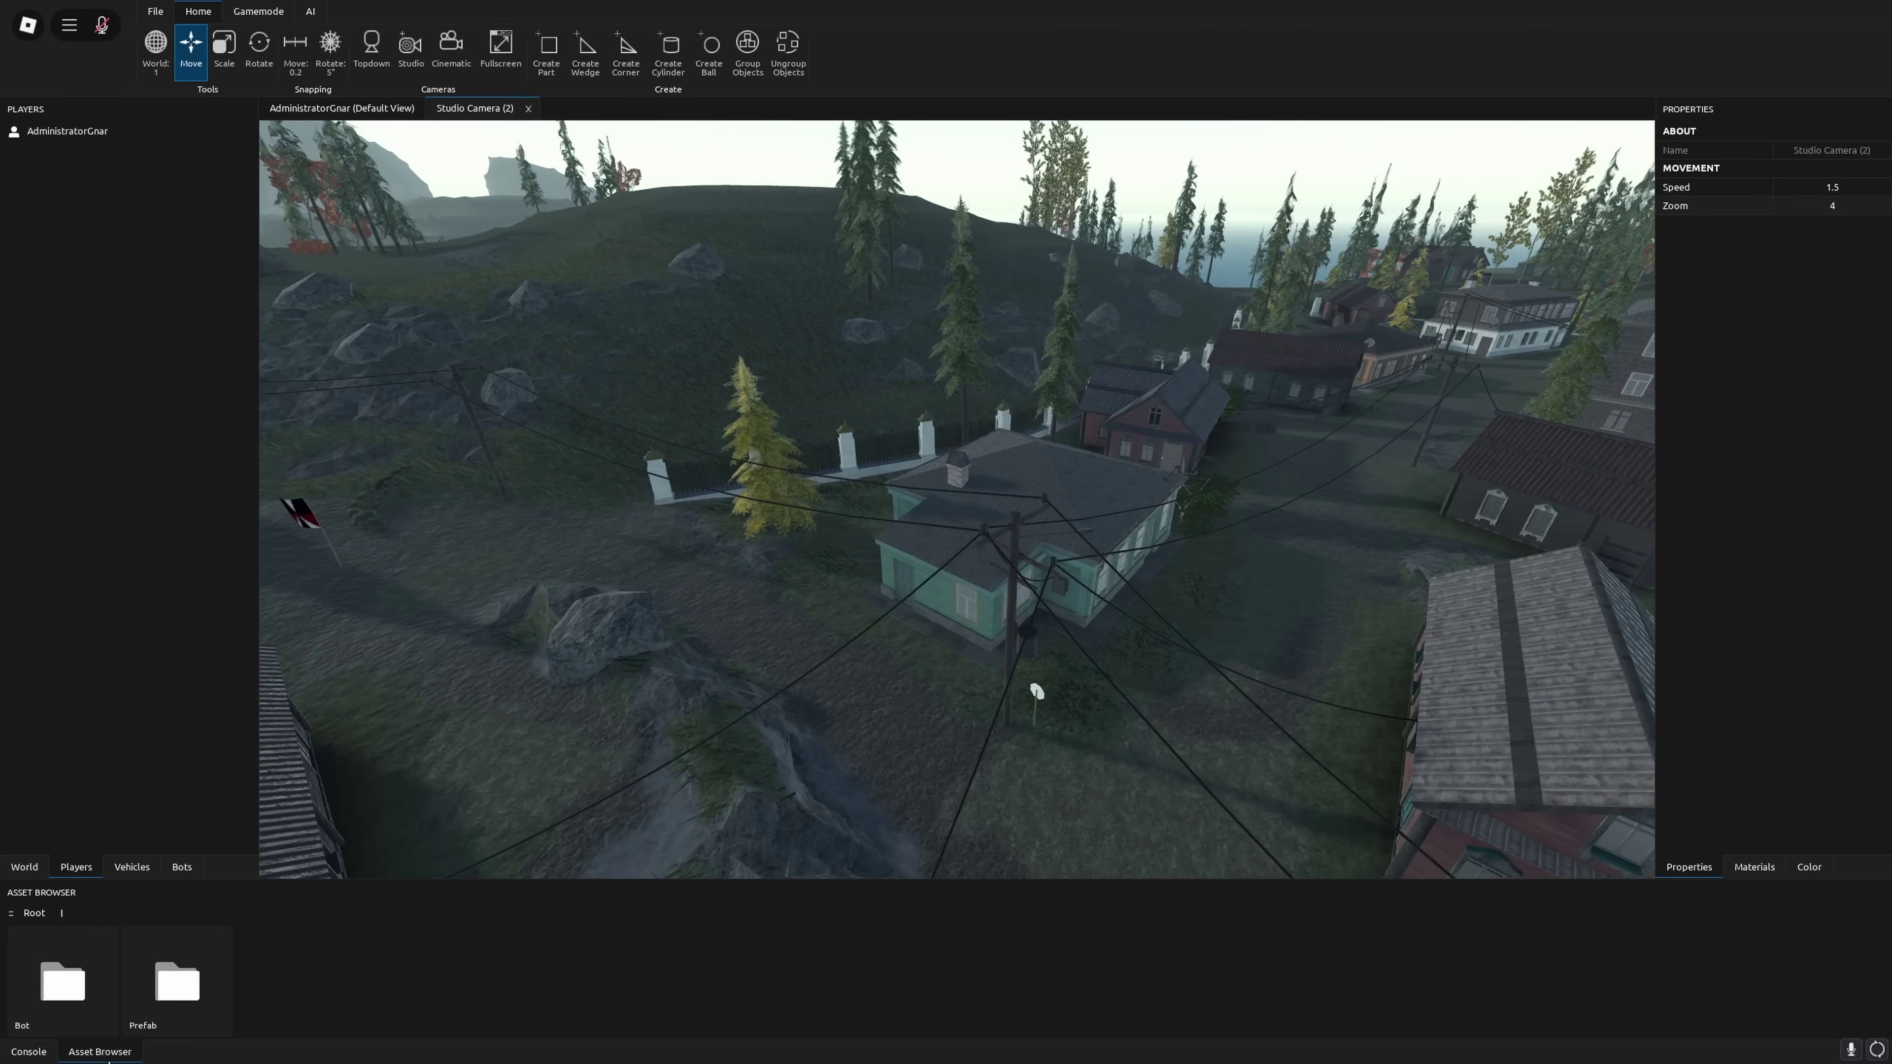
{"action": "double_click", "coordinate": [62, 982]}
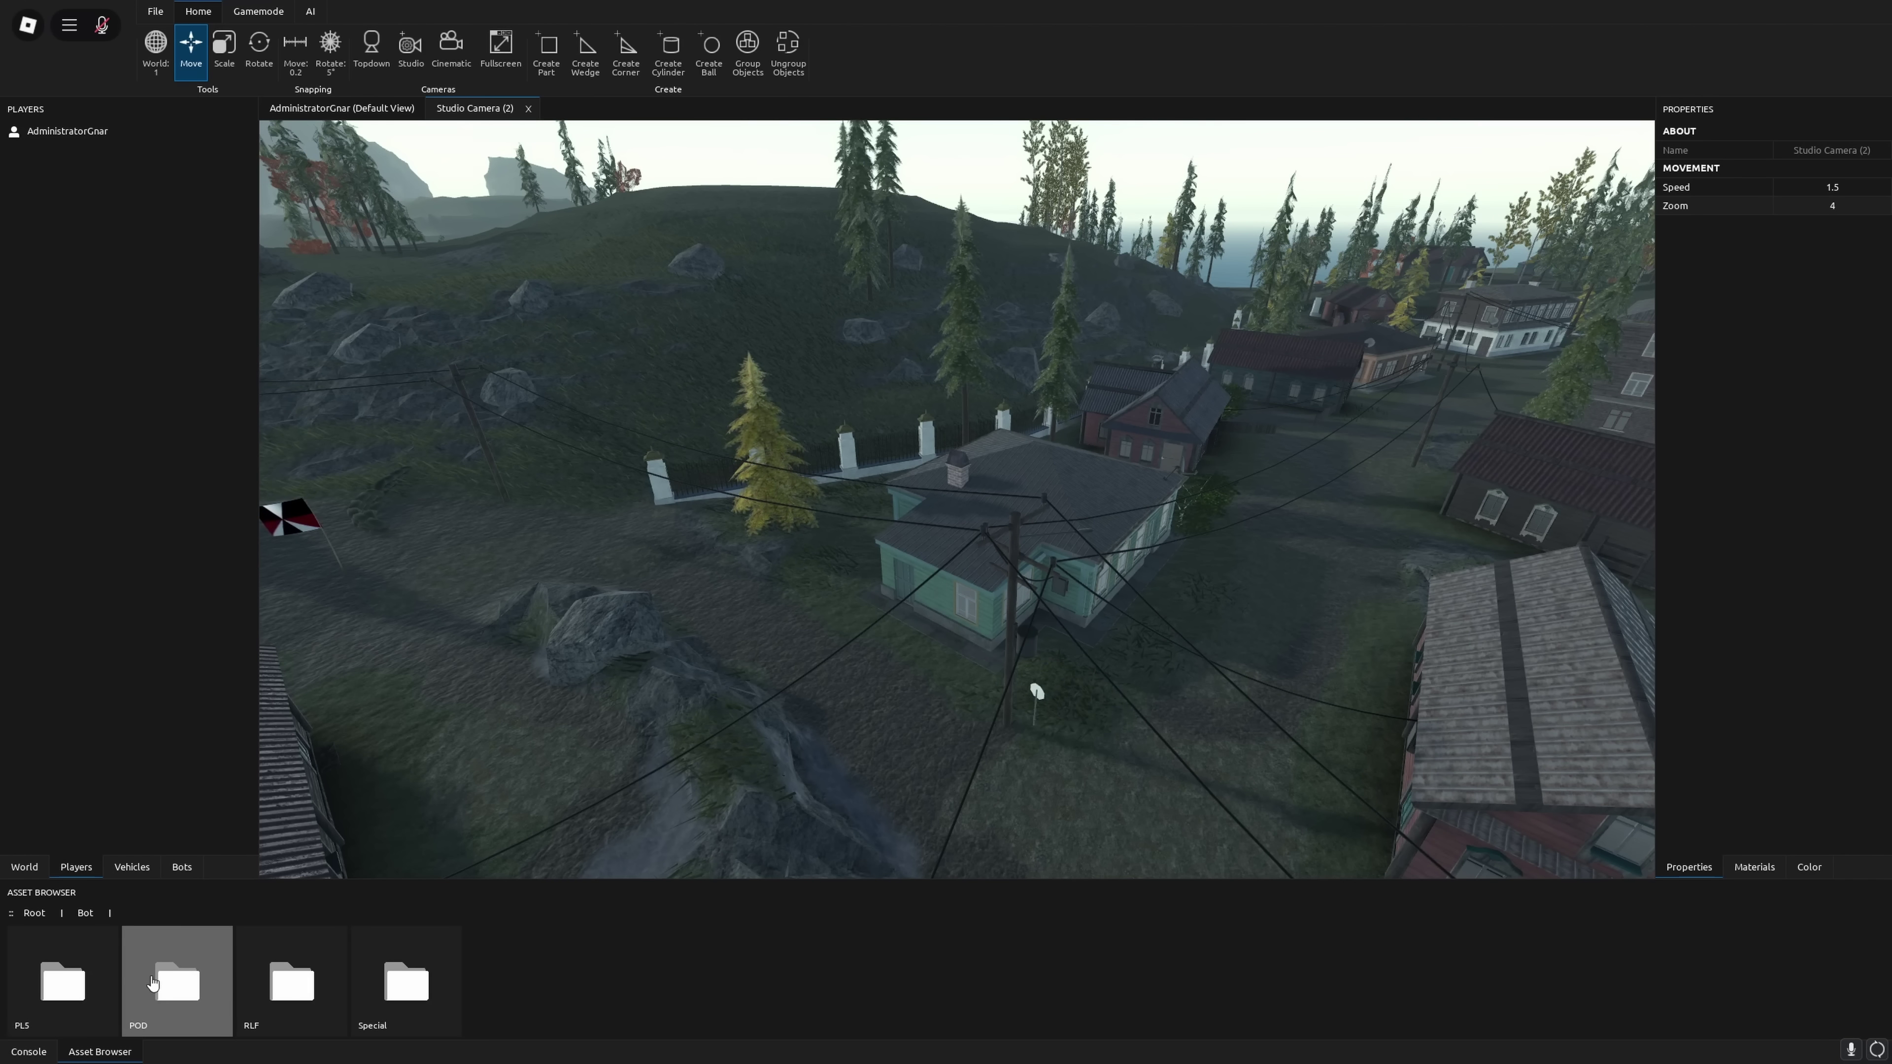
{"action": "double_click", "coordinate": [287, 984]}
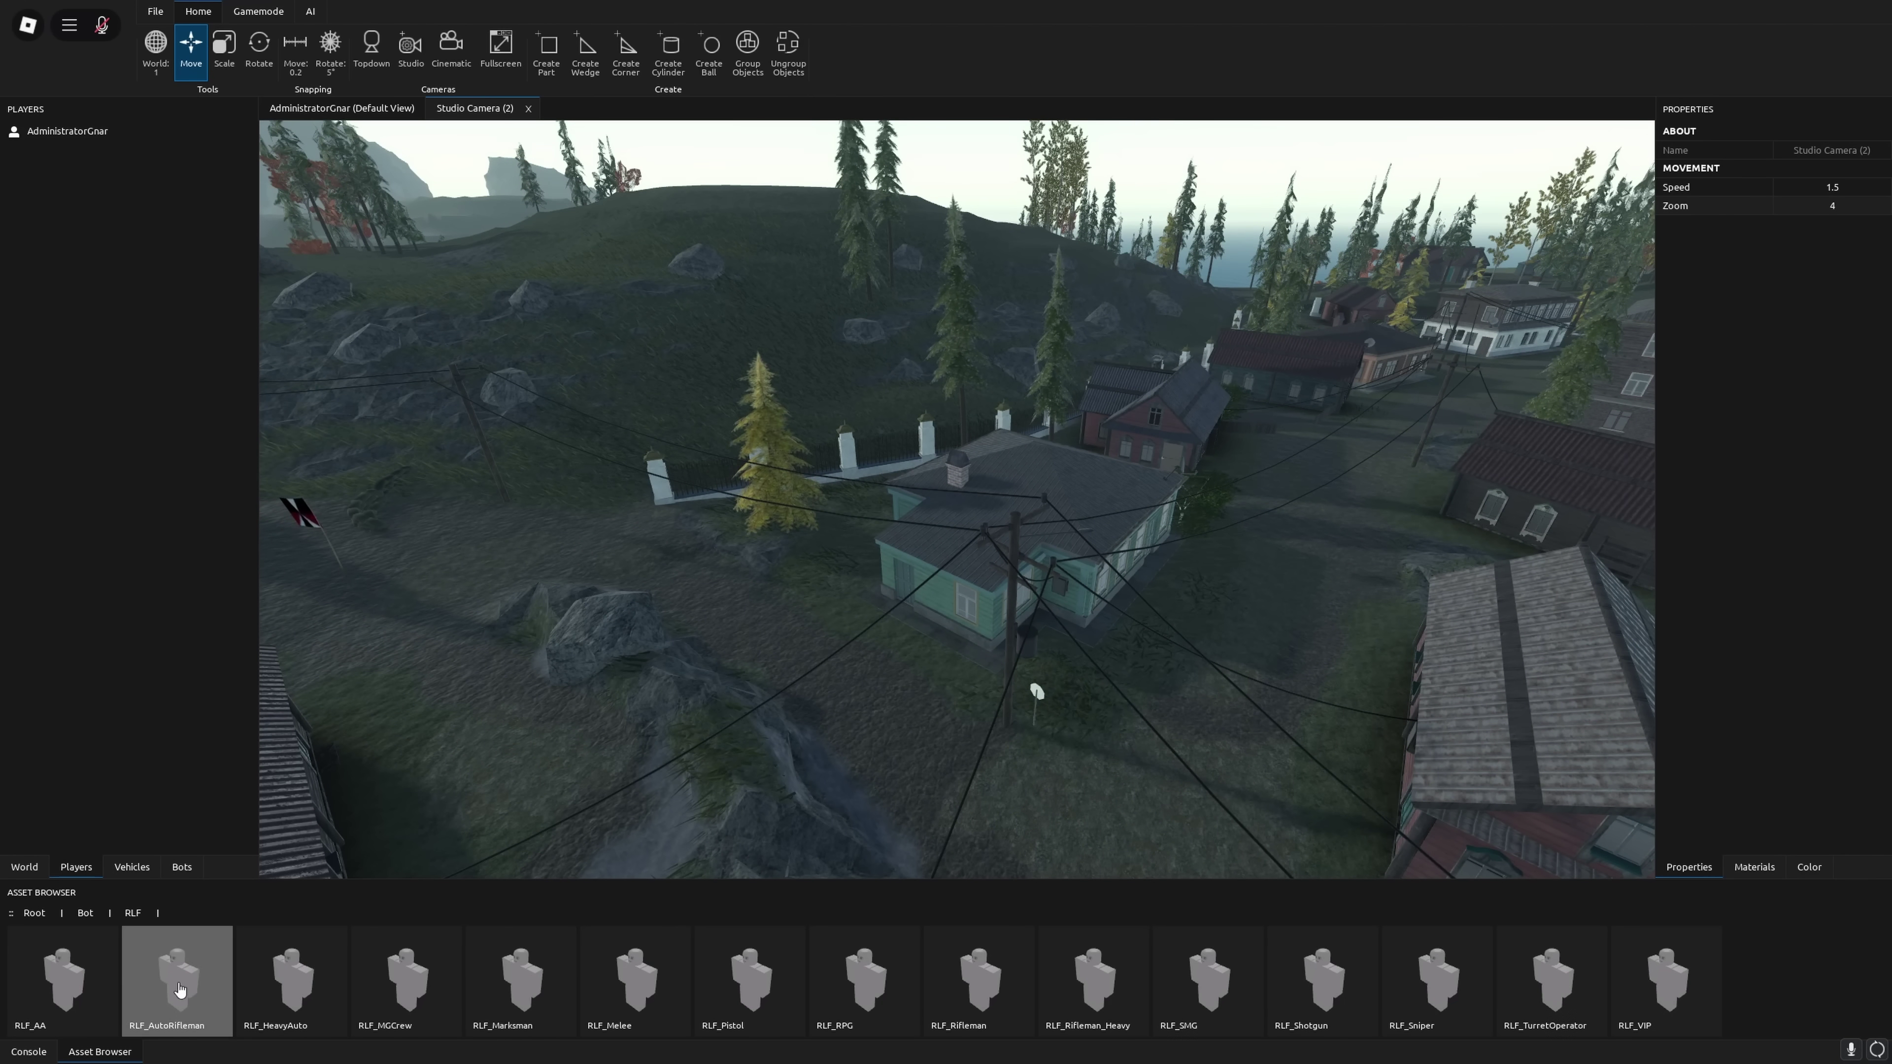
Place three RLF_AutoRifleman bots side by side on the open ground between the village houses.
{"action": "key", "text": "w"}
{"action": "right_click_drag", "start_coordinate": [838, 704], "coordinate": [879, 683]}
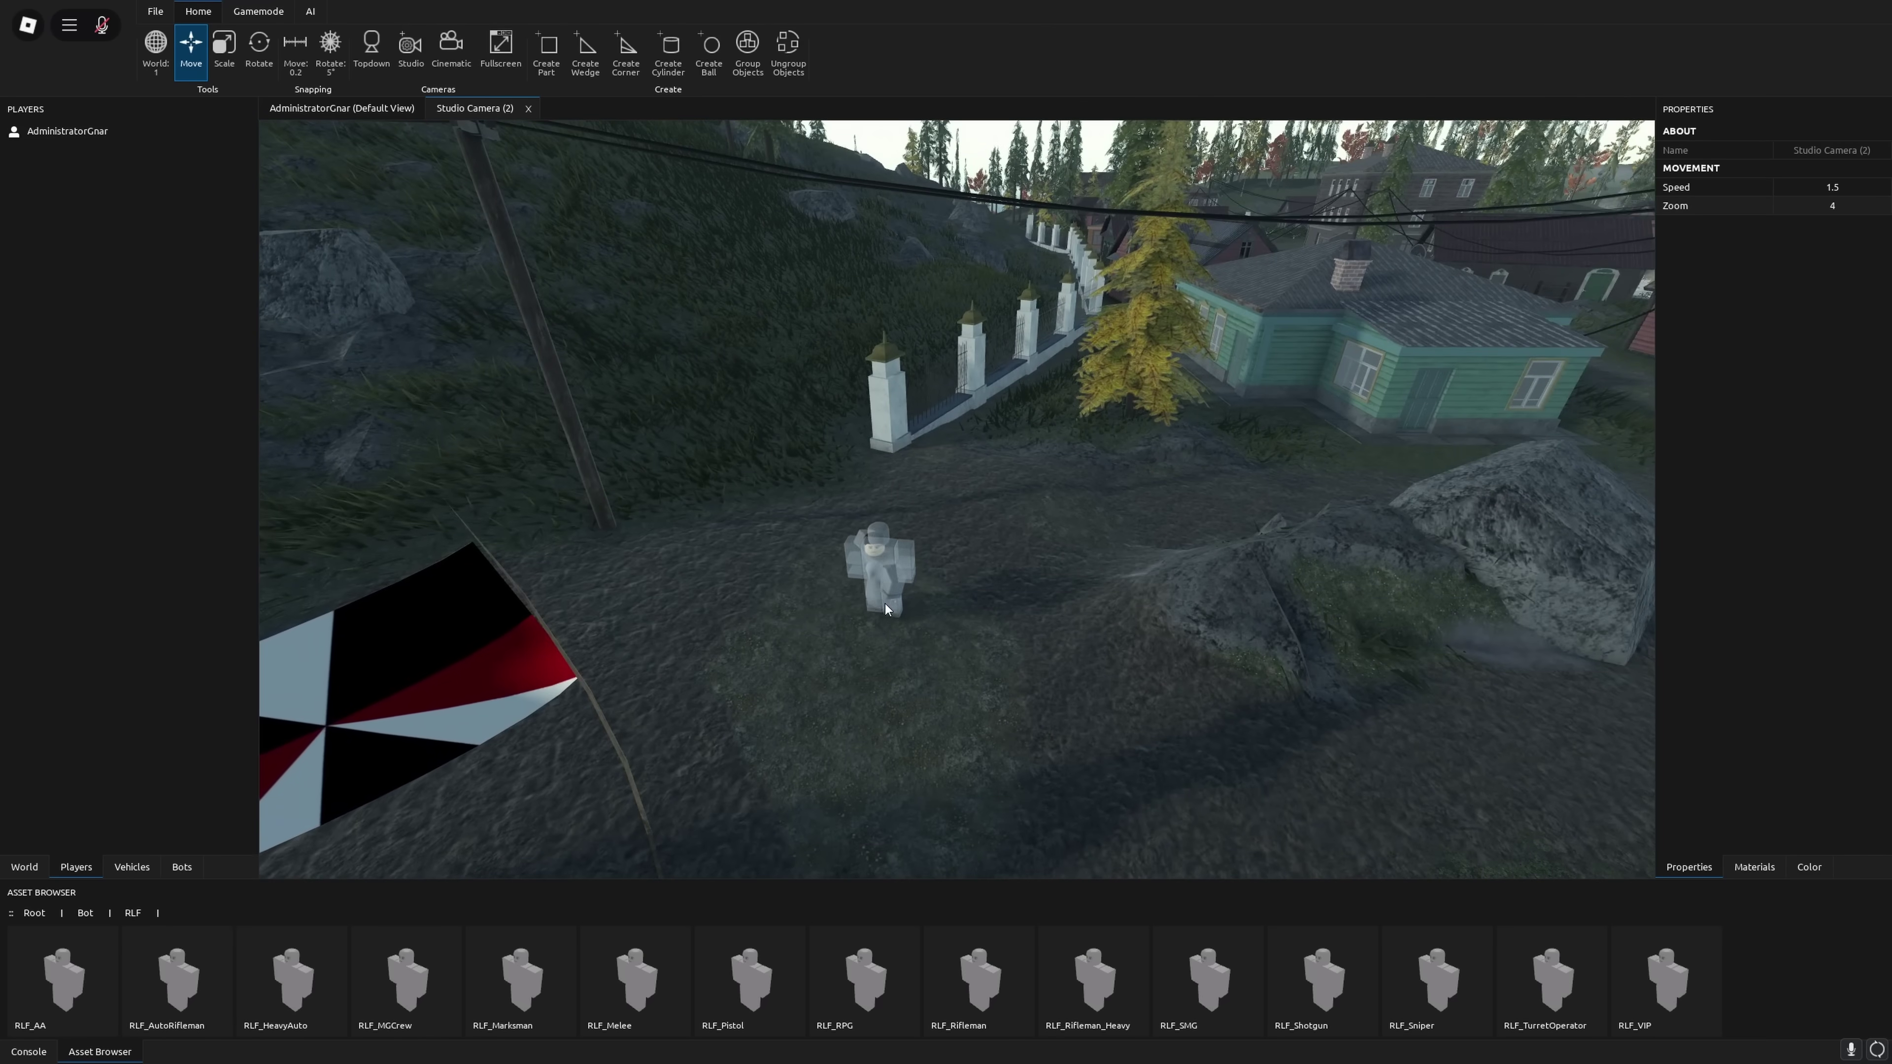
{"action": "key", "text": "s"}
{"action": "right_click_drag", "start_coordinate": [994, 673], "coordinate": [1018, 702]}
{"action": "key", "text": "a"}
{"action": "key", "text": "w"}
{"action": "scroll", "coordinate": [1018, 701], "scroll_direction": "down", "scroll_amount": 10}
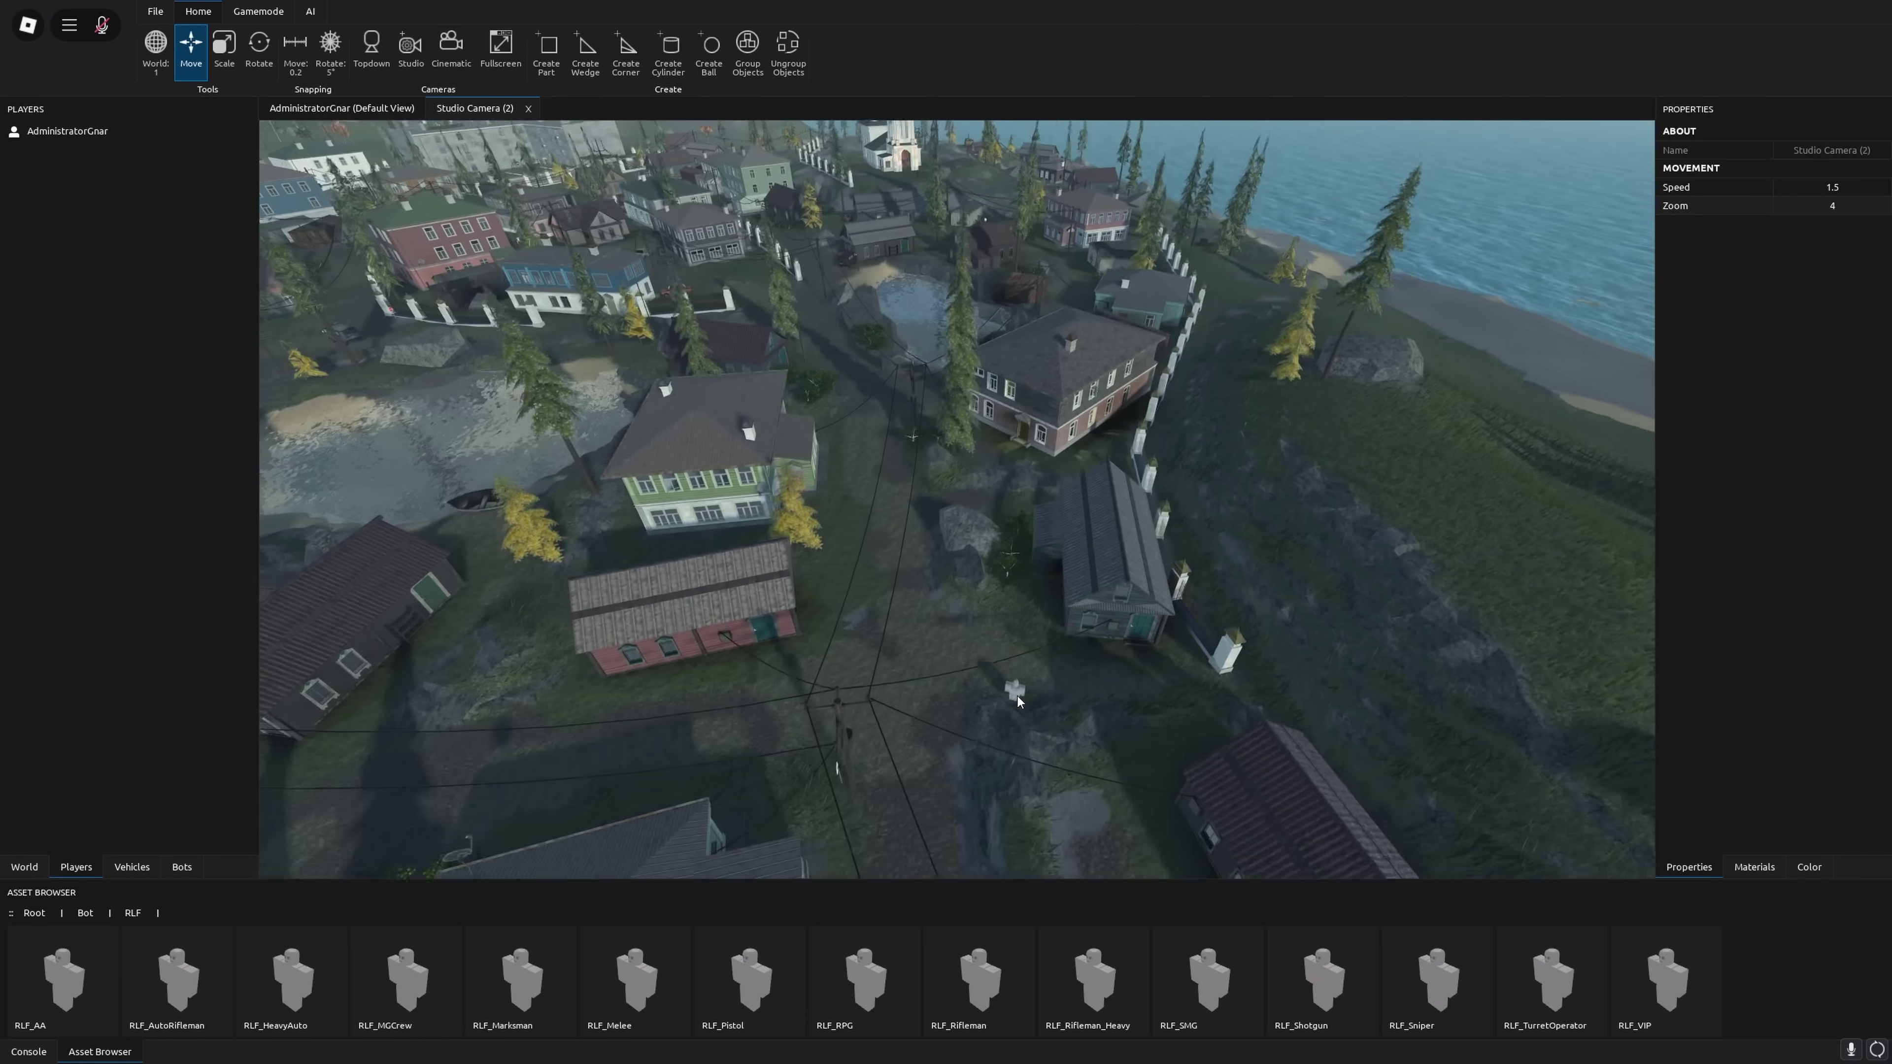
{"action": "scroll", "coordinate": [1019, 702], "scroll_direction": "up", "scroll_amount": 10}
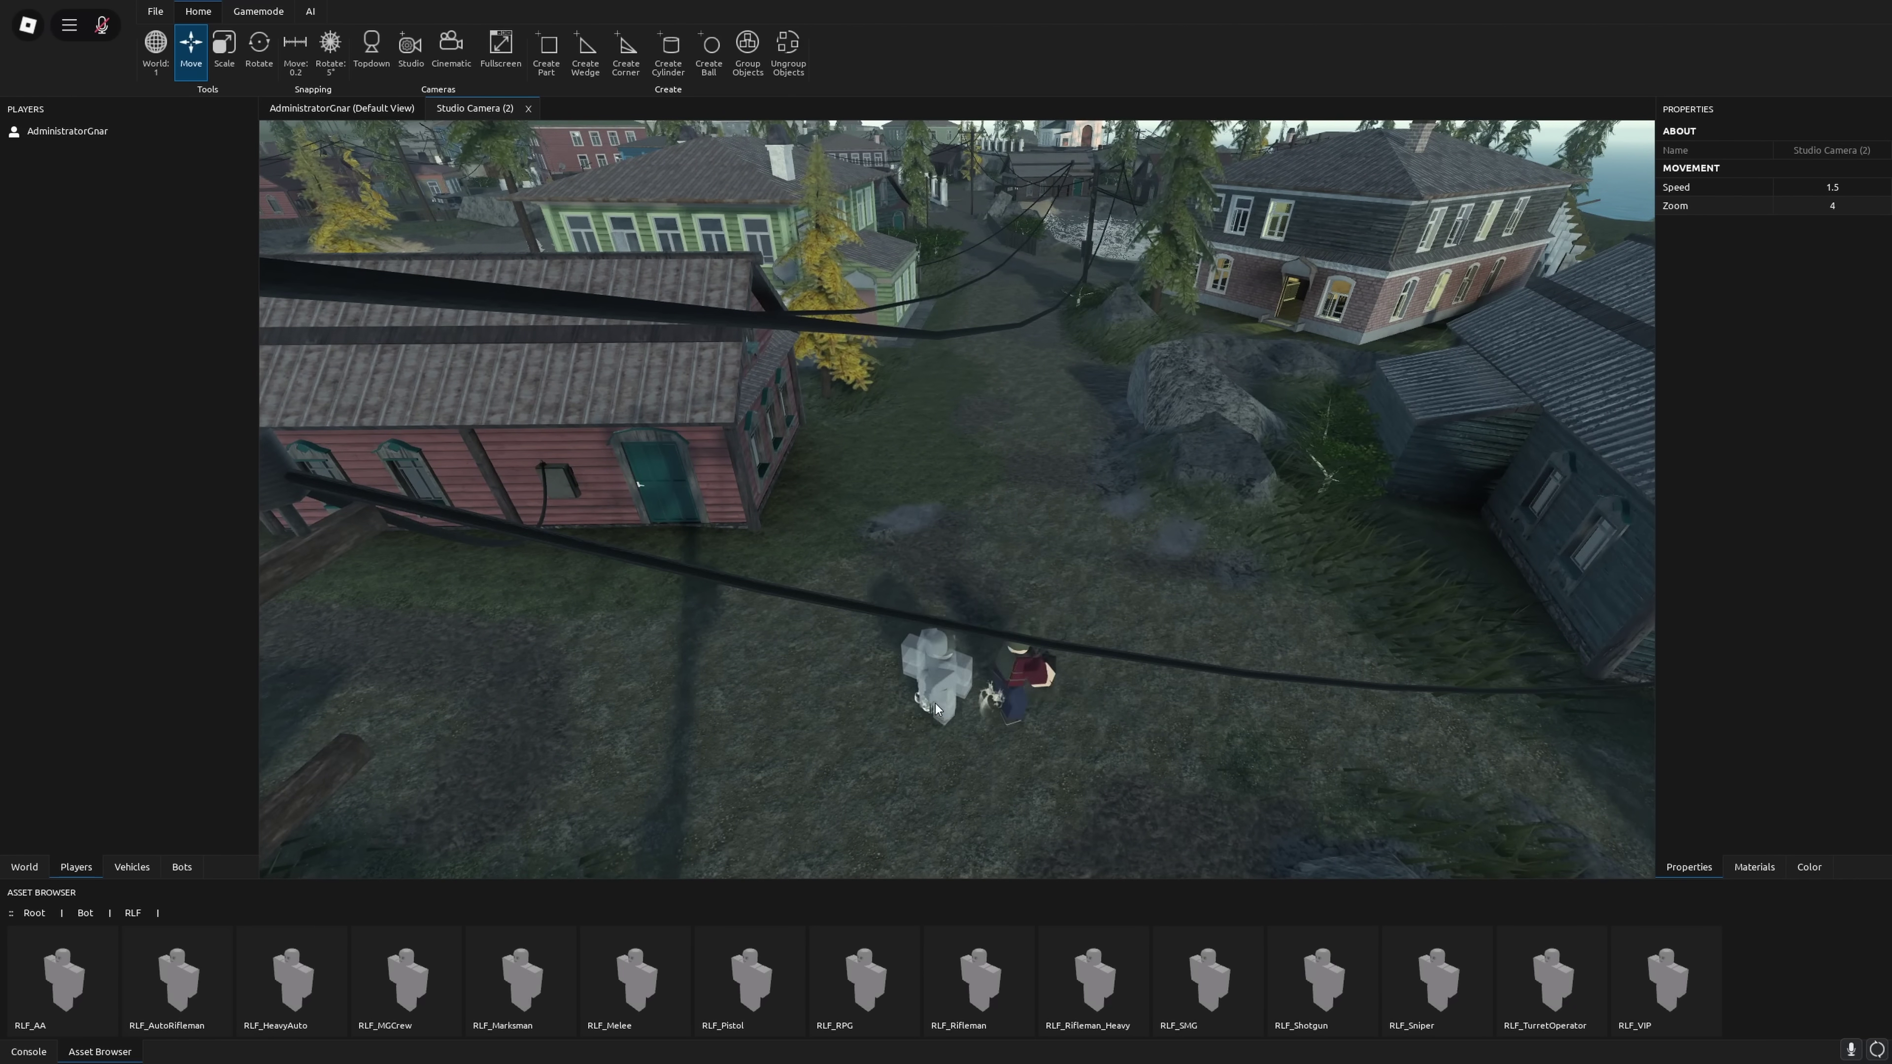
{"action": "left_click", "coordinate": [937, 709]}
Switch to the PLS bot assets and place four PLS_Rifleman bots in a row near the rocks, opposite the RLF bots.
{"action": "left_click", "coordinate": [102, 913]}
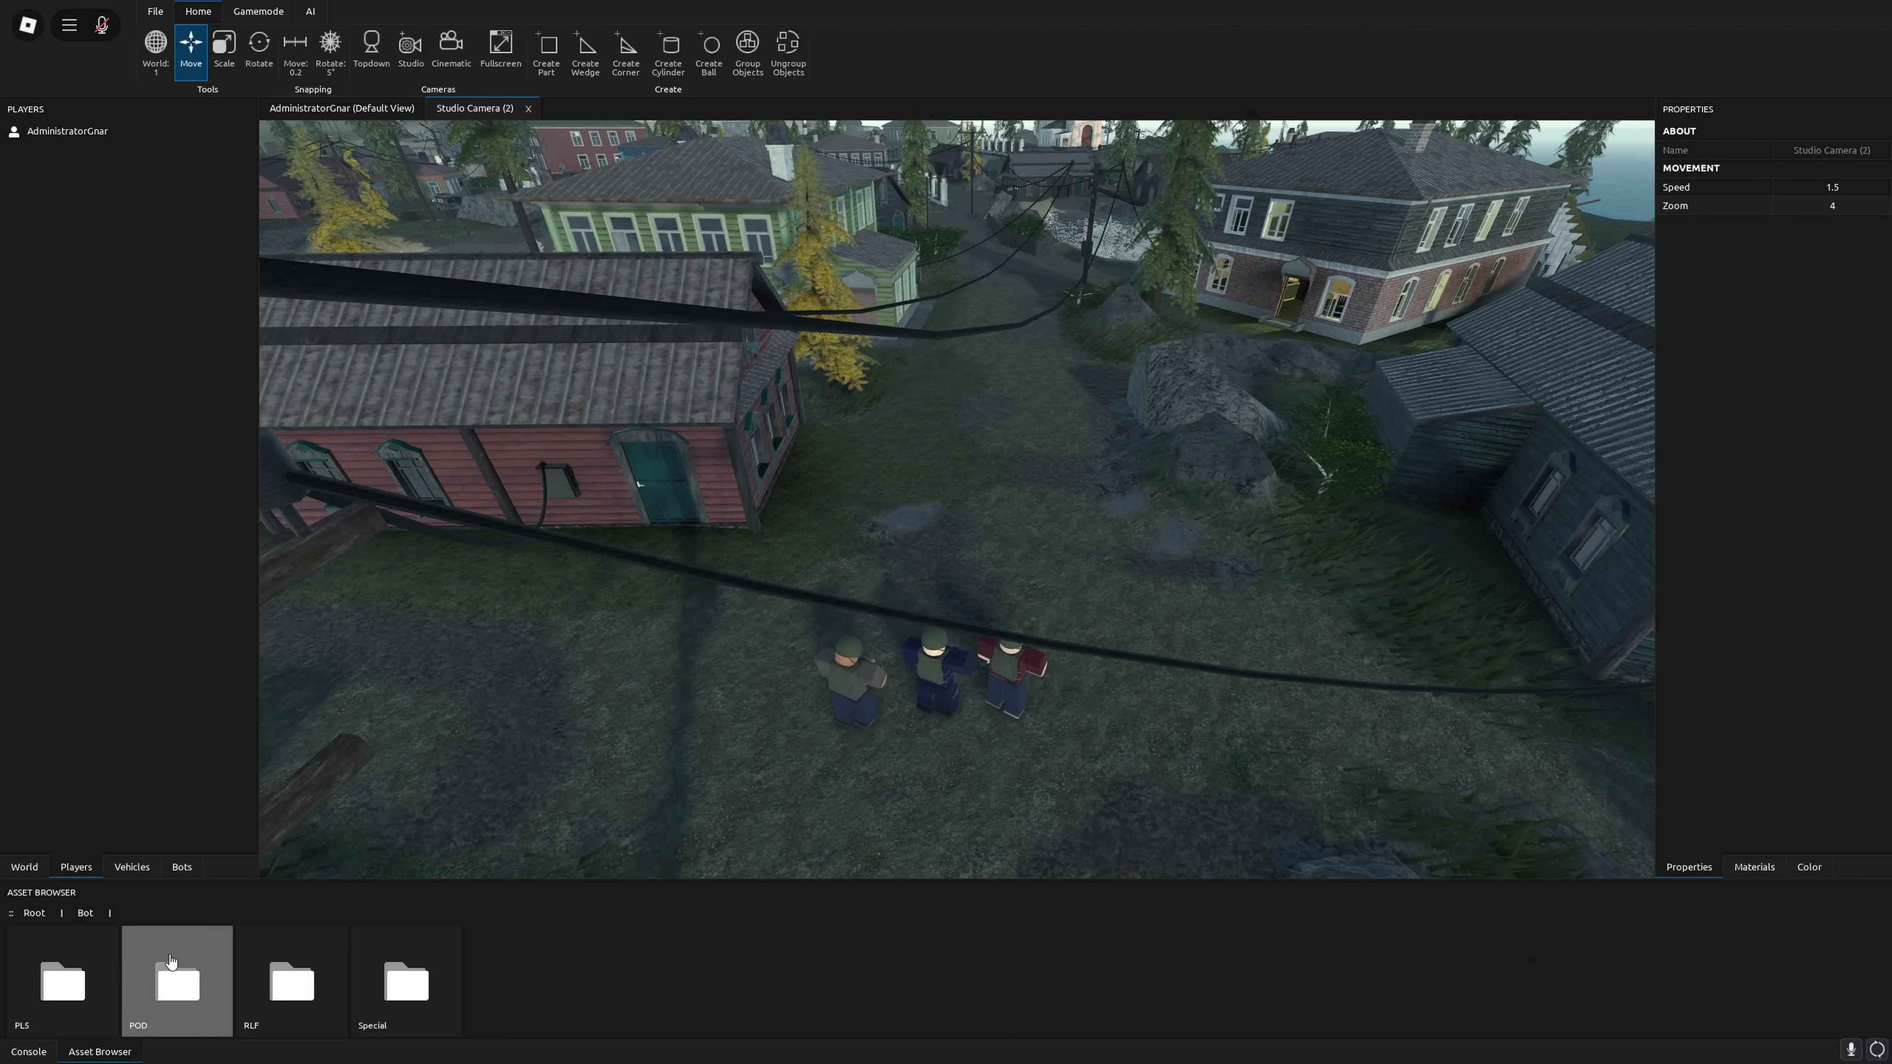
{"action": "left_click", "coordinate": [182, 968]}
{"action": "left_click", "coordinate": [93, 970]}
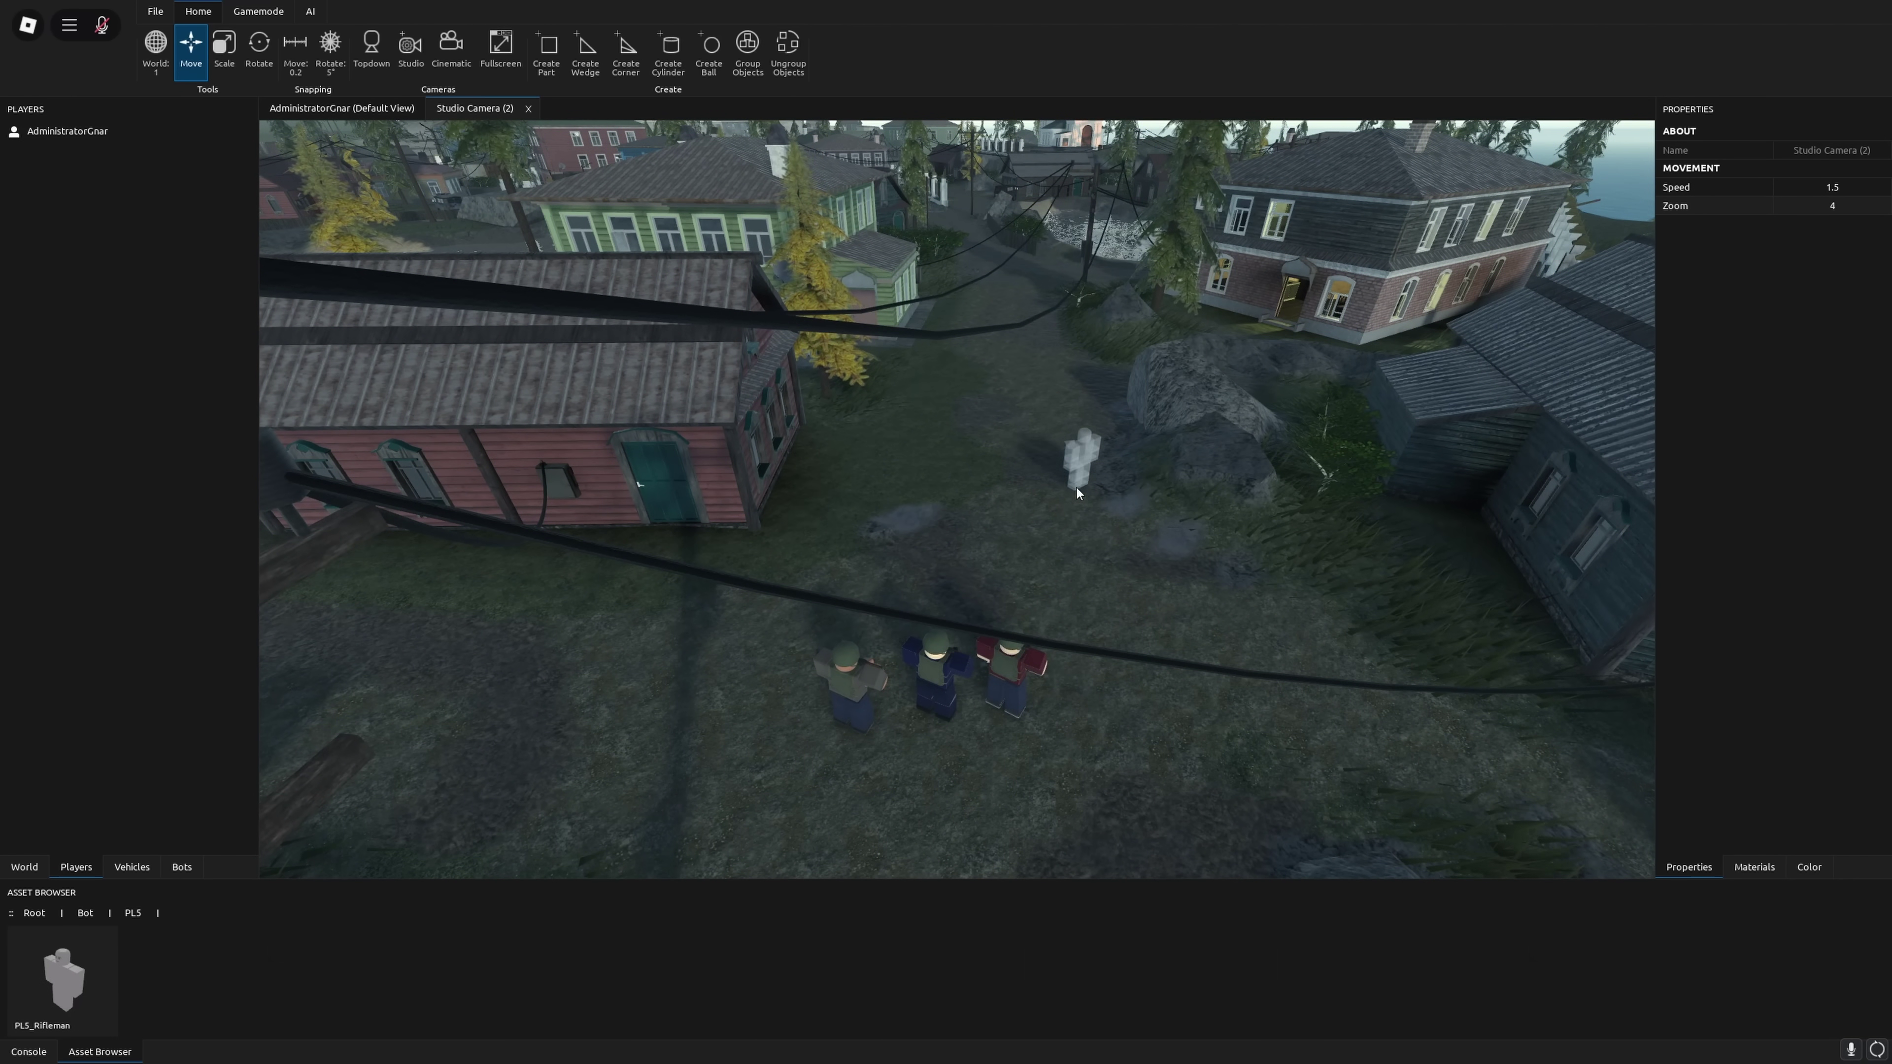
{"action": "key", "text": "a"}
{"action": "right_click_drag", "start_coordinate": [1076, 486], "coordinate": [1068, 485]}
{"action": "key", "text": "e"}
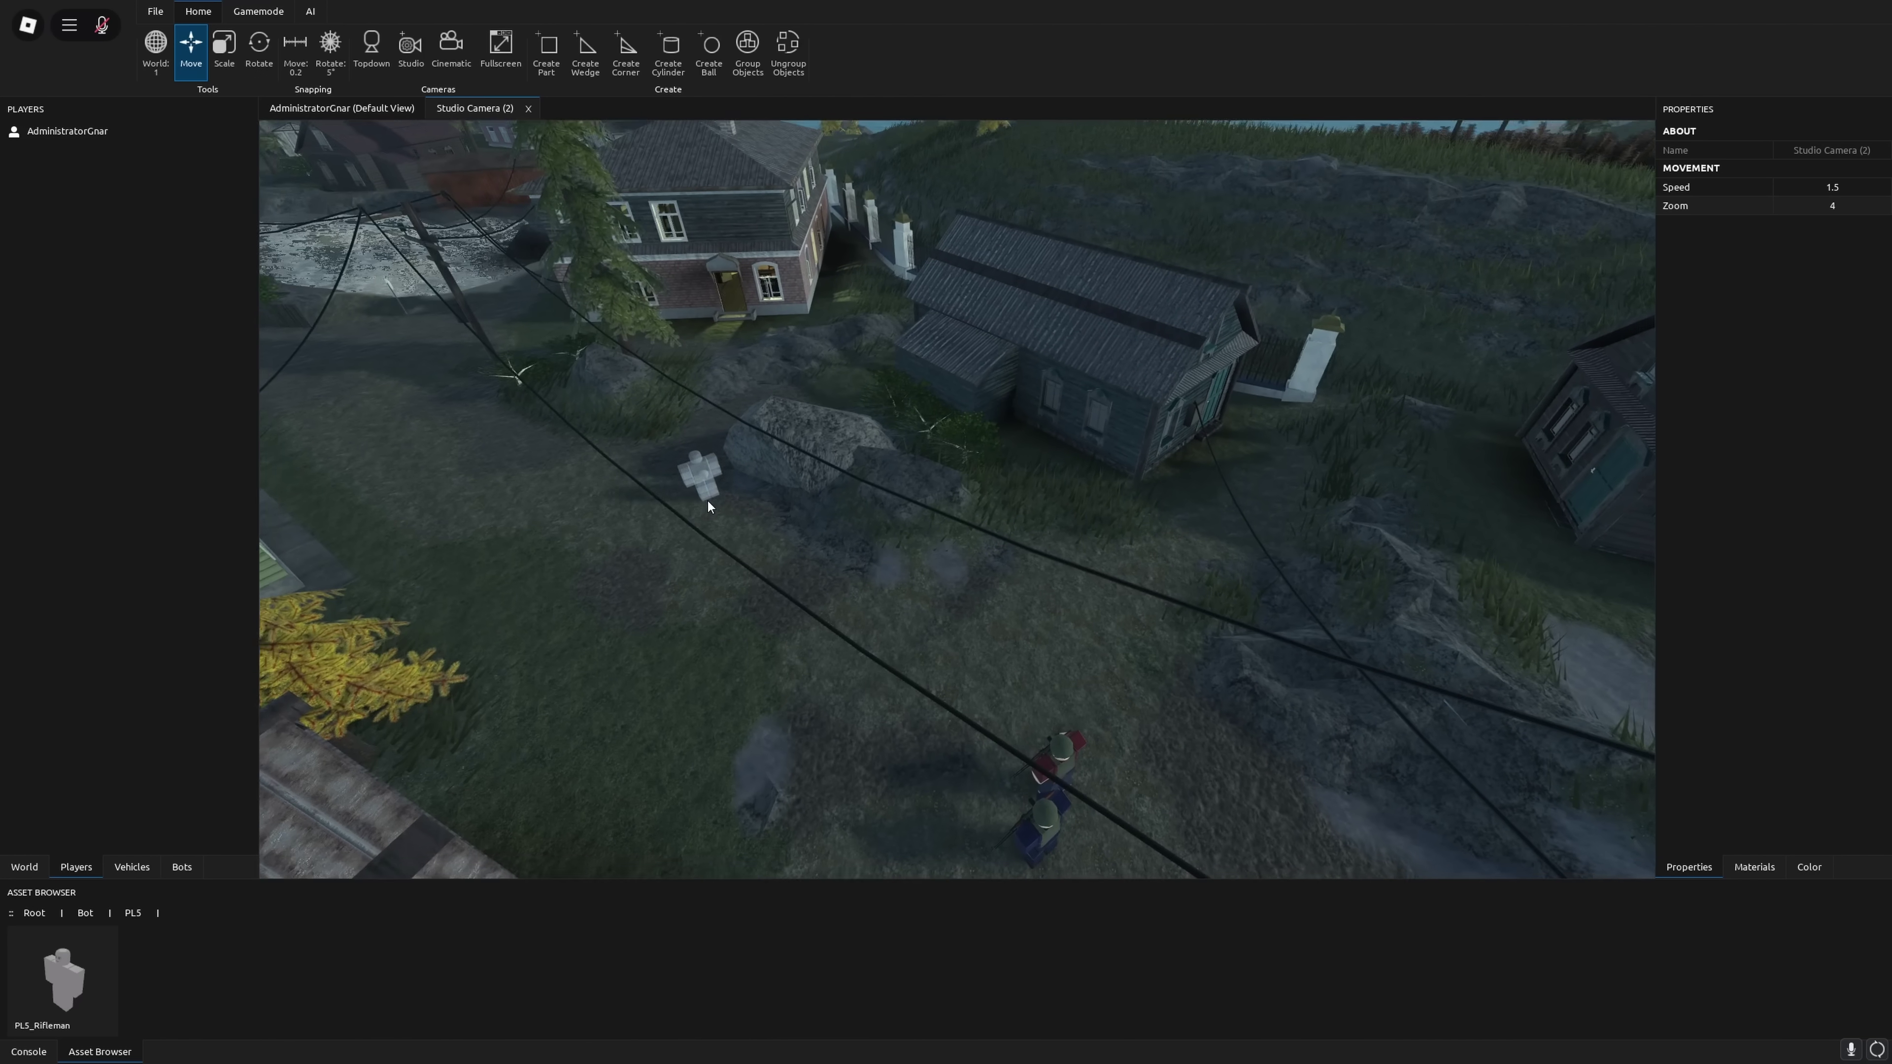
{"action": "key", "text": "s"}
{"action": "left_click", "coordinate": [811, 425]}
{"action": "left_click", "coordinate": [811, 423]}
{"action": "left_click", "coordinate": [753, 422]}
{"action": "left_click", "coordinate": [692, 420]}
{"action": "left_click", "coordinate": [631, 411]}
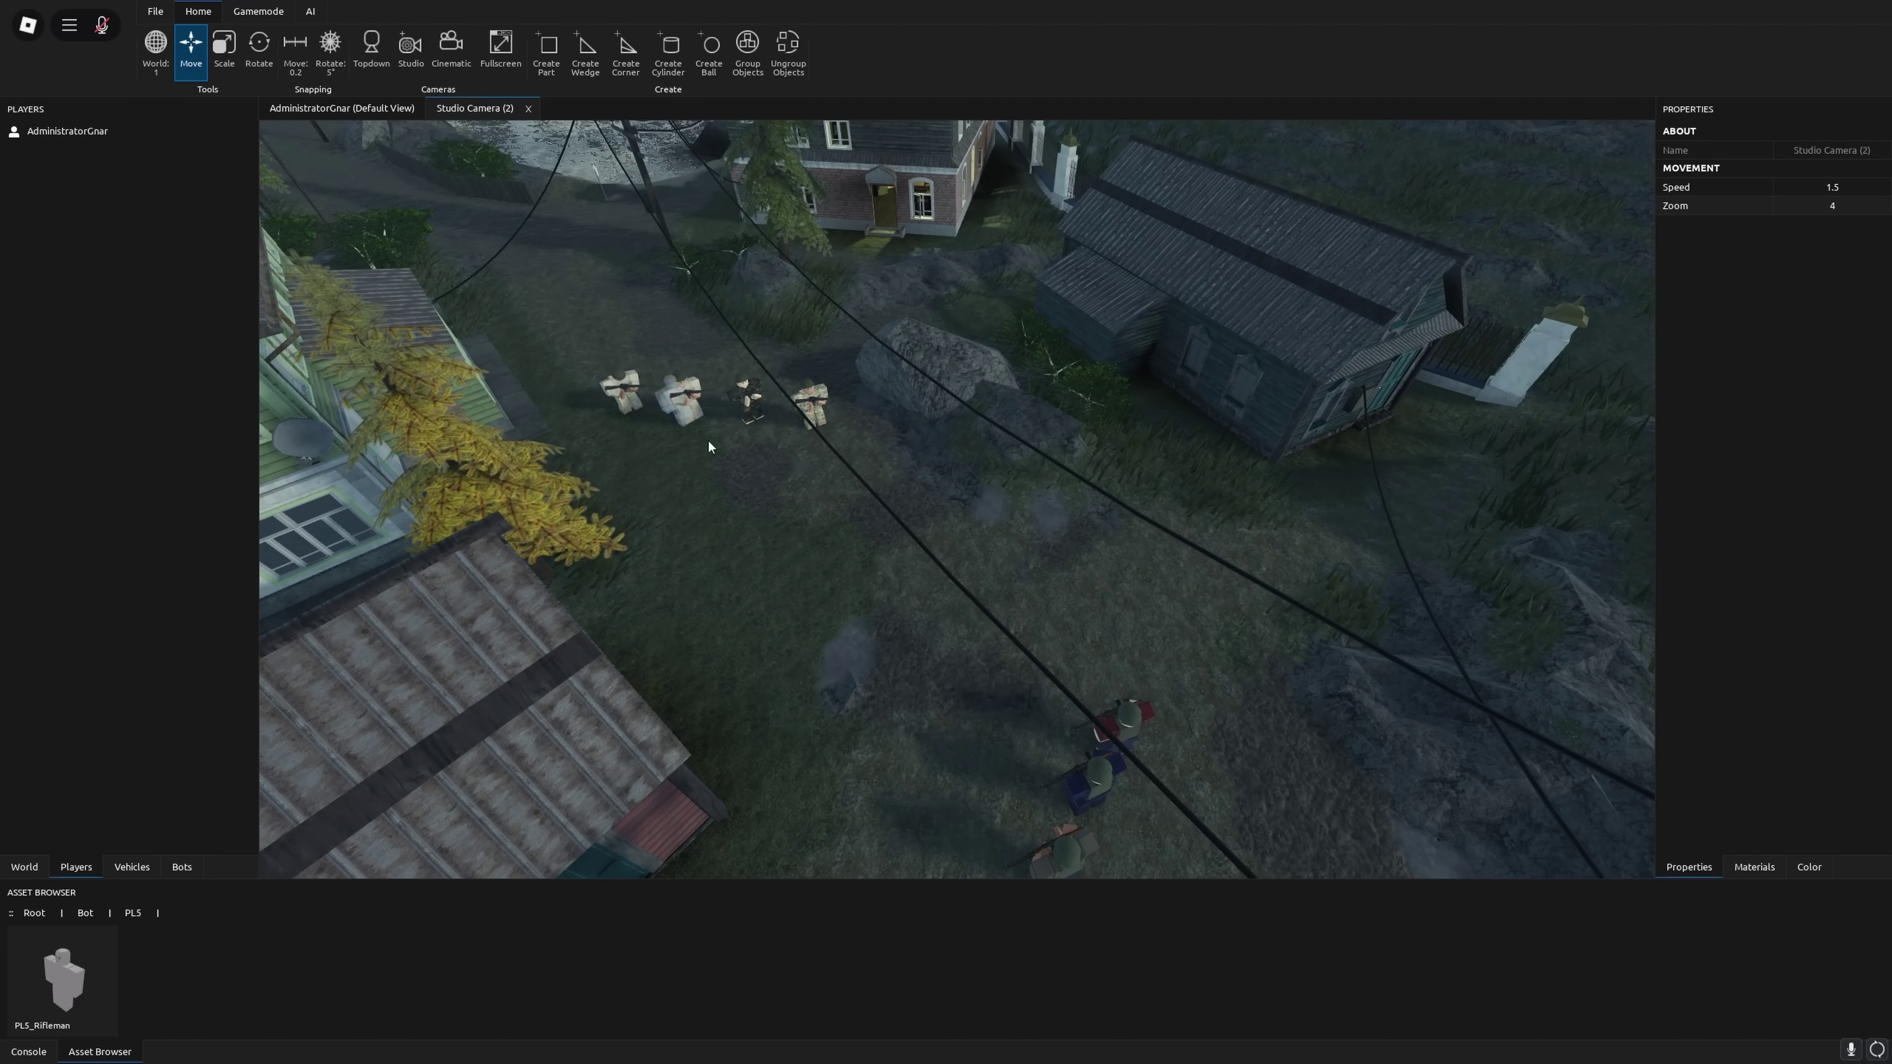
Watch the PLS and RLF bots fight each other from close range.
{"action": "scroll", "coordinate": [873, 562], "scroll_direction": "up", "scroll_amount": 2}
{"action": "scroll", "coordinate": [873, 562], "scroll_direction": "up", "scroll_amount": 2}
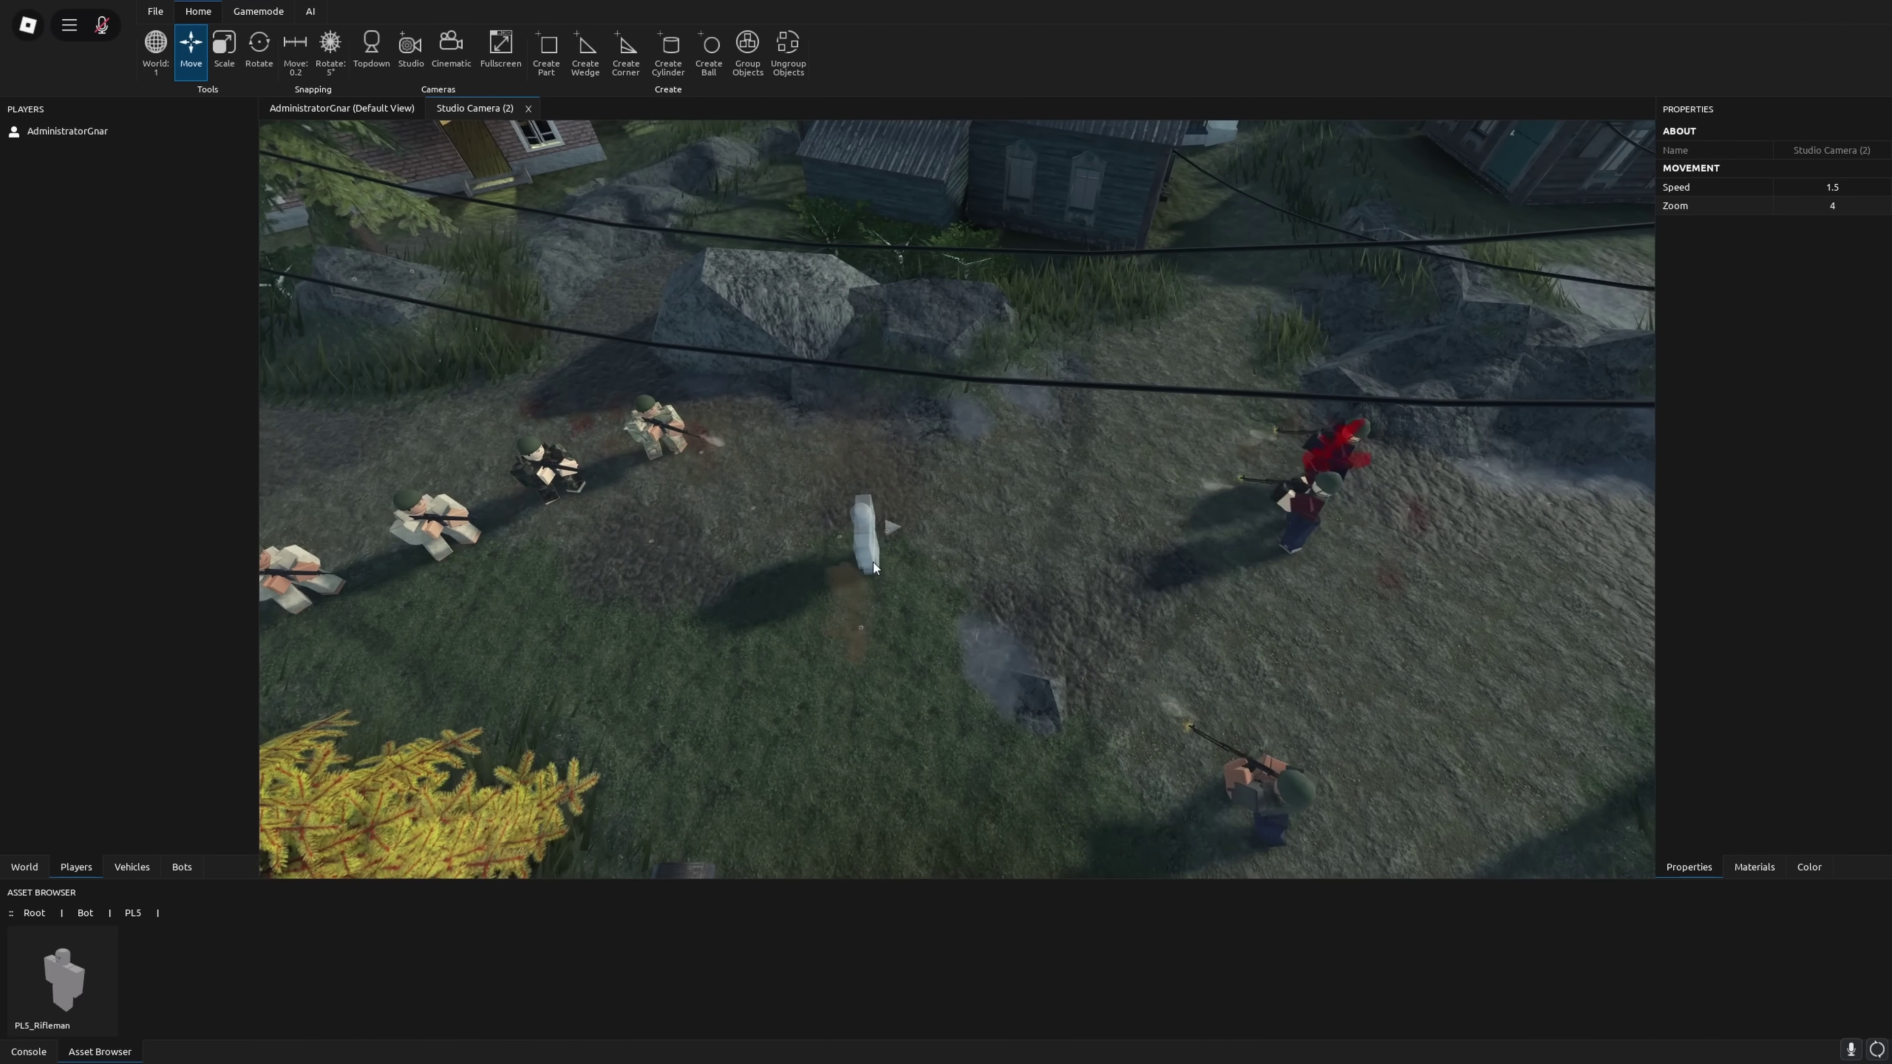
{"action": "key", "text": "a"}
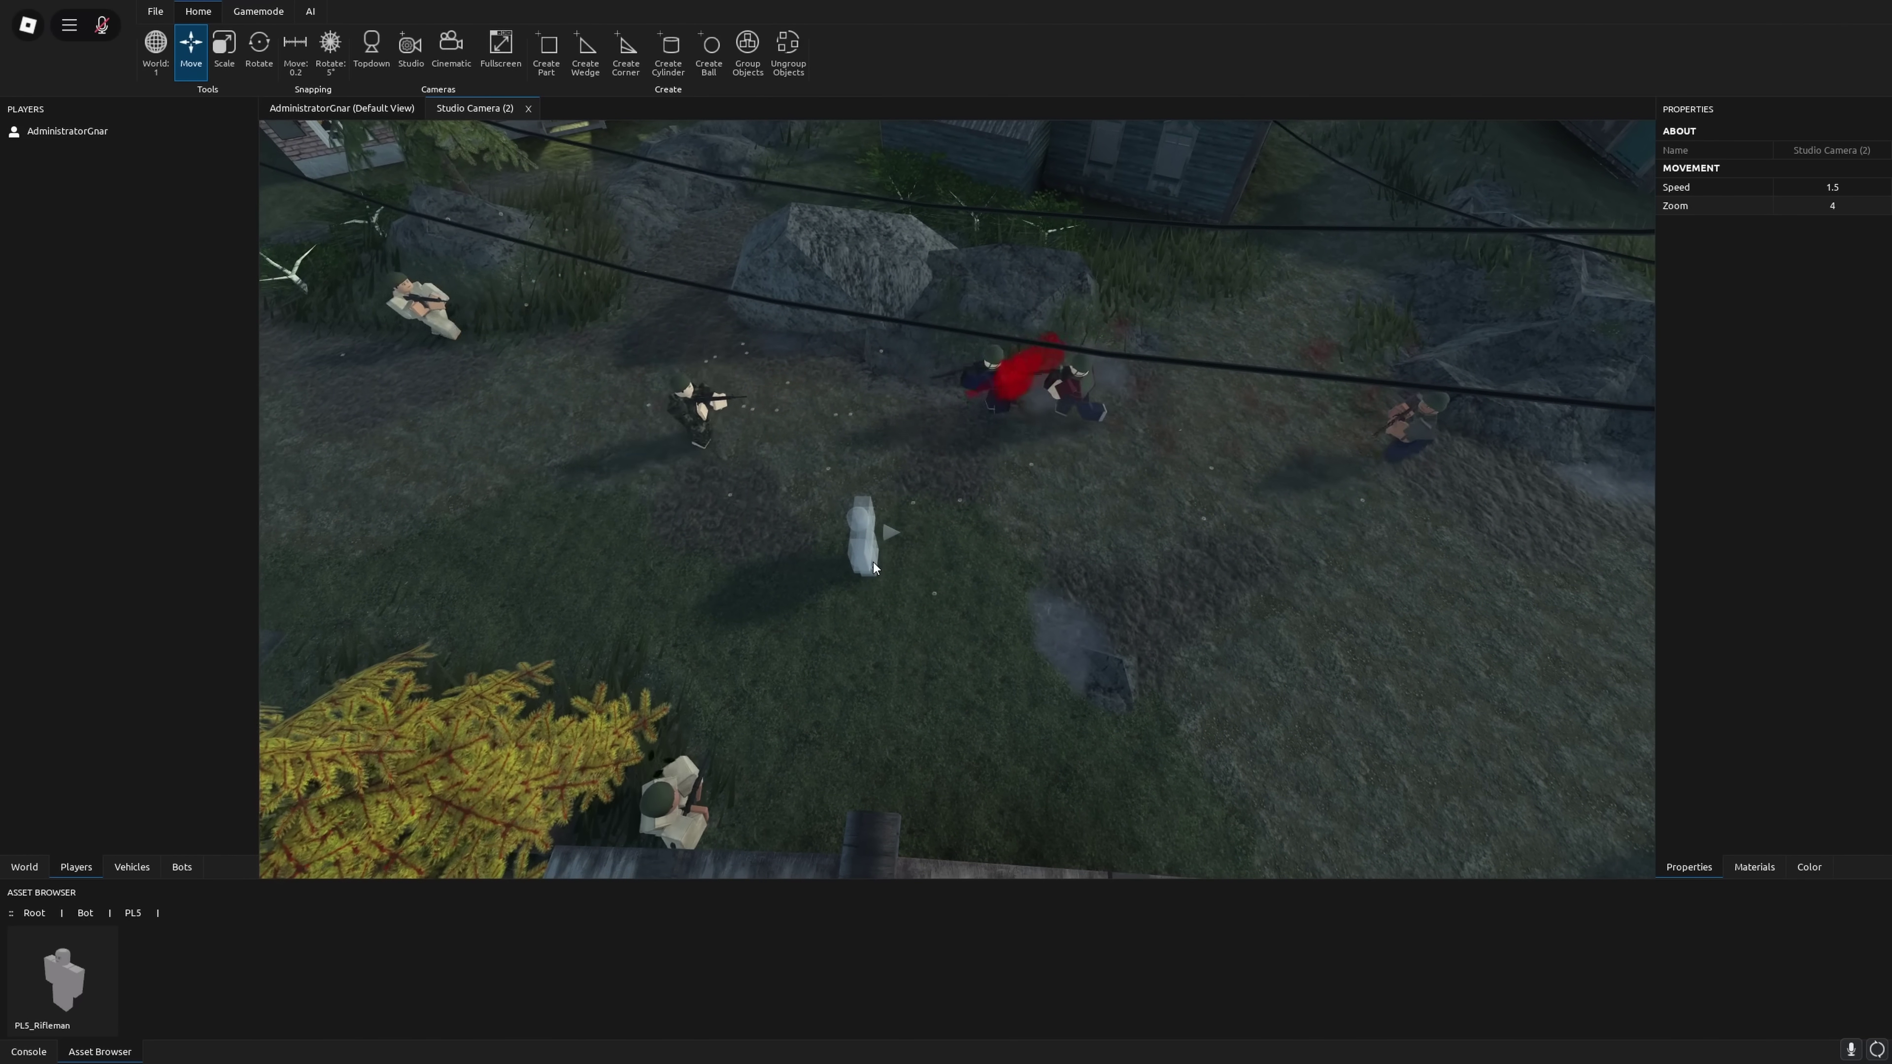
{"action": "right_click_drag", "start_coordinate": [873, 562], "coordinate": [873, 562]}
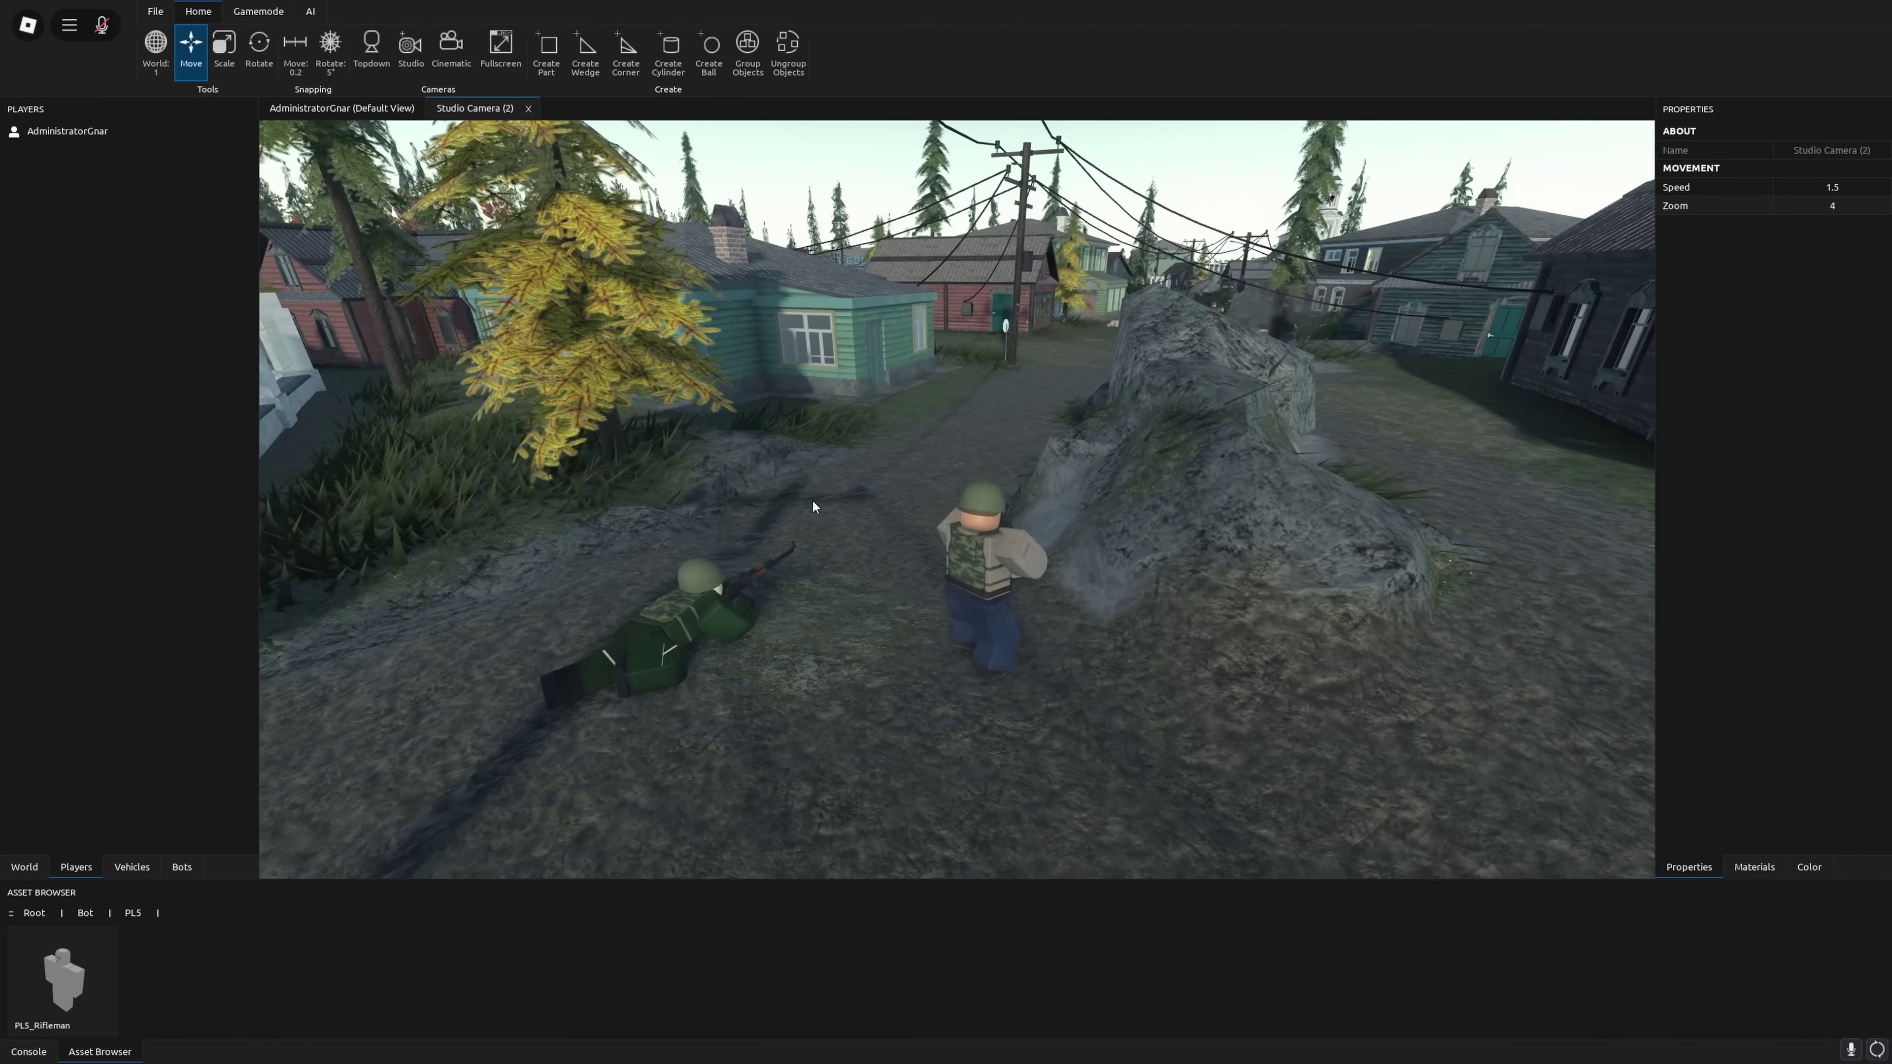
Return to the RLF bot assets and place an RLF_AutoRifleman on the road beside the blue house.
{"action": "left_click", "coordinate": [85, 912]}
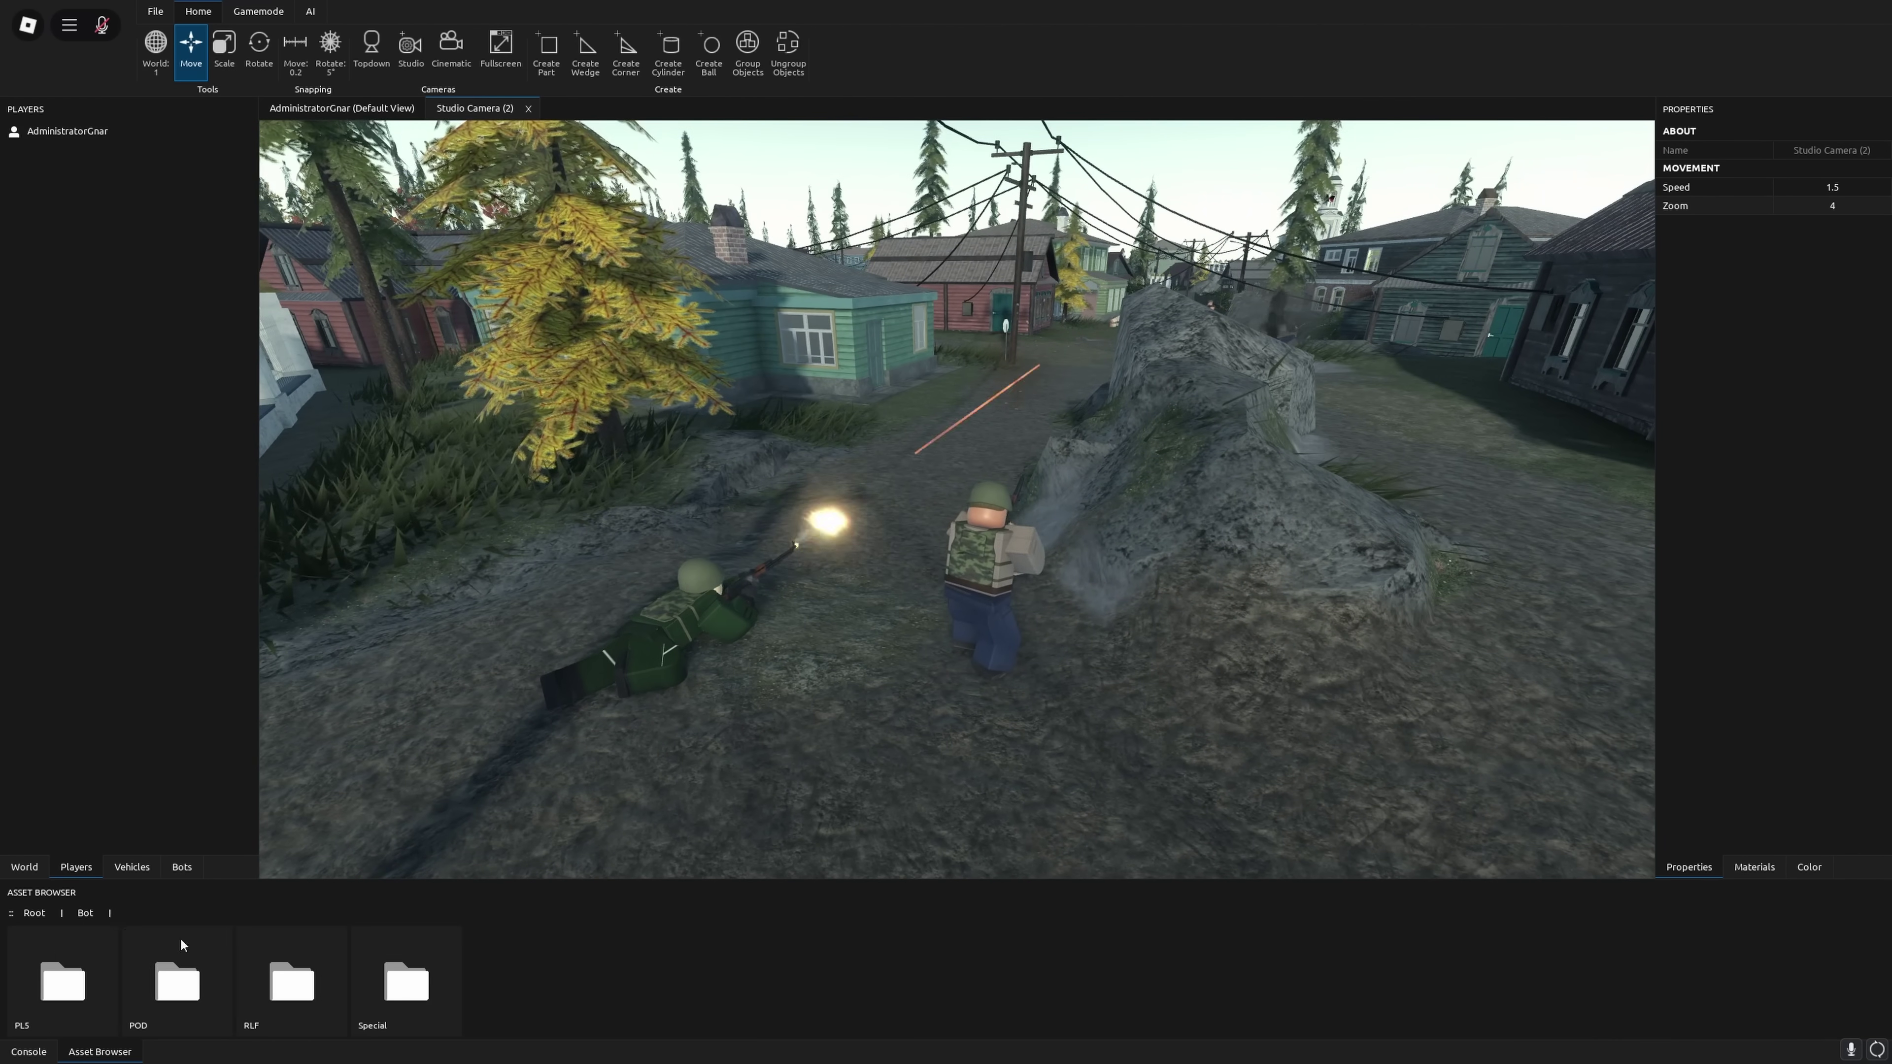
{"action": "left_click", "coordinate": [57, 990]}
{"action": "left_click", "coordinate": [83, 912]}
{"action": "left_click", "coordinate": [276, 984]}
{"action": "left_click", "coordinate": [172, 997]}
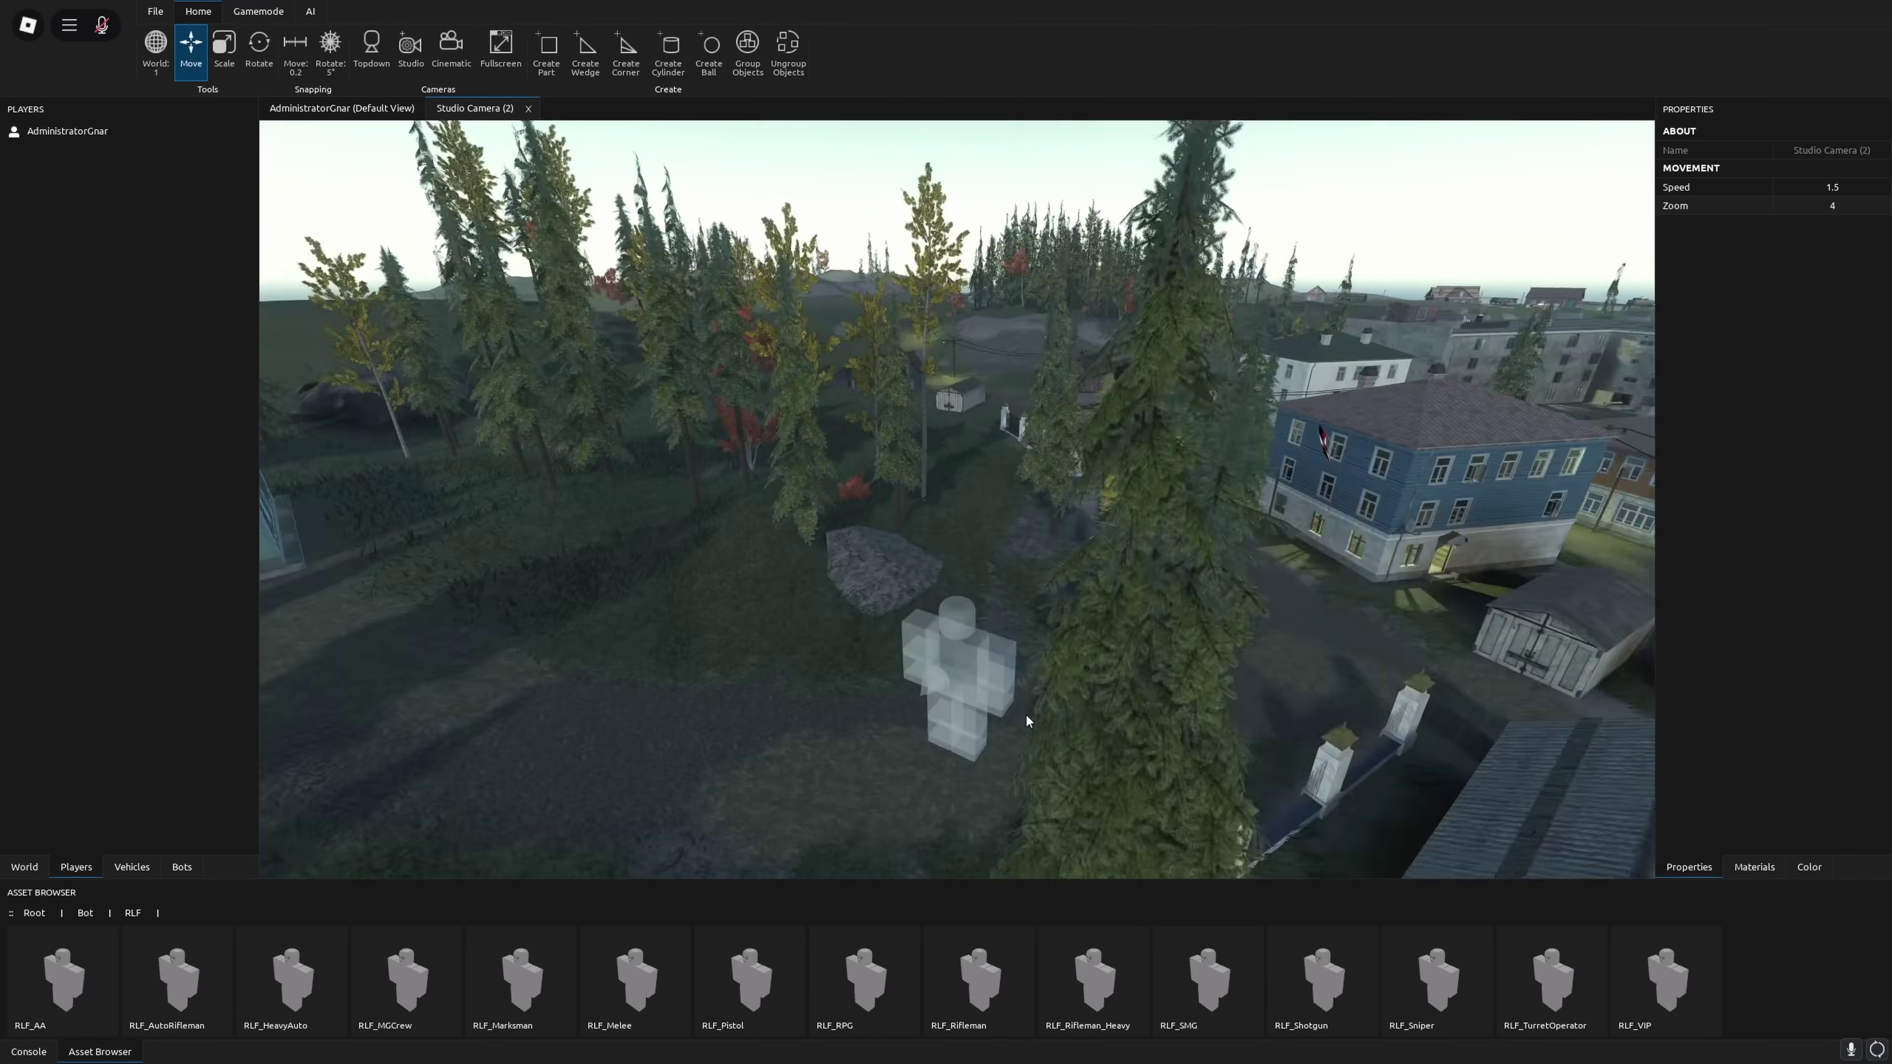
{"action": "left_click_drag", "start_coordinate": [1026, 720], "coordinate": [961, 626]}
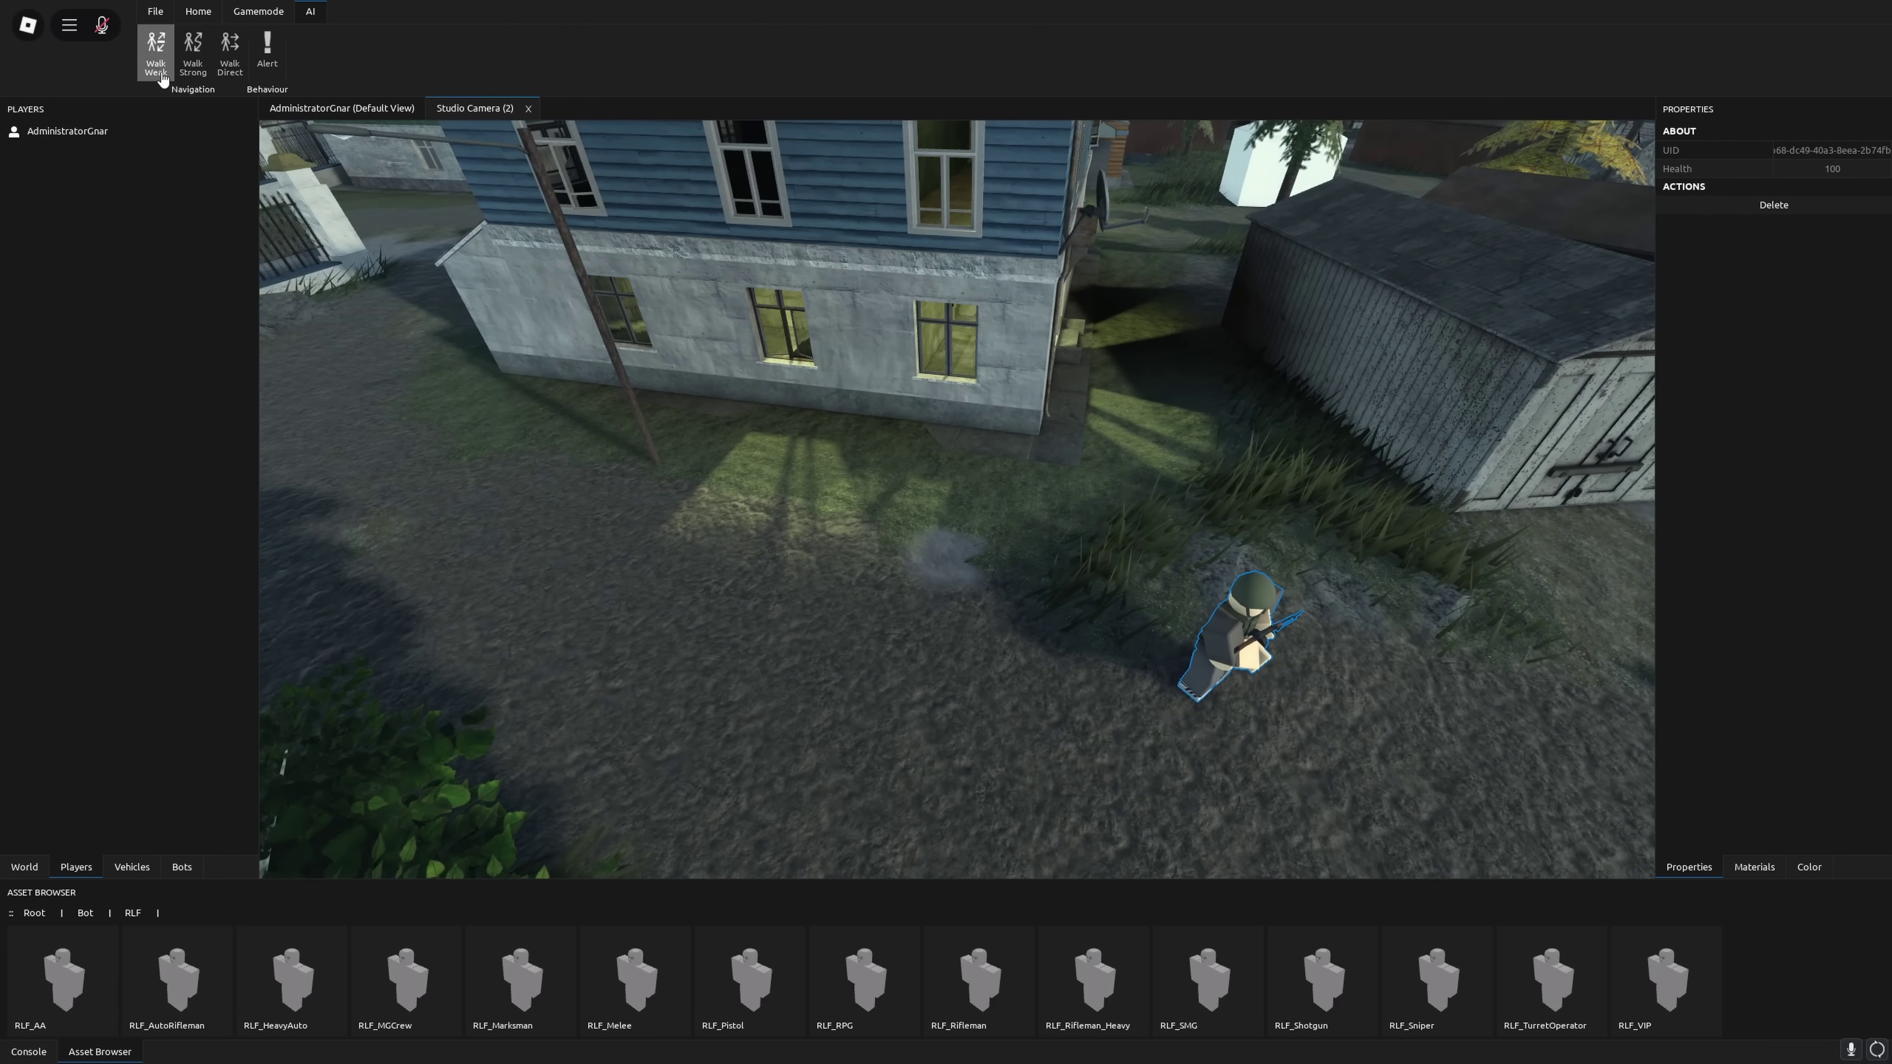
Order the selected bot to walk around the blue house with Walk Strong and follow its route.
{"action": "left_click", "coordinate": [196, 74]}
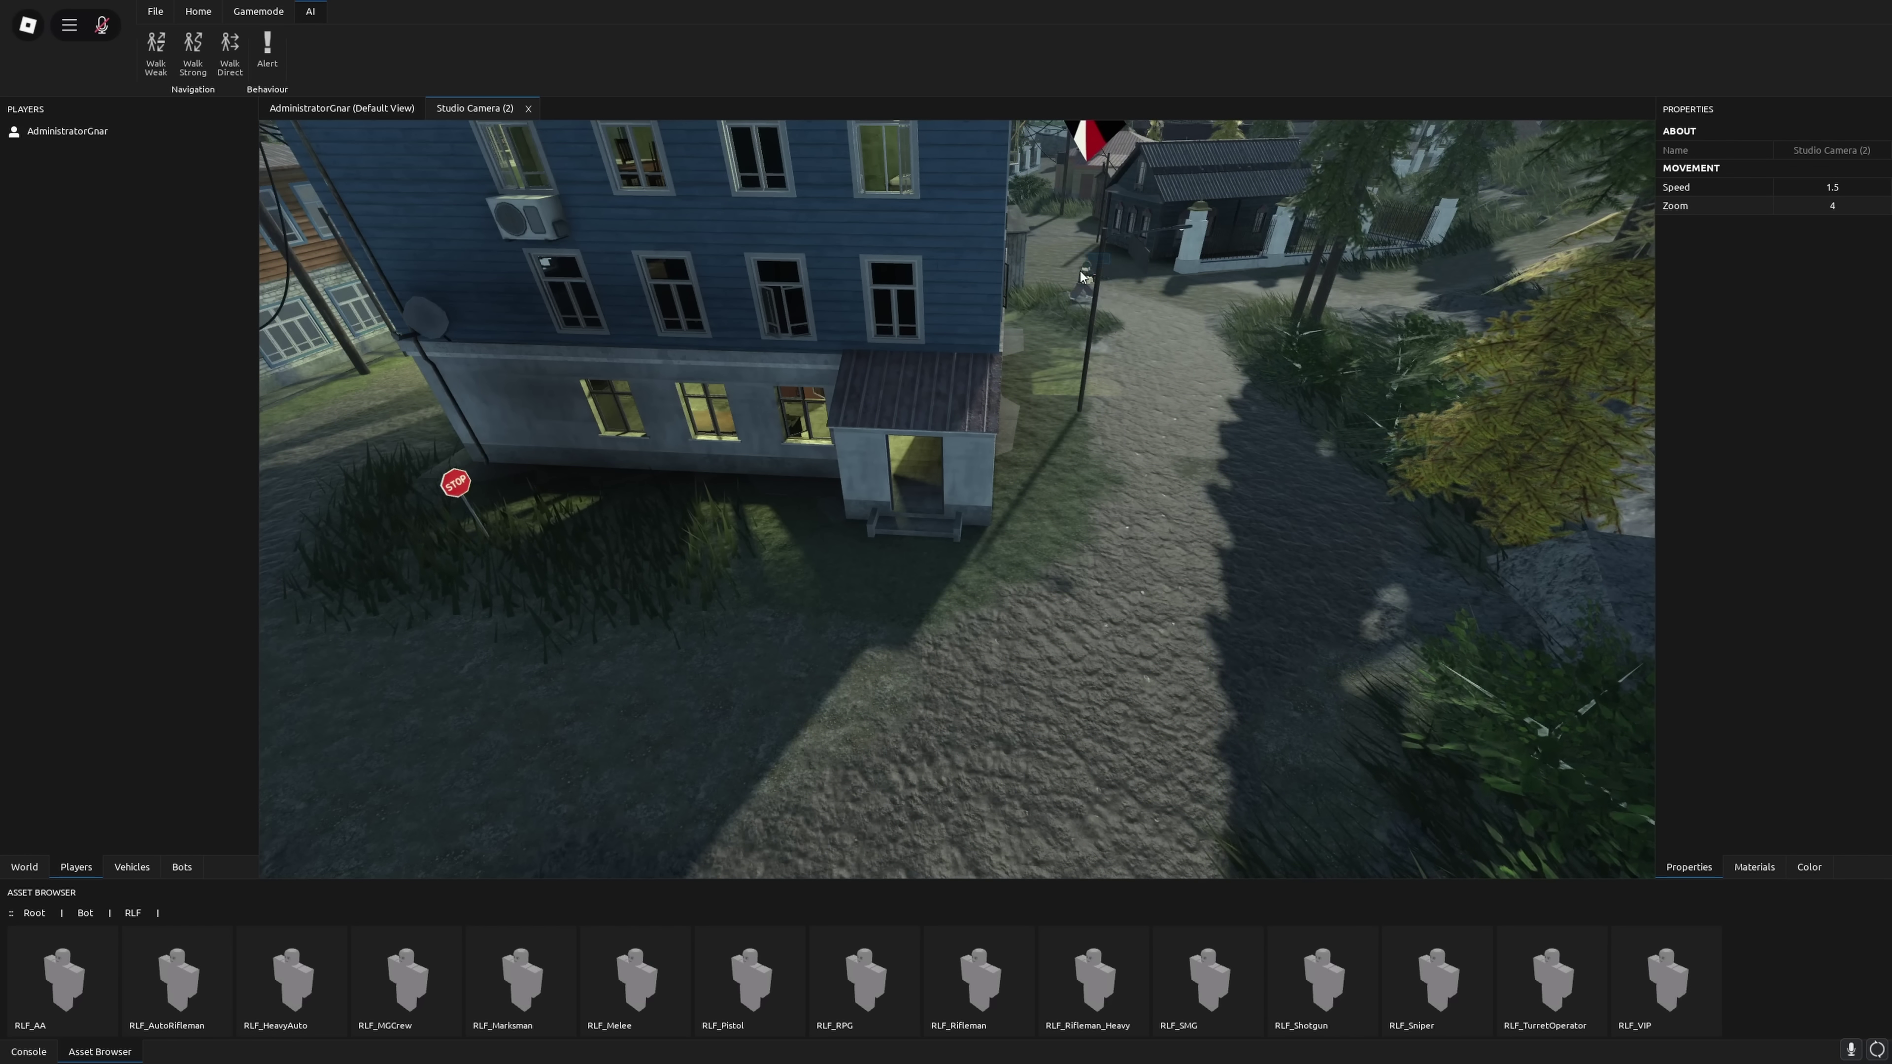
{"action": "right_click_drag", "start_coordinate": [1148, 373], "coordinate": [1148, 373]}
{"action": "key", "text": "d"}
{"action": "key", "text": "w"}
{"action": "right_click_drag", "start_coordinate": [1002, 632], "coordinate": [992, 583]}
{"action": "key", "text": "a"}
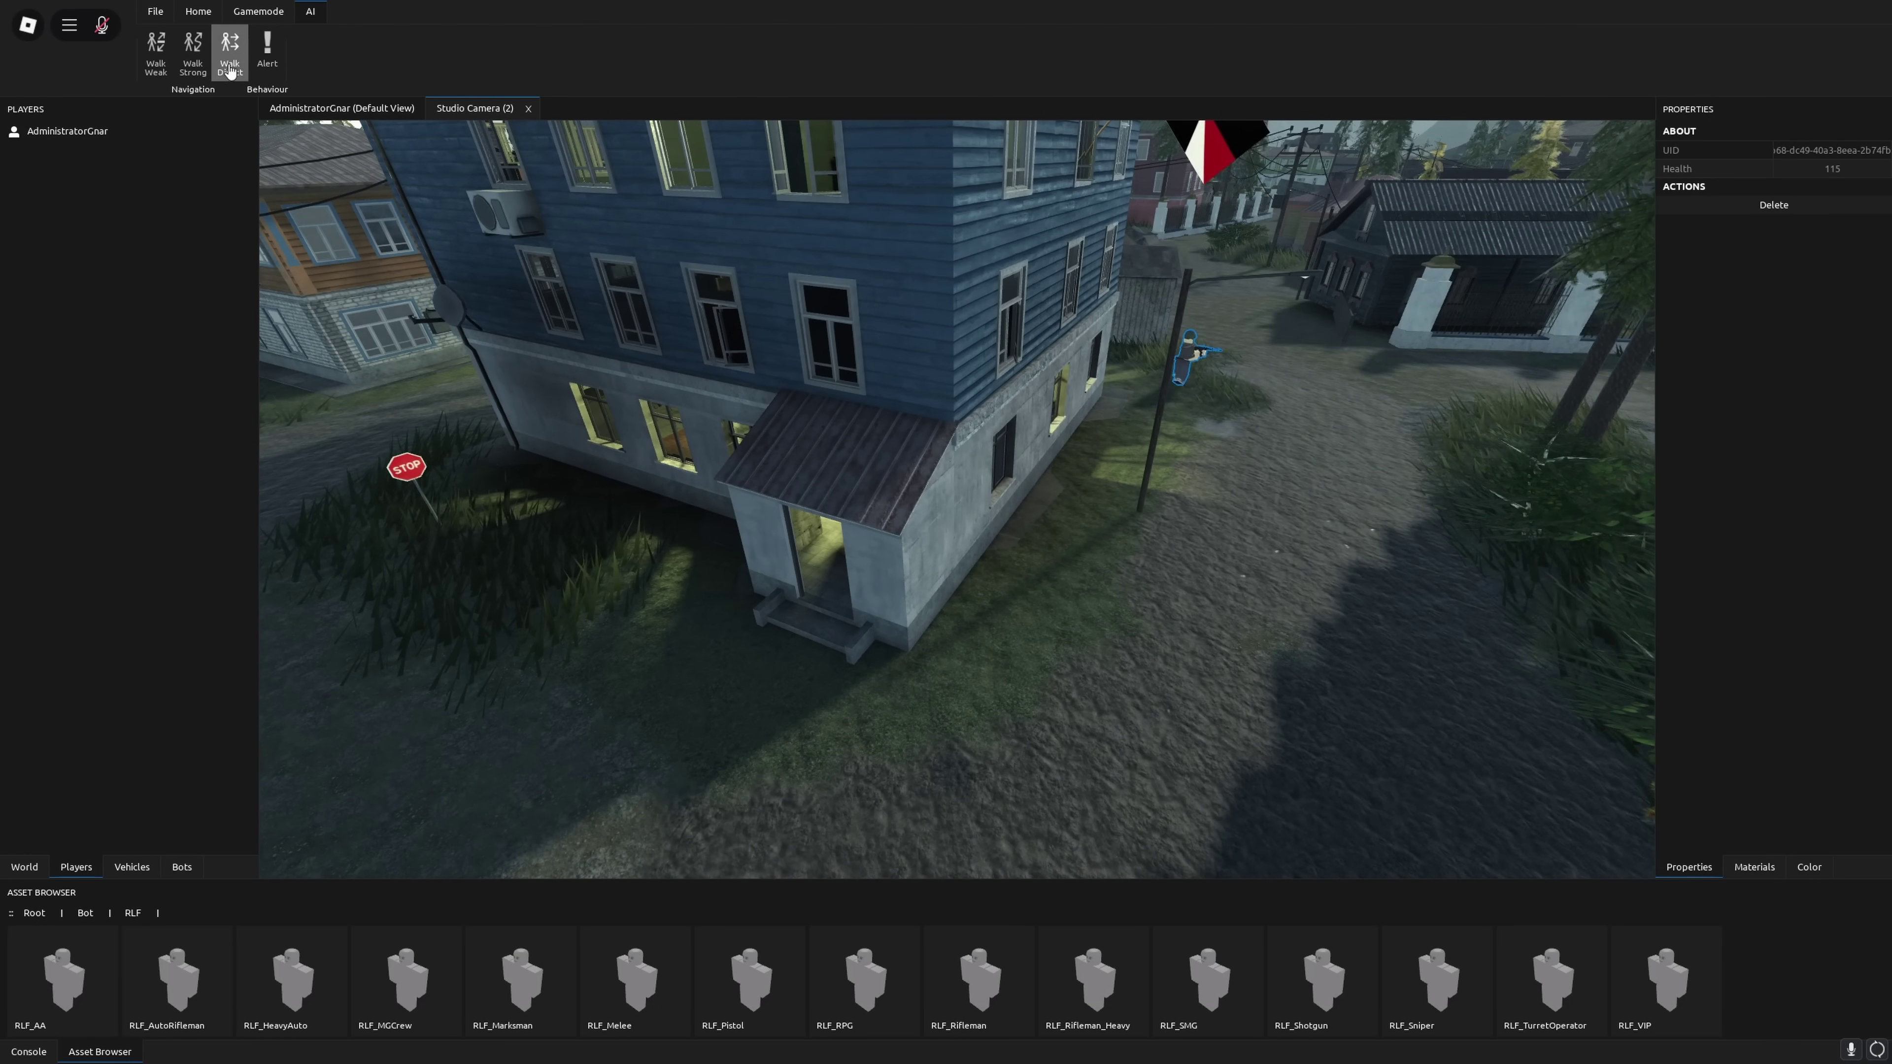
Send the bot toward the side wall of the blue house with Walk Direct and follow its movement.
{"action": "left_click", "coordinate": [1055, 477]}
{"action": "key", "text": "d"}
{"action": "right_click_drag", "start_coordinate": [1055, 477], "coordinate": [1055, 476]}
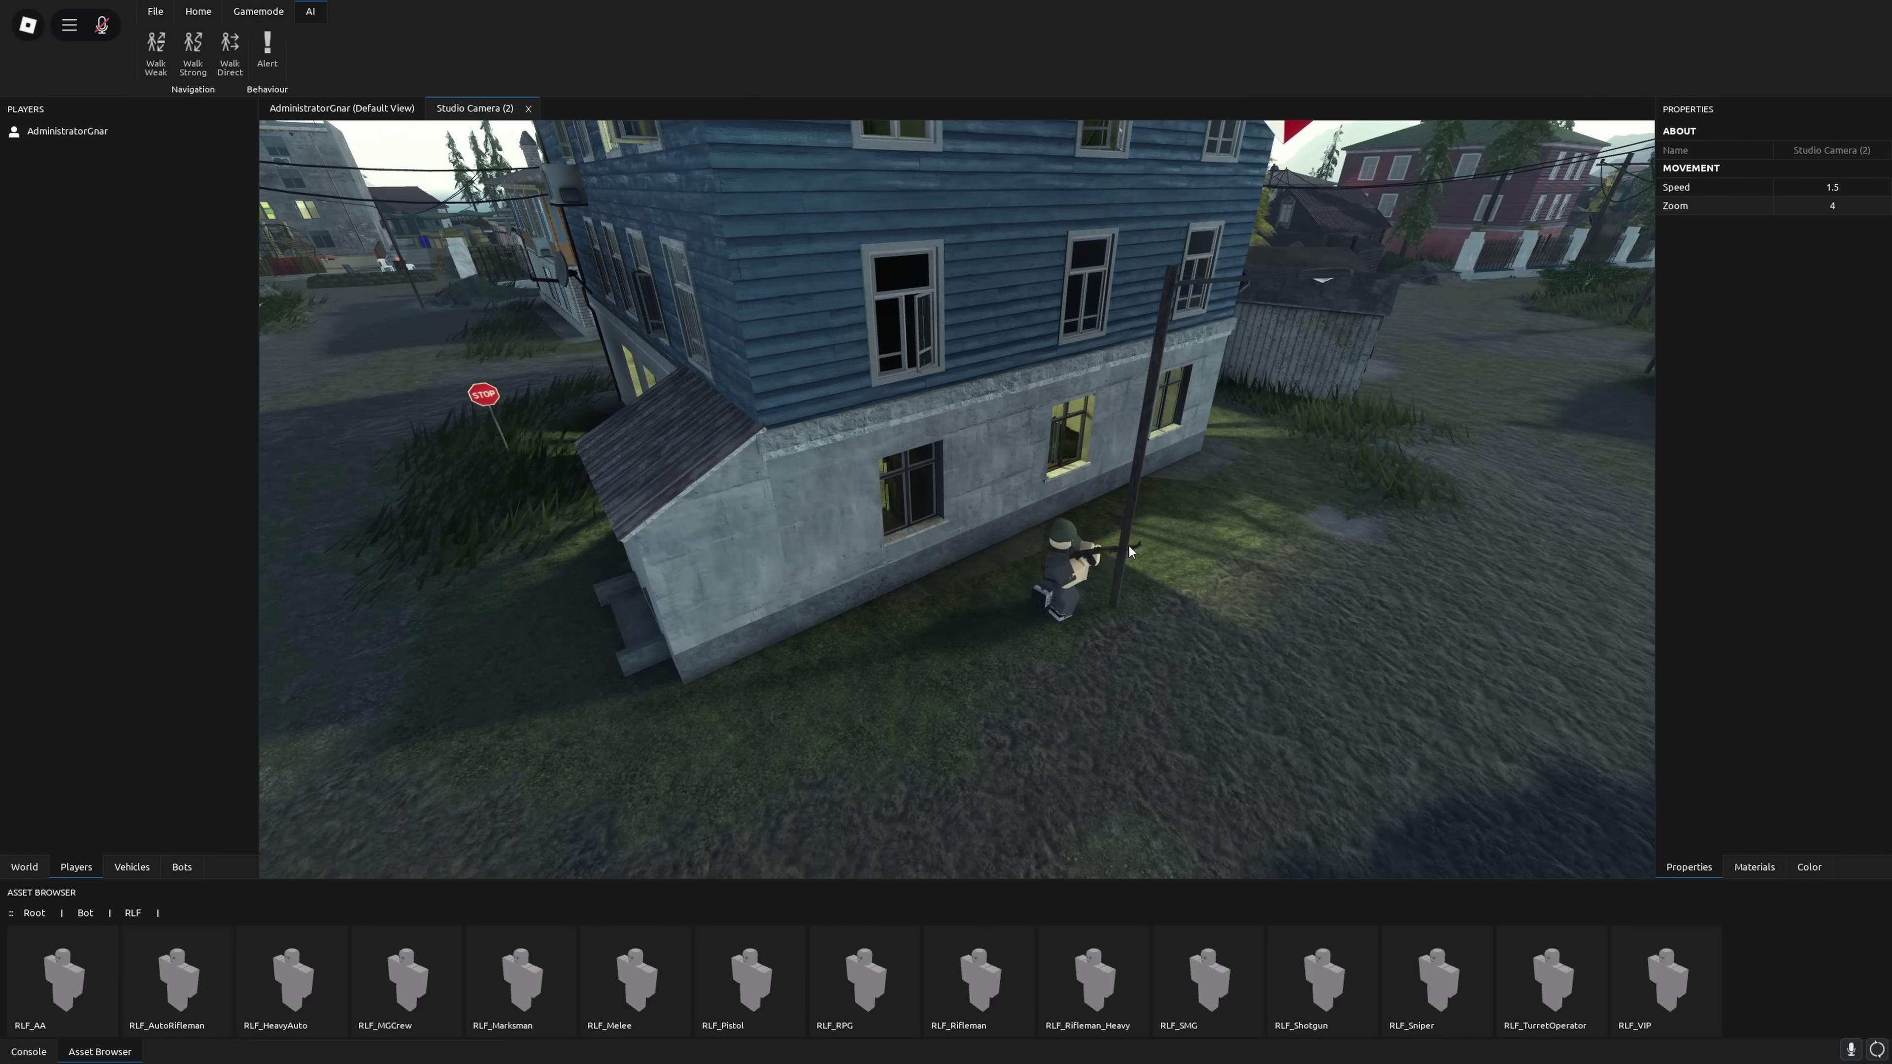
{"action": "key", "text": "d"}
{"action": "right_click_drag", "start_coordinate": [1061, 614], "coordinate": [1059, 607]}
{"action": "key", "text": "w"}
{"action": "key", "text": "e"}
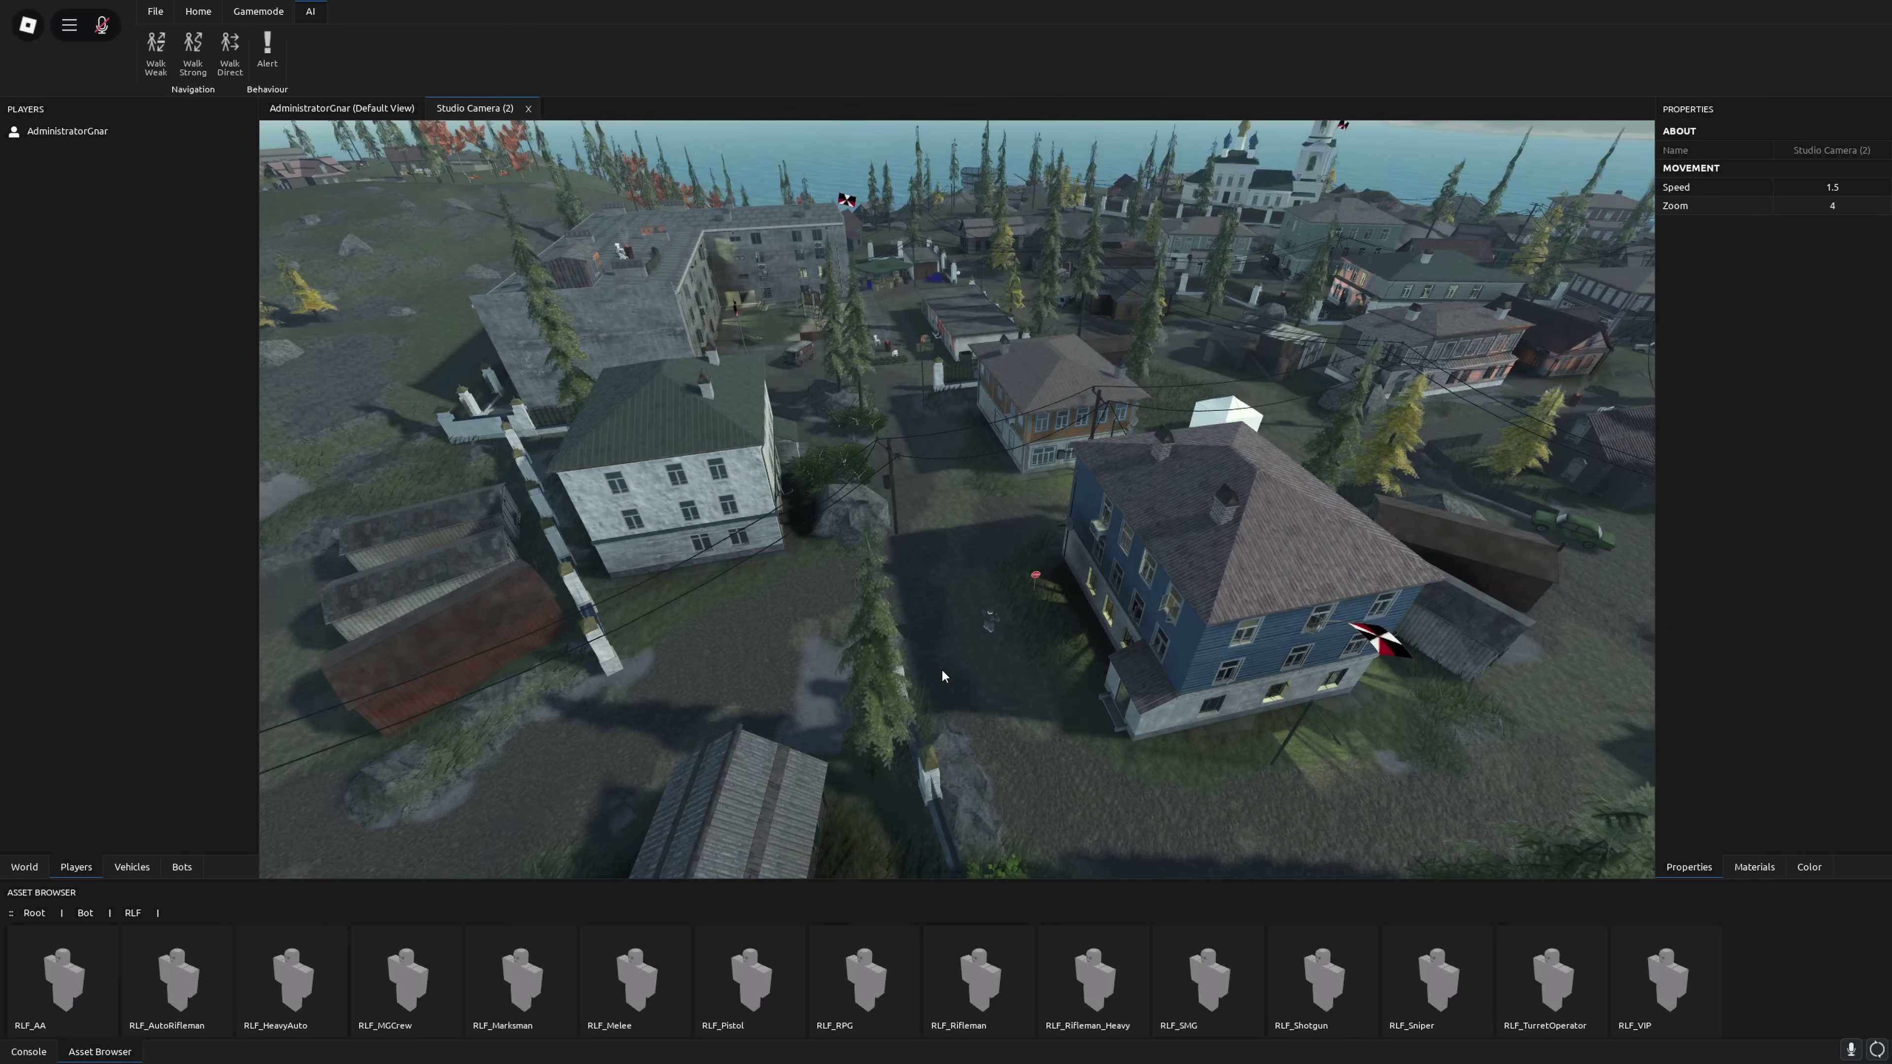
Go back to the bot asset categories and examine the bot beside the blue house up close.
{"action": "left_click", "coordinate": [989, 618]}
{"action": "left_click", "coordinate": [86, 913]}
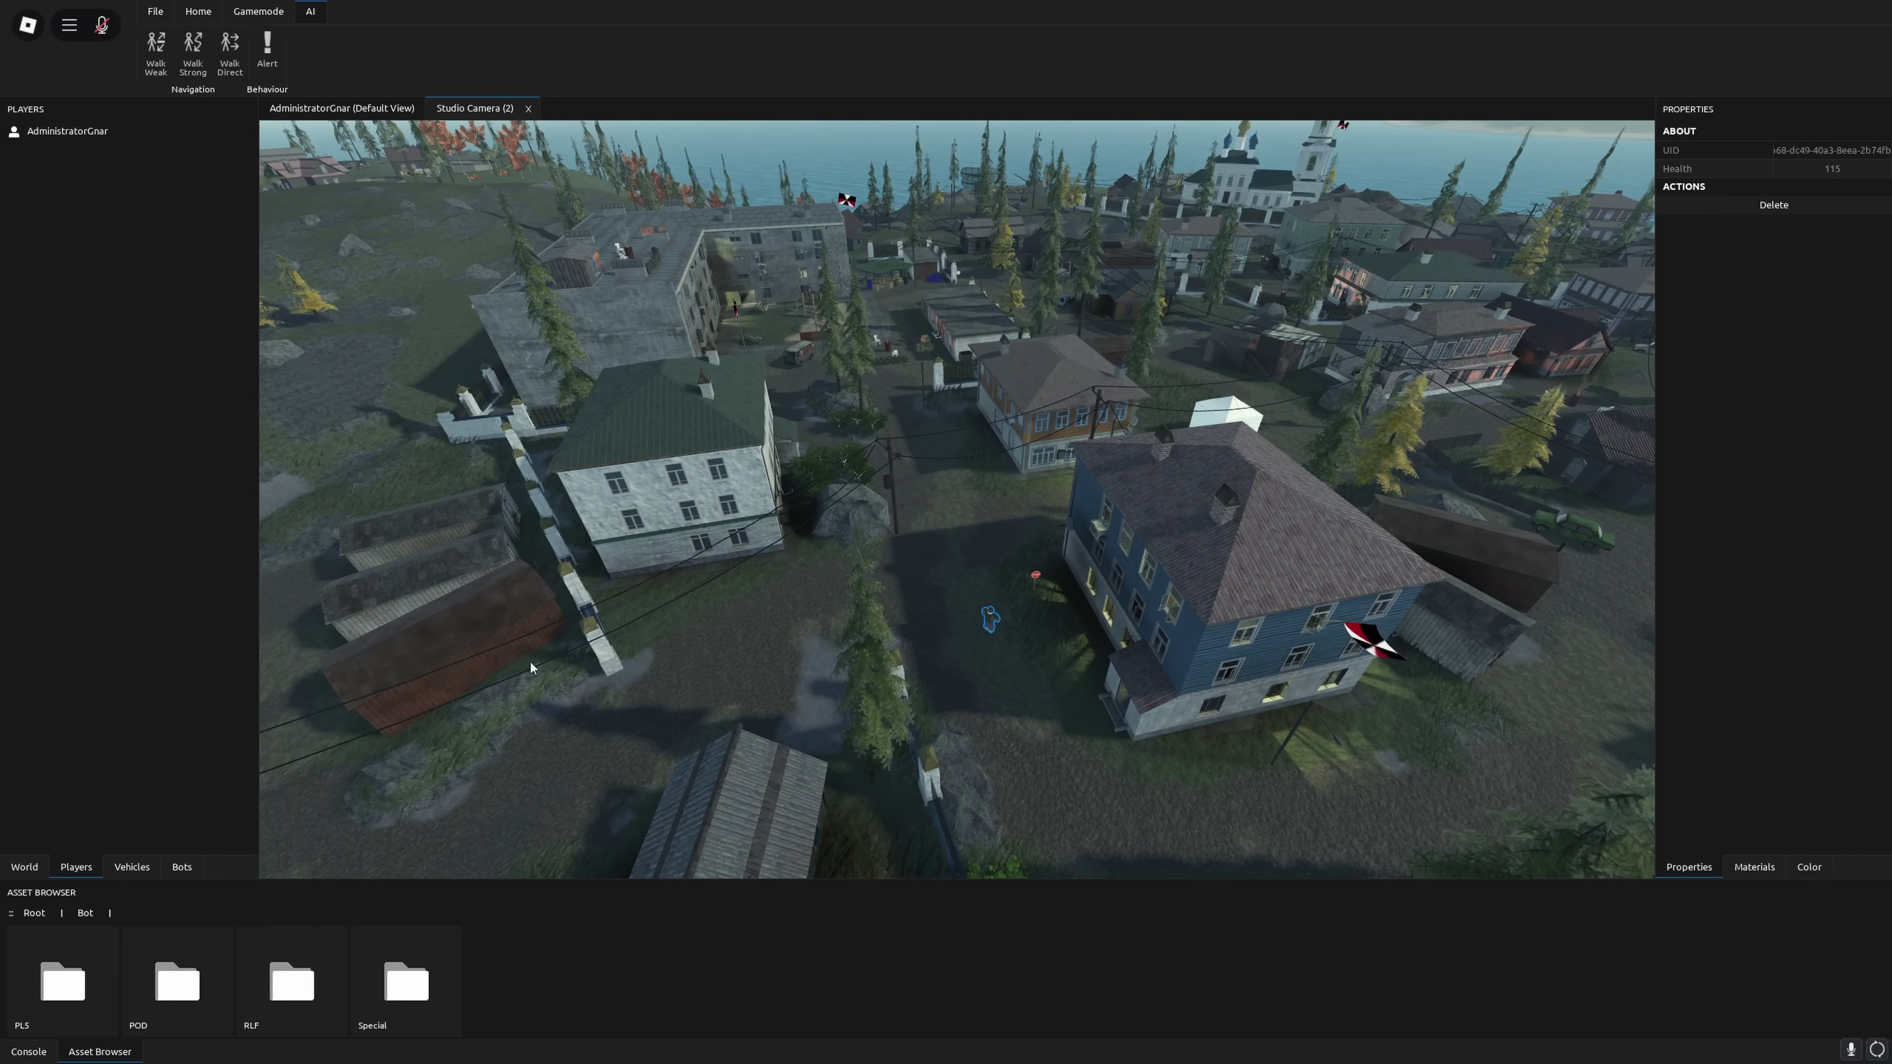
{"action": "key", "text": "w"}
{"action": "right_click_drag", "start_coordinate": [743, 609], "coordinate": [746, 669]}
{"action": "left_click", "coordinate": [840, 612]}
{"action": "key", "text": "a"}
{"action": "right_click_drag", "start_coordinate": [1135, 456], "coordinate": [1266, 479]}
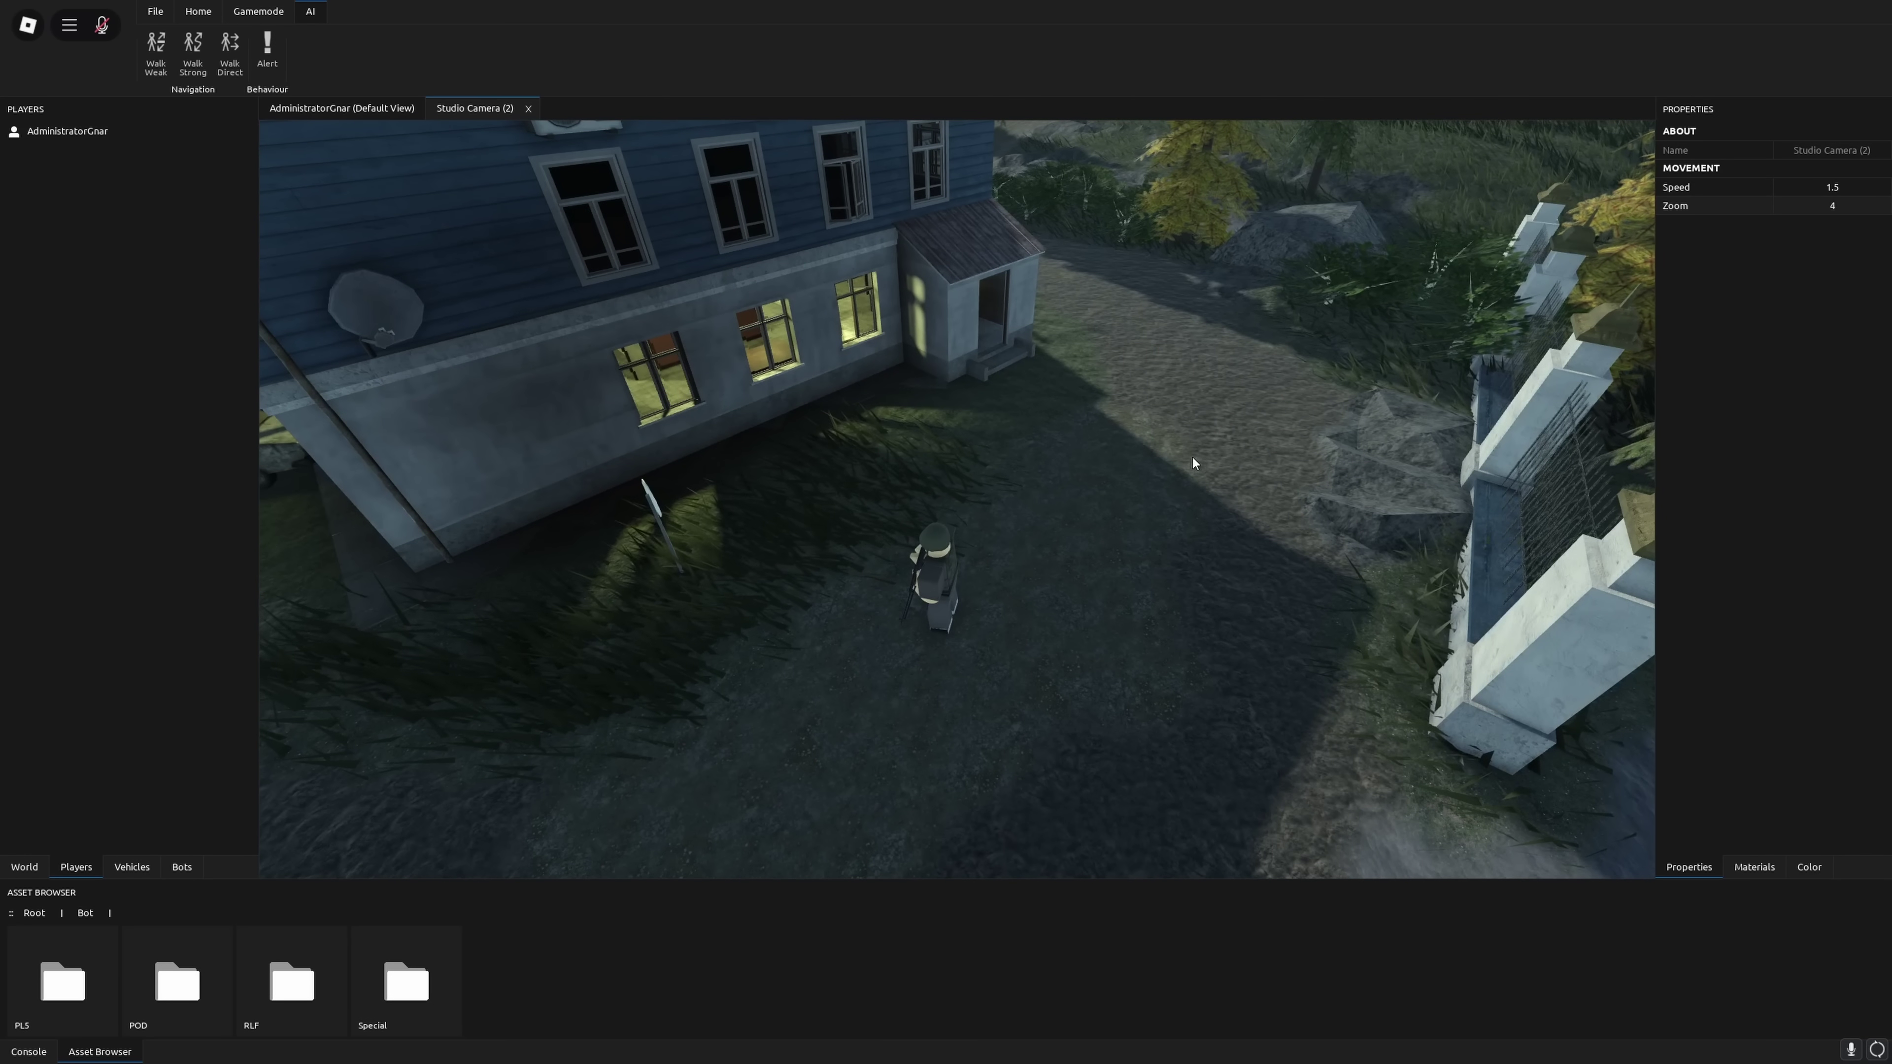
{"action": "left_click_drag", "start_coordinate": [1351, 409], "coordinate": [680, 765]}
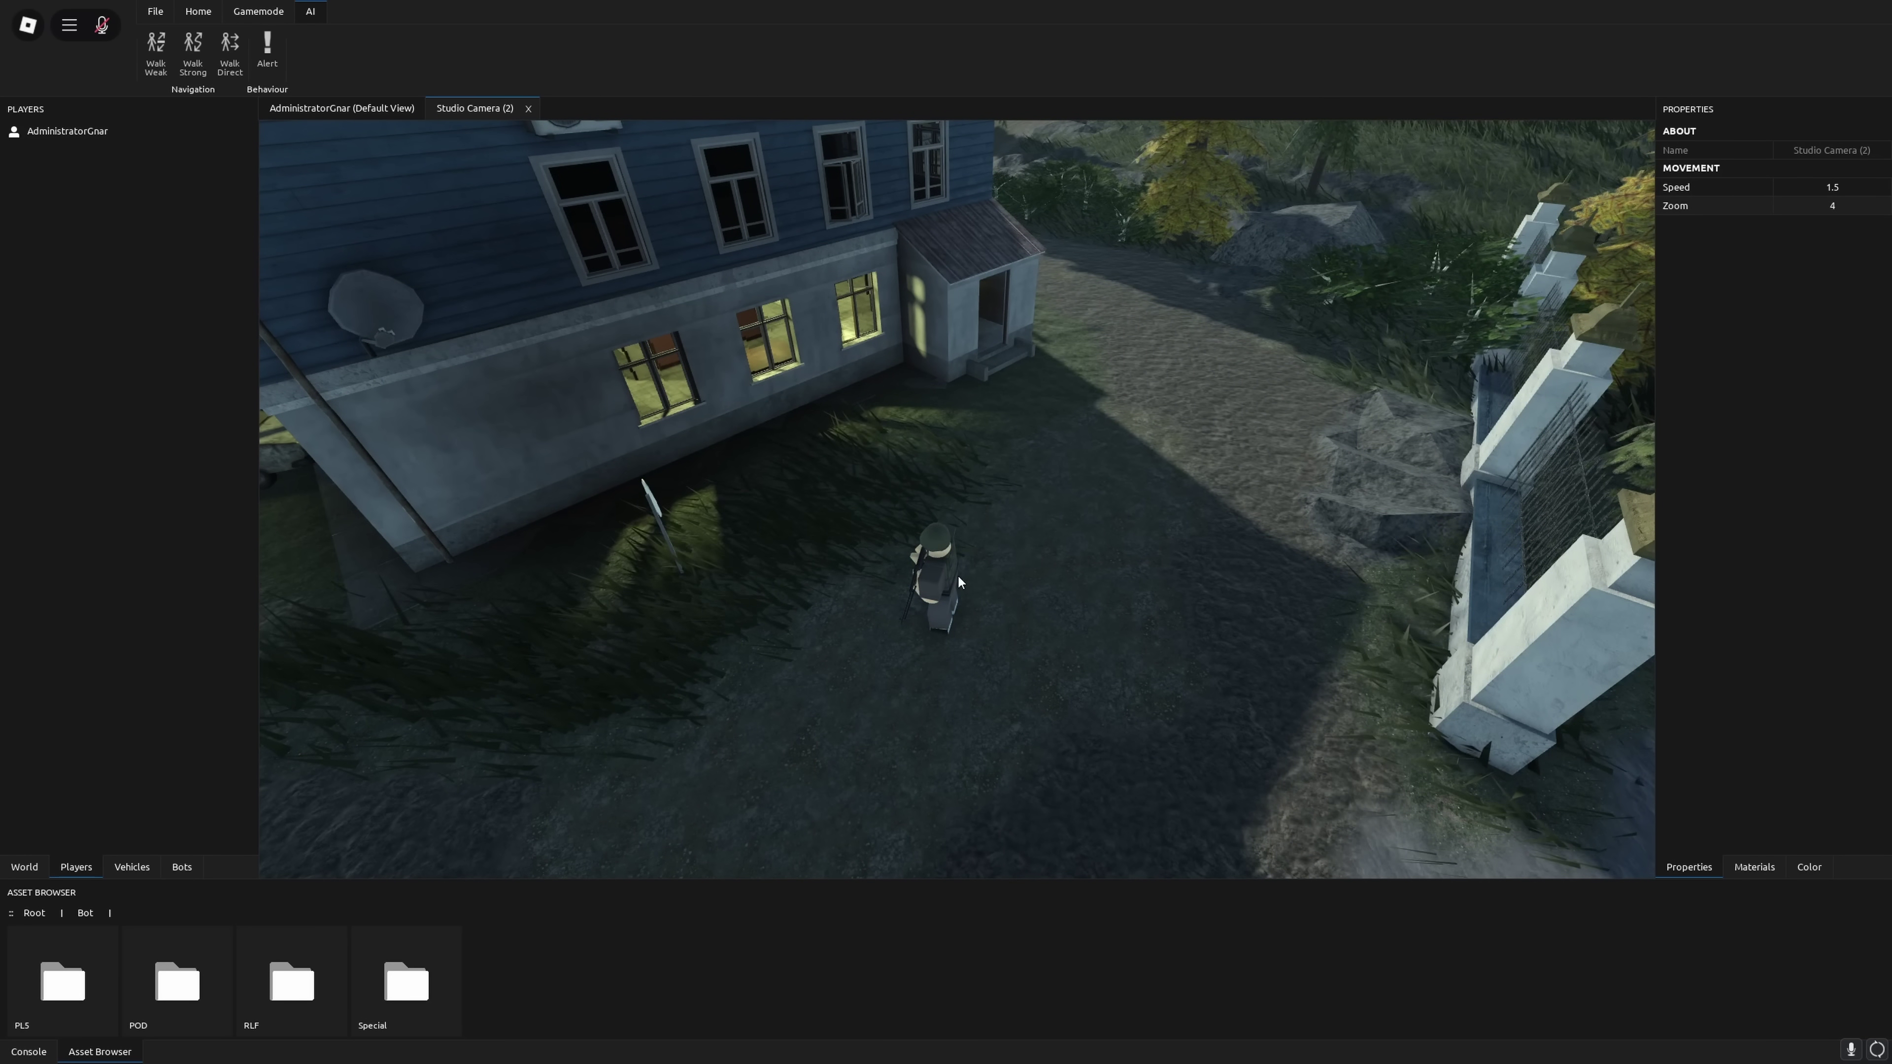
{"action": "scroll", "coordinate": [958, 574], "scroll_direction": "down", "scroll_amount": 5}
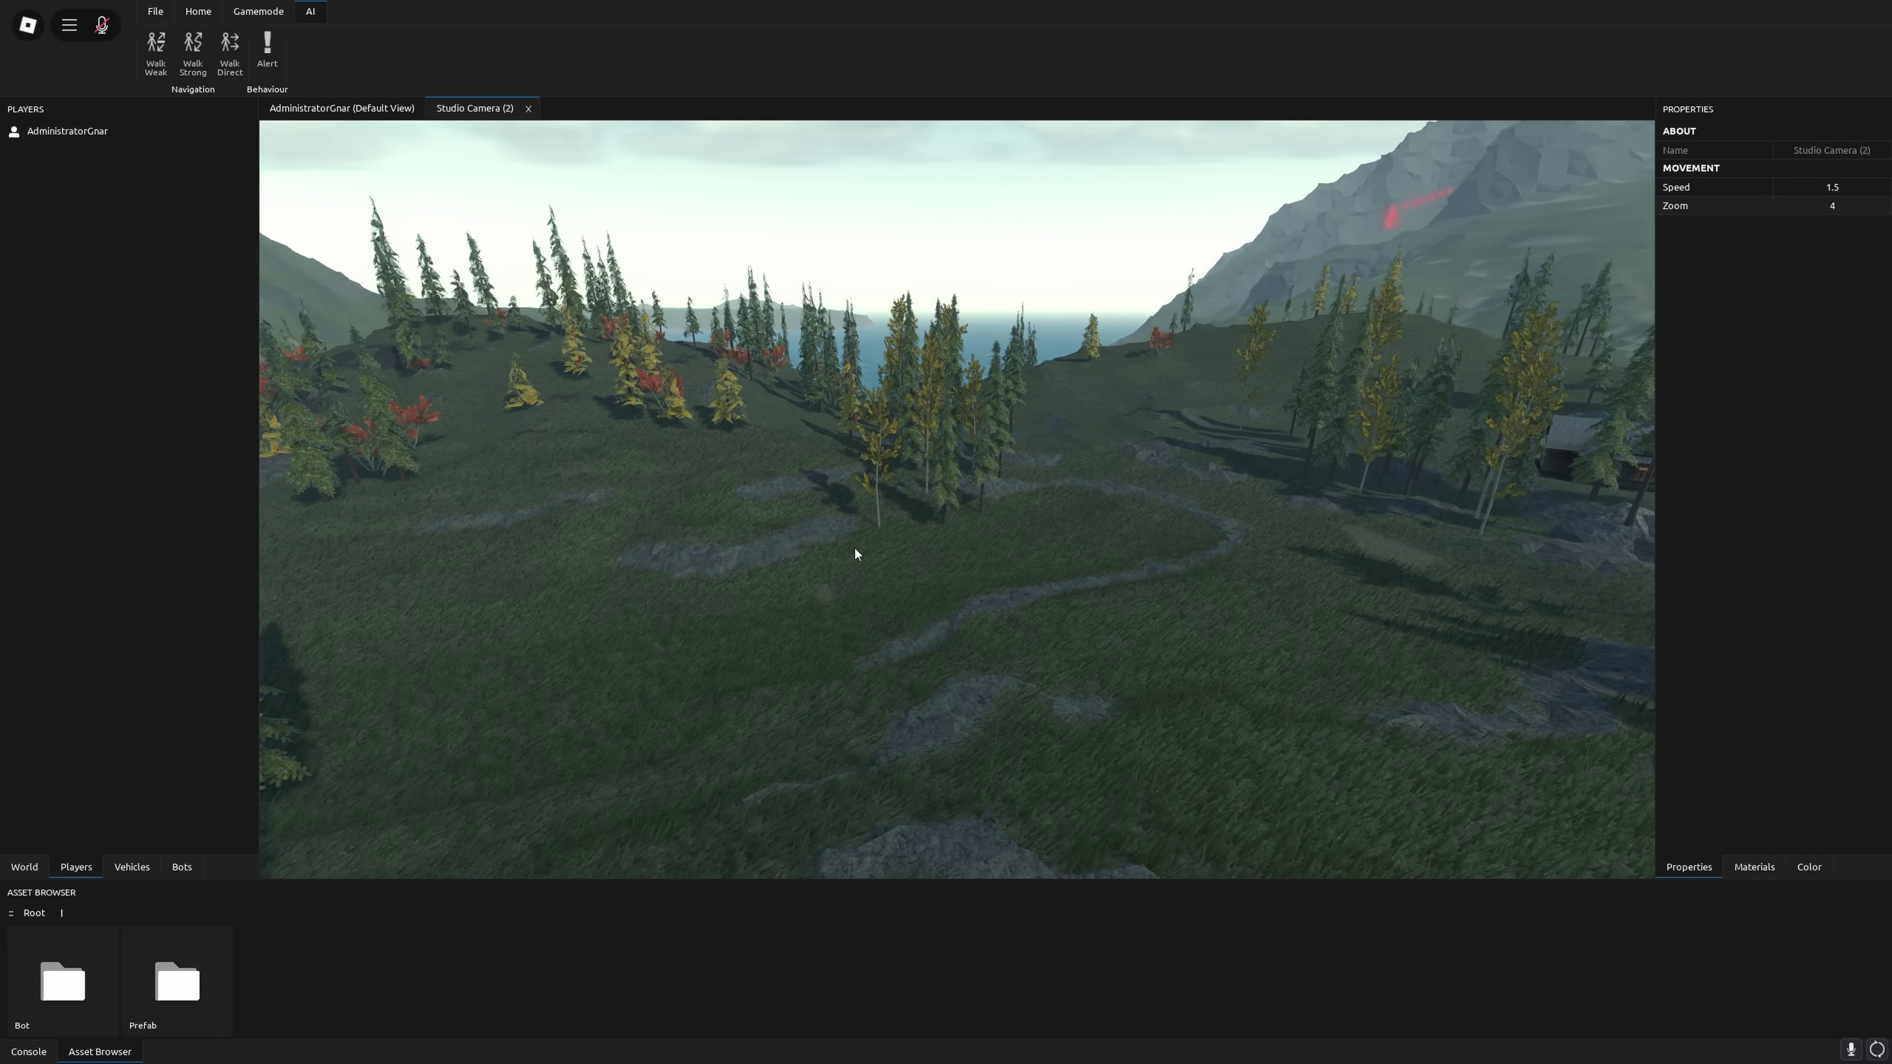
Set the green squad's spawn location in the grassy clearing between the trees.
{"action": "right_click_drag", "start_coordinate": [397, 745], "coordinate": [477, 738]}
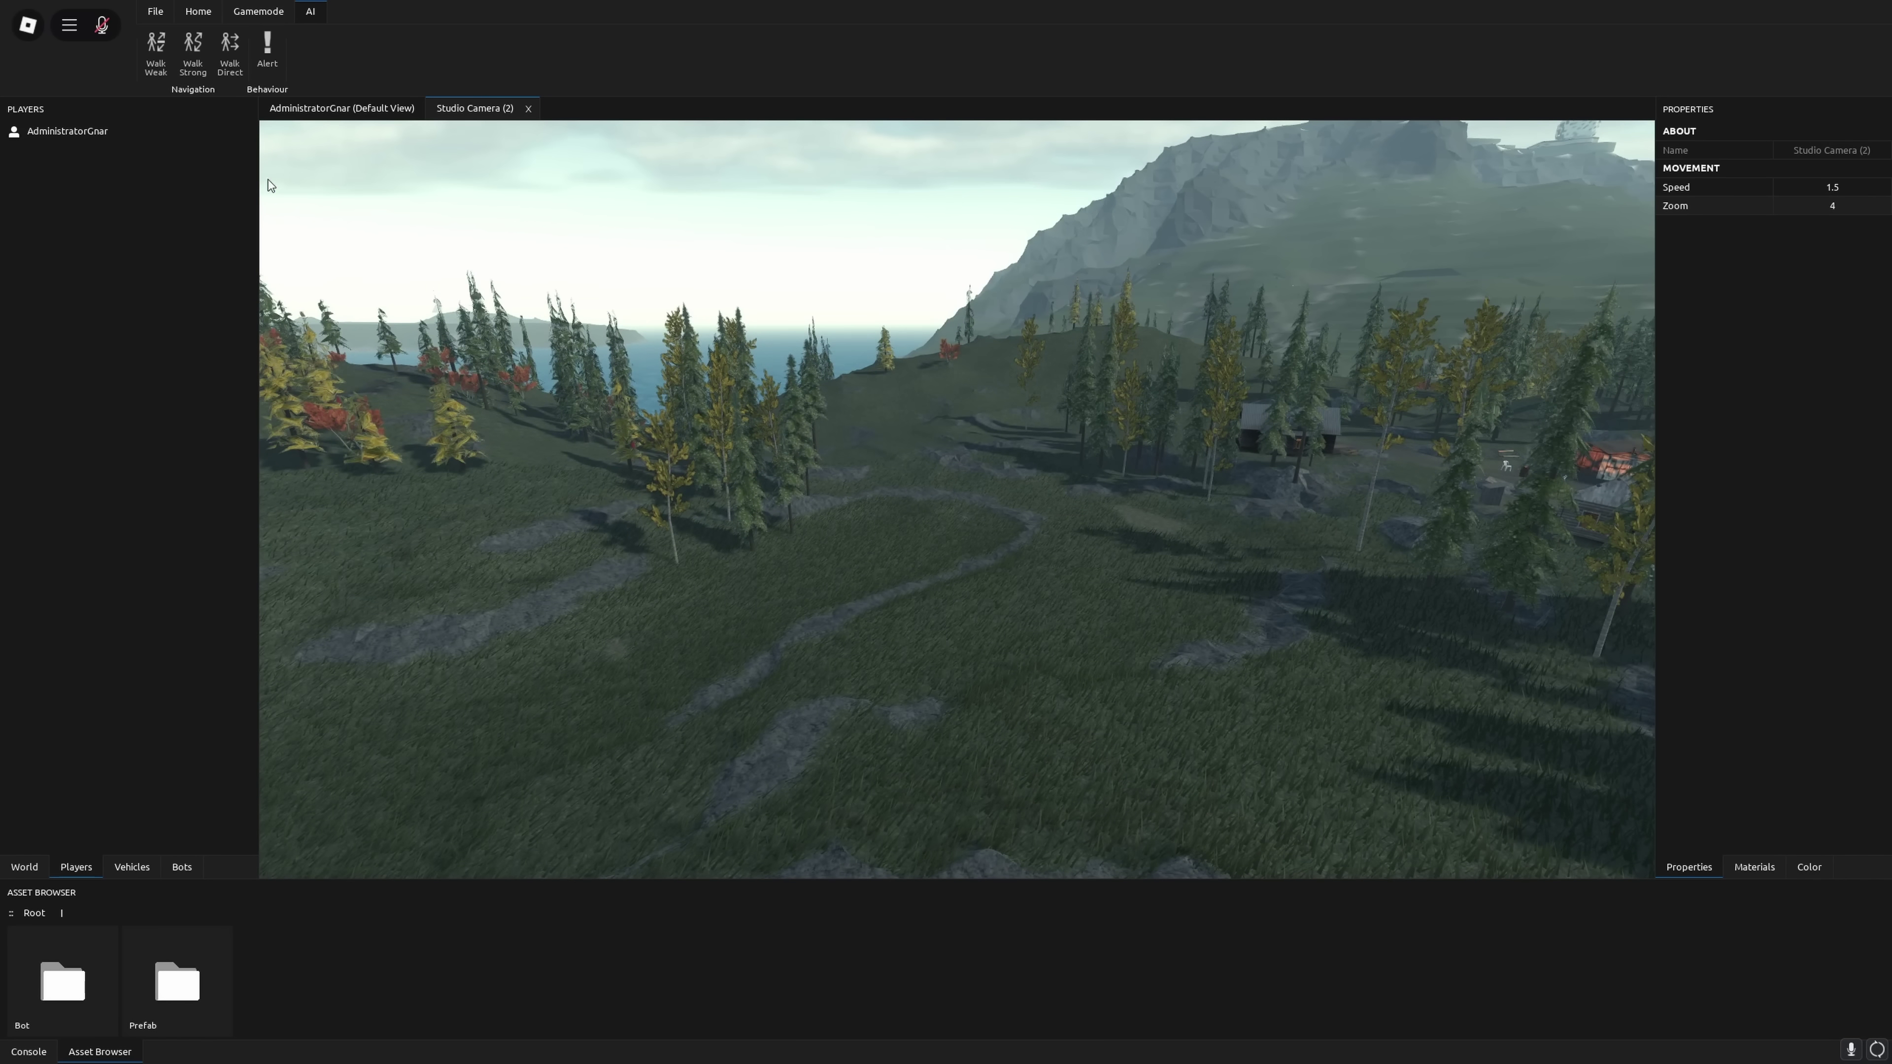
{"action": "left_click", "coordinate": [206, 26]}
{"action": "left_click", "coordinate": [246, 22]}
{"action": "left_click", "coordinate": [196, 20]}
{"action": "left_click", "coordinate": [254, 21]}
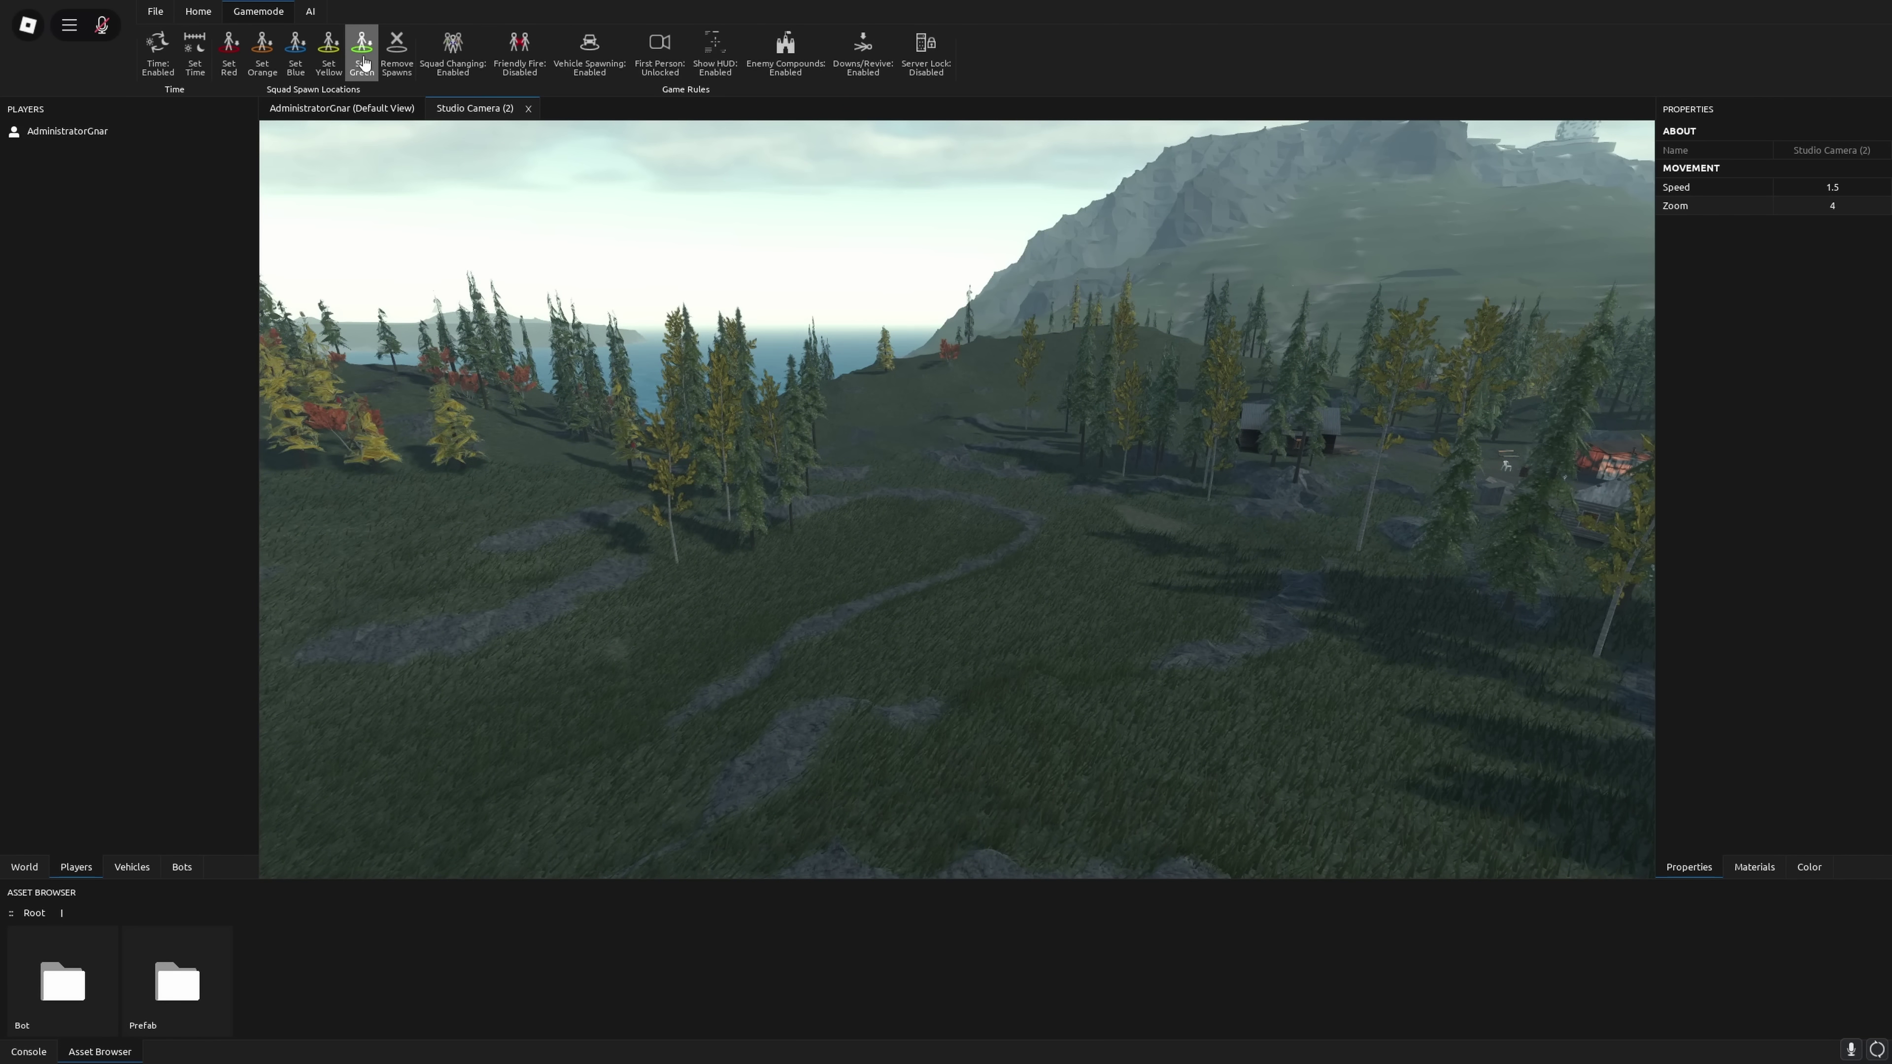
{"action": "left_click", "coordinate": [364, 74]}
{"action": "right_click_drag", "start_coordinate": [645, 350], "coordinate": [644, 350]}
{"action": "key", "text": "w"}
{"action": "key", "text": "a"}
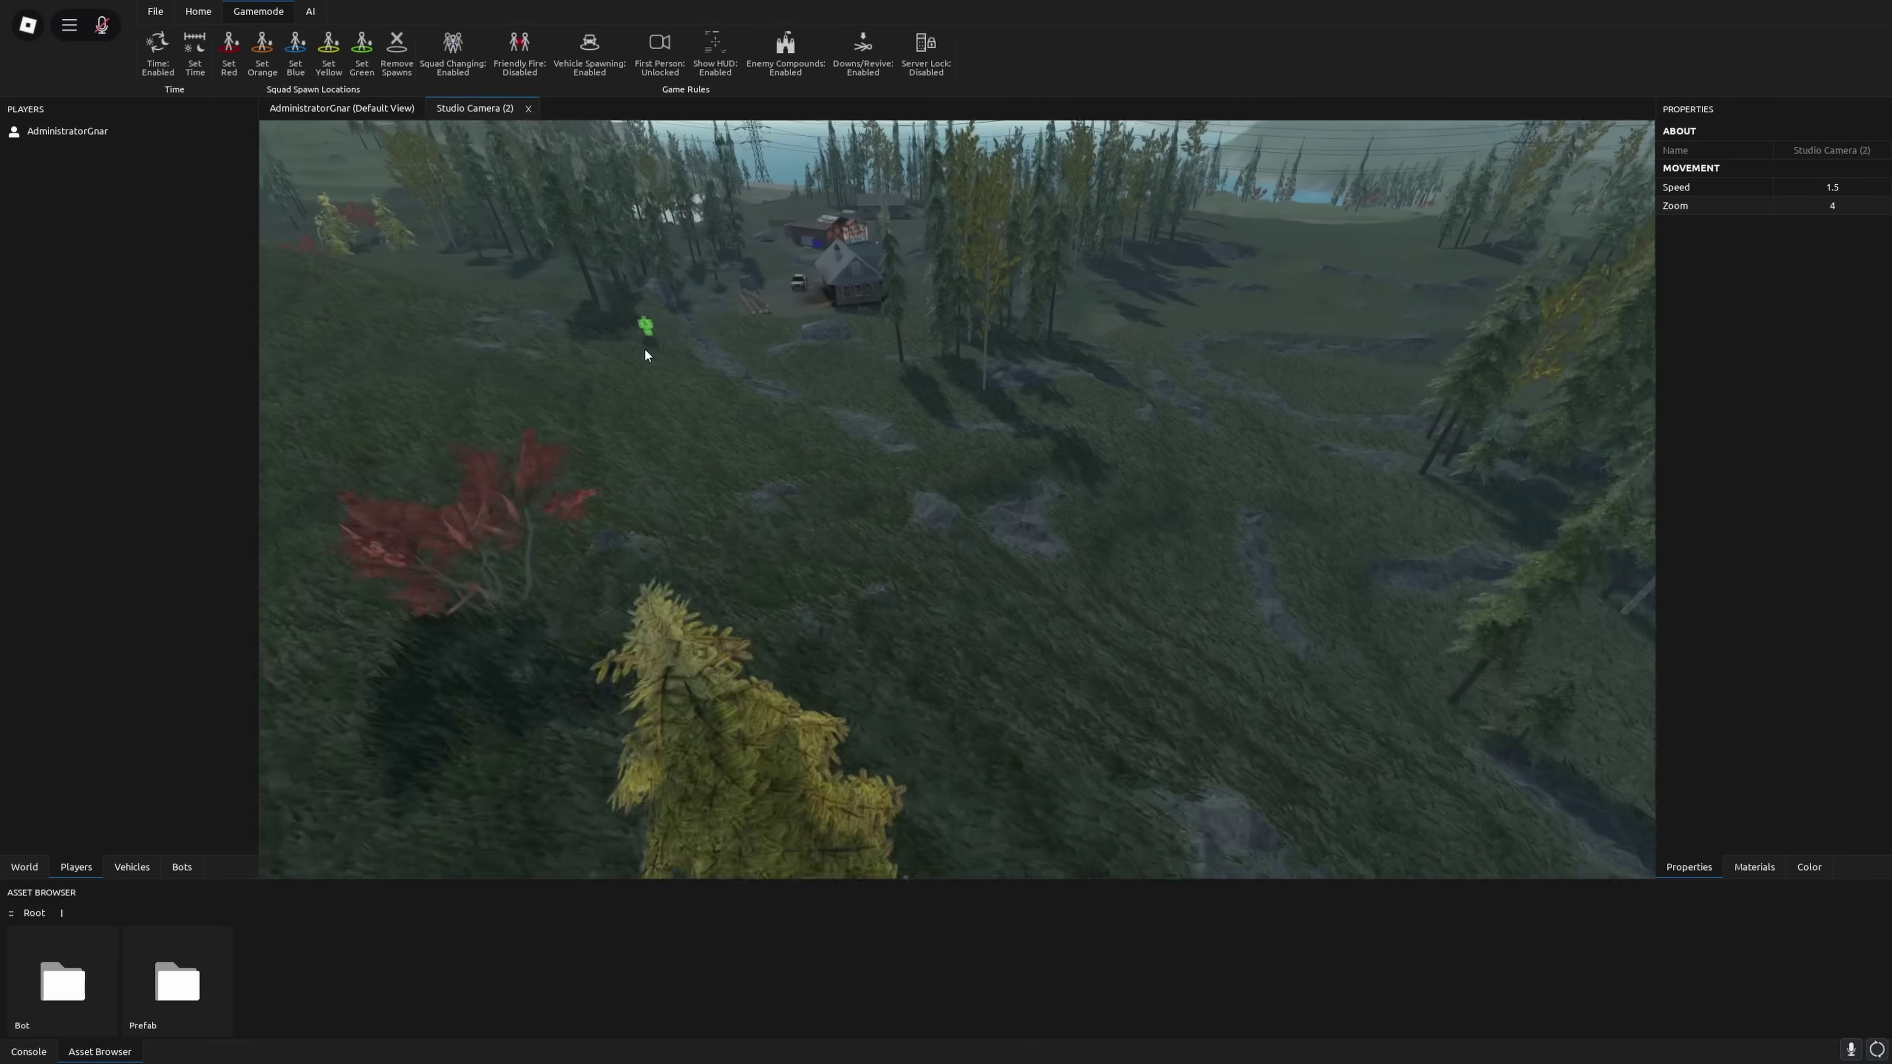
{"action": "key", "text": "s"}
{"action": "right_click_drag", "start_coordinate": [645, 347], "coordinate": [645, 349]}
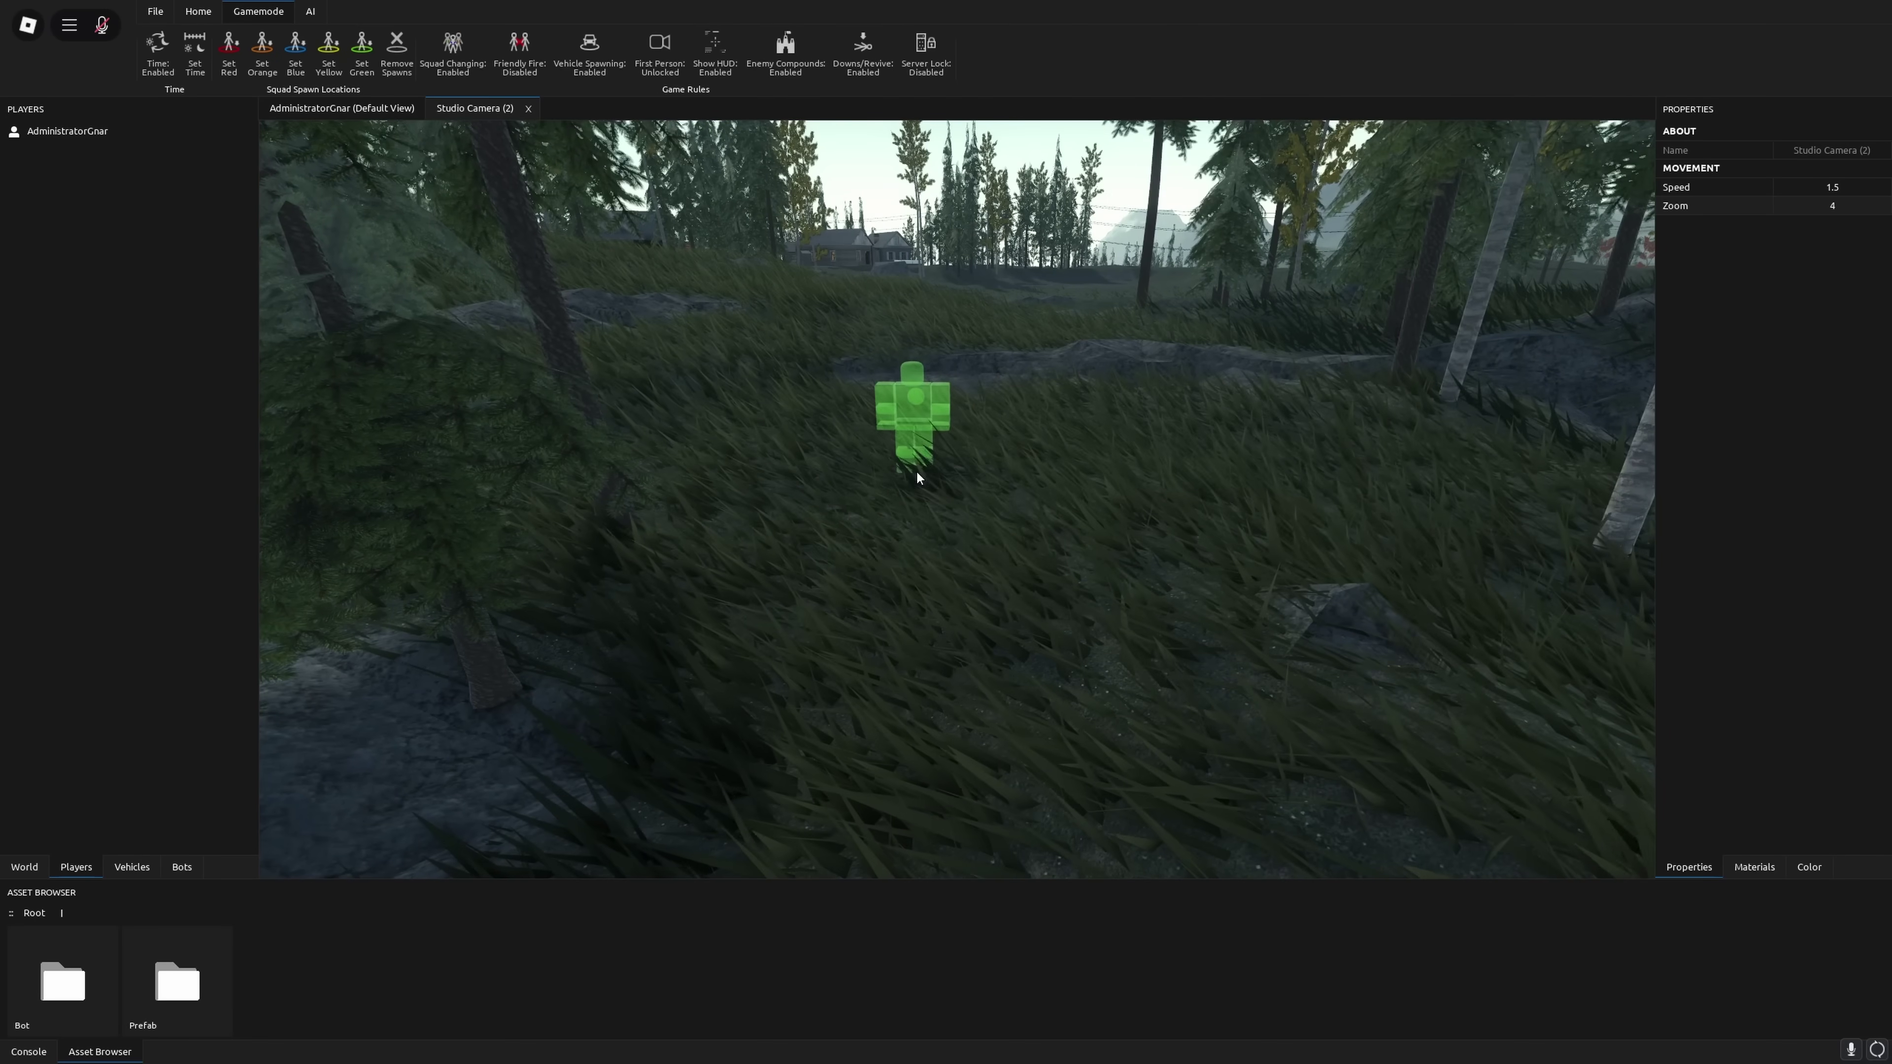
Assign the listed player to the Green squad and respawn them at the green spawn location.
{"action": "left_click", "coordinate": [48, 132]}
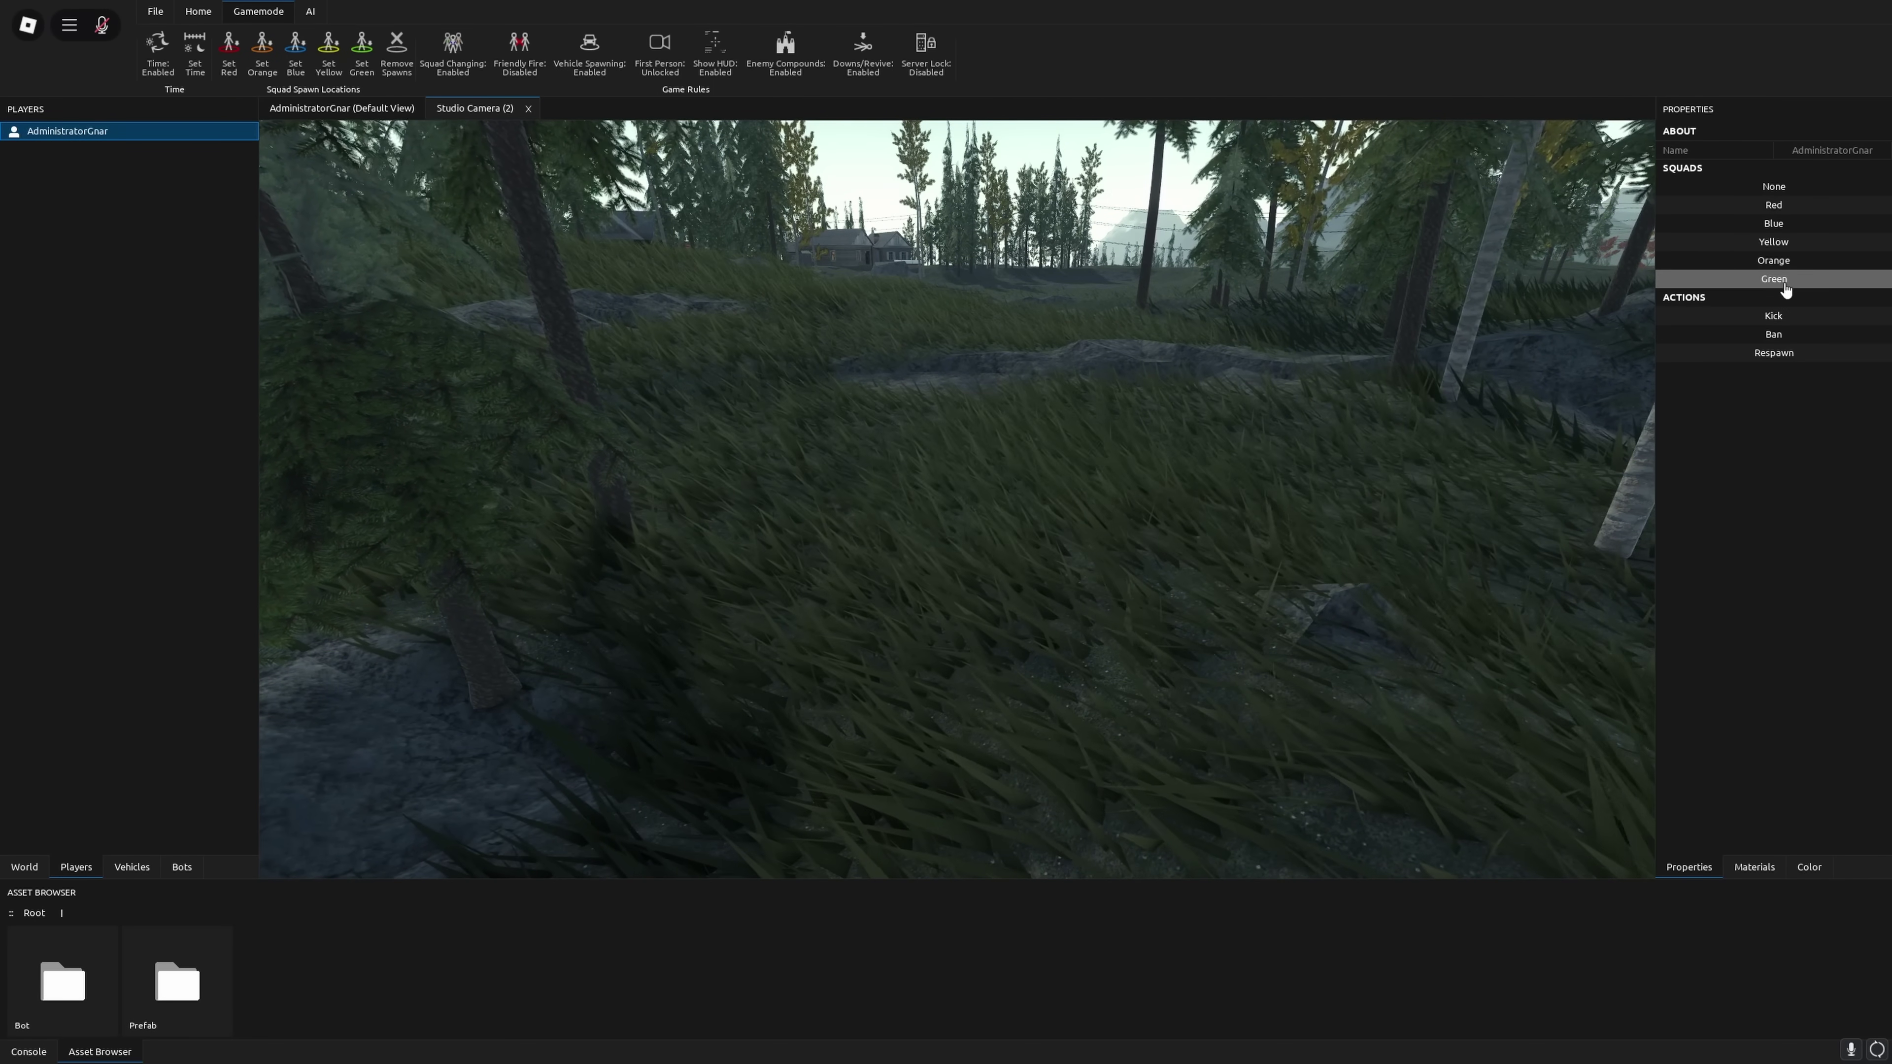
{"action": "left_click", "coordinate": [1202, 446]}
{"action": "key", "text": "w"}
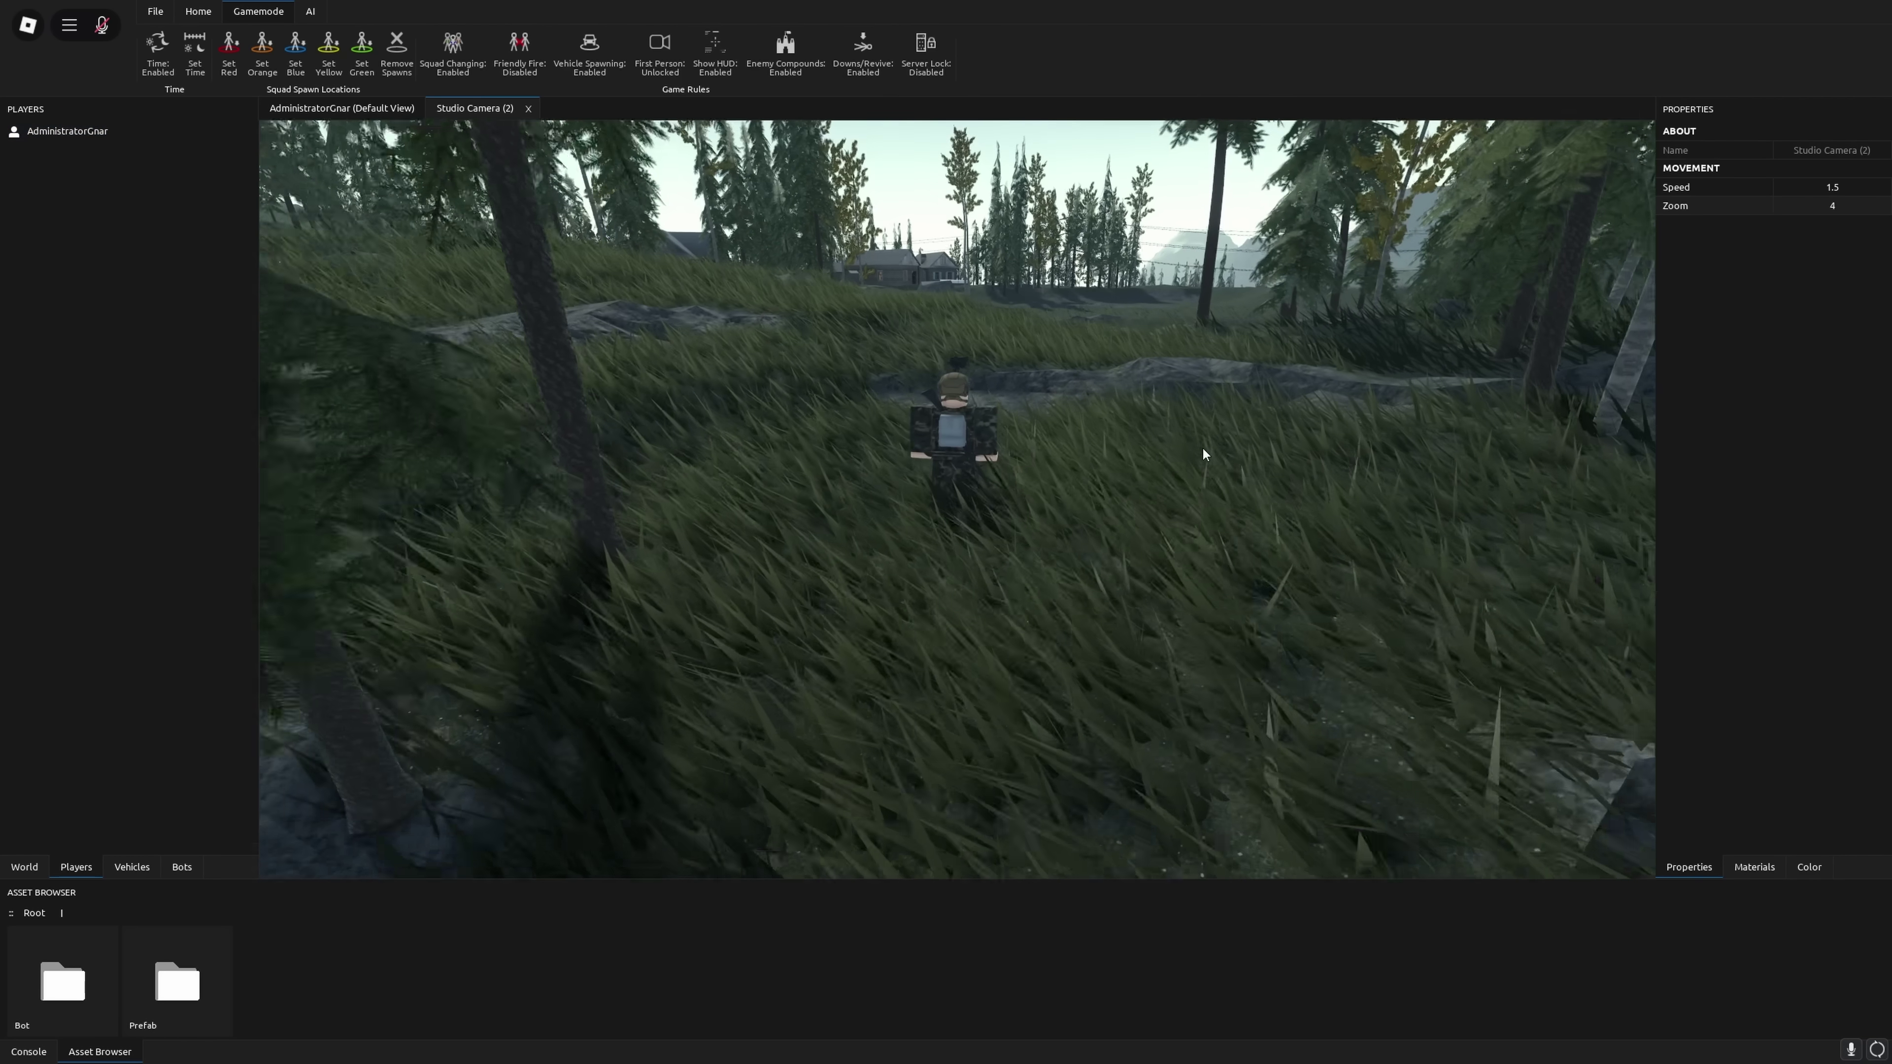
Leave the editor for normal gameplay and equip the AK-103.
{"action": "right_click_drag", "start_coordinate": [1201, 446], "coordinate": [1190, 439]}
{"action": "key", "text": "p"}
{"action": "key", "text": "1"}
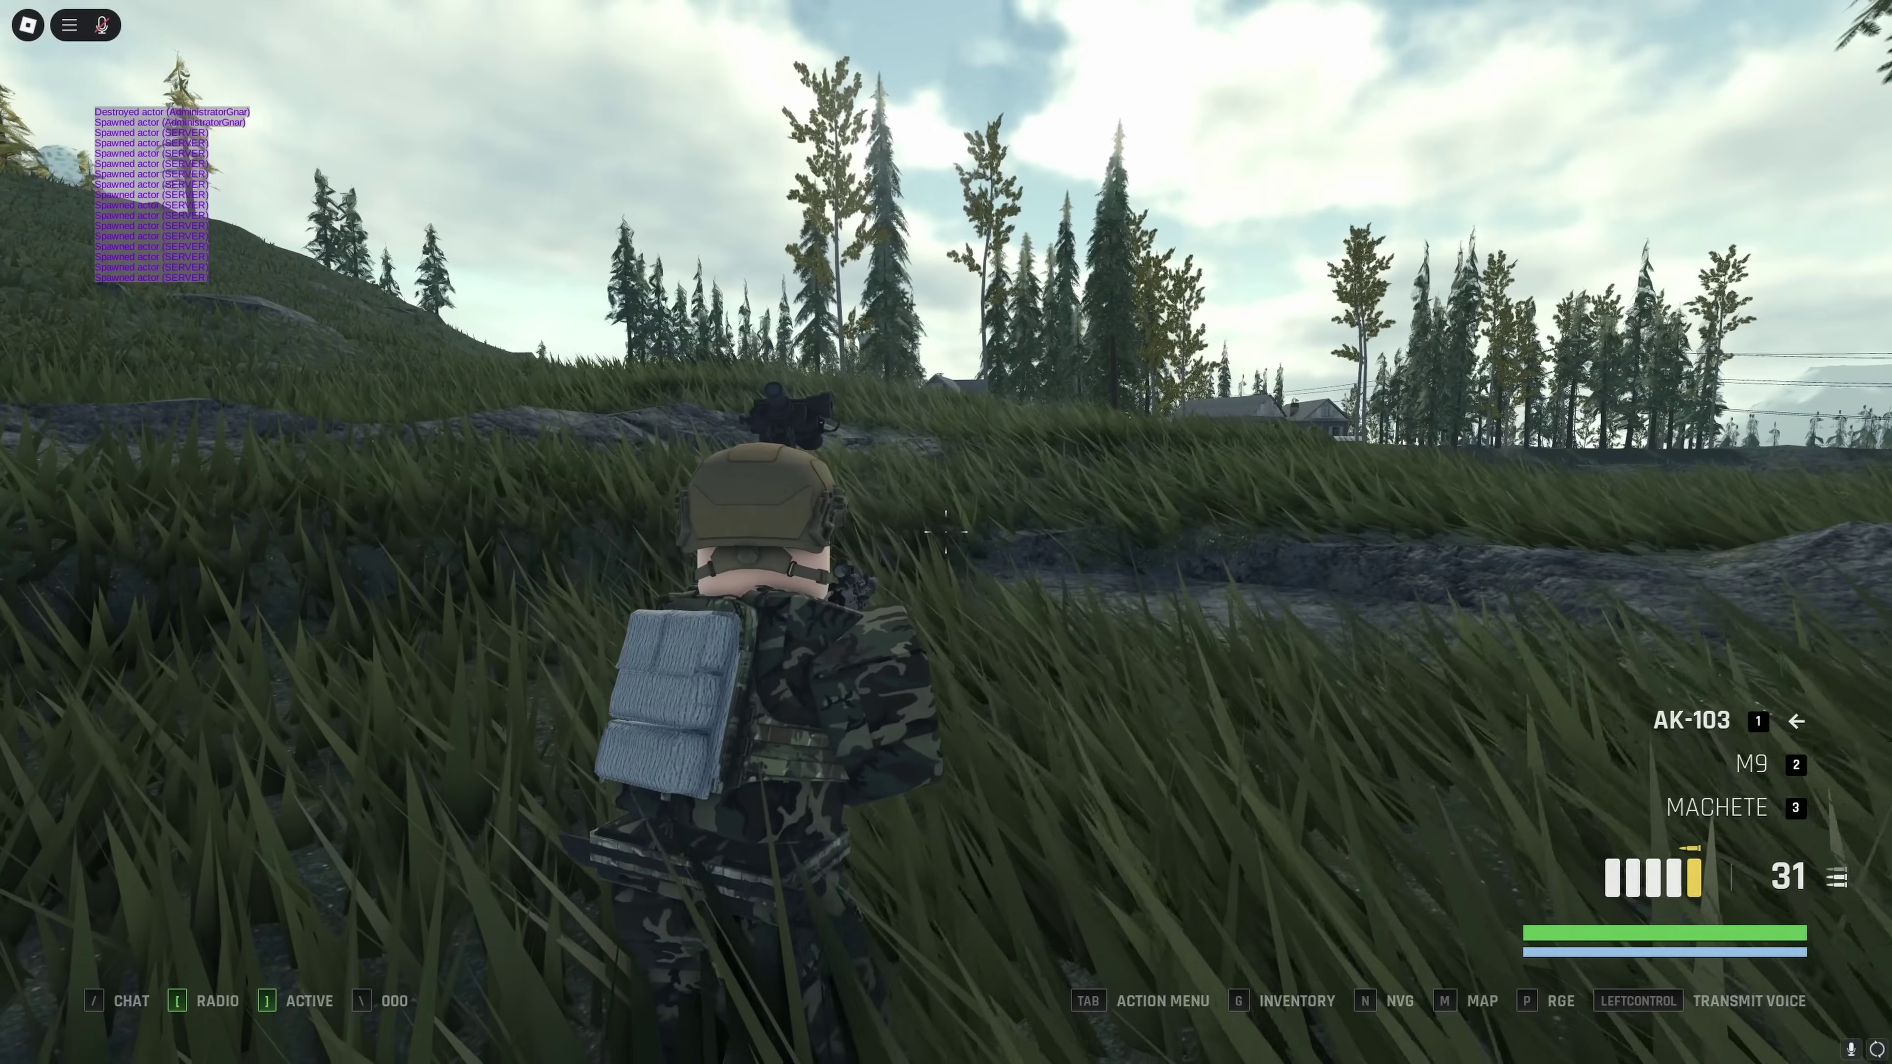
Return to the real-time game editor and display the gamemode settings.
{"action": "key", "text": "p"}
{"action": "key", "text": "w"}
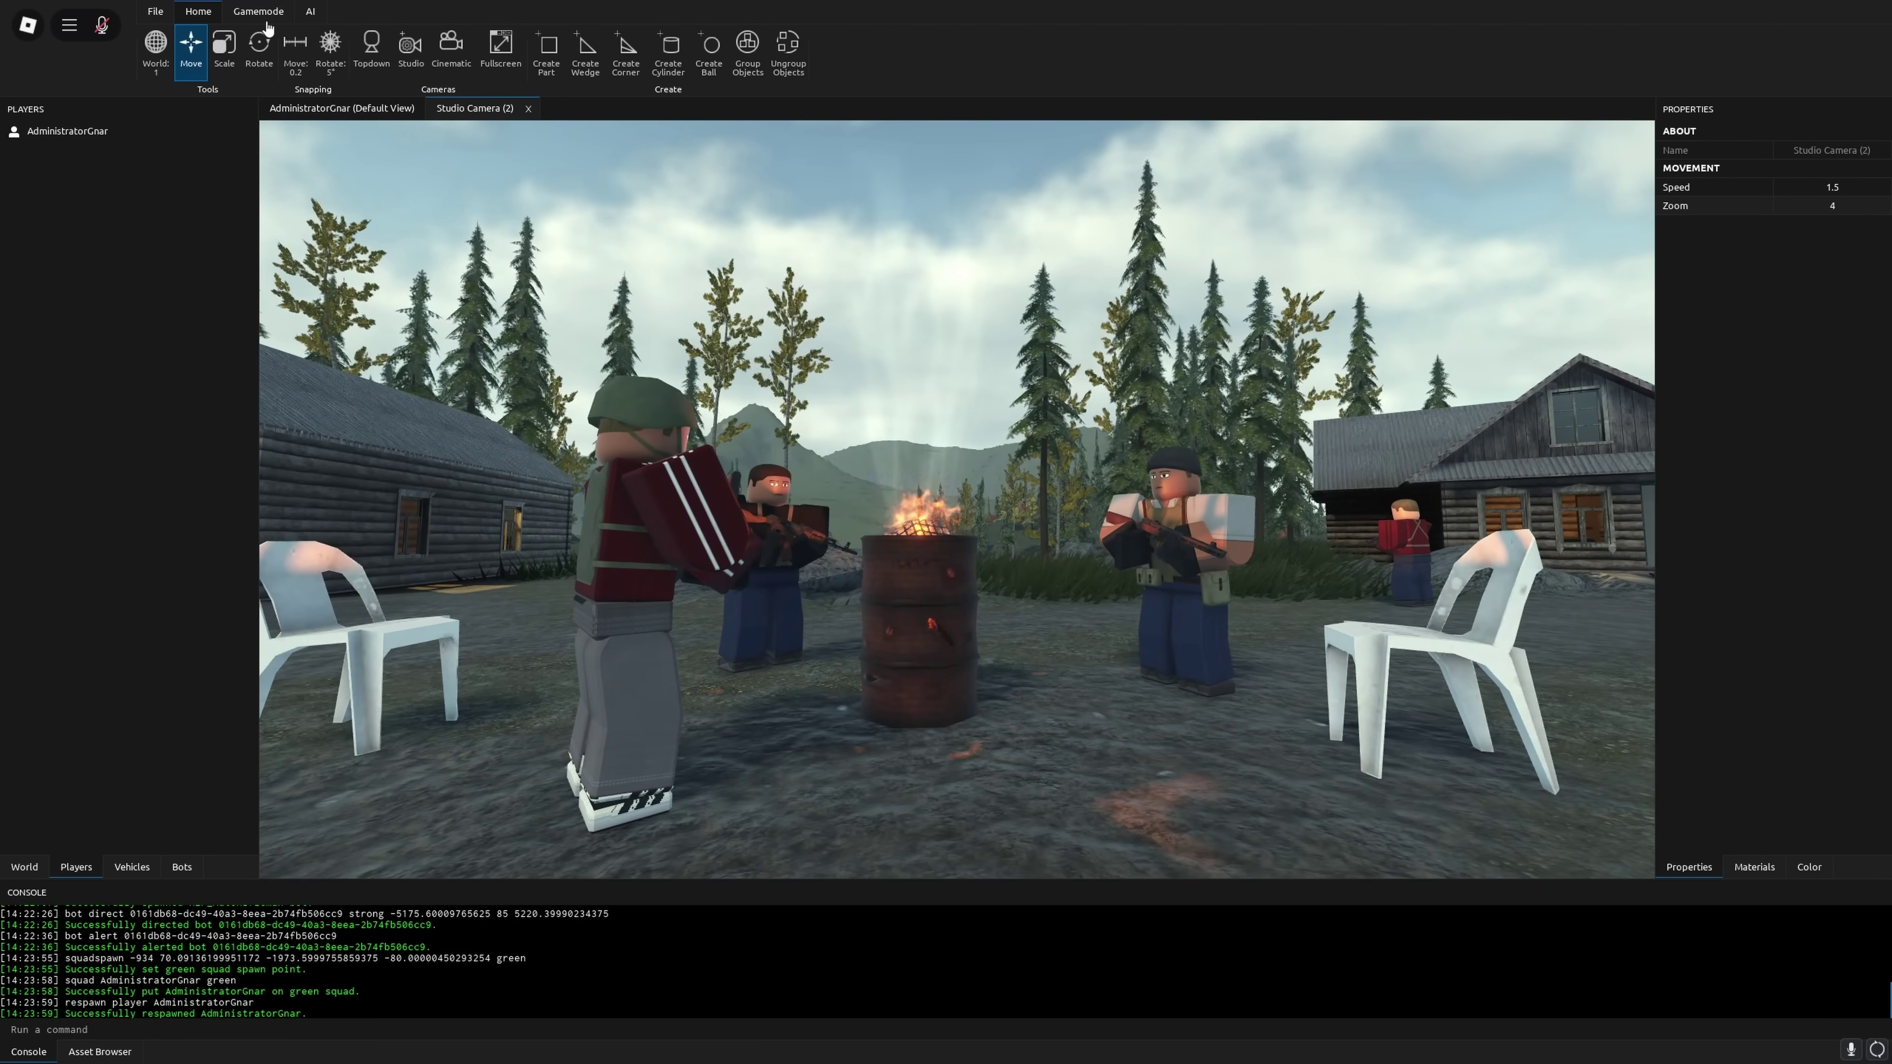
{"action": "left_click", "coordinate": [267, 21]}
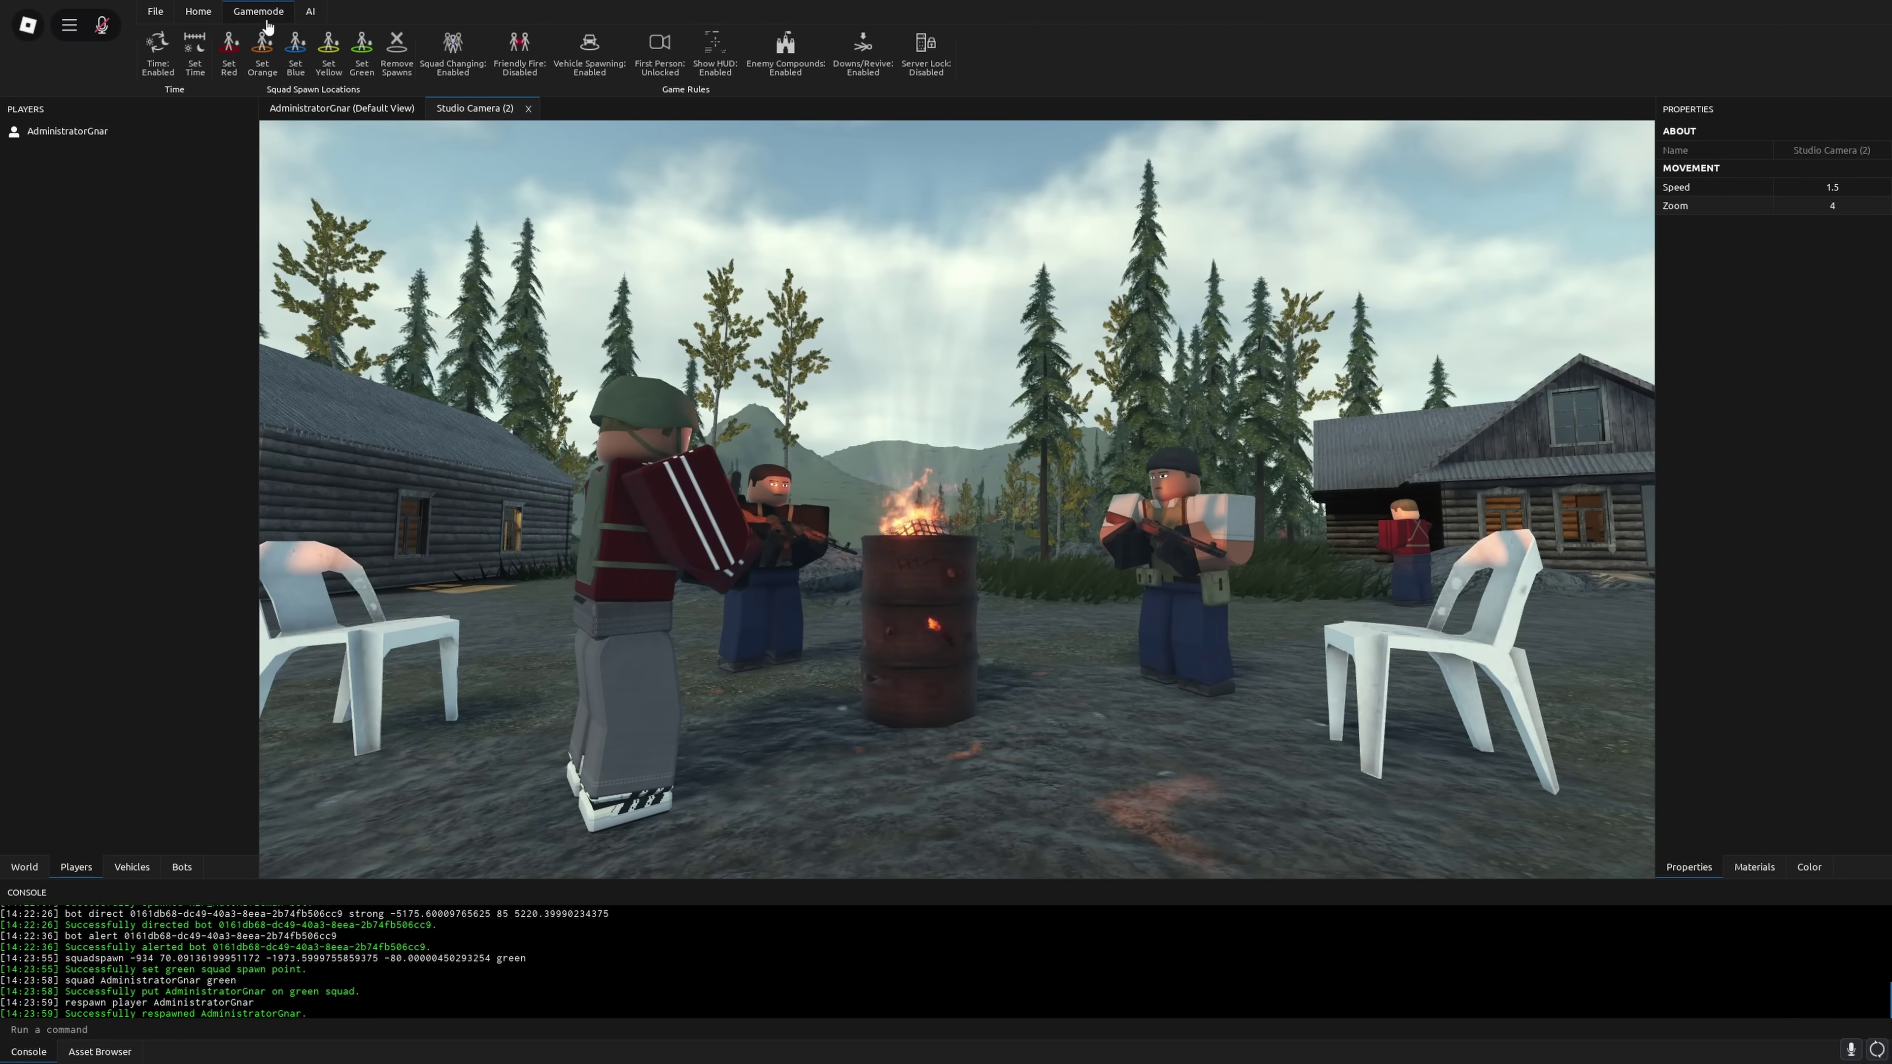
Stop the passage of in-game time and set the time of day to 6.5.
{"action": "left_click", "coordinate": [167, 79]}
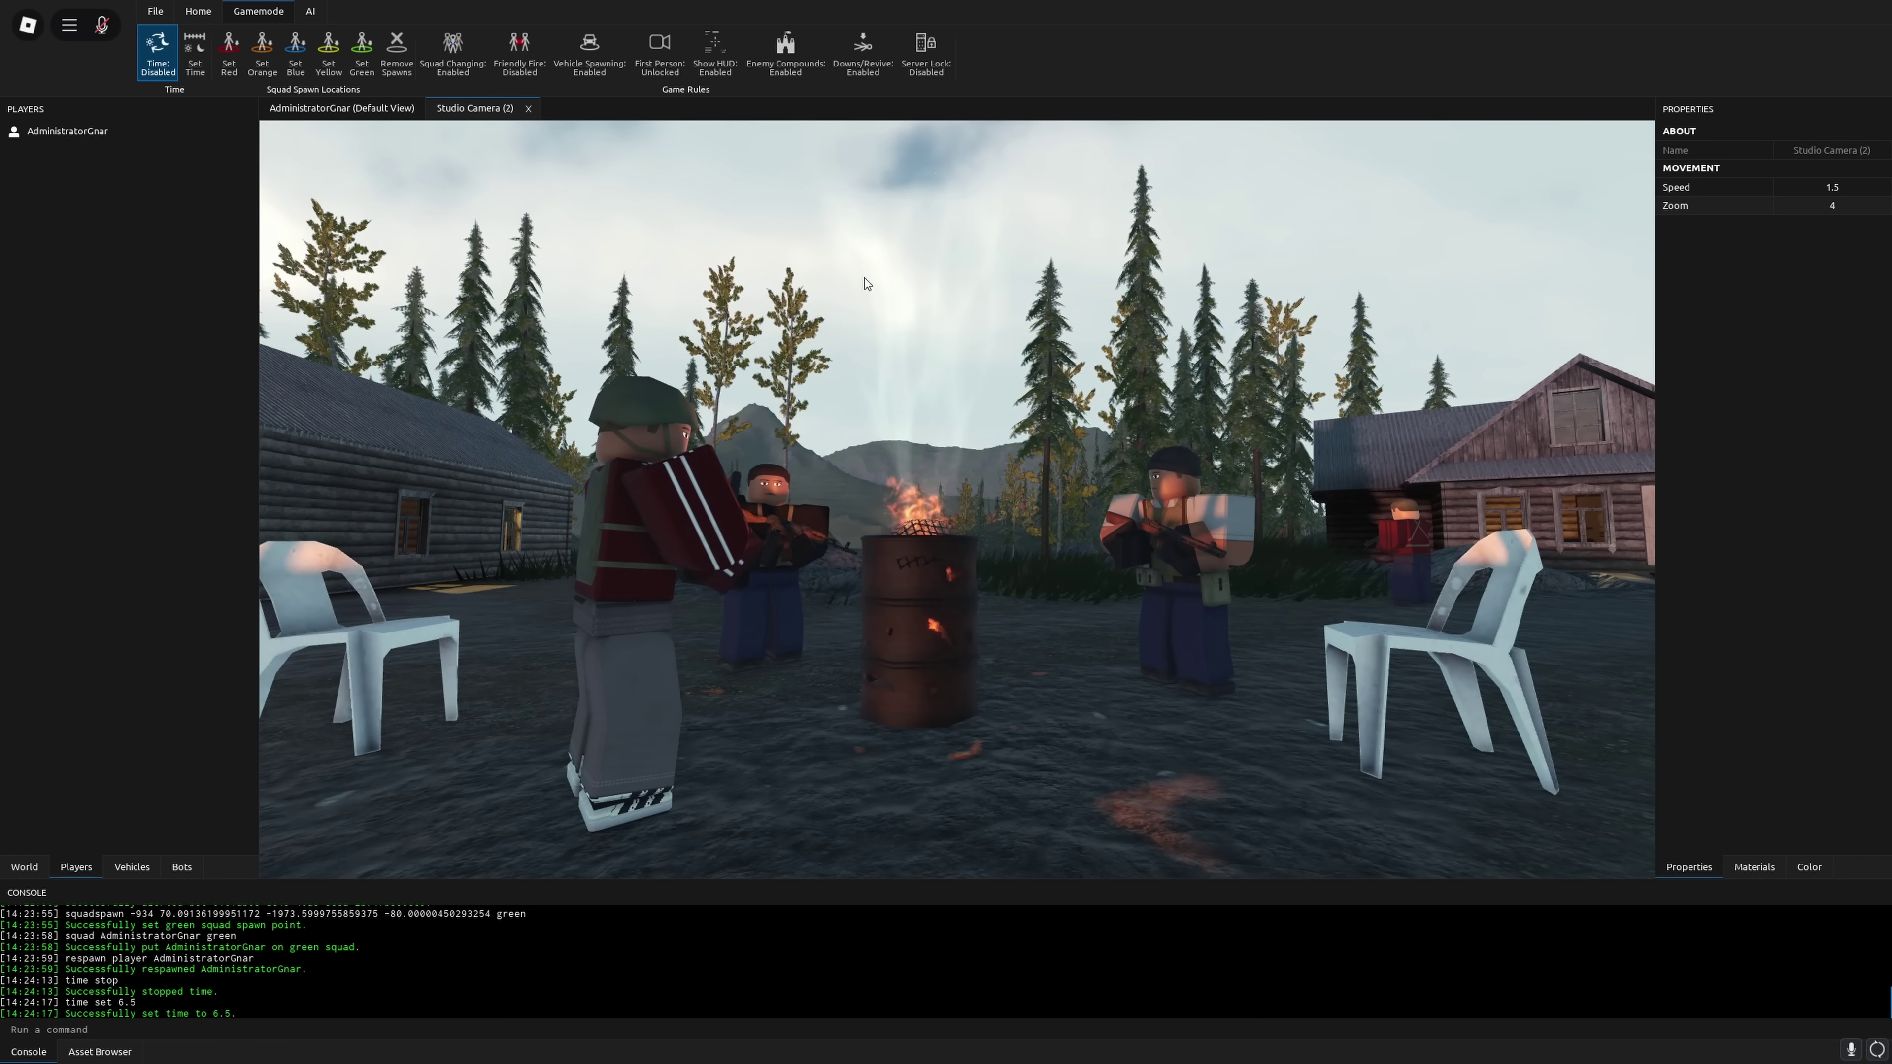
{"action": "right_click_drag", "start_coordinate": [864, 284], "coordinate": [1053, 352]}
Add a cinematic camera and lock it onto the armed bot in the dark cap beside the burning barrel.
{"action": "left_click", "coordinate": [196, 11]}
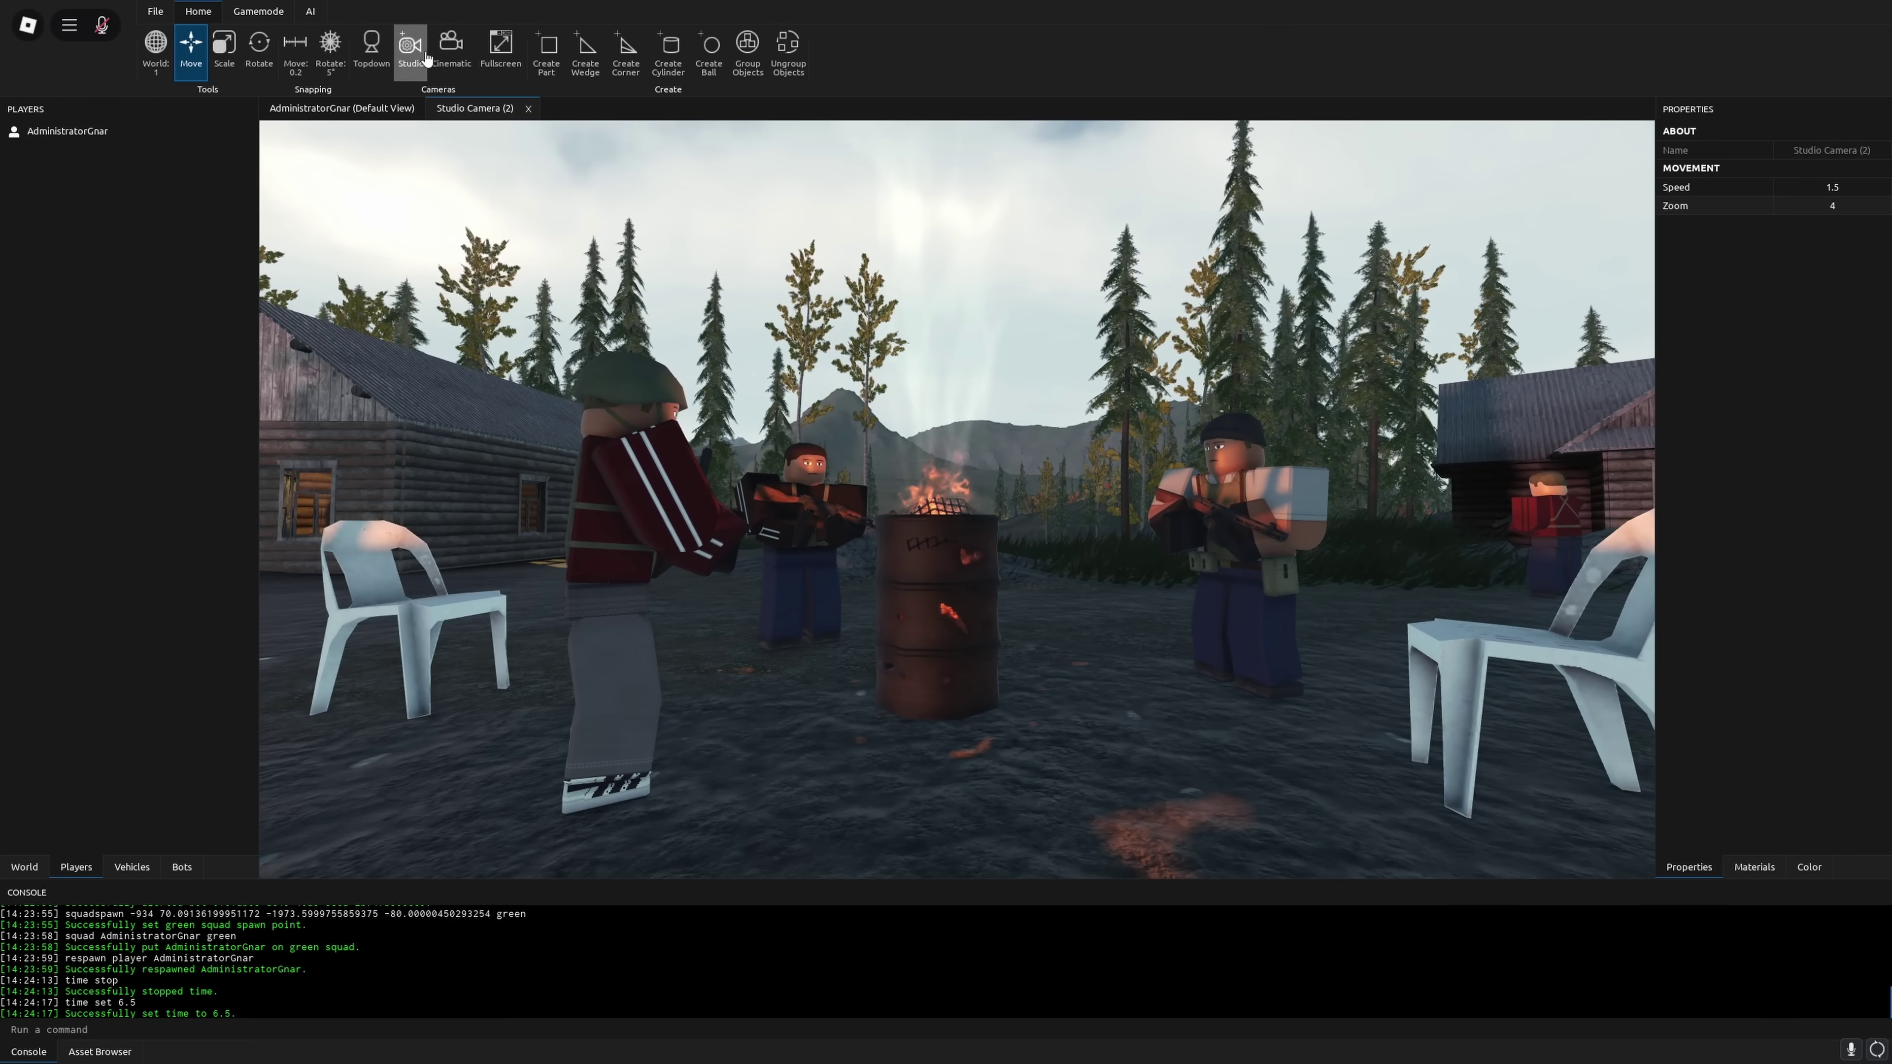
{"action": "left_click", "coordinate": [452, 52]}
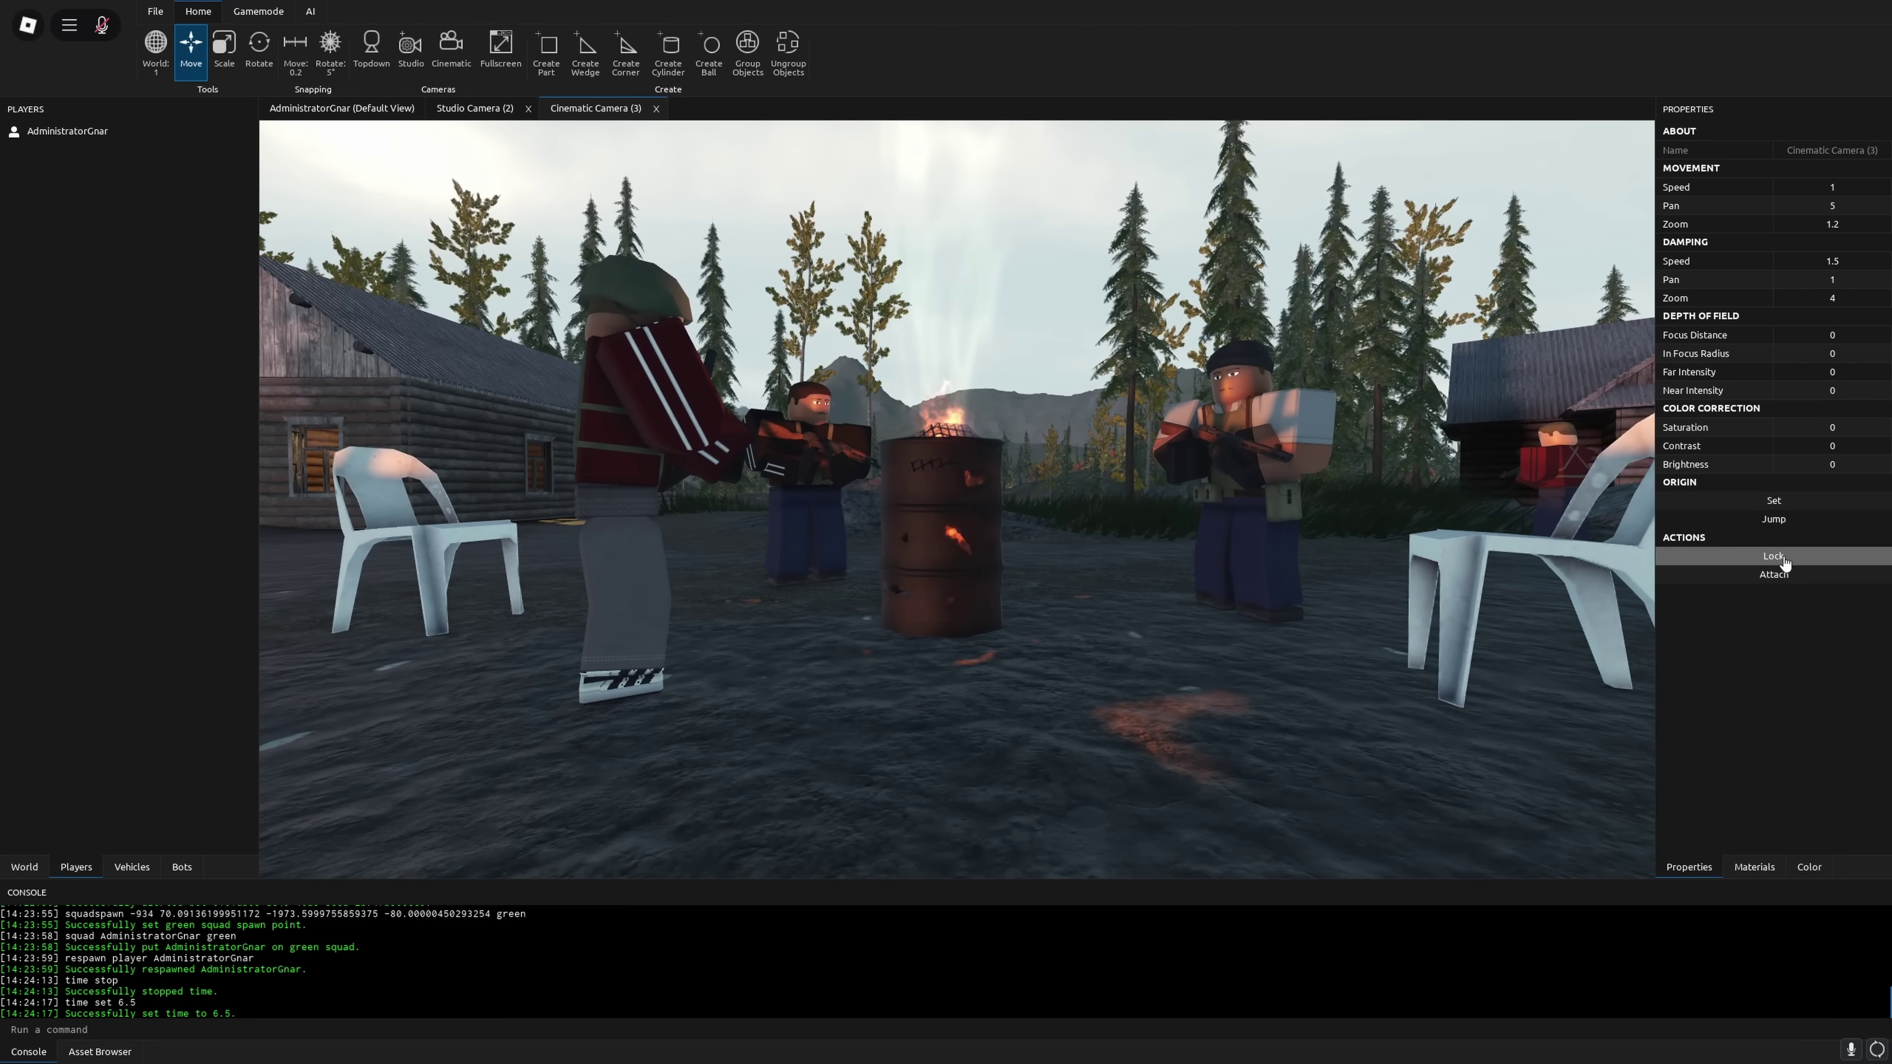
{"action": "left_click", "coordinate": [1785, 560]}
{"action": "key", "text": "d"}
{"action": "key", "text": "a"}
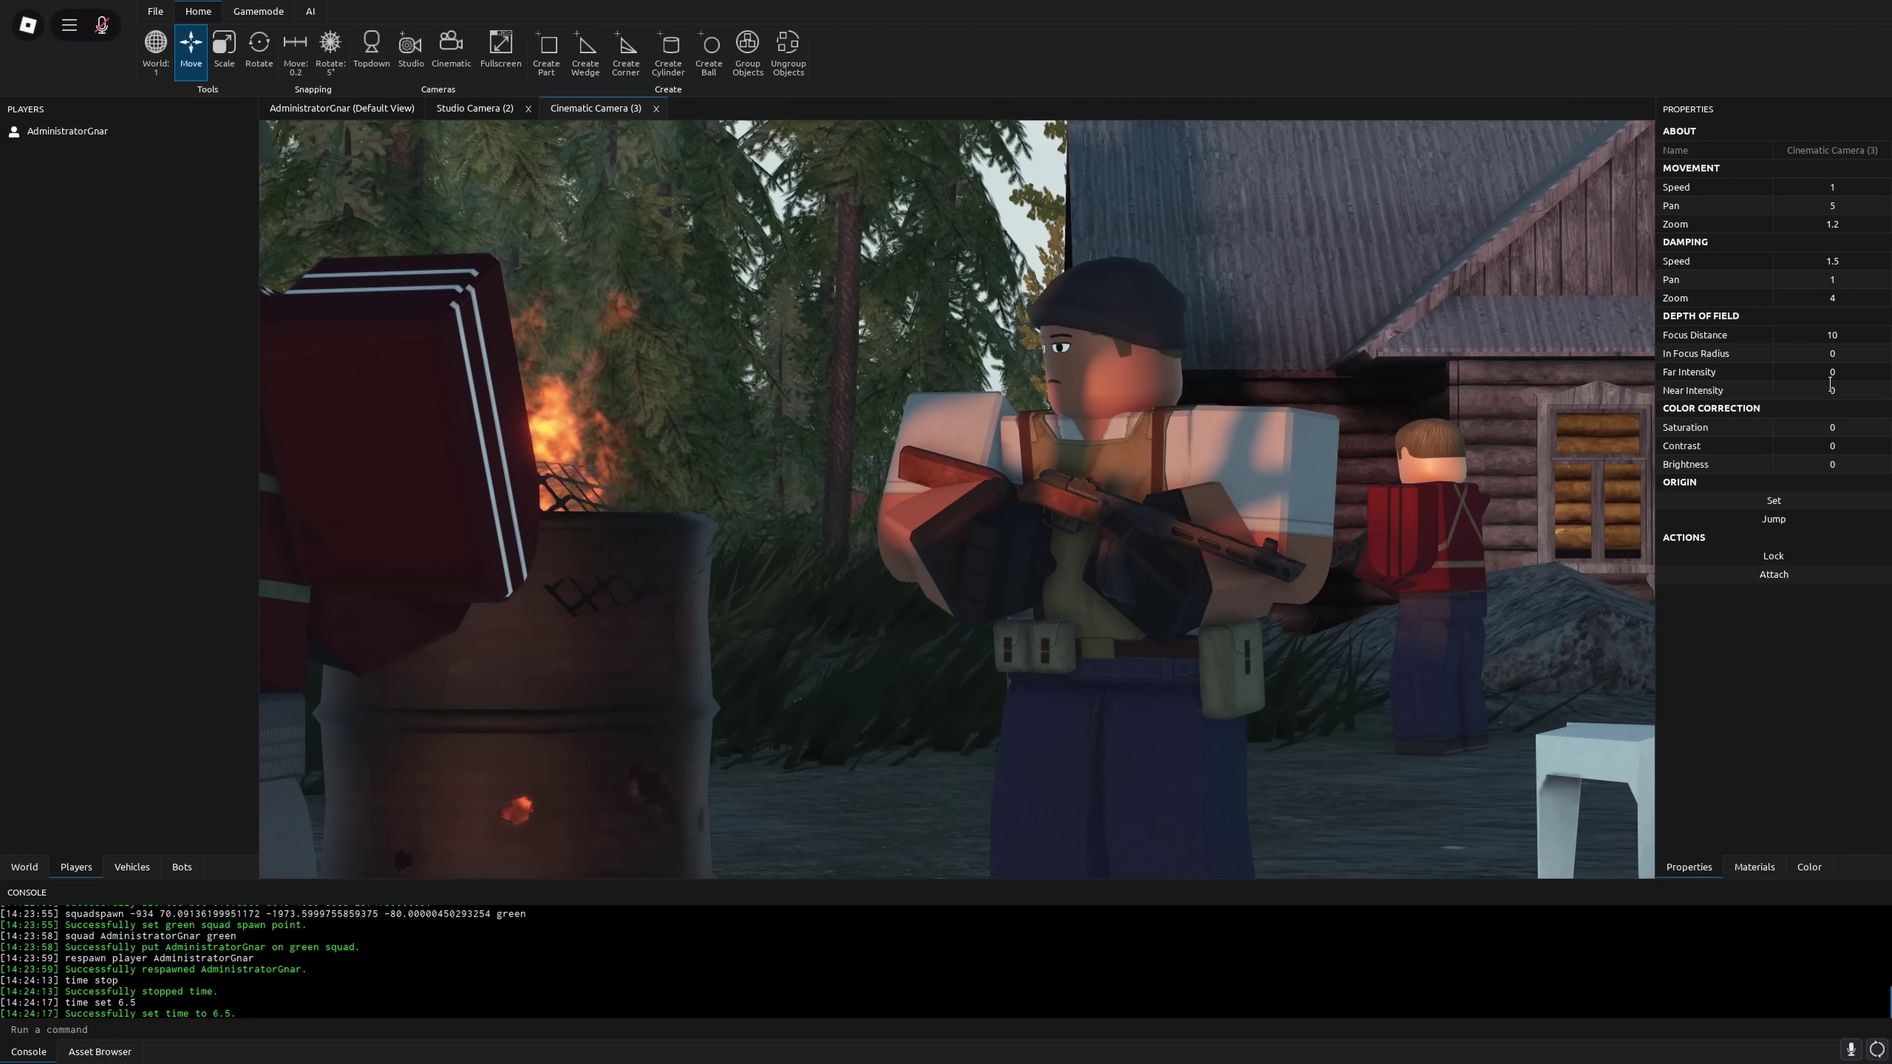
Set the cinematic camera's depth of field to far intensity 1 and in-focus radius 30.
{"action": "type", "text": "1"}
{"action": "key", "text": "Return"}
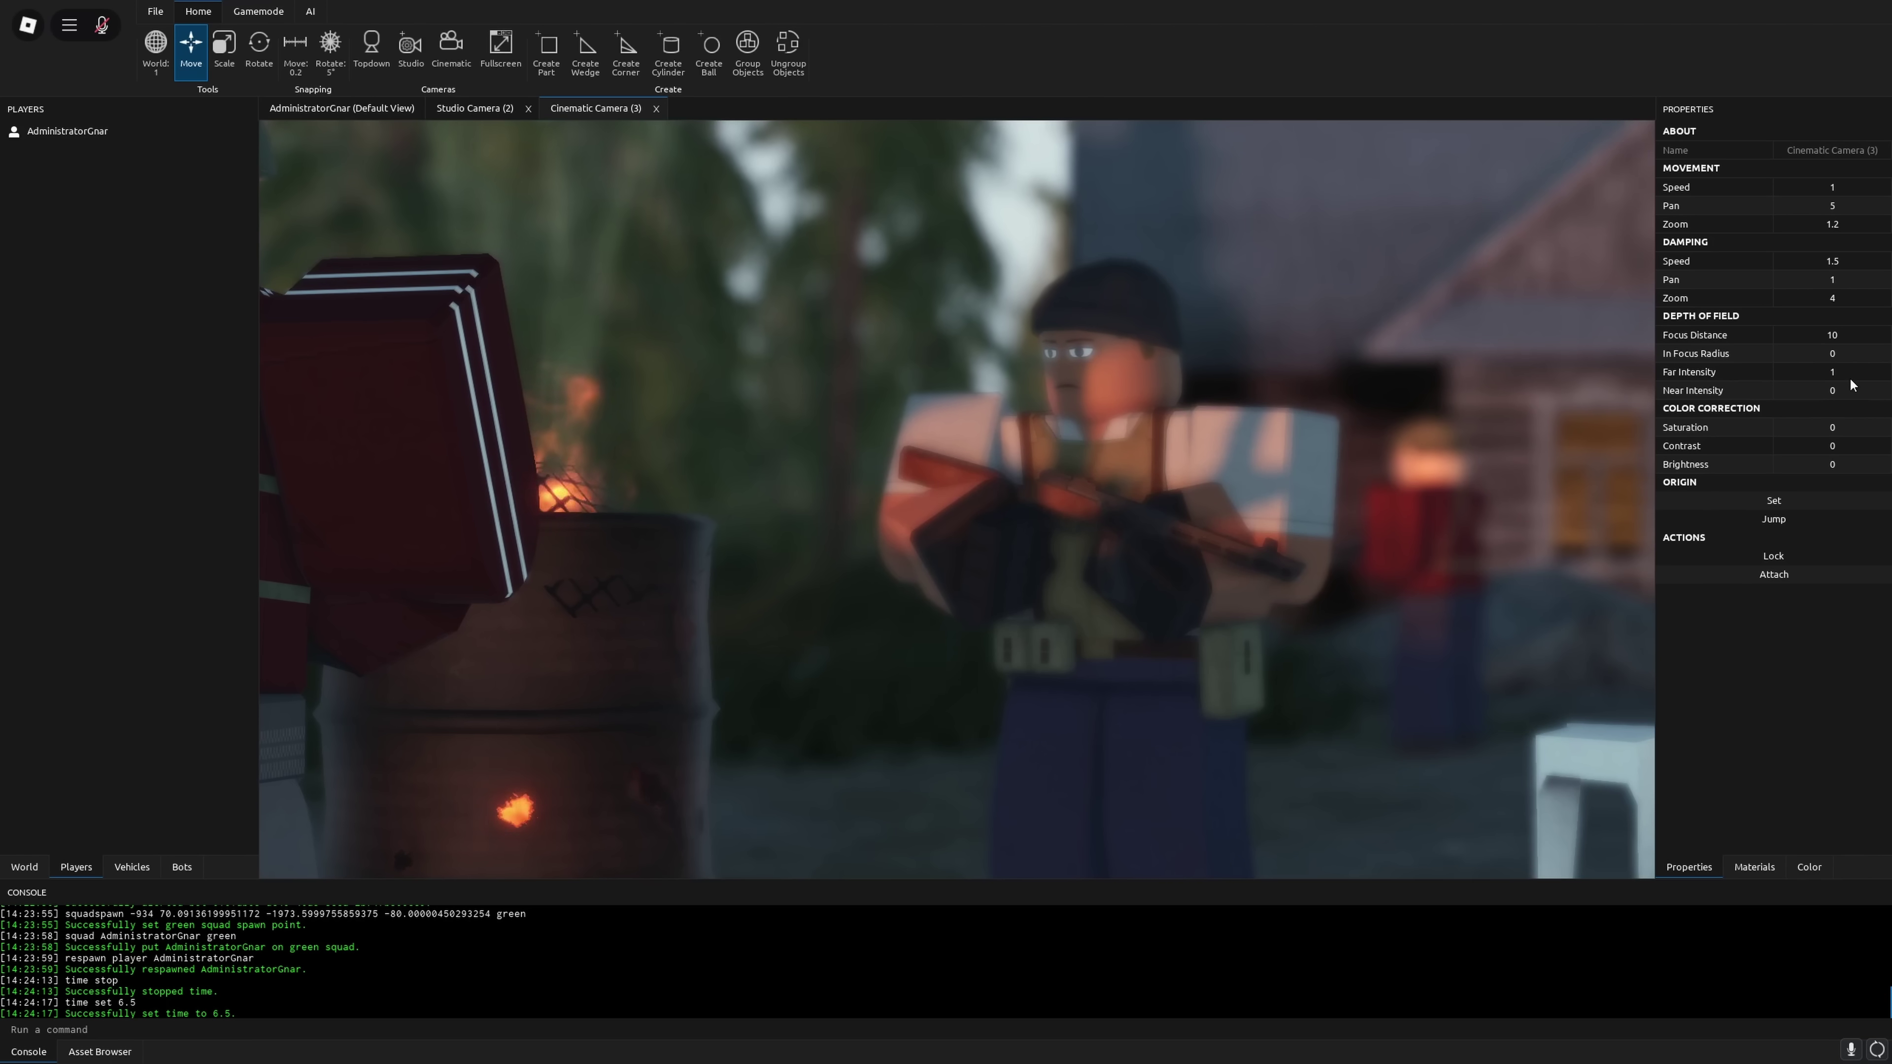
{"action": "left_click", "coordinate": [1852, 359]}
{"action": "type", "text": "3"}
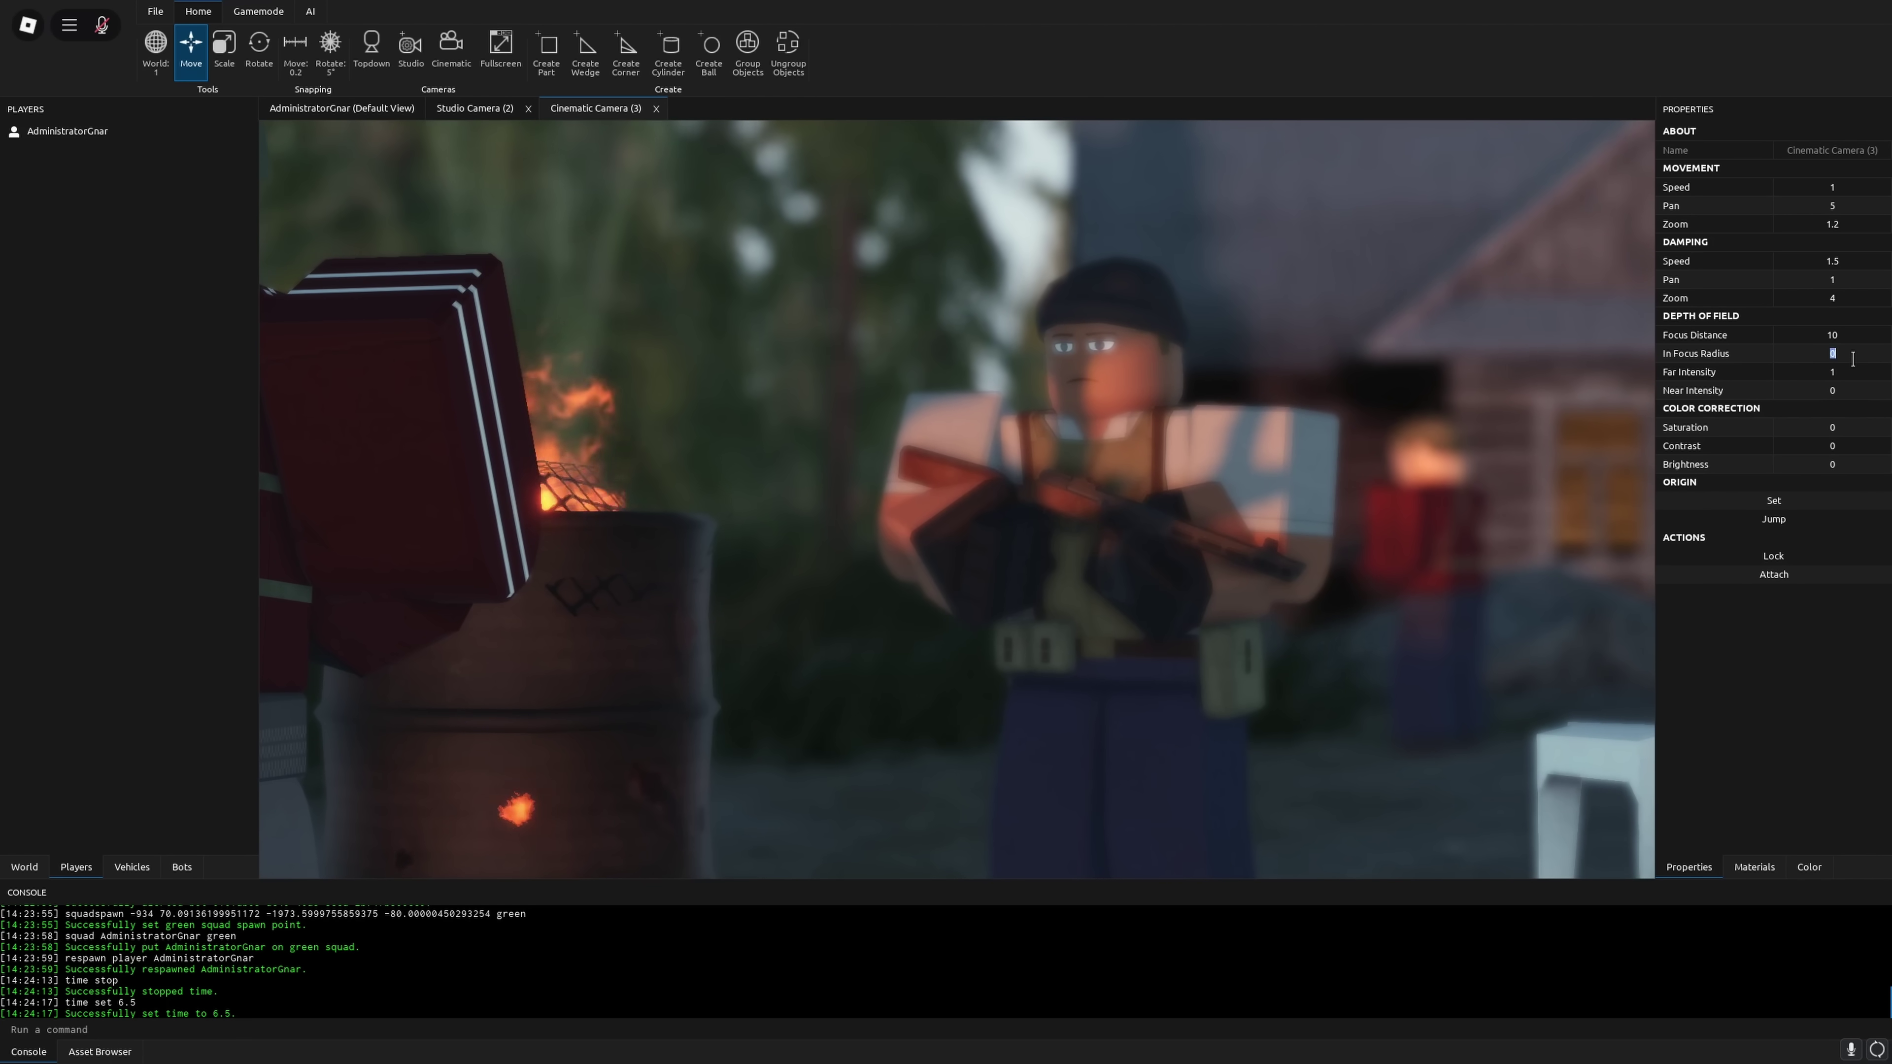
{"action": "type", "text": "0"}
{"action": "key", "text": "Return"}
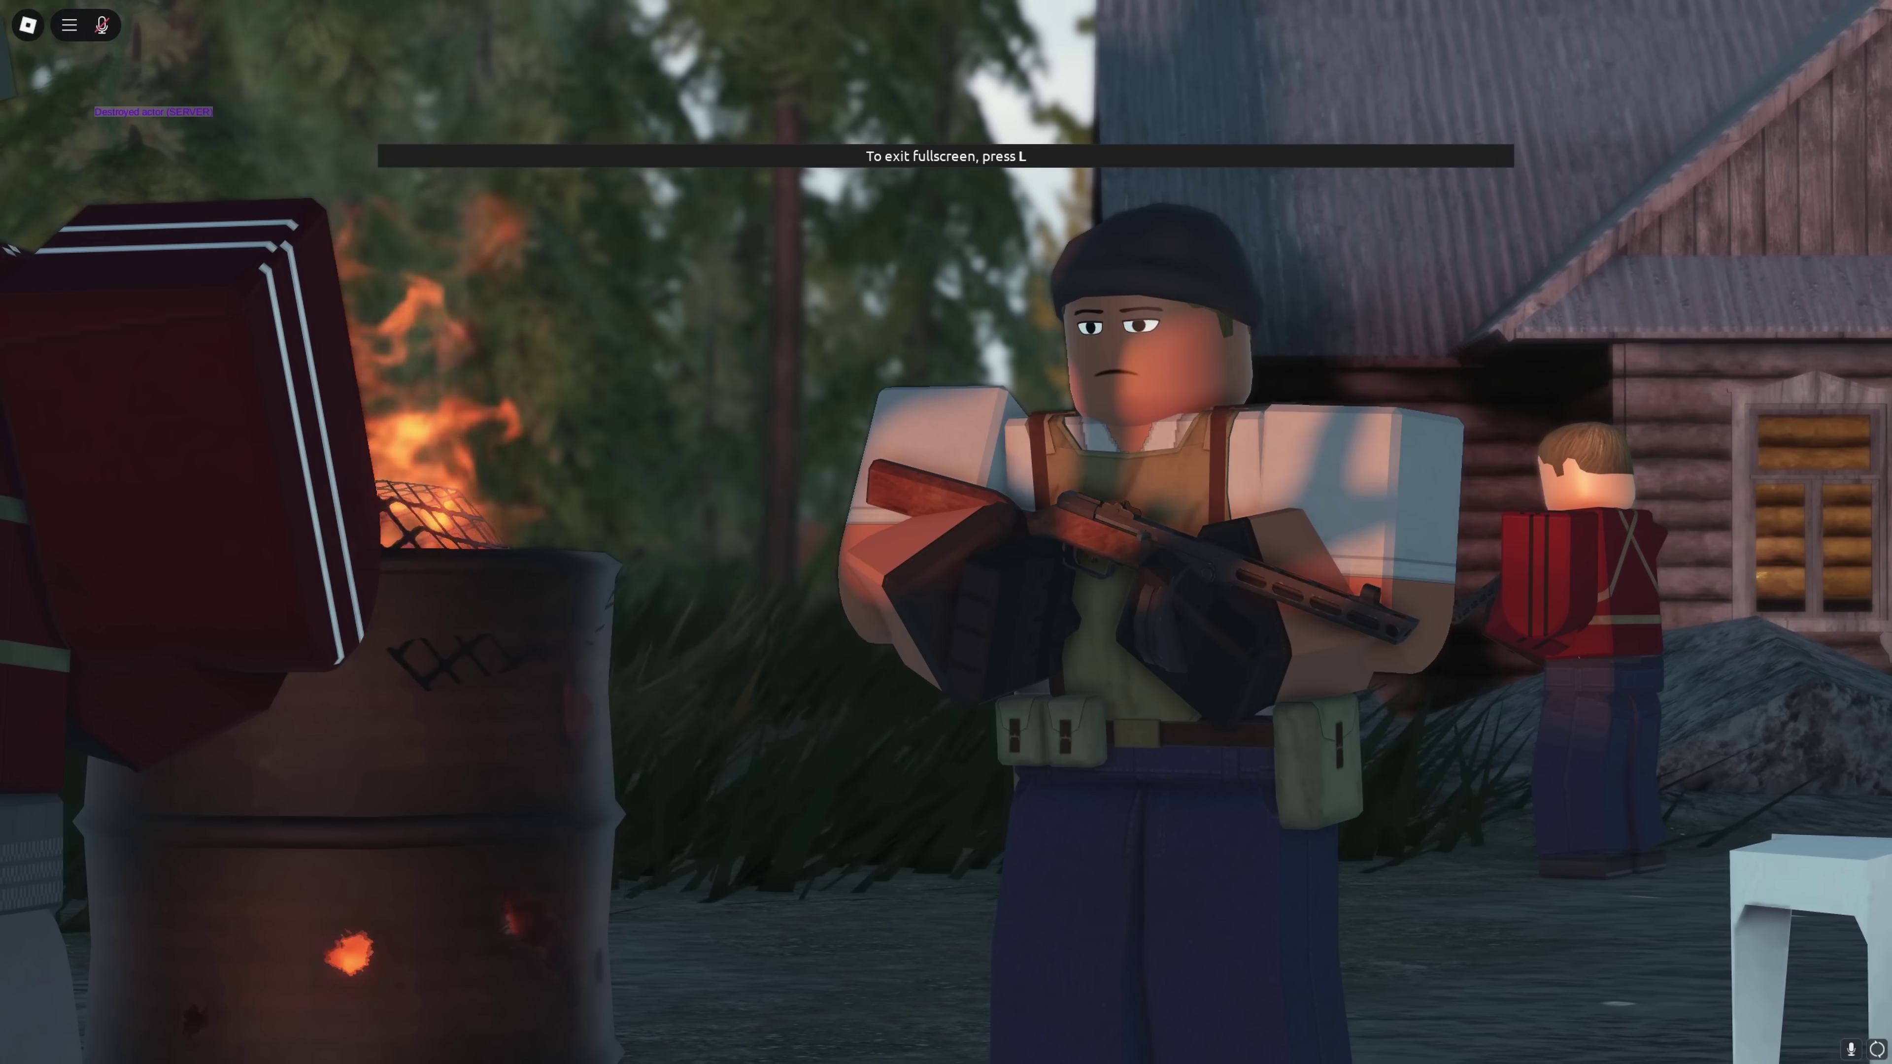
Preview the locked cinematic shot in fullscreen at camera movement speeds of 0.001 and 0.01.
{"action": "key", "text": "l"}
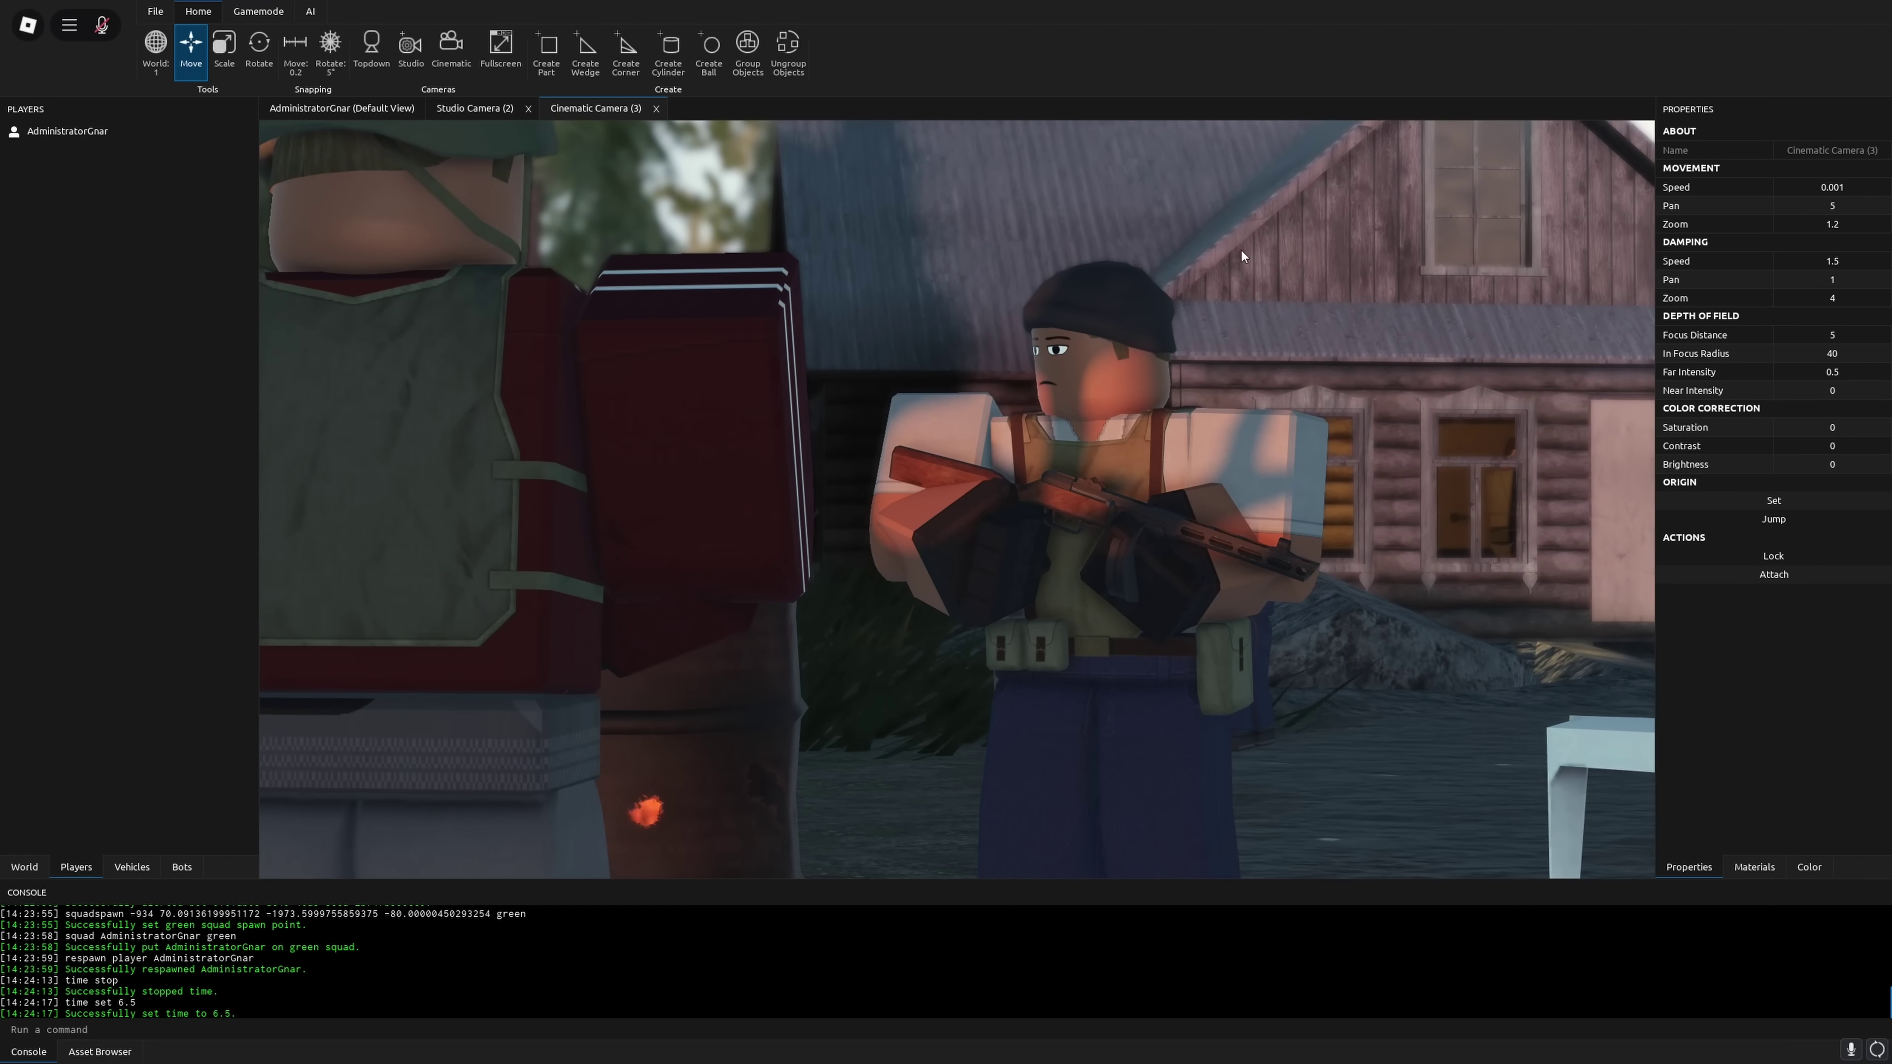
{"action": "key", "text": "l"}
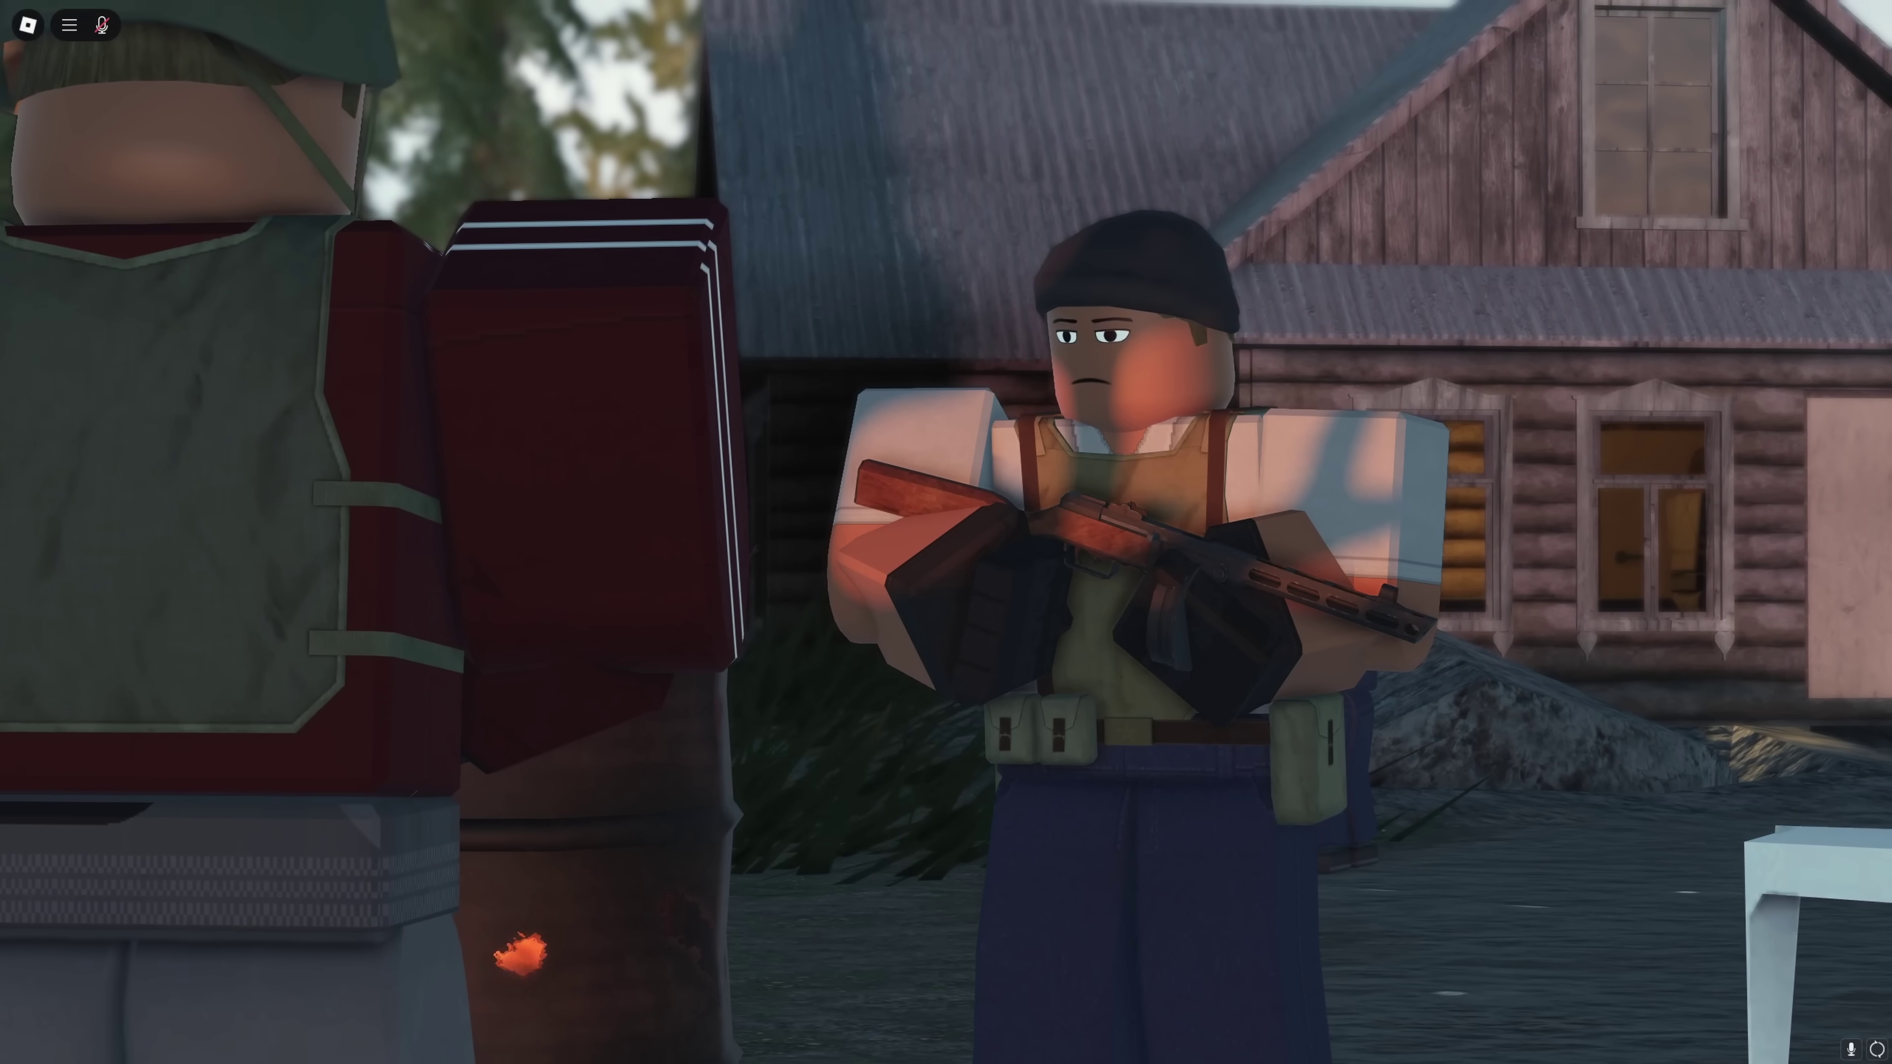
{"action": "key", "text": "l"}
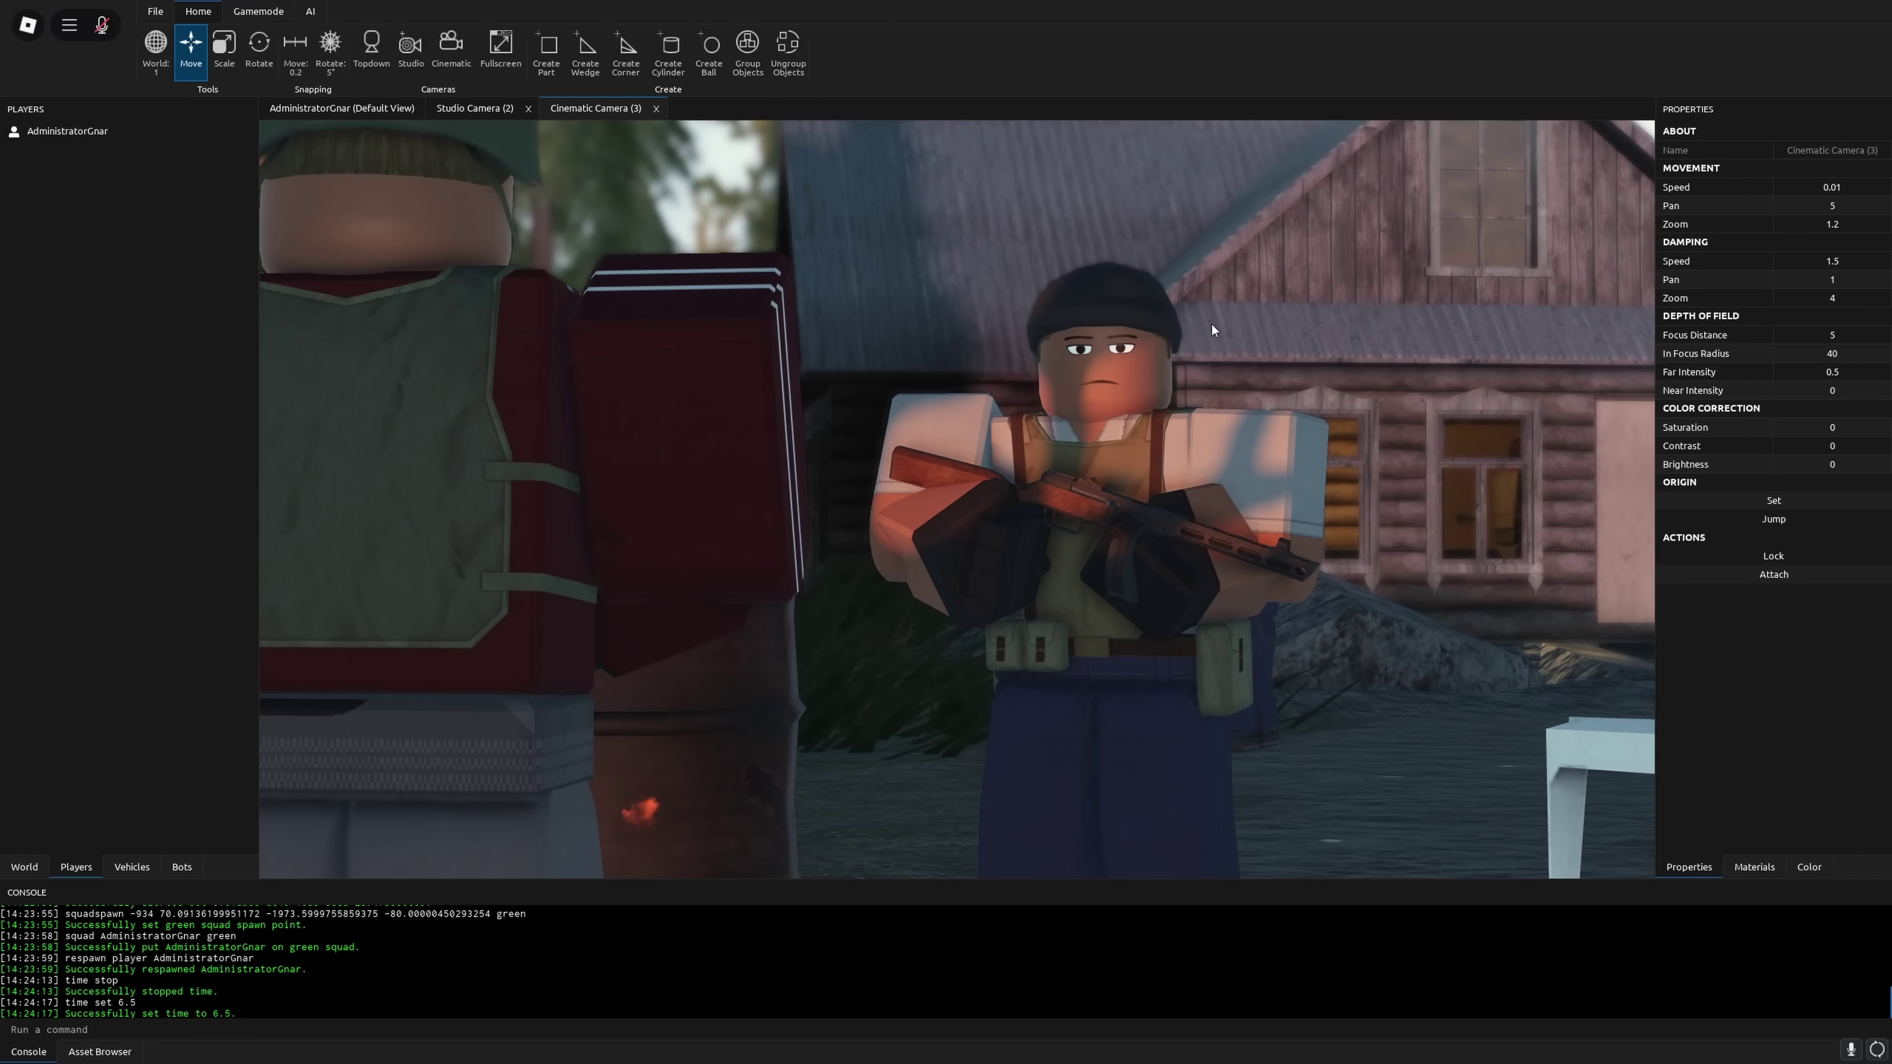
{"action": "key", "text": "l"}
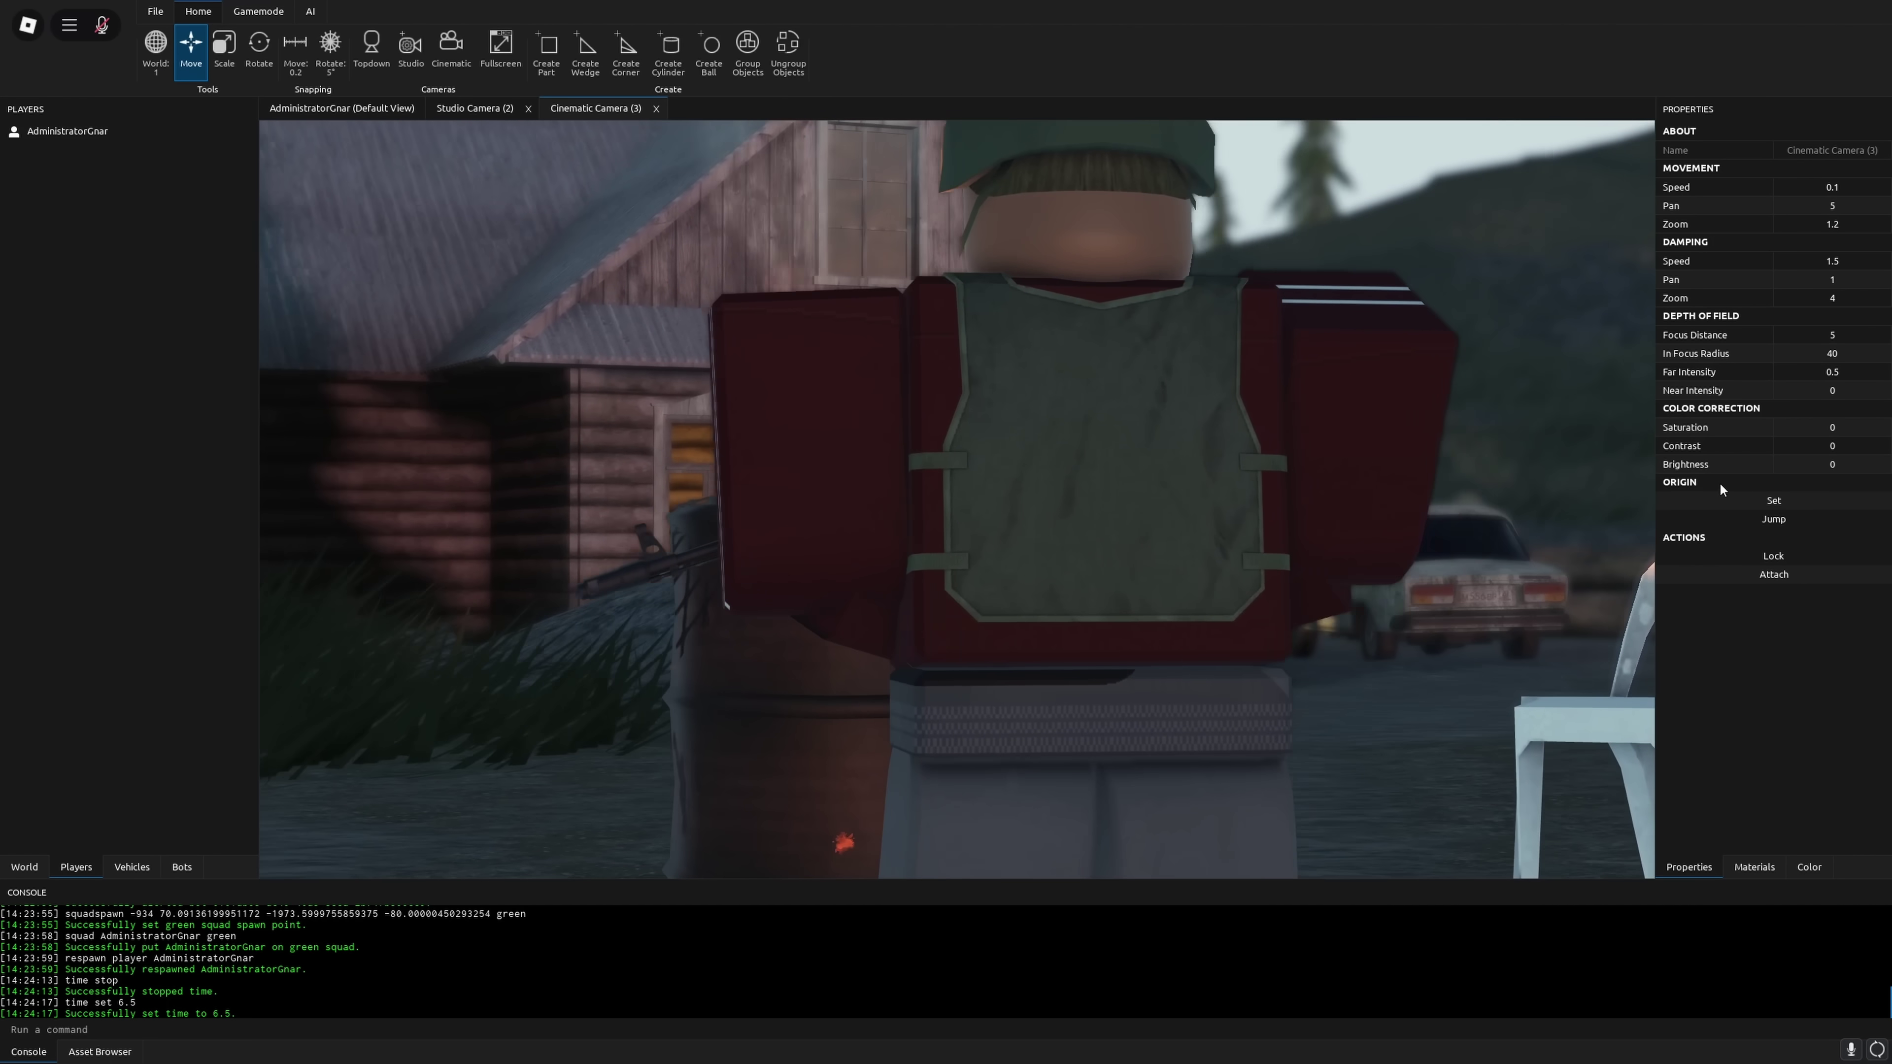
Return the cinematic camera to its saved origin, preview its movement in fullscreen, and jump back to the origin.
{"action": "left_click", "coordinate": [1784, 519]}
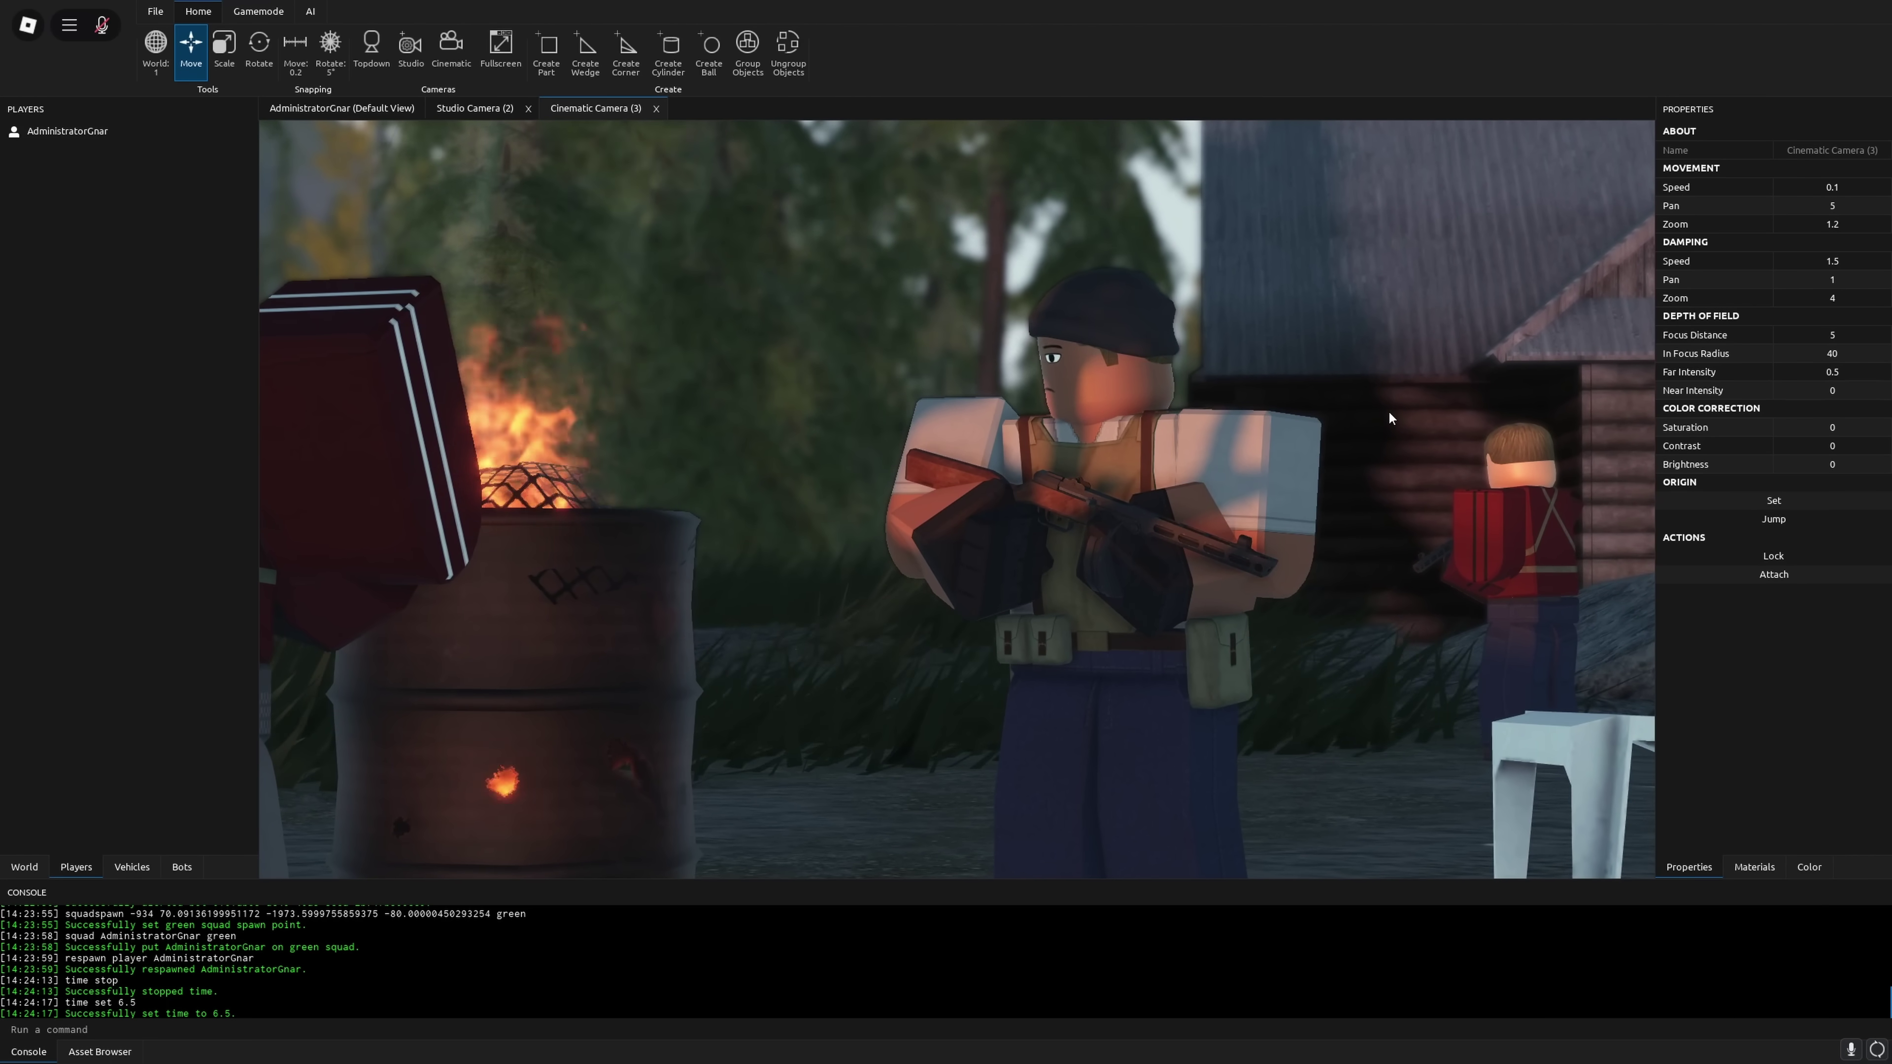
{"action": "key", "text": "l"}
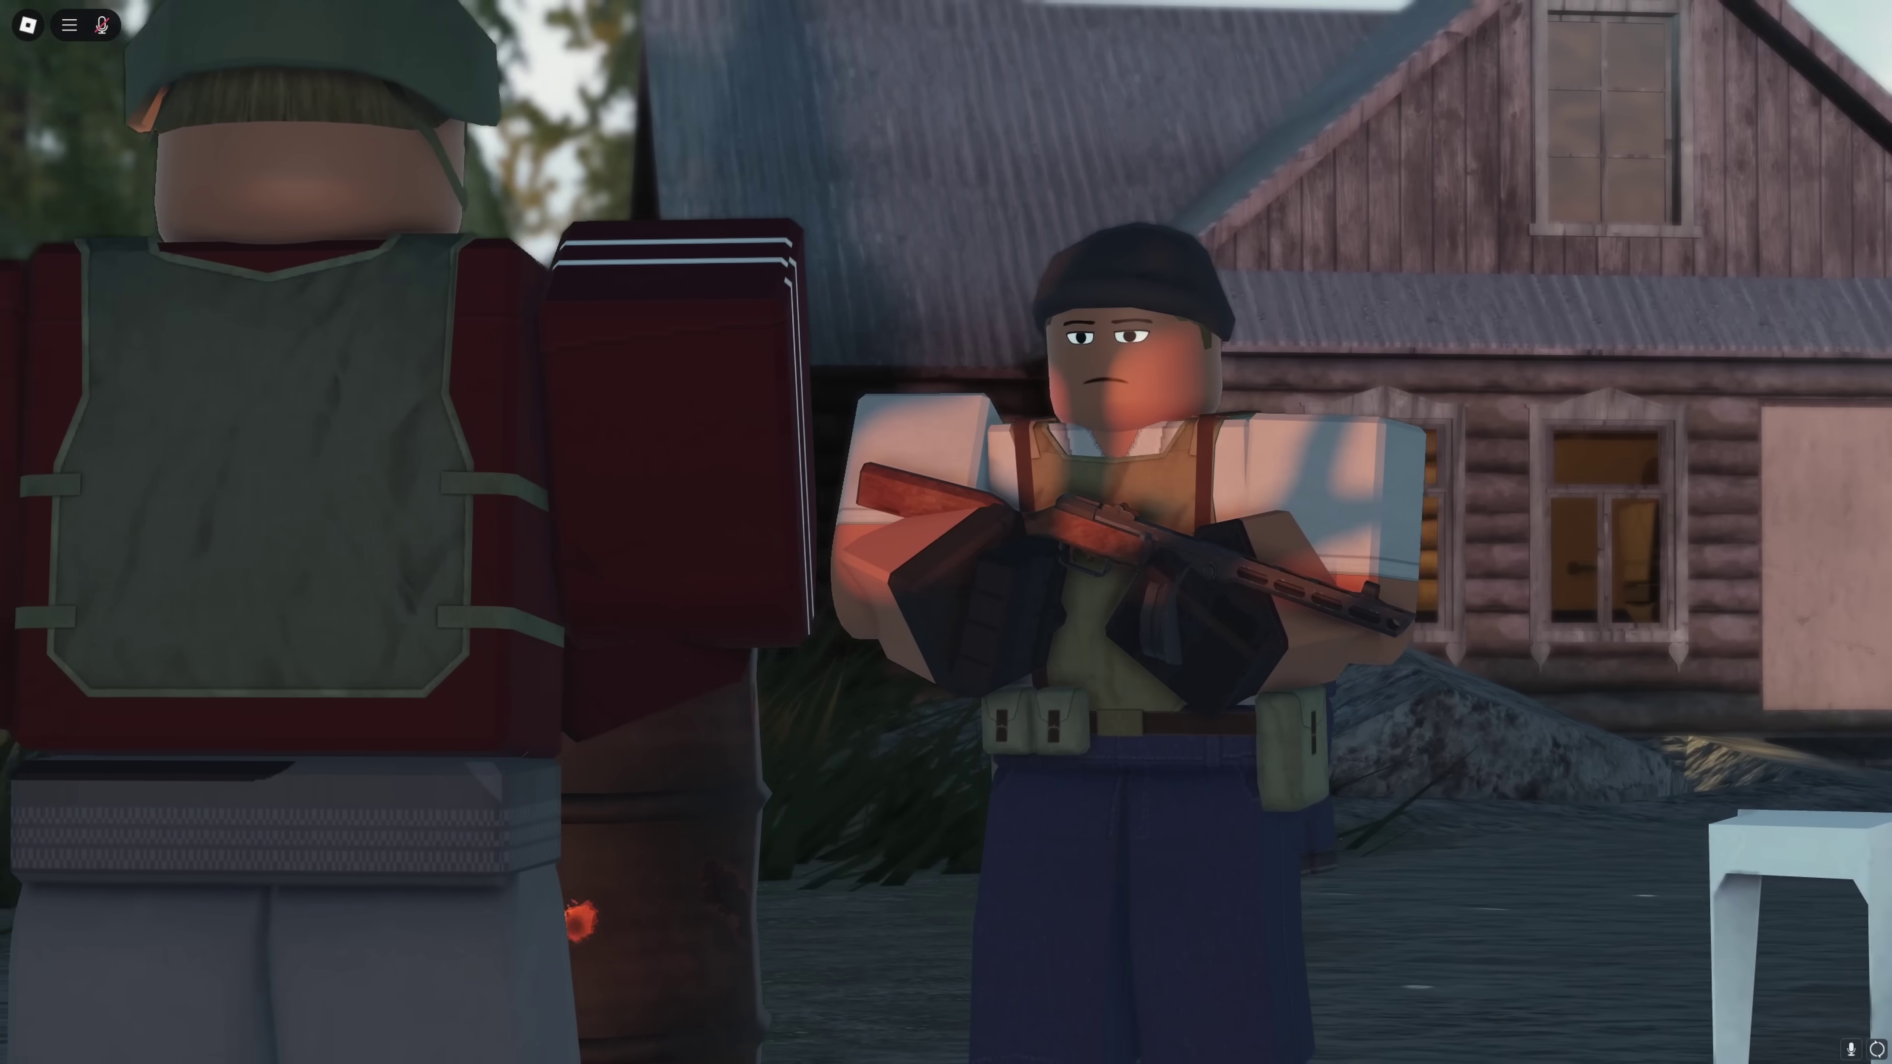
{"action": "key", "text": "l"}
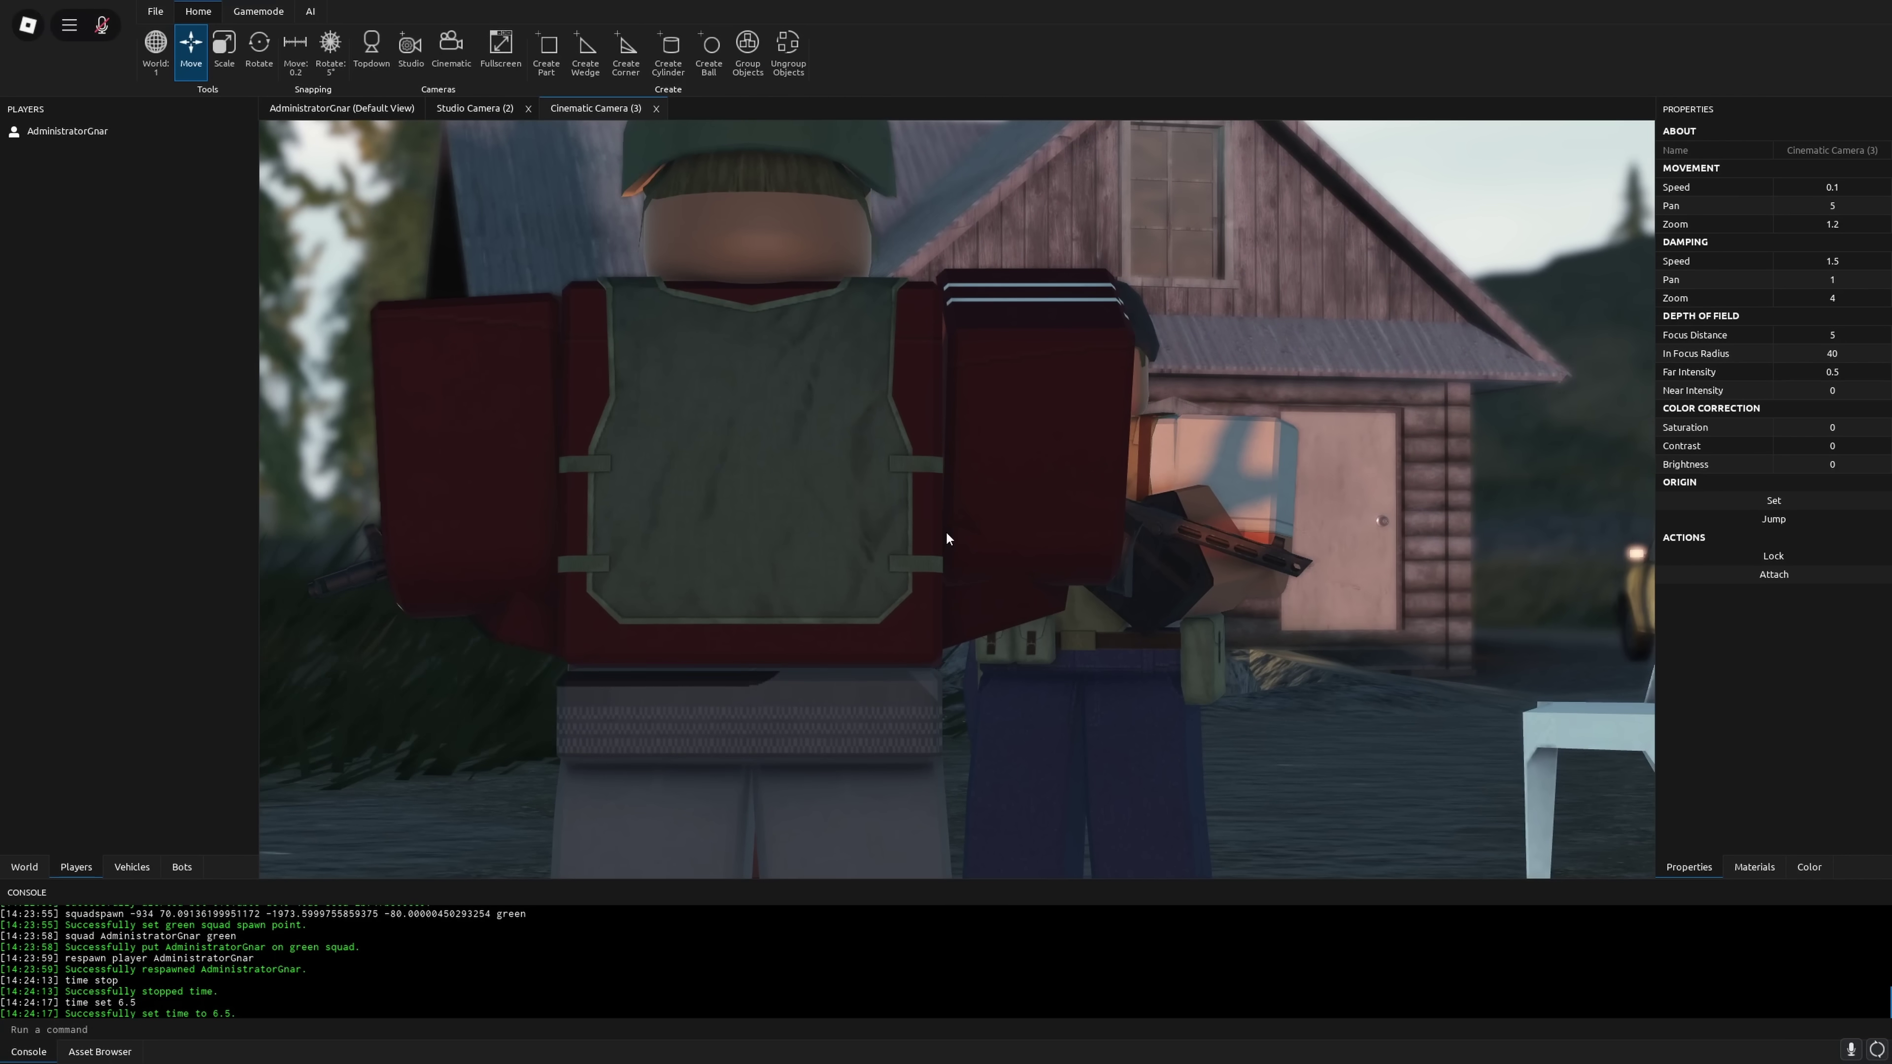
{"action": "left_click", "coordinate": [1773, 520]}
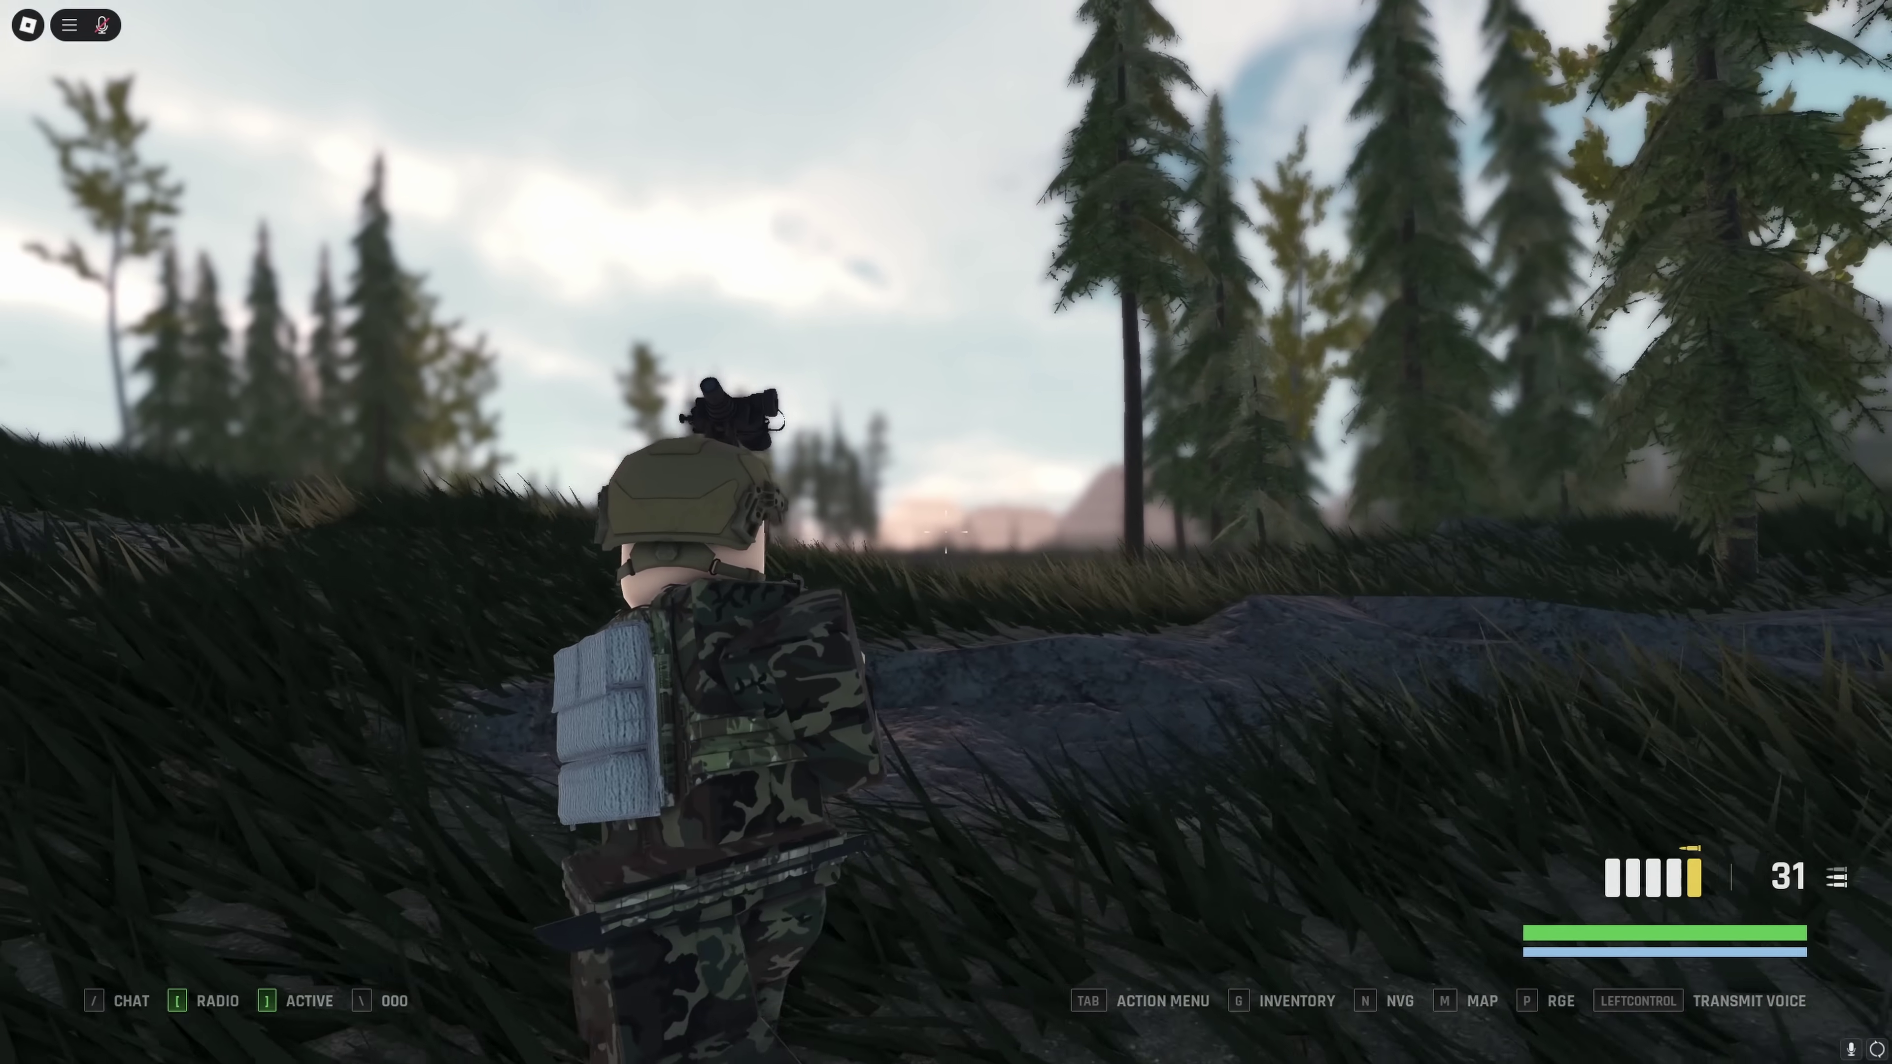
Examine normal gameplay in first and third person, with the on-screen HUD hidden.
{"action": "key", "text": "w"}
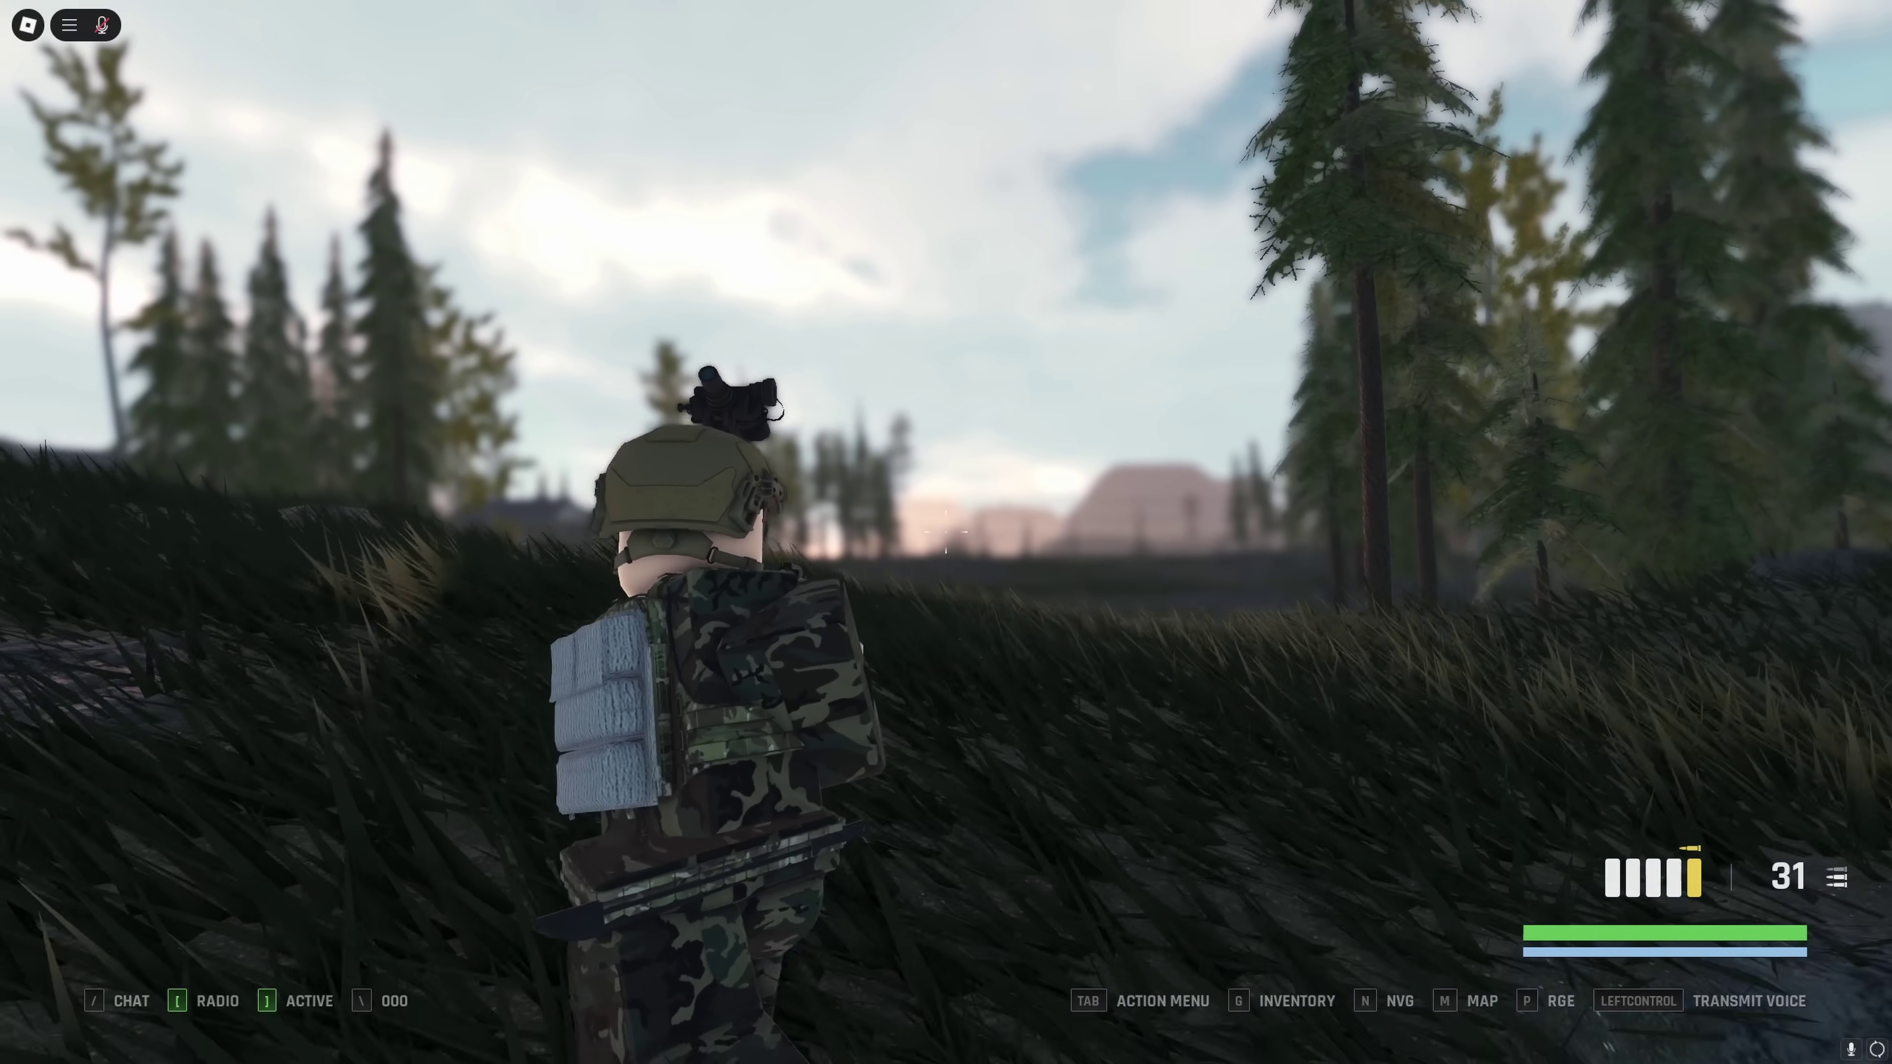
{"action": "right_click", "coordinate": [946, 532]}
{"action": "scroll", "coordinate": [946, 532], "scroll_direction": "up", "scroll_amount": 3}
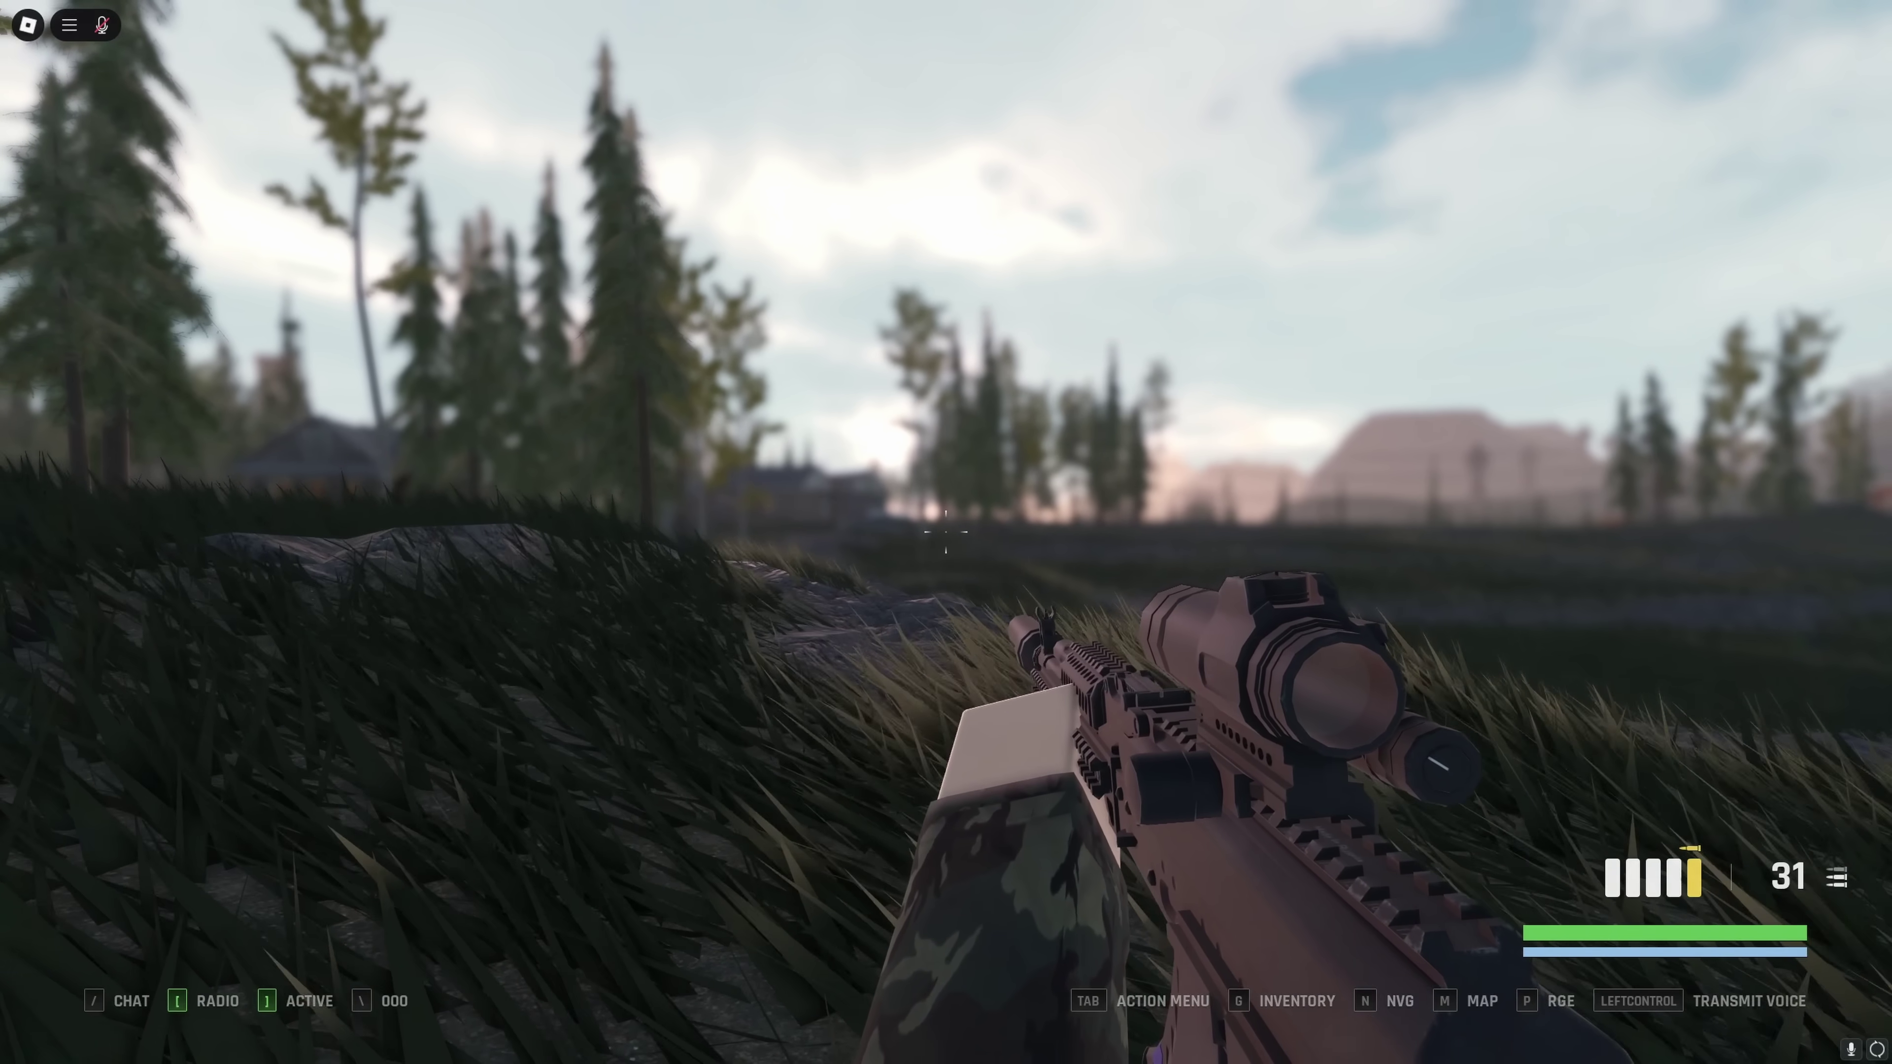
{"action": "key", "text": "Tab"}
{"action": "right_click", "coordinate": [946, 530]}
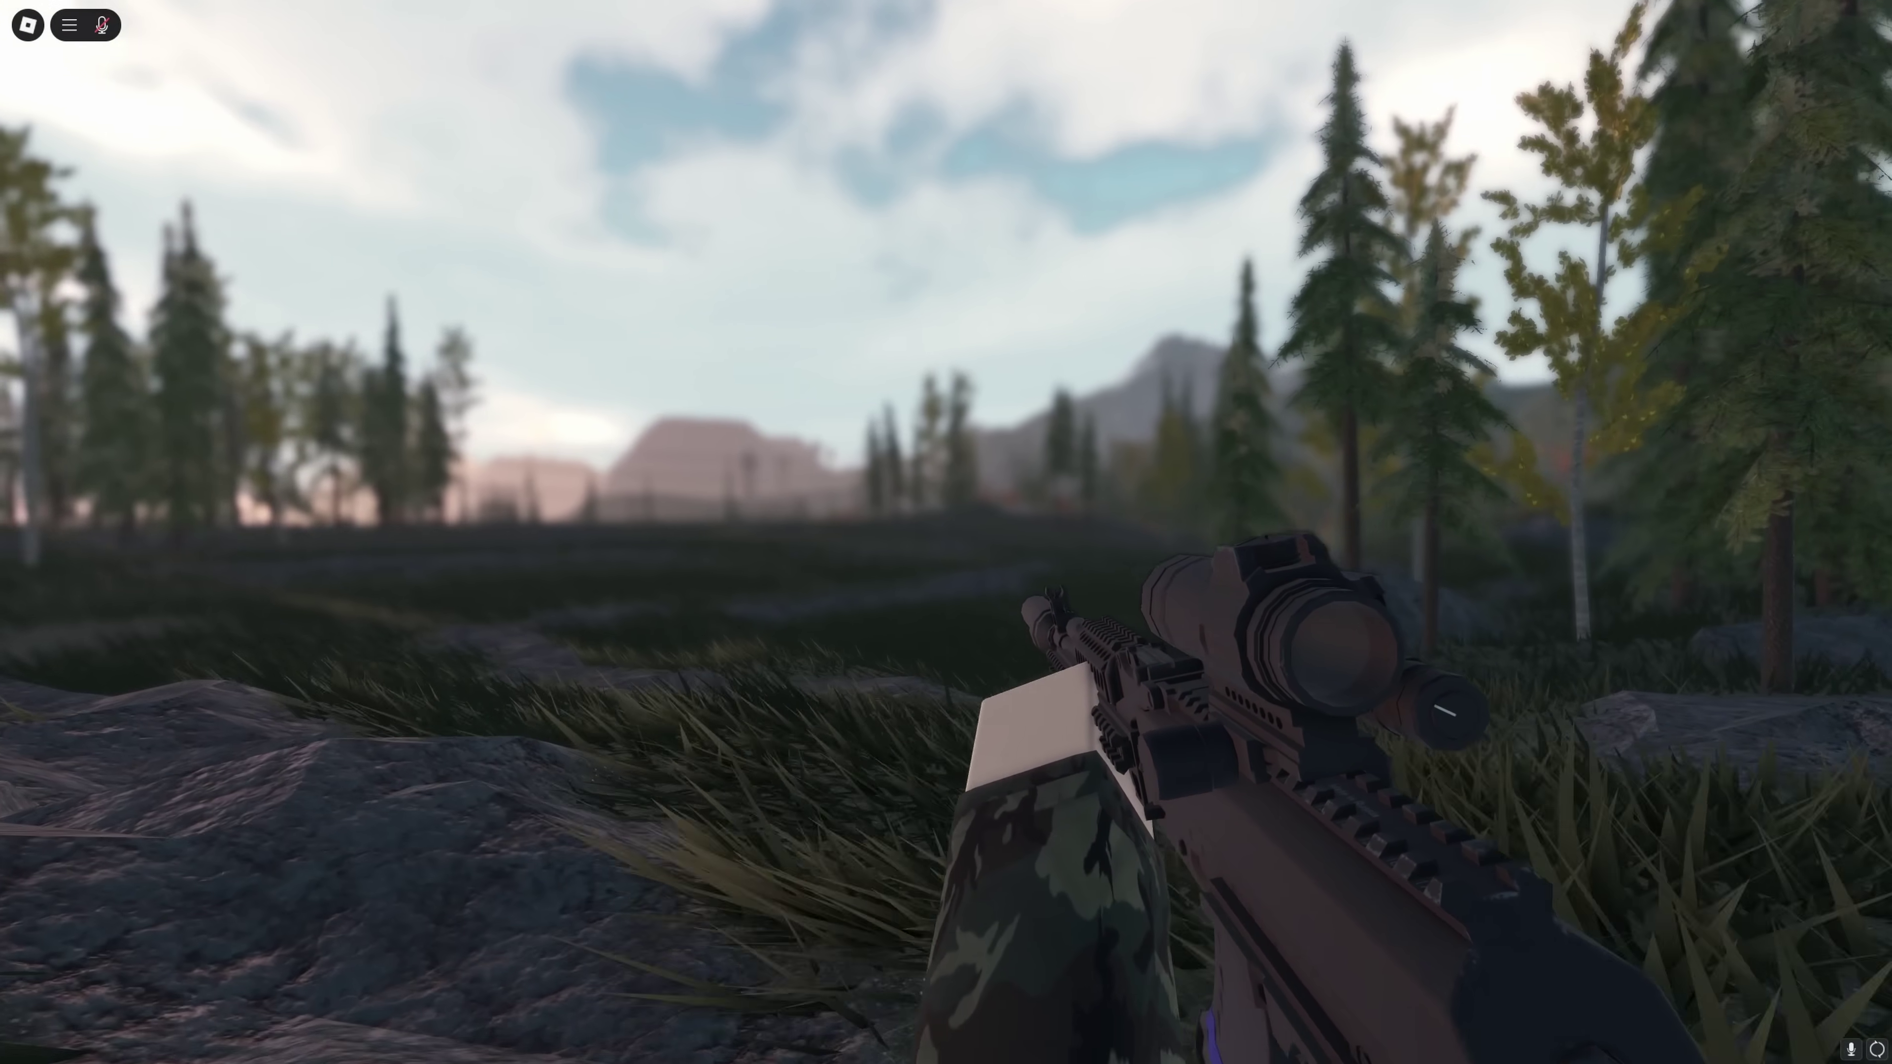
{"action": "left_click", "coordinate": [946, 533]}
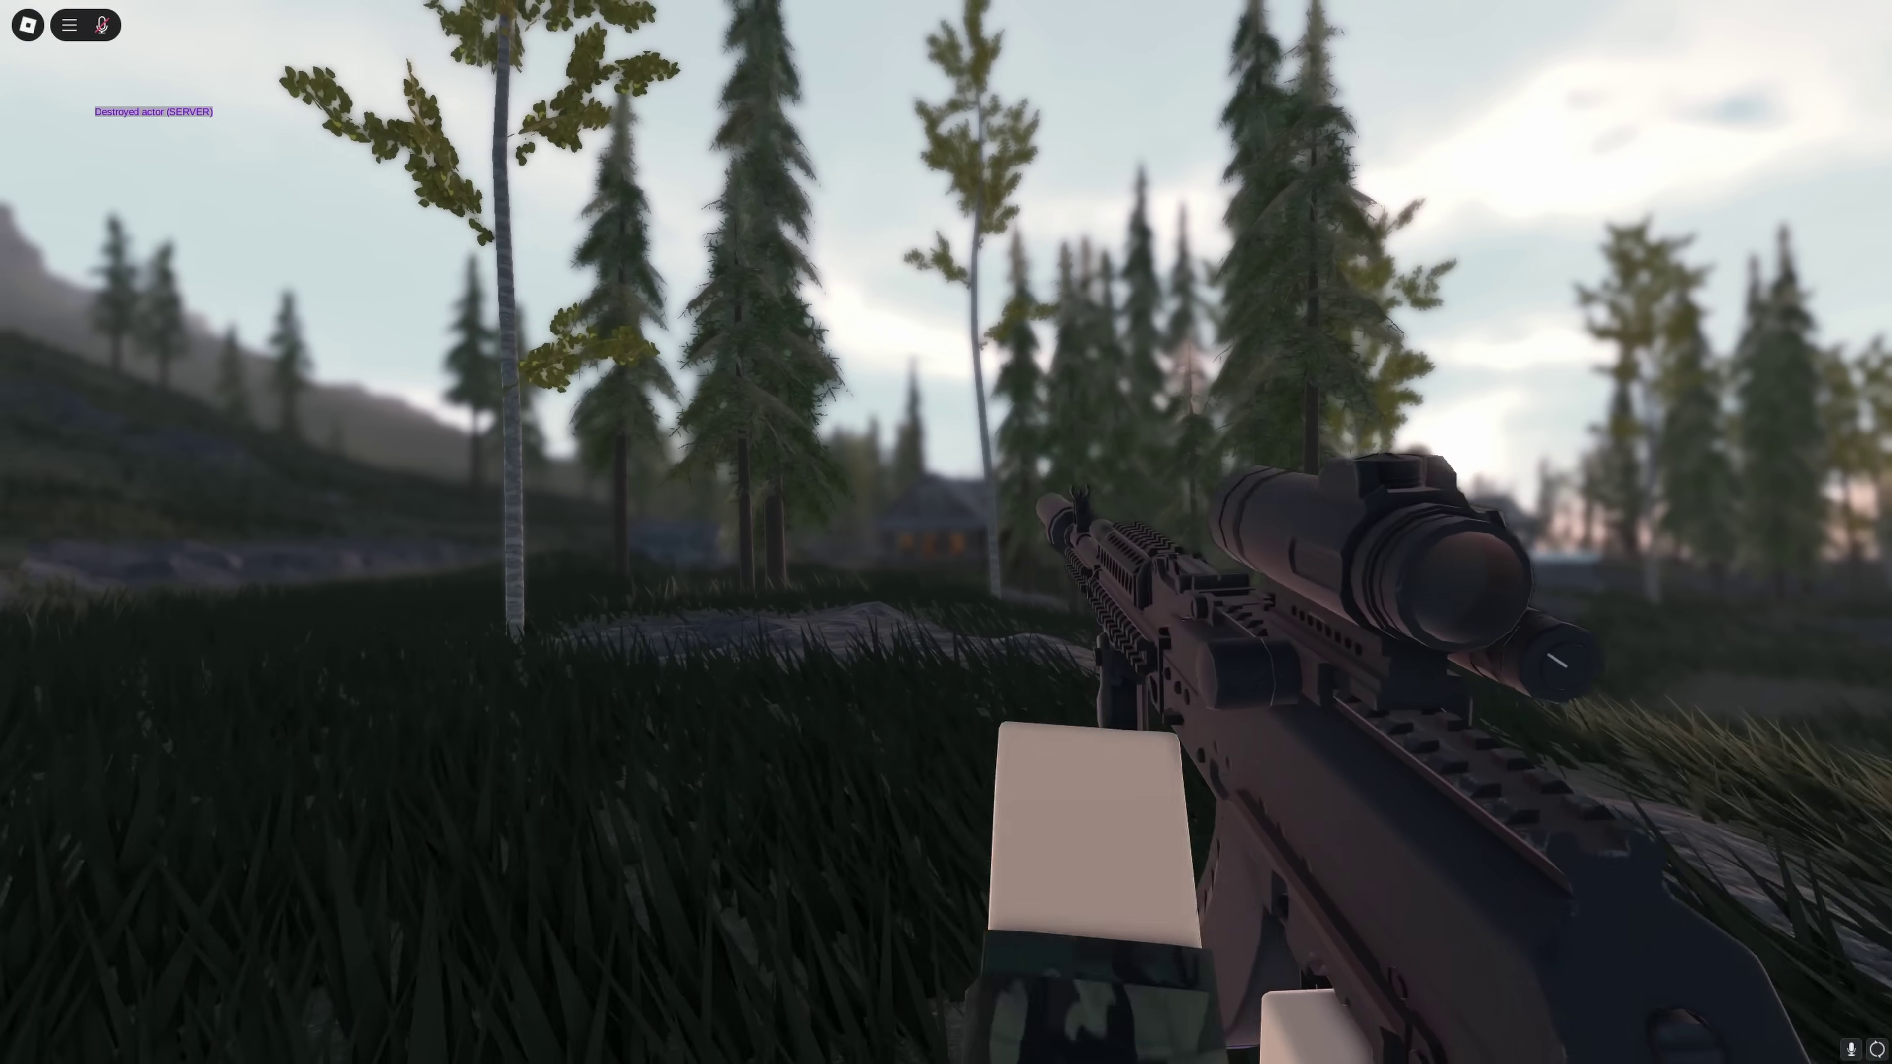
{"action": "key", "text": "v"}
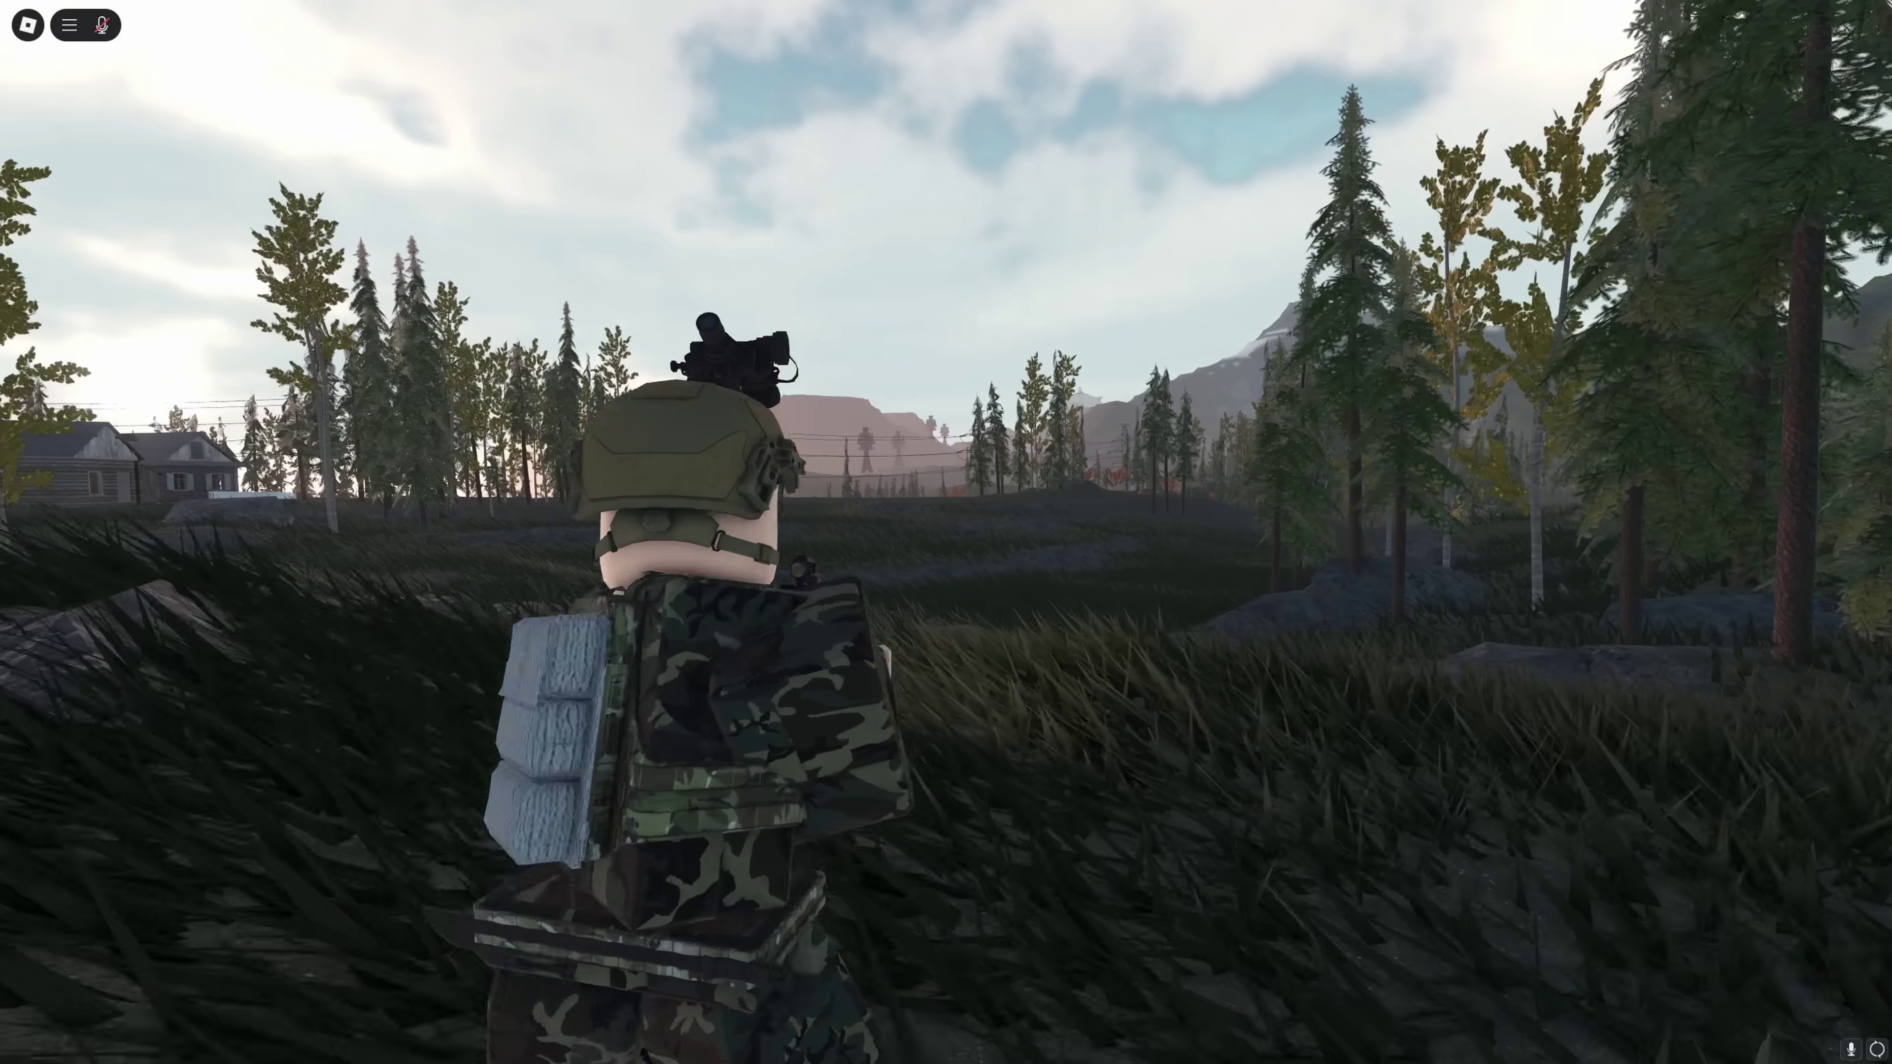
{"action": "key", "text": "v"}
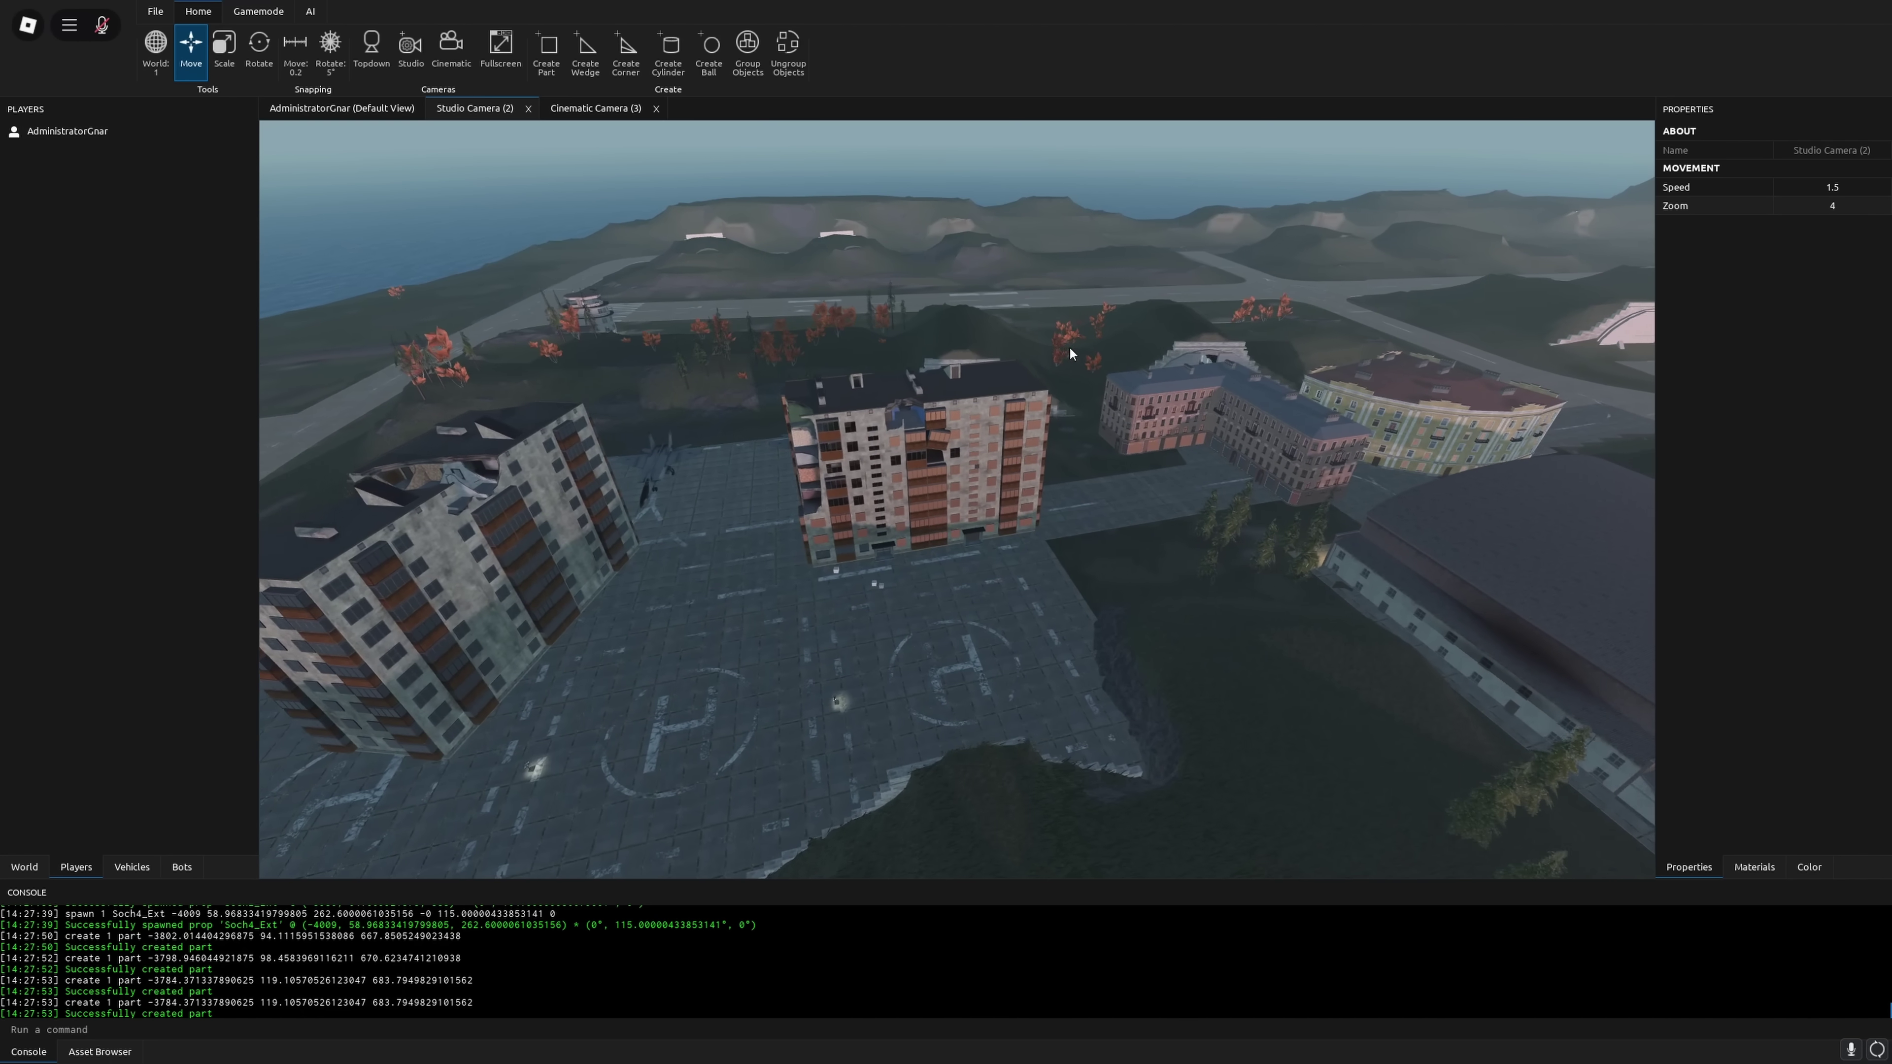
Shape the new parts into flat canopy slabs near the damaged apartment block and apply the BRM5/metal_corrugated material.
{"action": "right_click_drag", "start_coordinate": [515, 289], "coordinate": [515, 290]}
{"action": "key", "text": "w"}
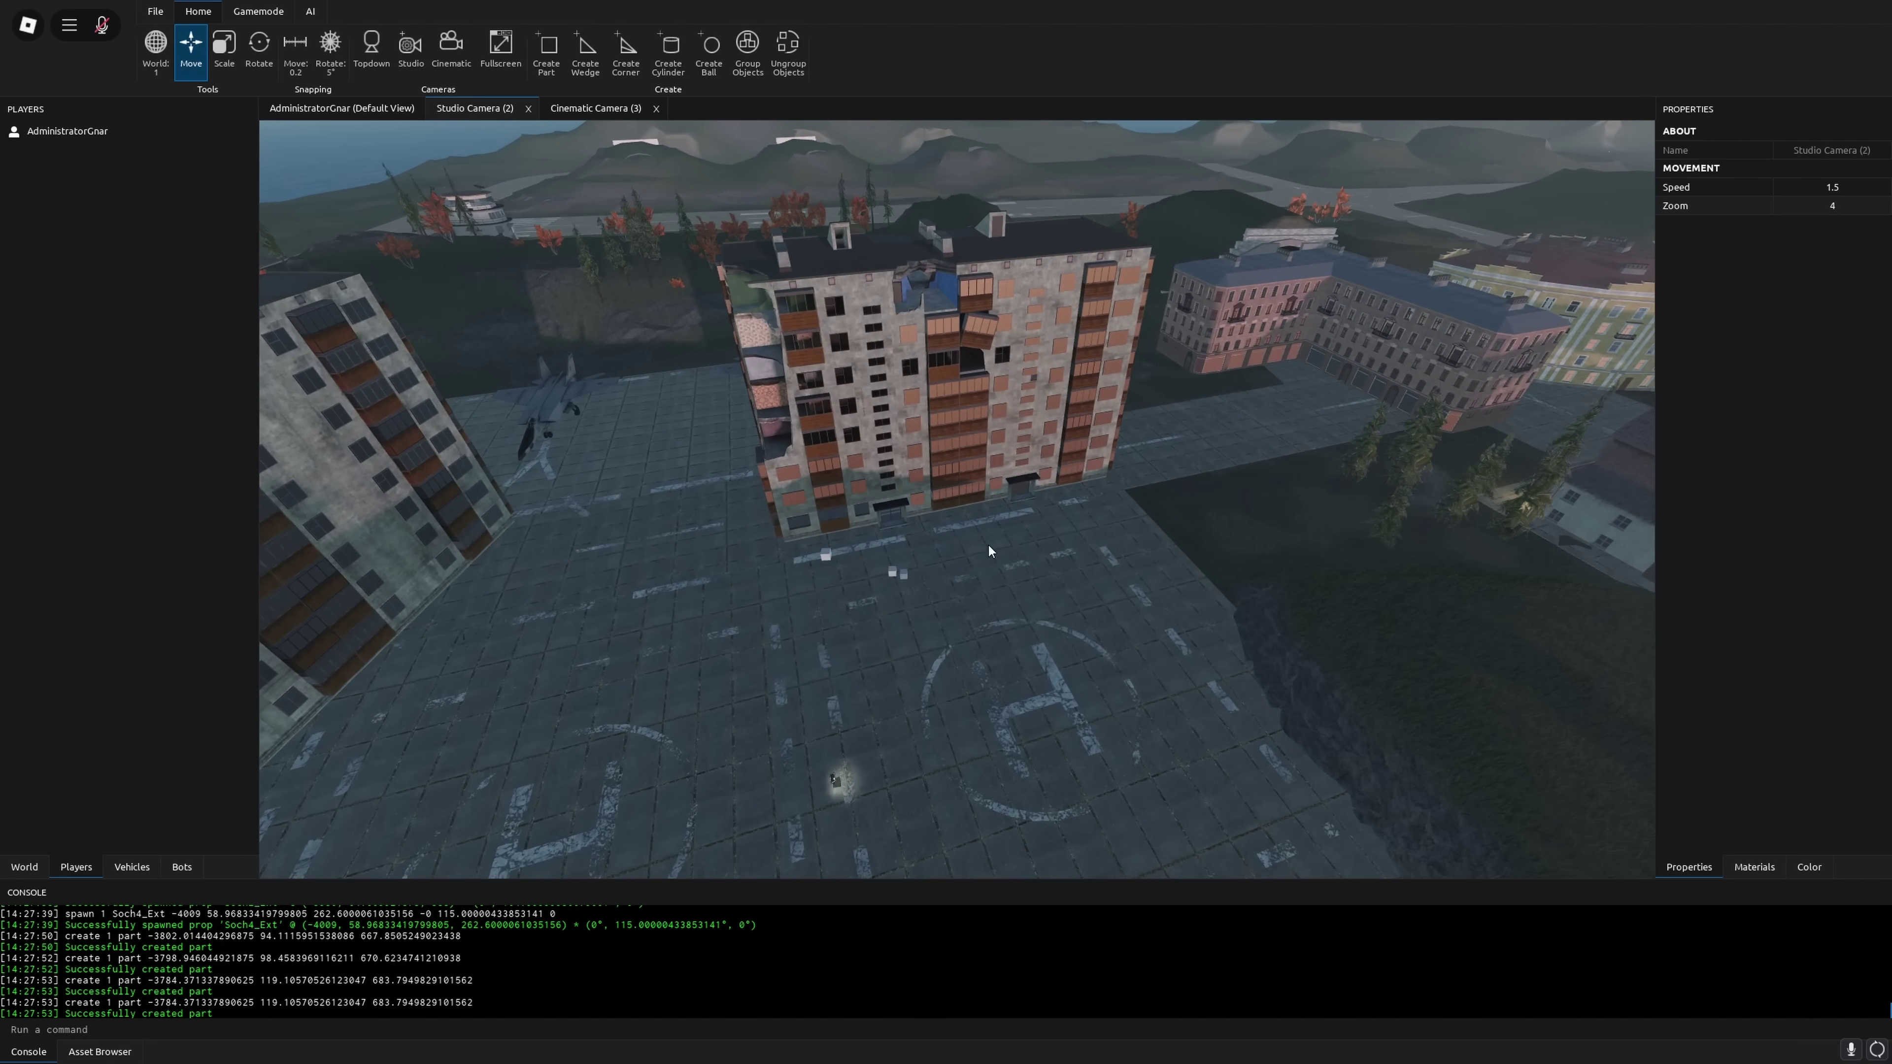
{"action": "key", "text": "w"}
{"action": "left_click_drag", "start_coordinate": [887, 654], "coordinate": [1213, 643]}
{"action": "key", "text": "a"}
{"action": "right_click_drag", "start_coordinate": [999, 557], "coordinate": [999, 556]}
{"action": "left_click_drag", "start_coordinate": [1233, 565], "coordinate": [1448, 719]}
{"action": "key", "text": "s"}
{"action": "left_click", "coordinate": [1754, 866]}
{"action": "left_click", "coordinate": [1831, 322]}
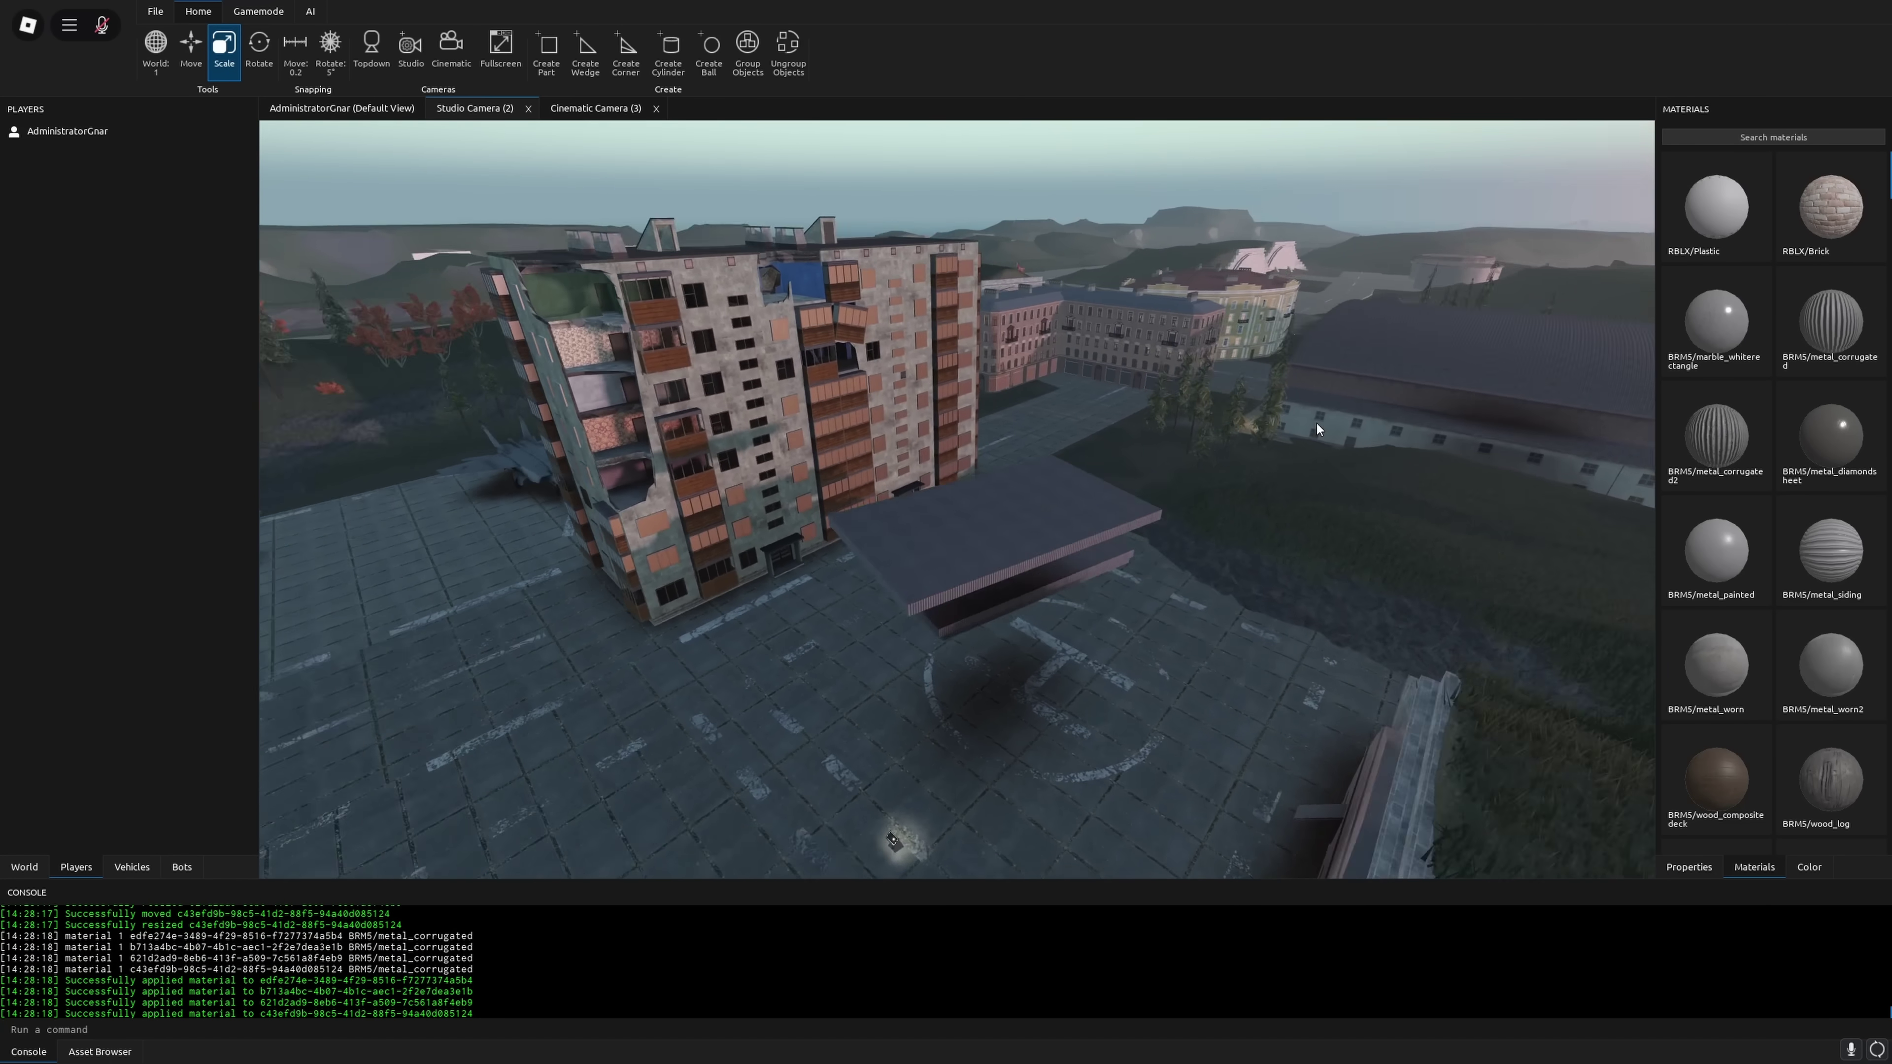
Save the edited map as videotest and list all saved maps.
{"action": "key", "text": "s"}
{"action": "right_click_drag", "start_coordinate": [1317, 423], "coordinate": [1317, 423]}
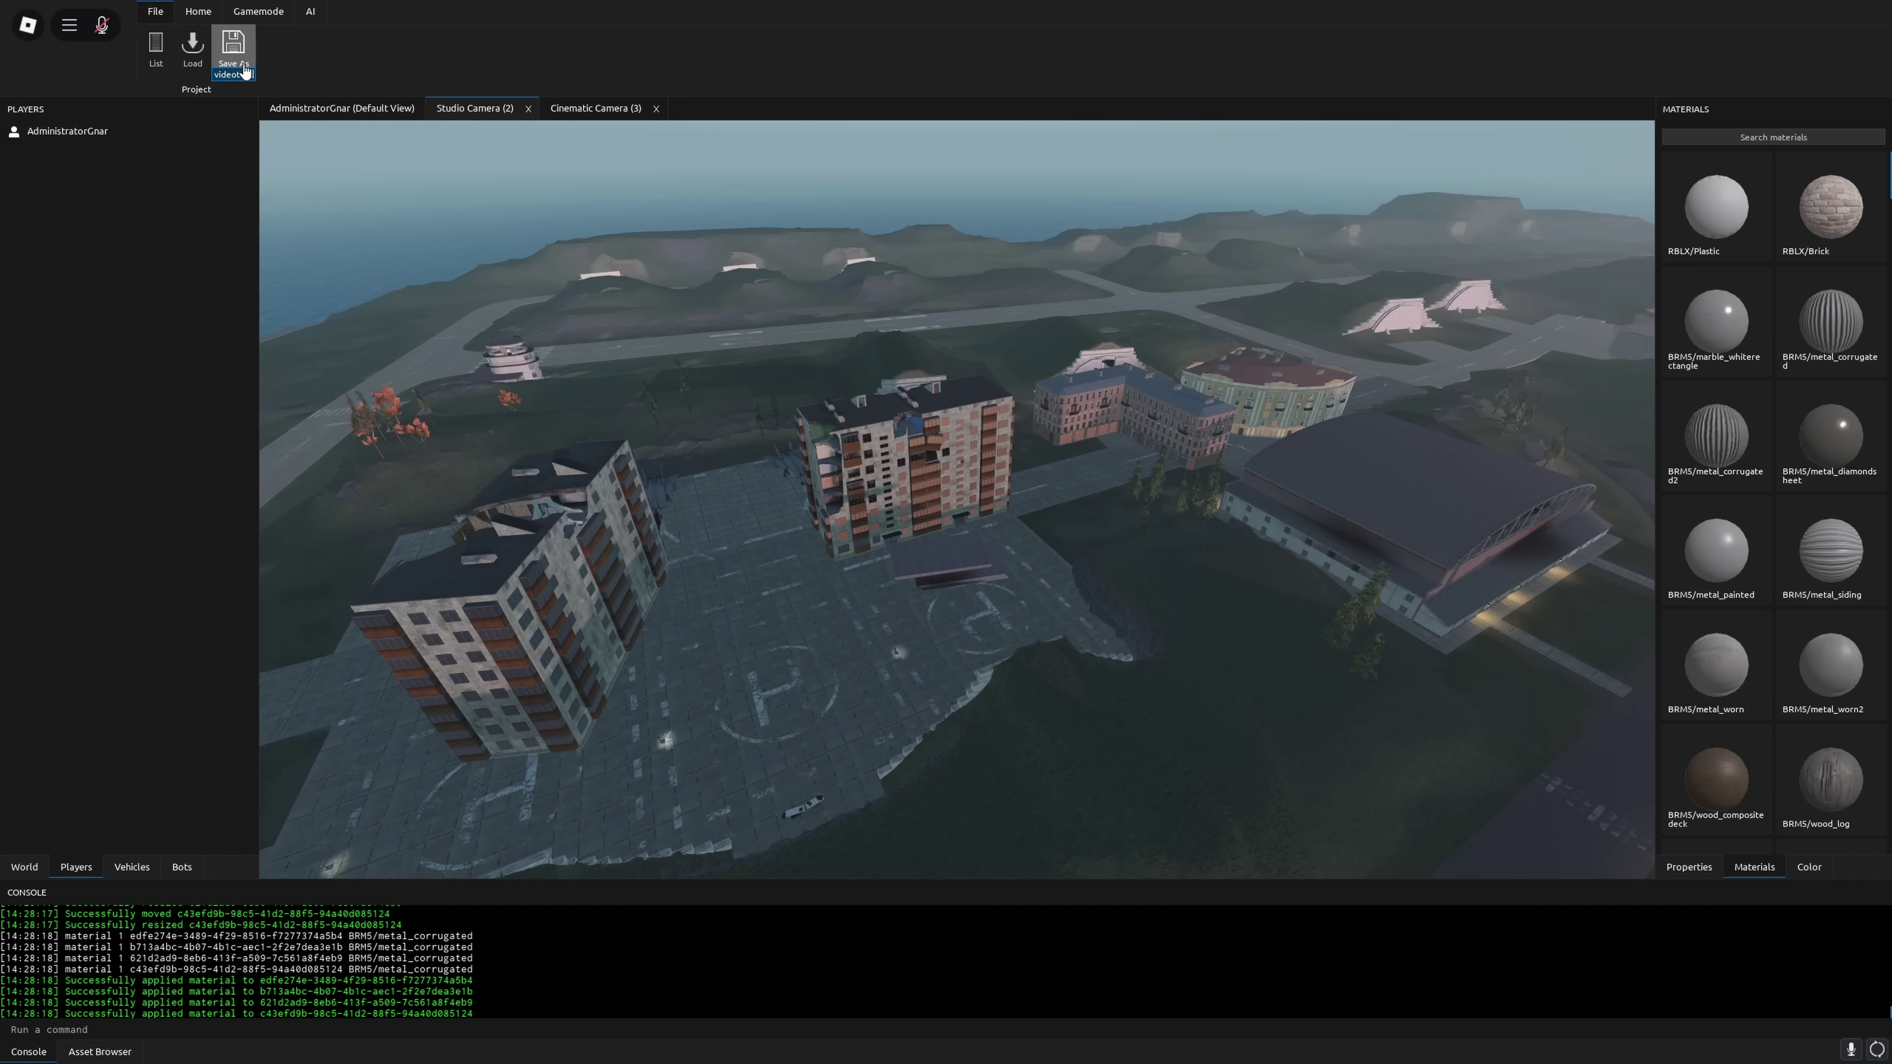
{"action": "type", "text": "est"}
{"action": "key", "text": "Return"}
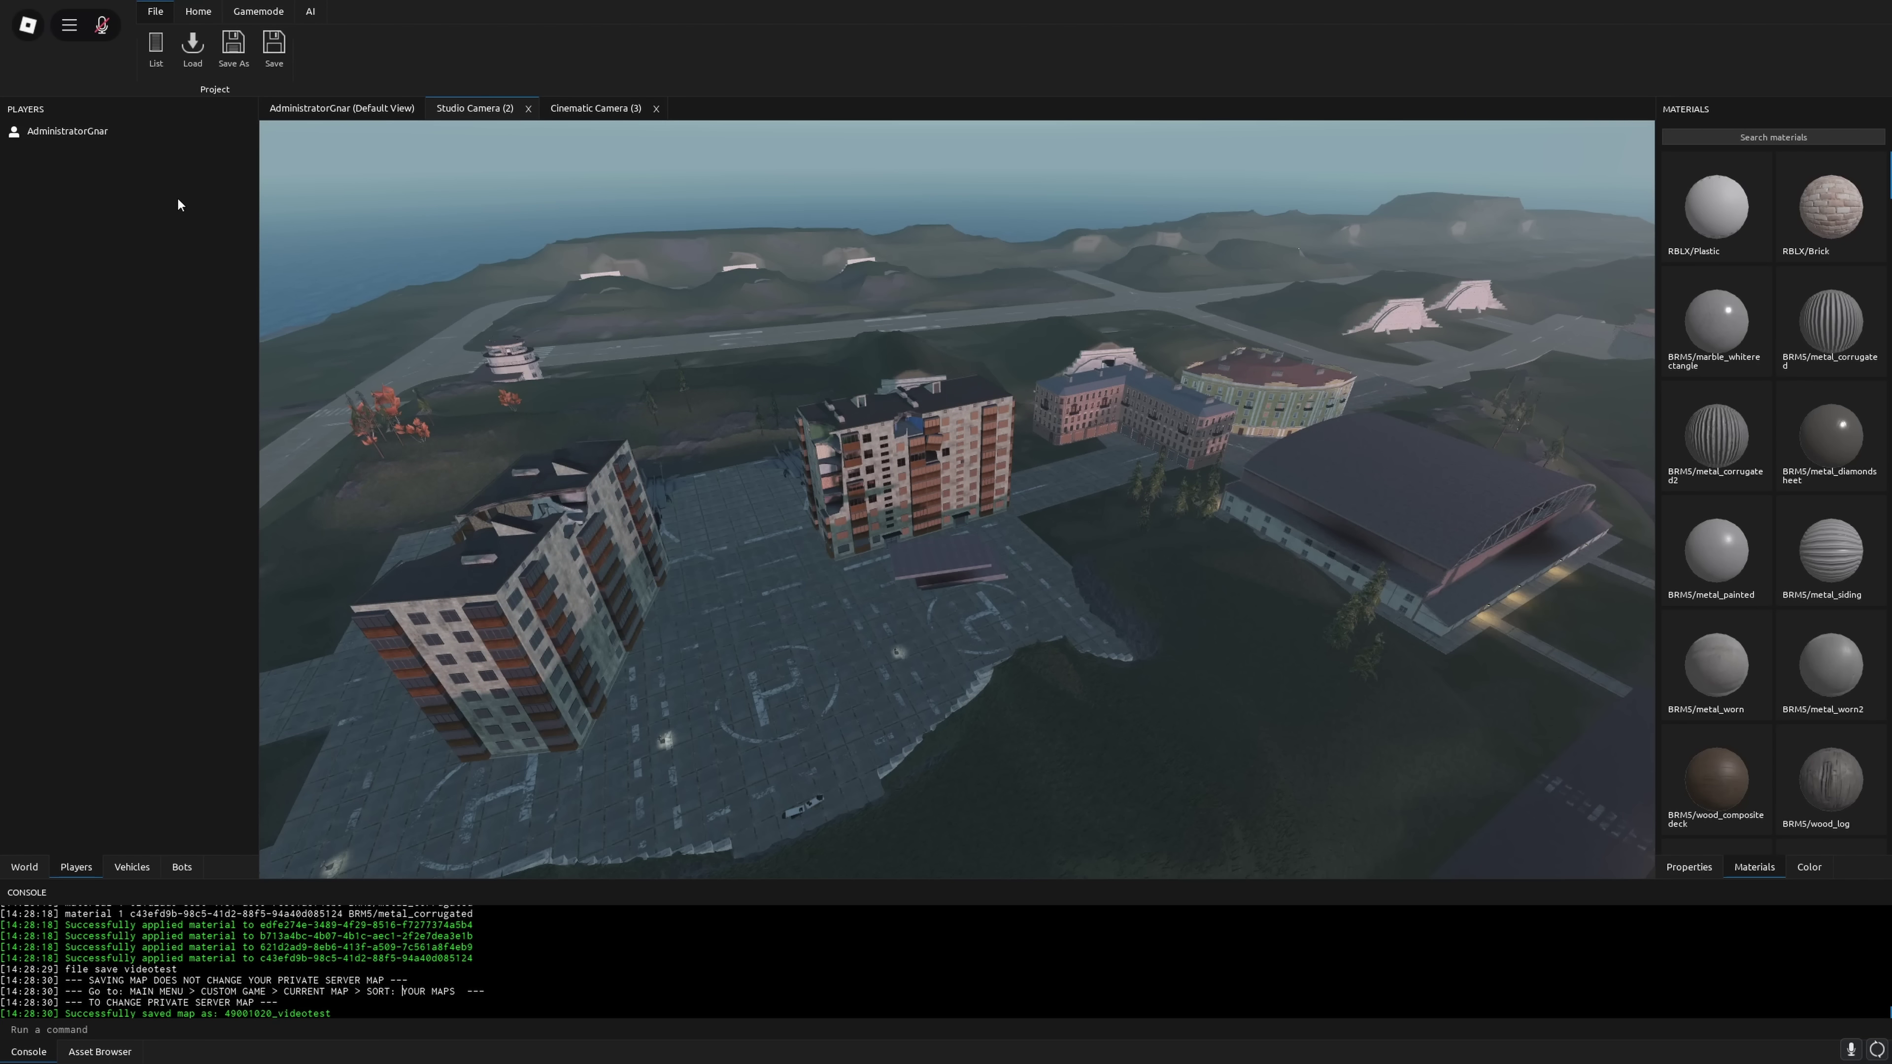
{"action": "left_click", "coordinate": [156, 59]}
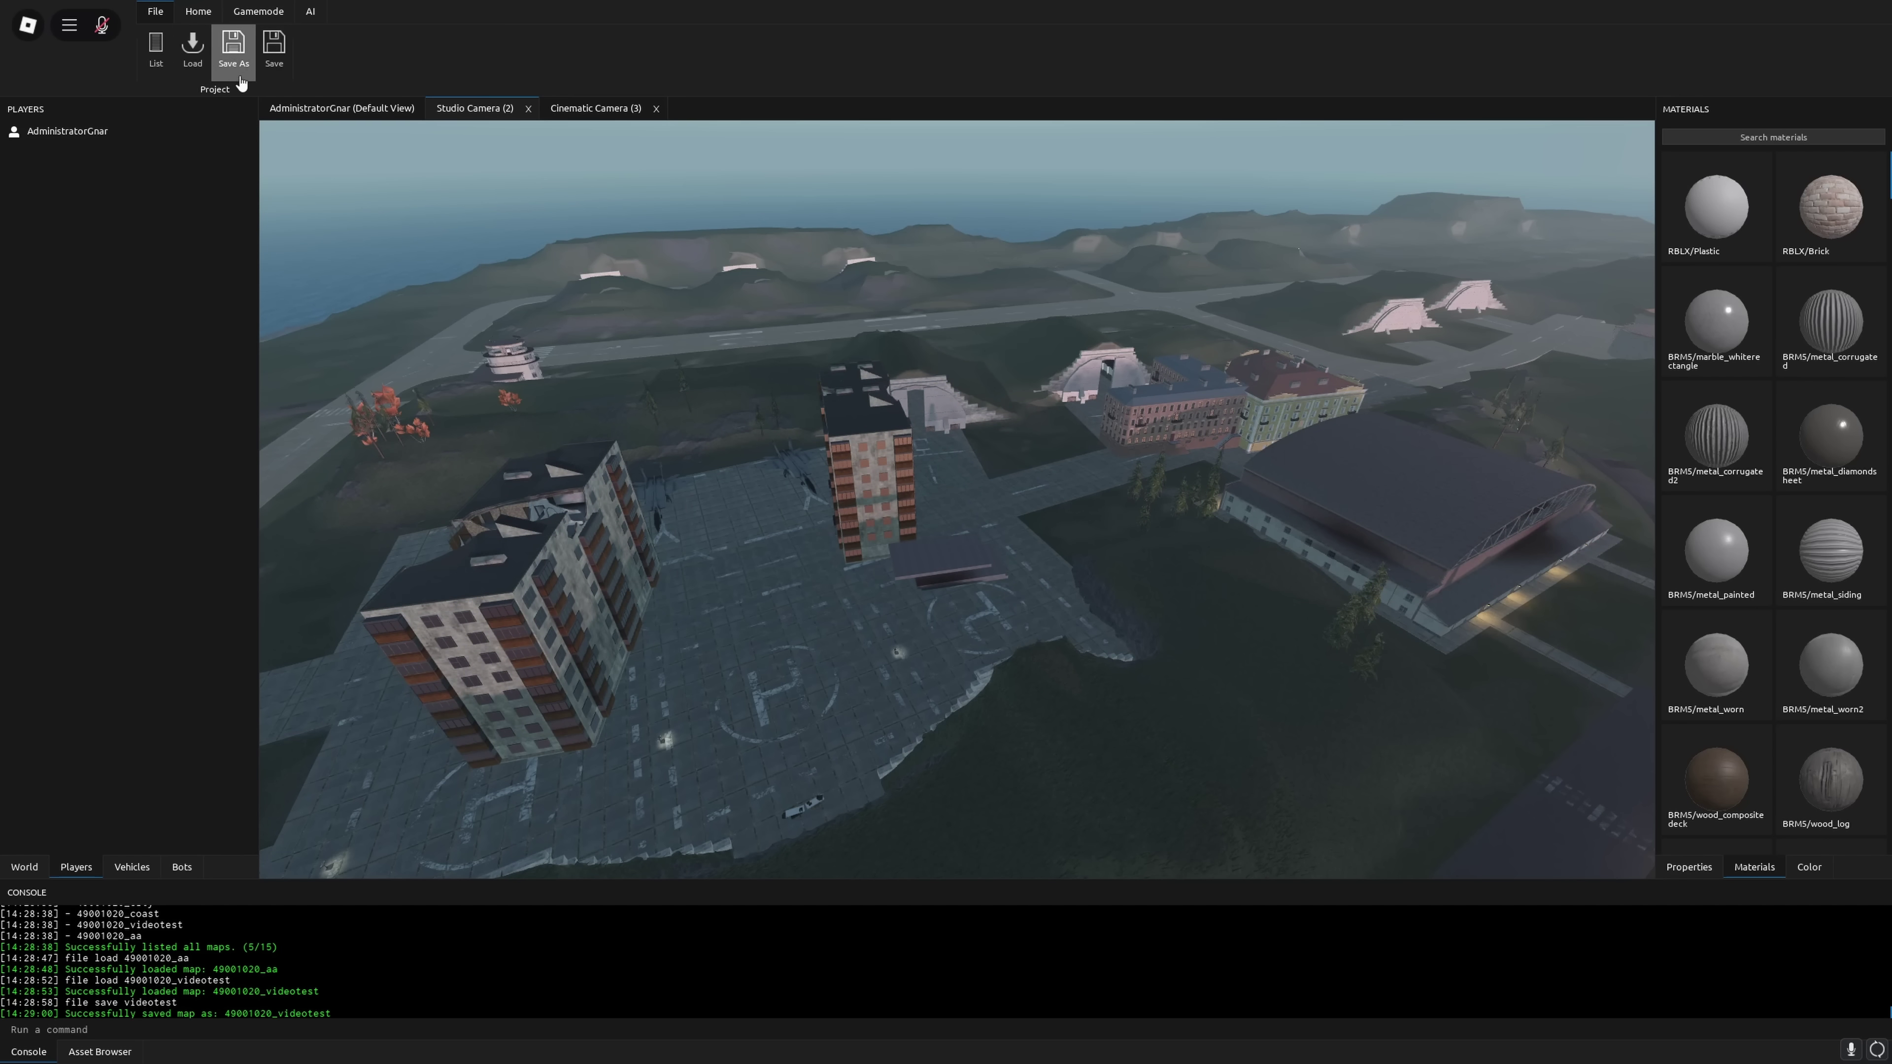
{"action": "key", "text": "w"}
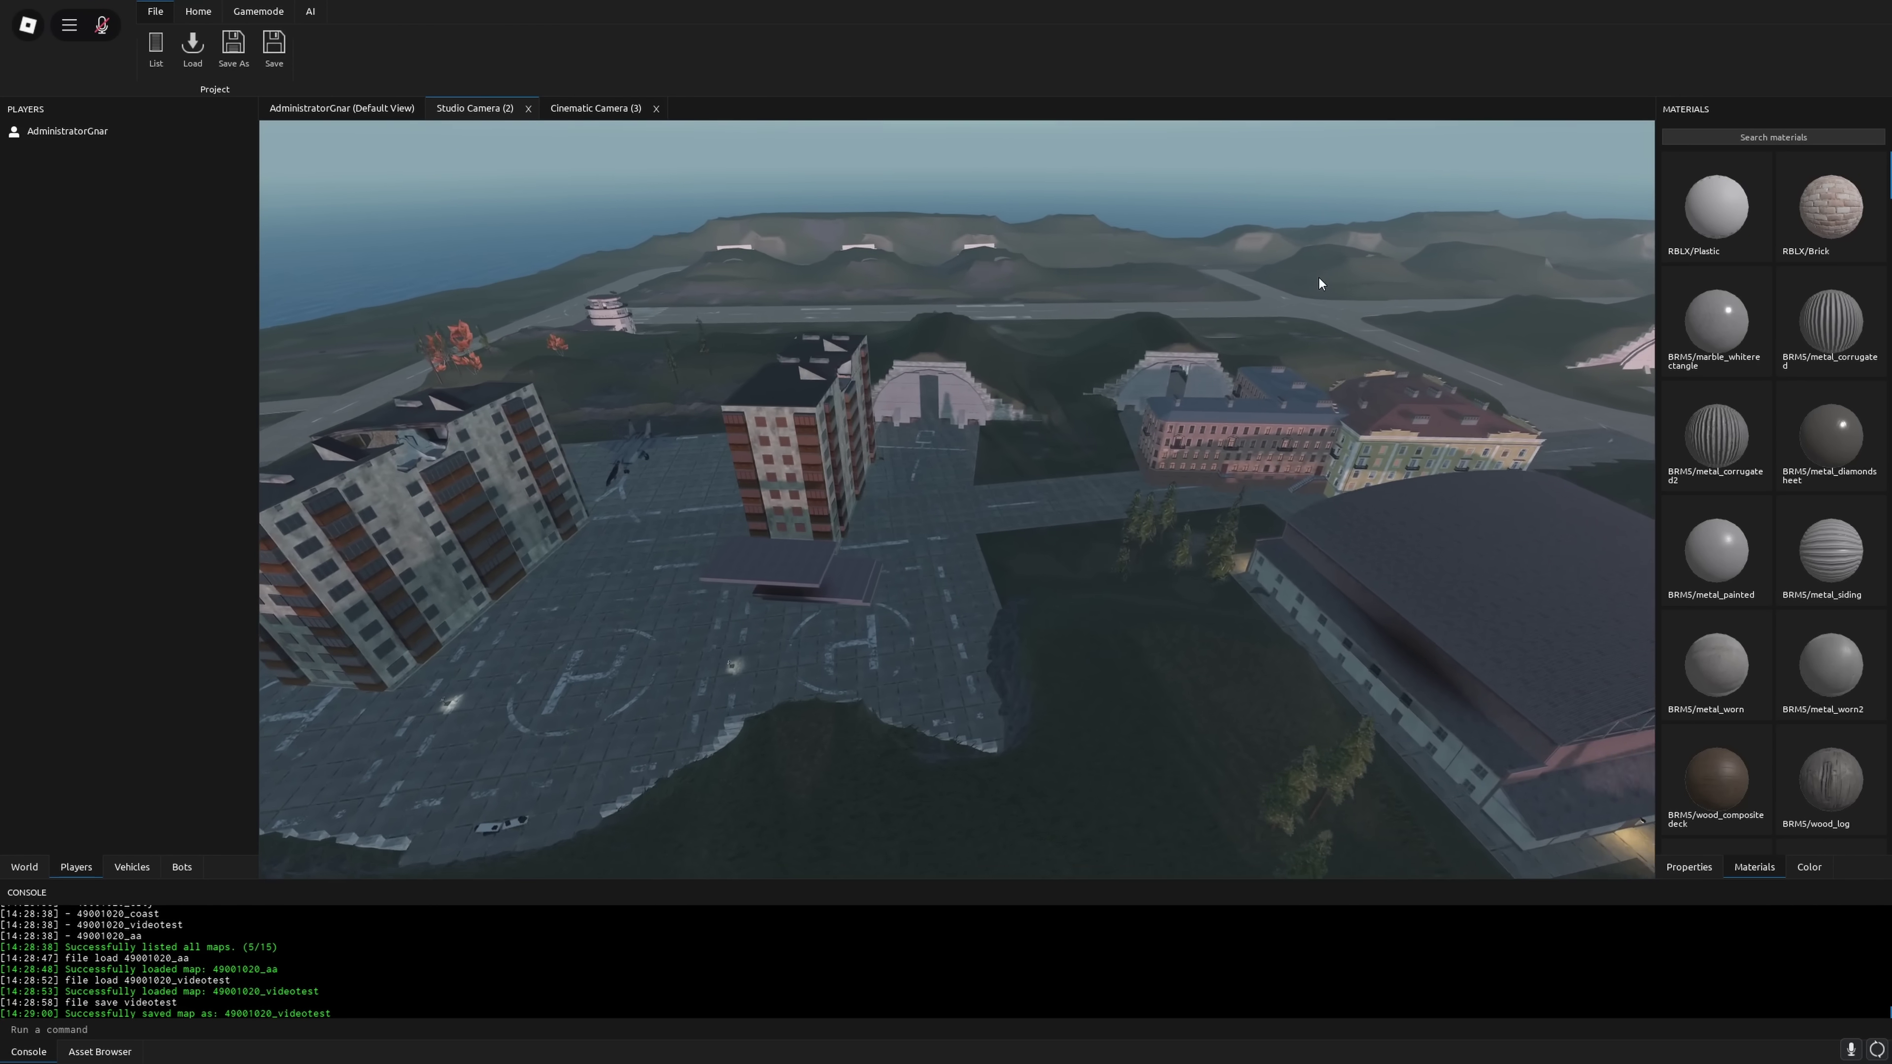
{"action": "key", "text": "s"}
{"action": "key", "text": "a"}
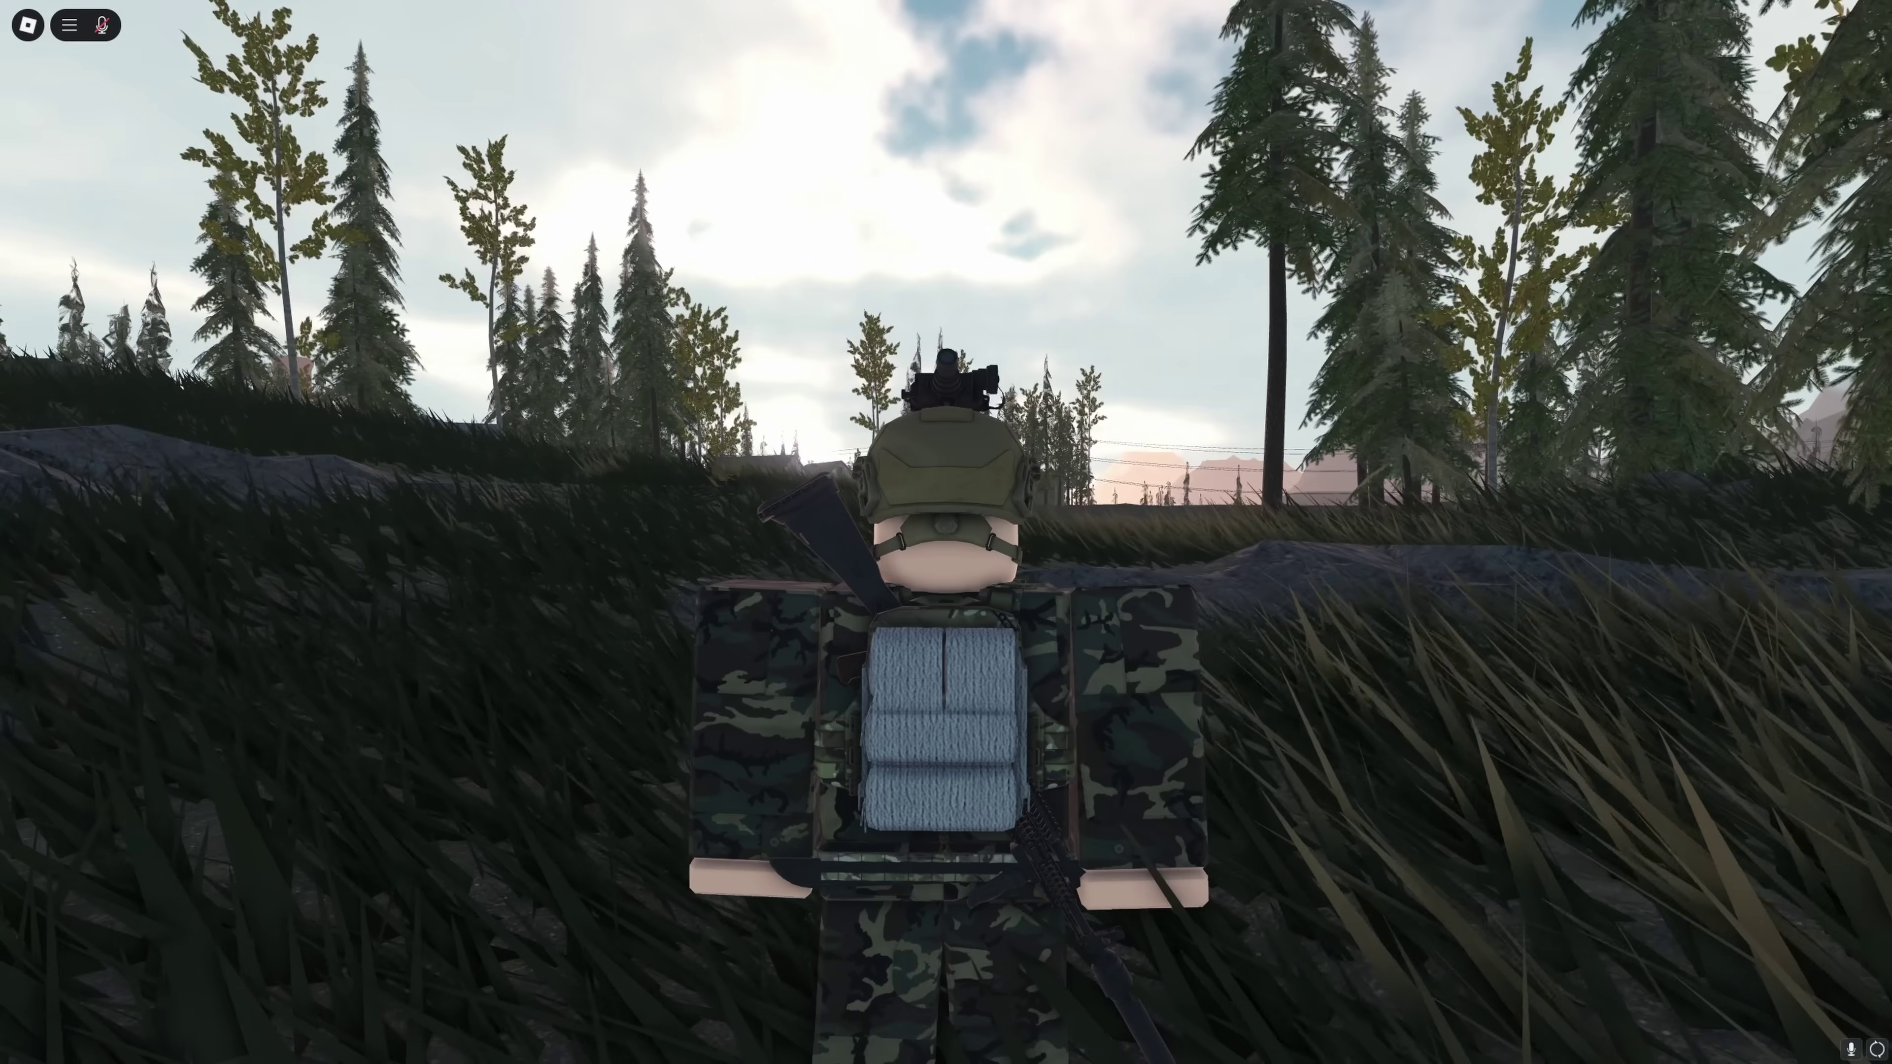
In the custom game settings, choose videotest from your own maps as the private server's current map.
{"action": "key", "text": "m"}
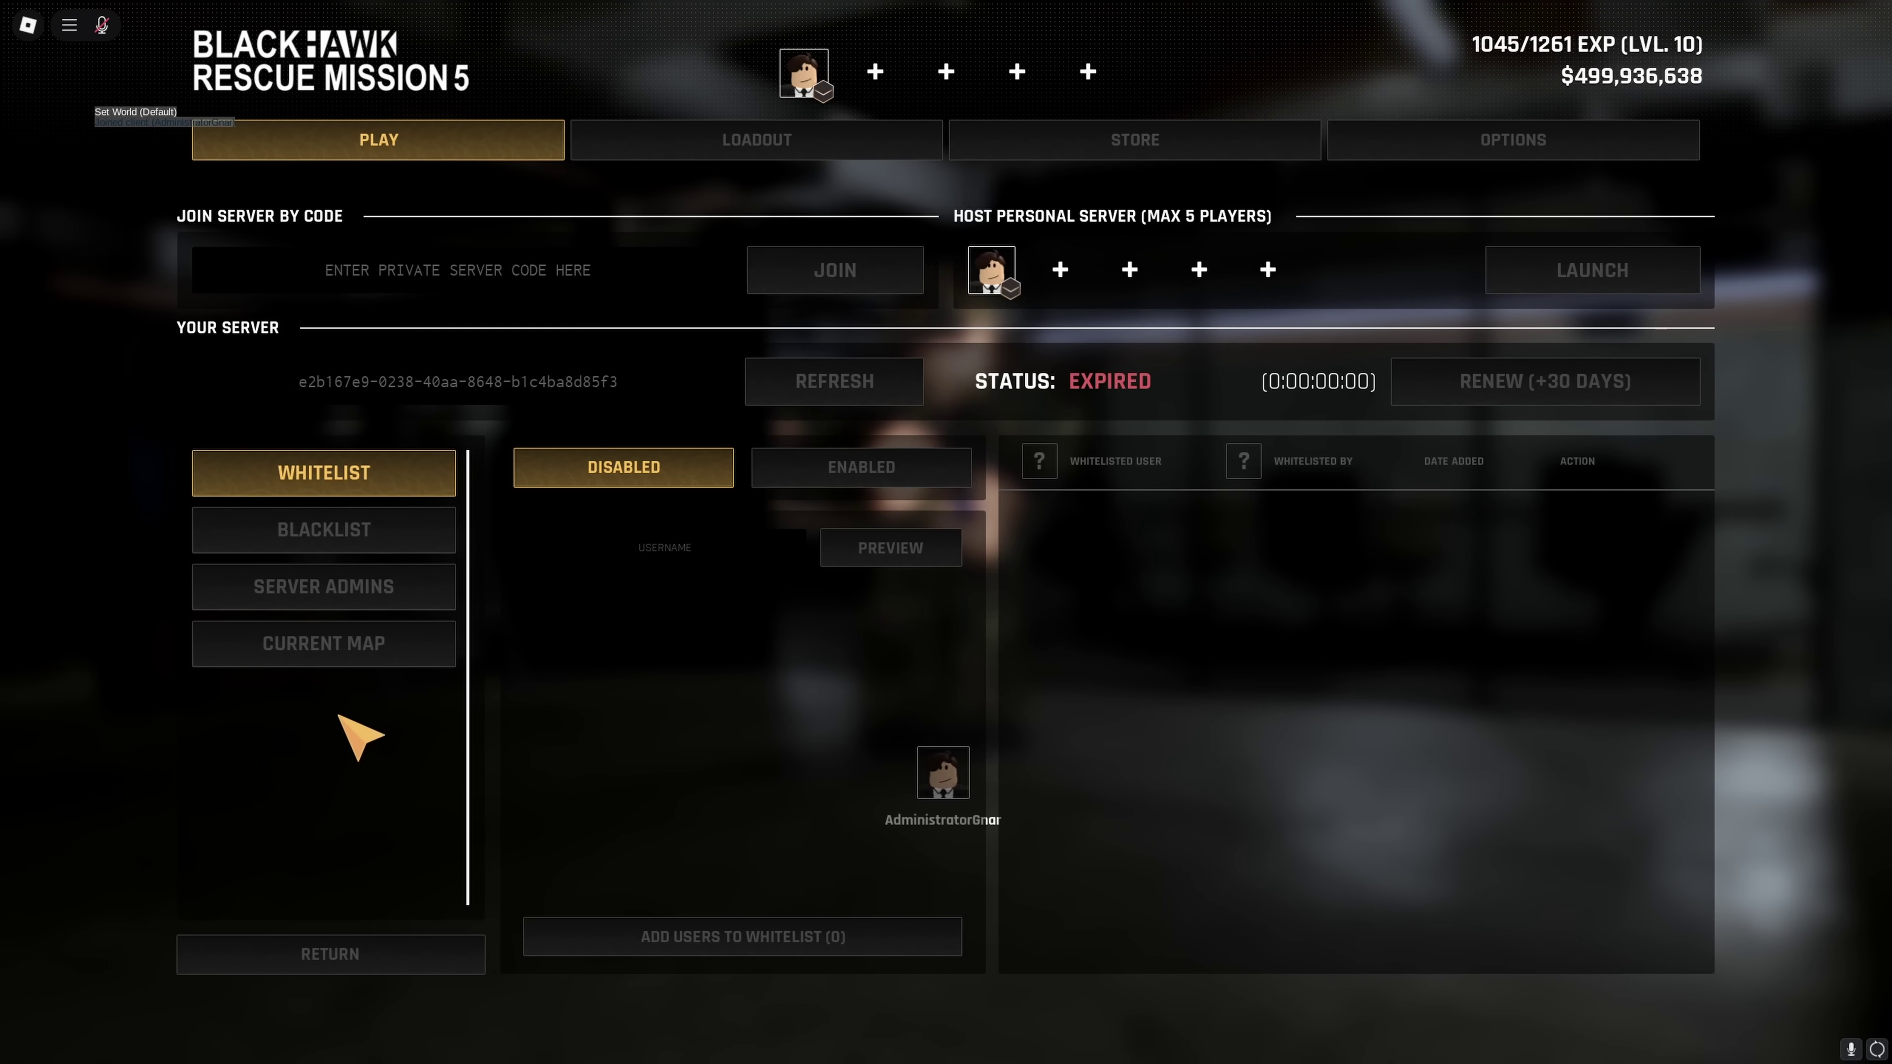
{"action": "left_click", "coordinate": [350, 647]}
{"action": "left_click", "coordinate": [1266, 477]}
{"action": "left_click", "coordinate": [1271, 552]}
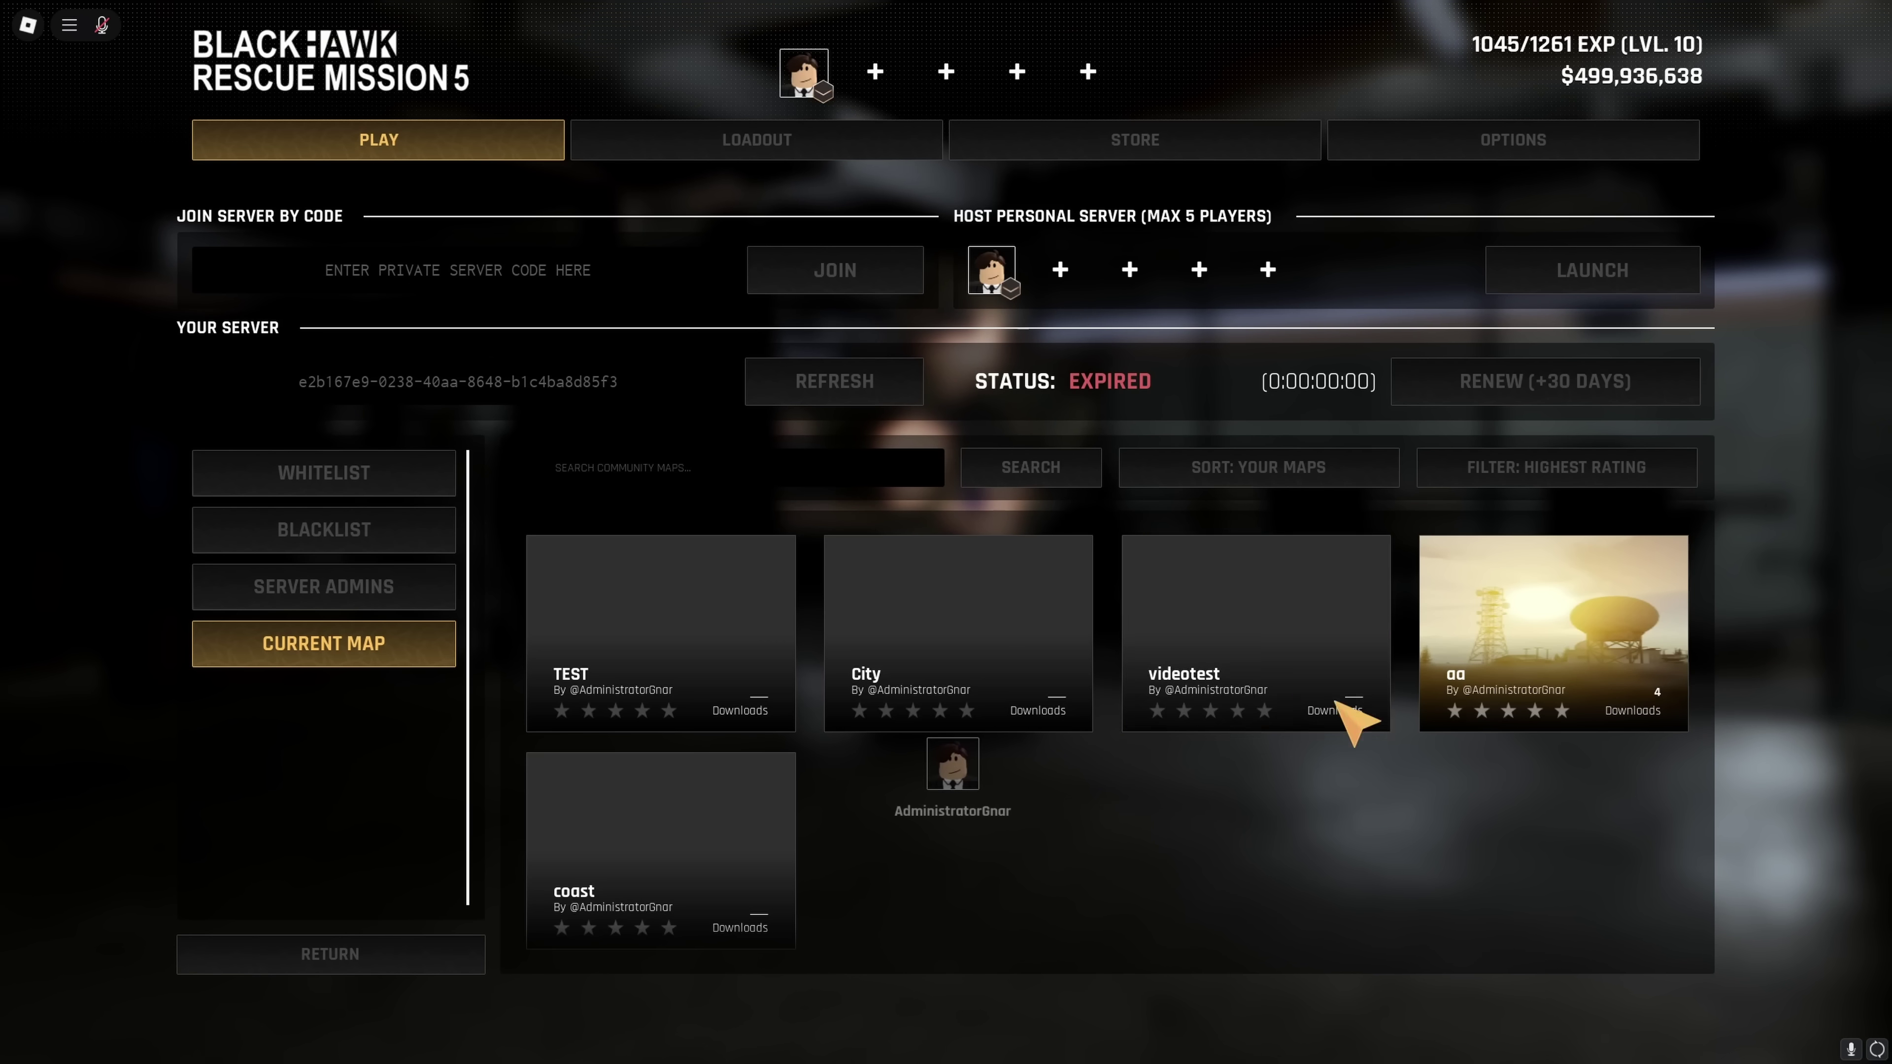
{"action": "left_click", "coordinate": [1259, 634]}
{"action": "left_click", "coordinate": [866, 644]}
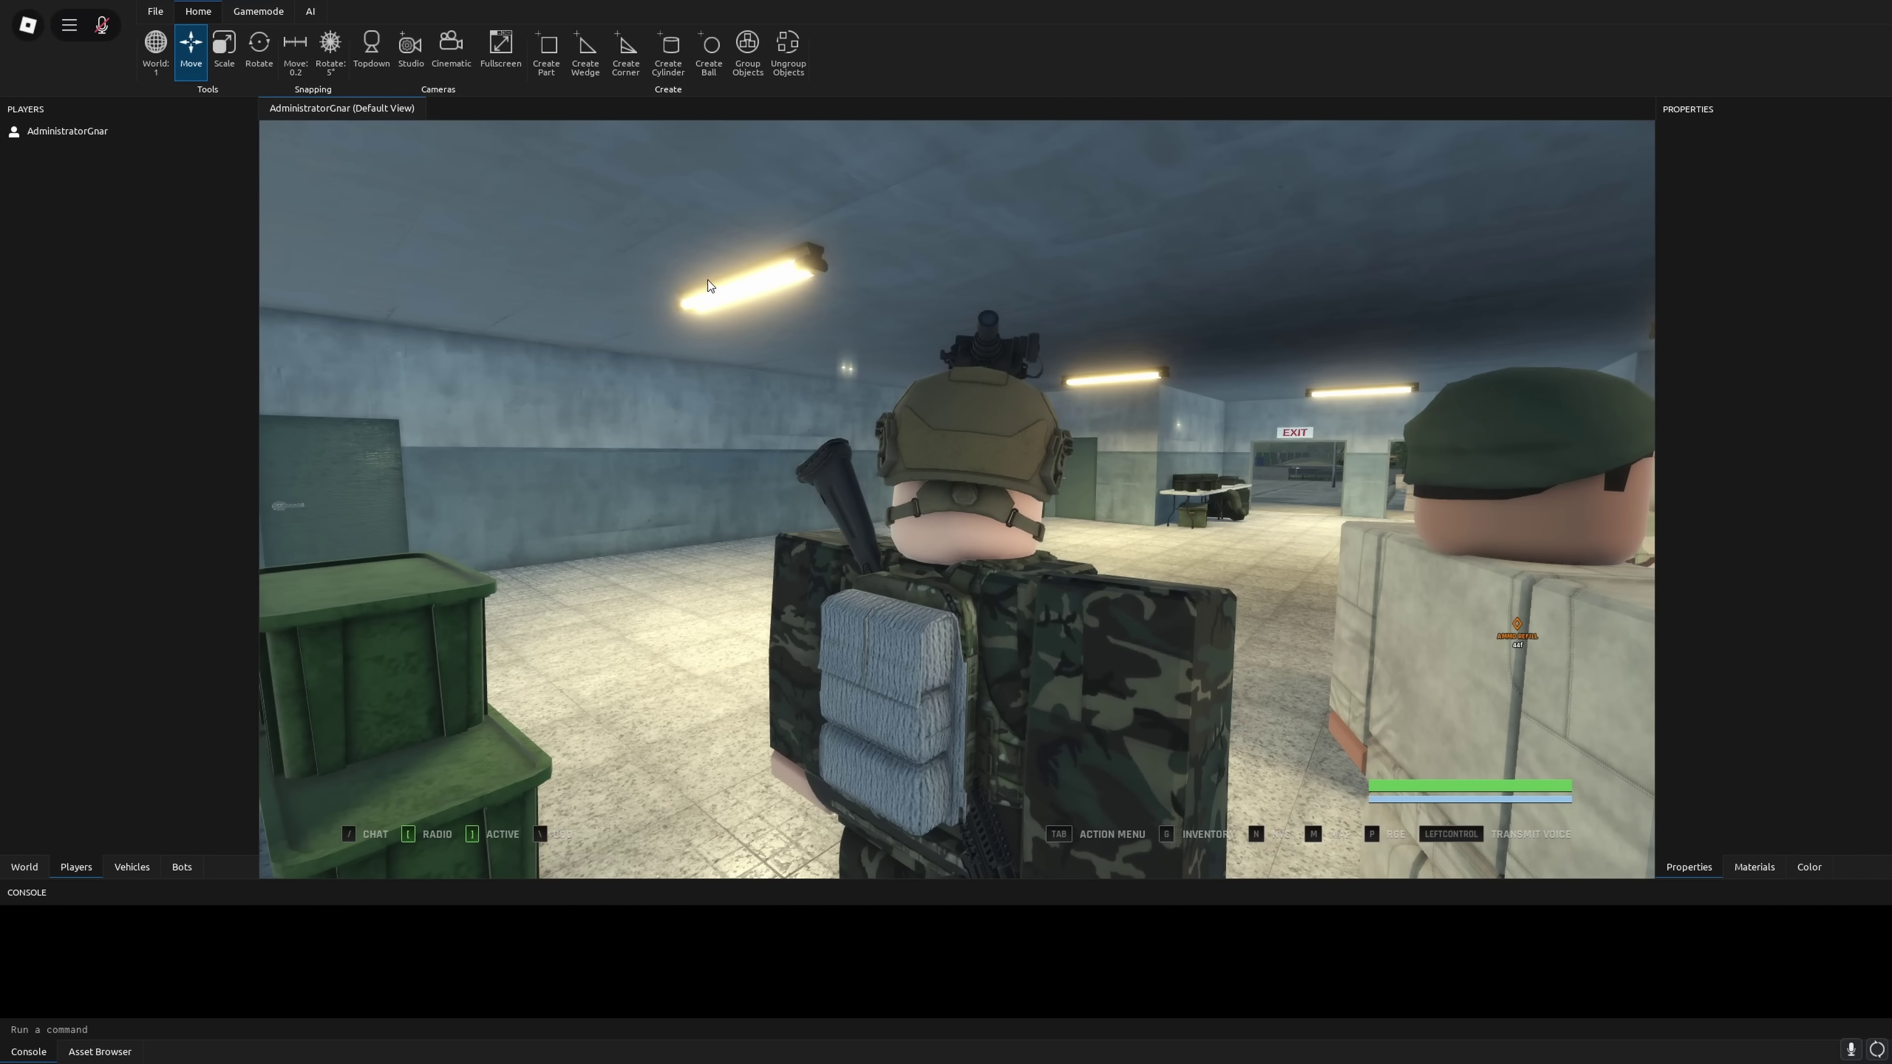
Add a studio camera, inspect the apartment blocks and canopy on the loaded map, and display the project file options.
{"action": "left_click", "coordinate": [411, 50]}
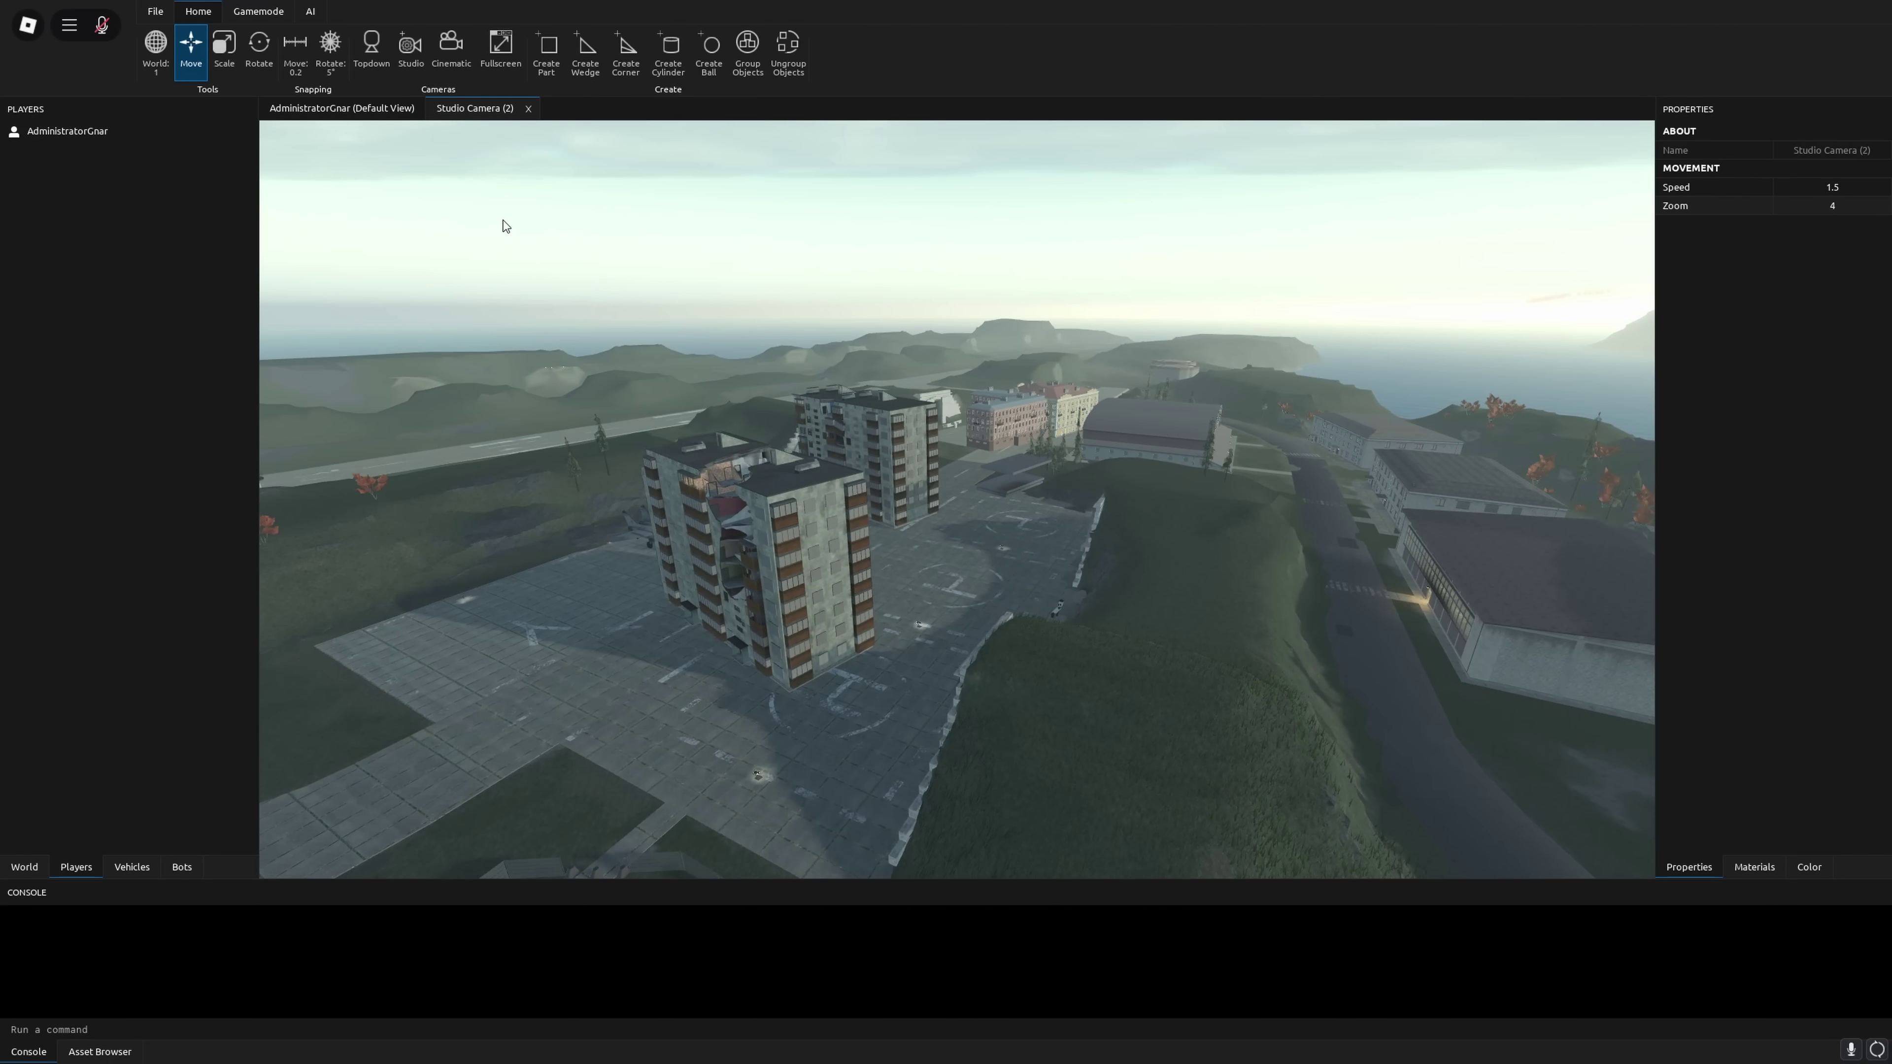
{"action": "key", "text": "w"}
{"action": "right_click_drag", "start_coordinate": [503, 220], "coordinate": [503, 221]}
{"action": "key", "text": "s"}
{"action": "key", "text": "w"}
{"action": "key", "text": "a"}
{"action": "left_click", "coordinate": [156, 12]}
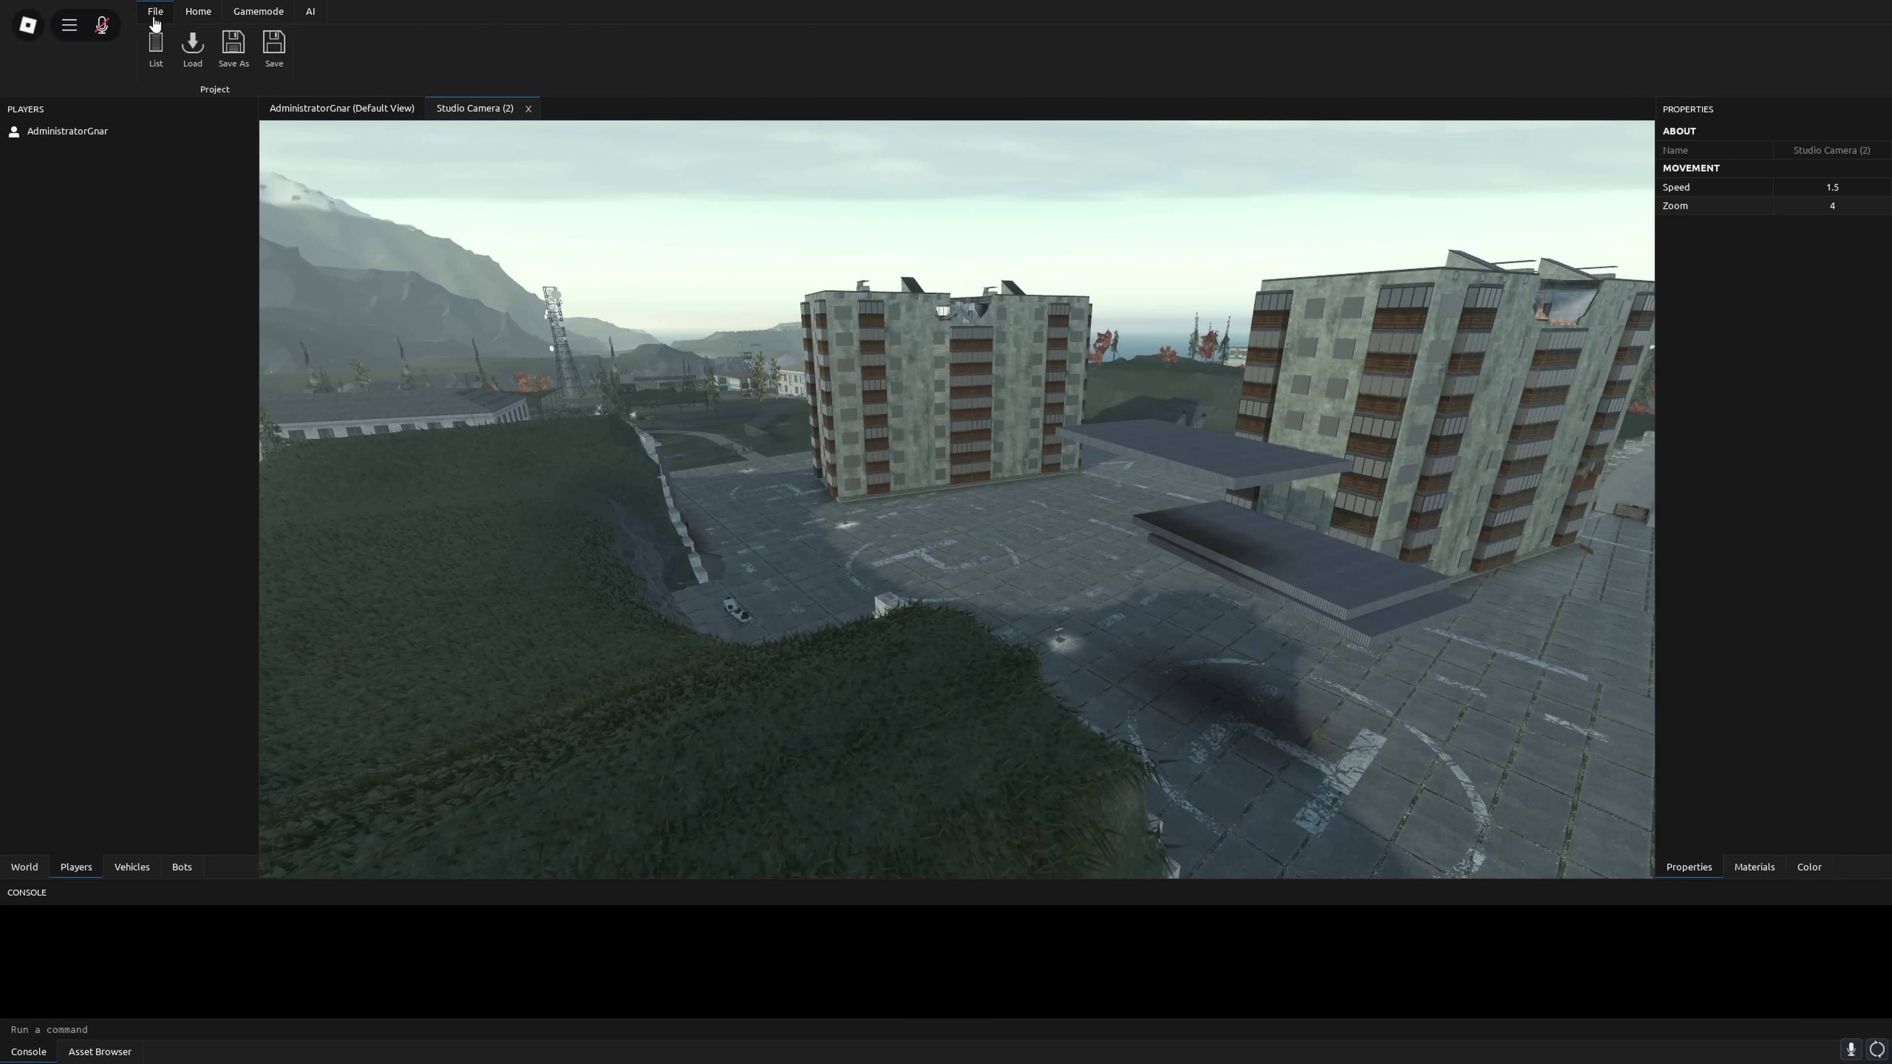
{"action": "key", "text": "a"}
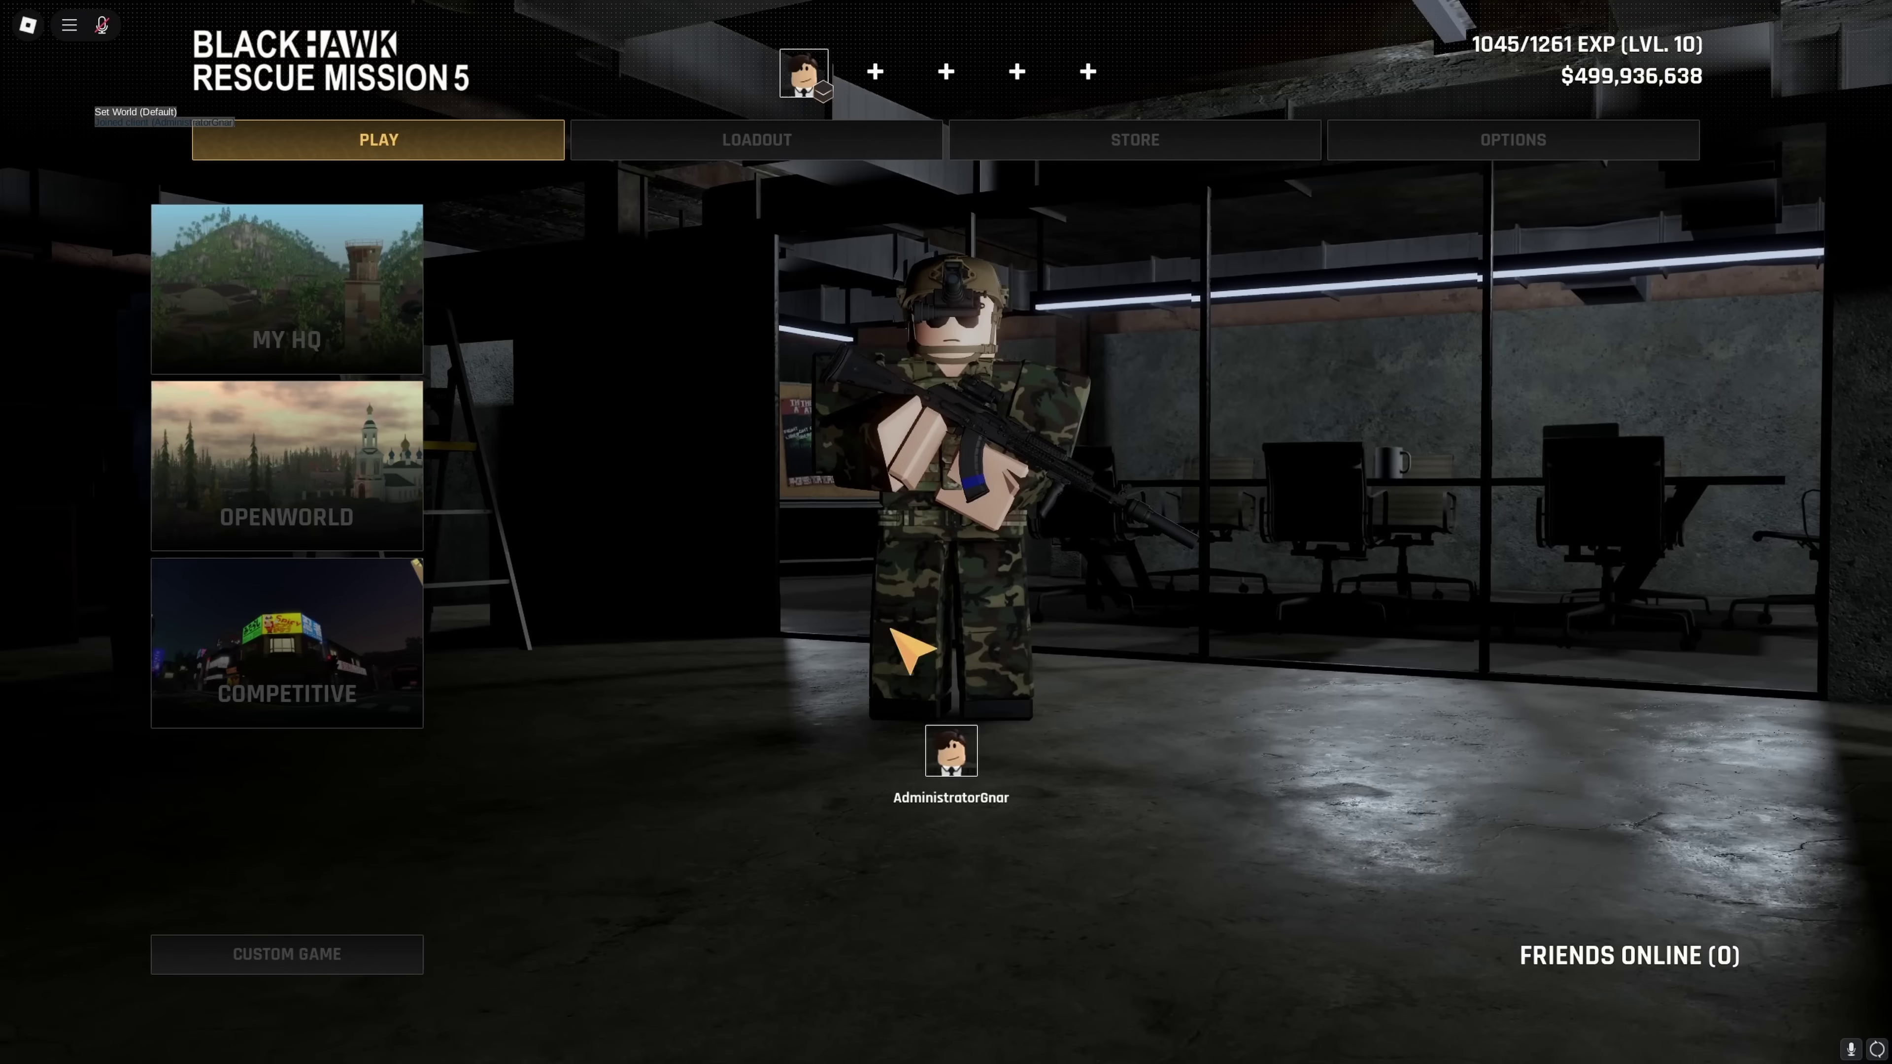
In the custom game settings, list the competitive maps and set PVP_Coast as the private server's current map.
{"action": "left_click", "coordinate": [359, 969]}
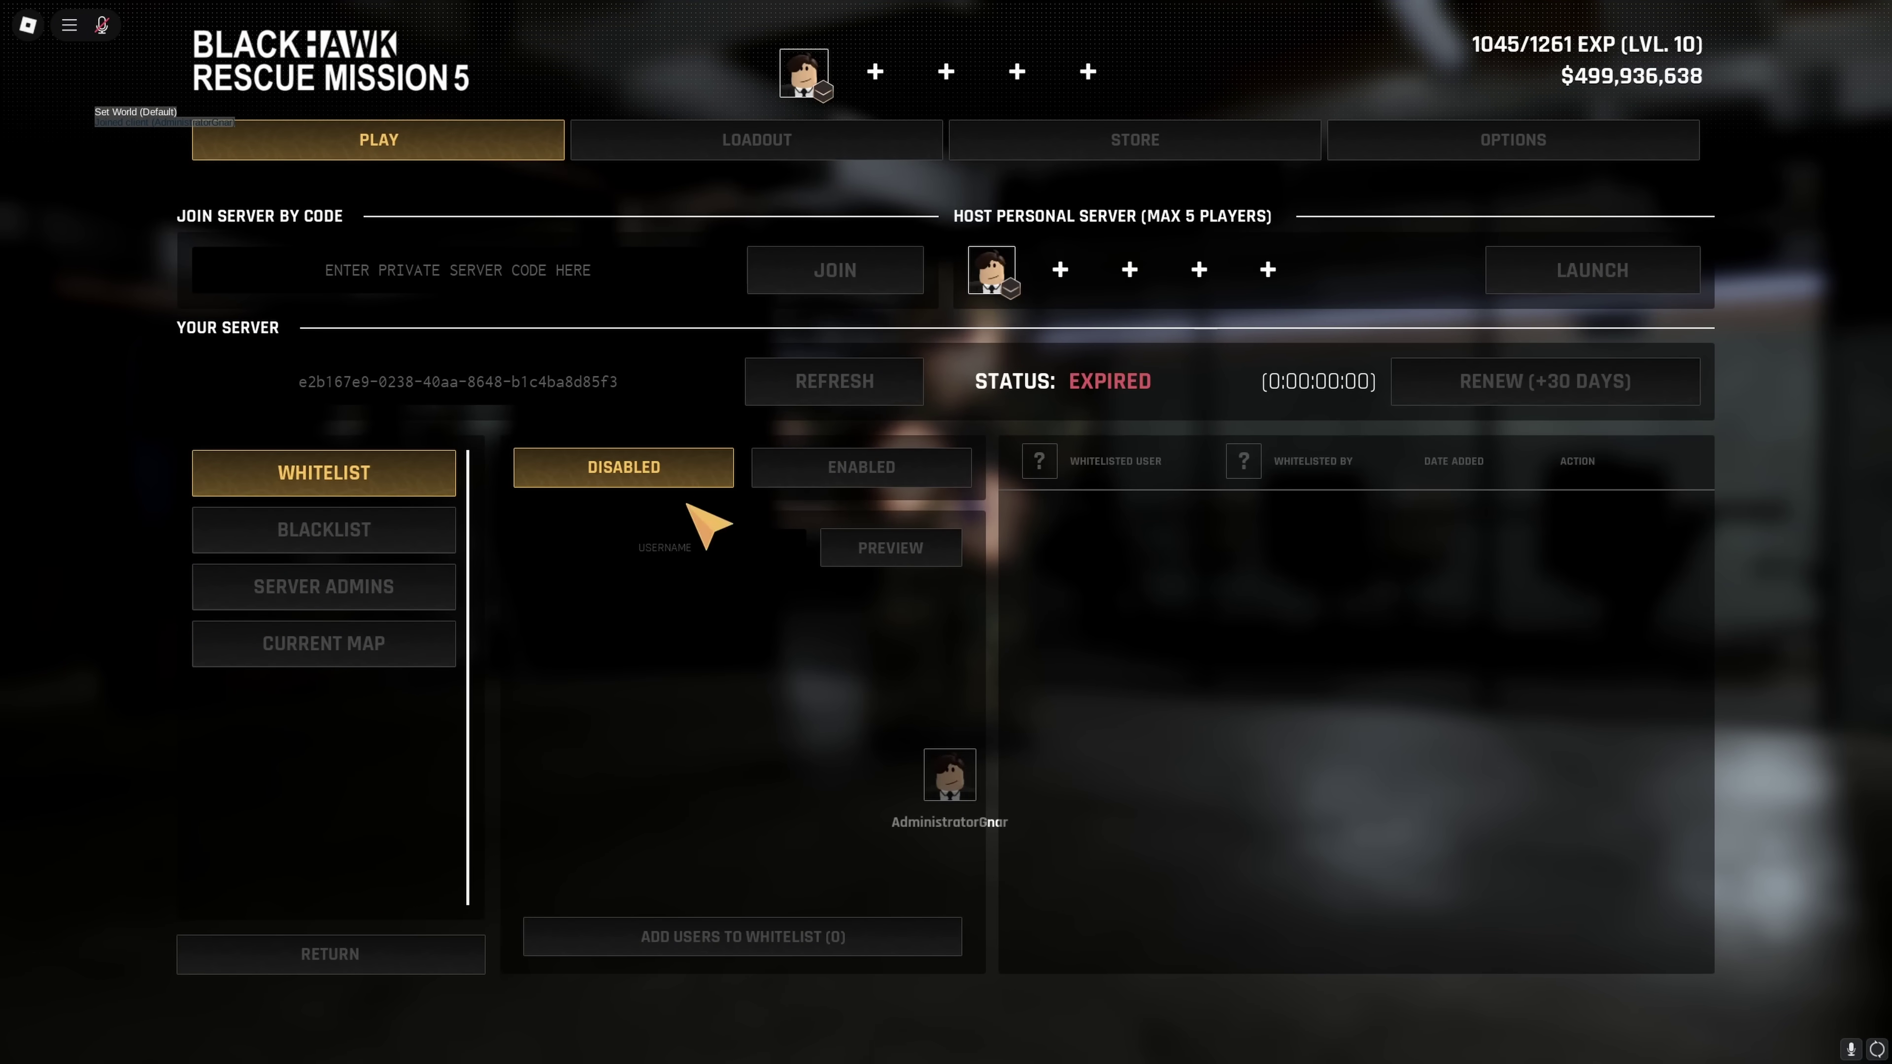
{"action": "left_click", "coordinate": [324, 643]}
{"action": "left_click", "coordinate": [1330, 466]}
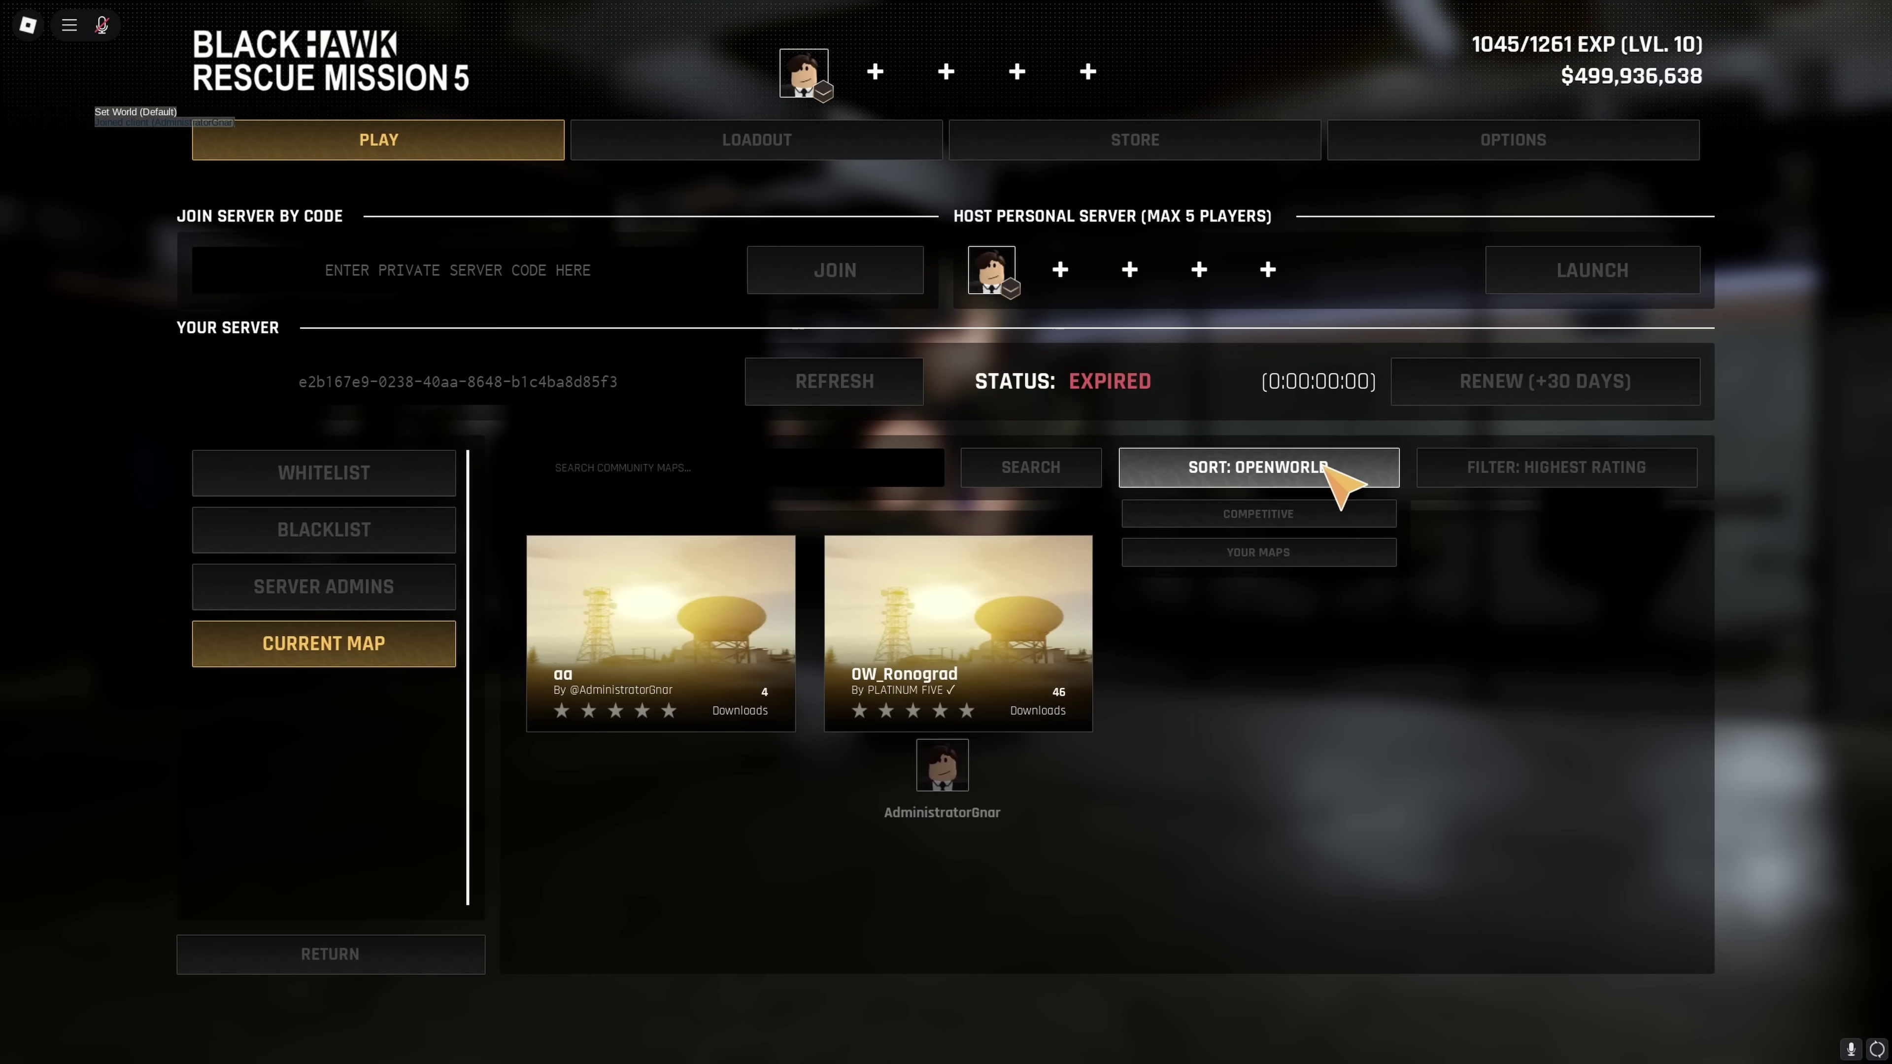
{"action": "left_click", "coordinate": [1307, 516]}
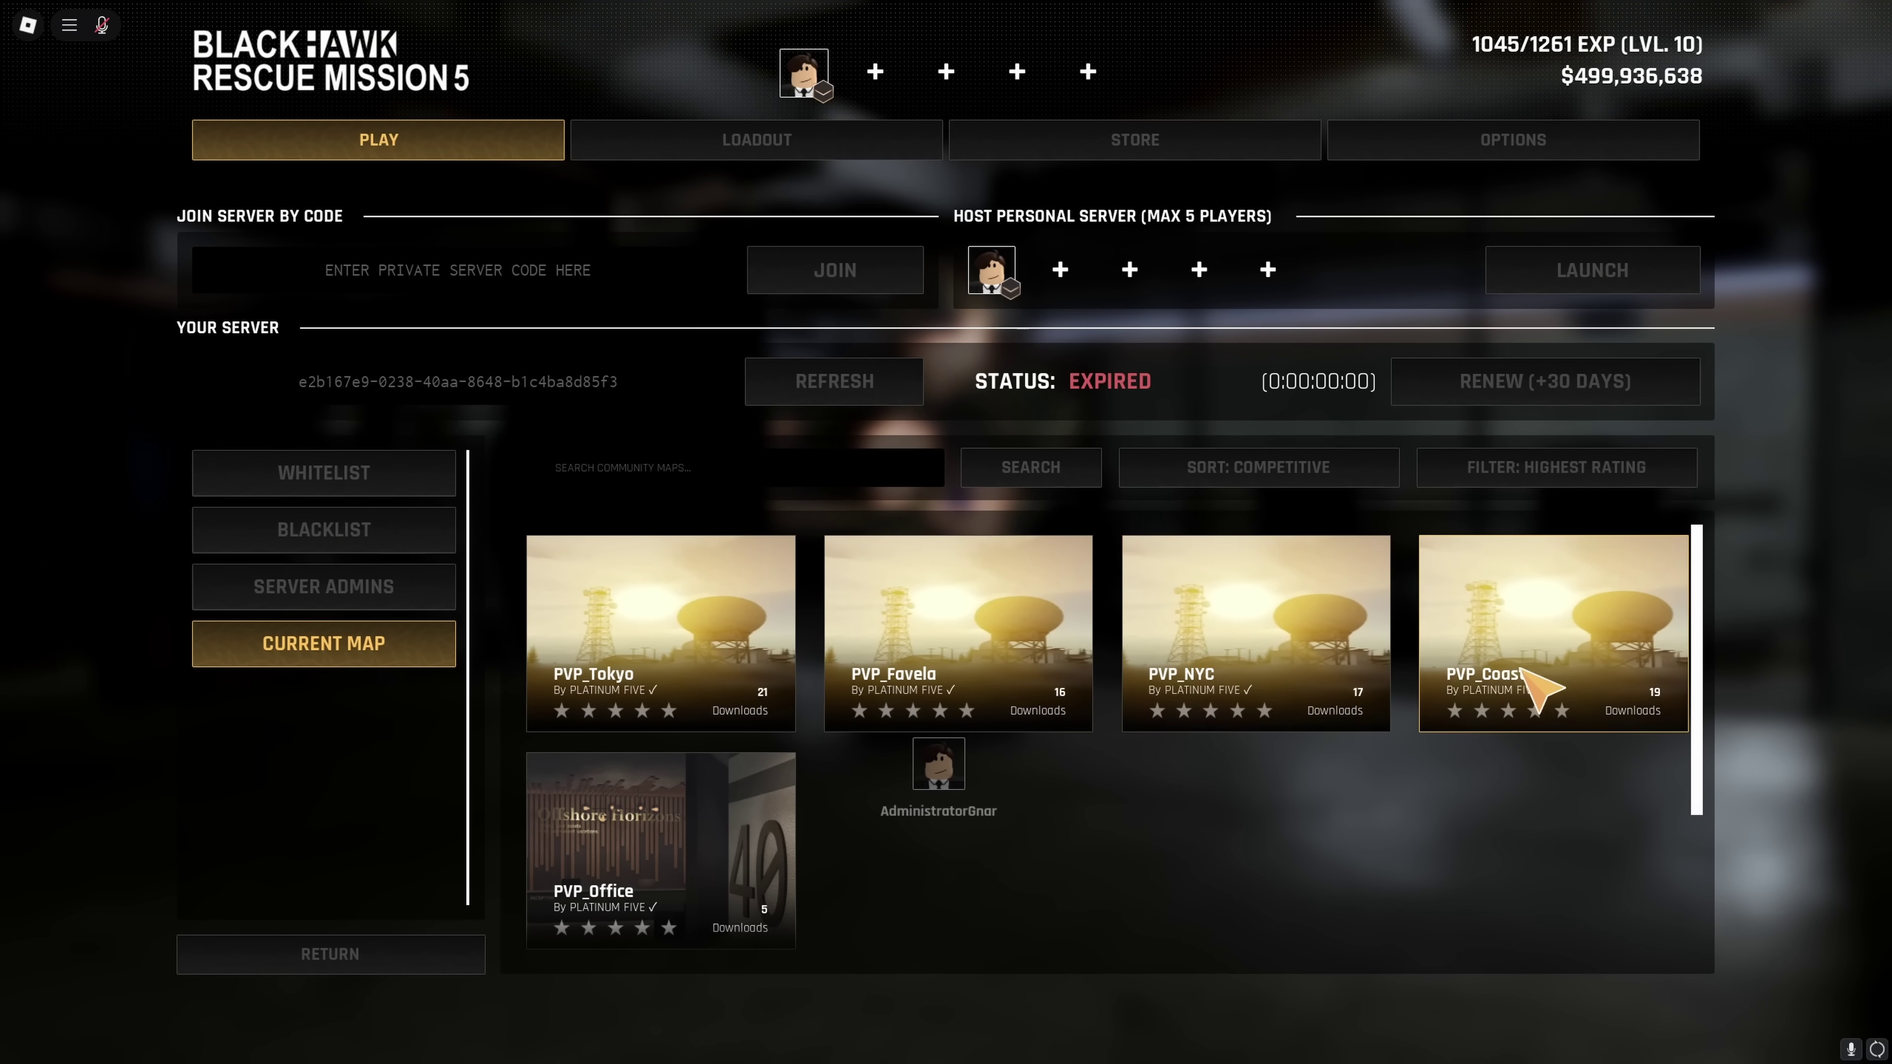
{"action": "left_click", "coordinate": [1545, 682]}
{"action": "left_click", "coordinate": [865, 629]}
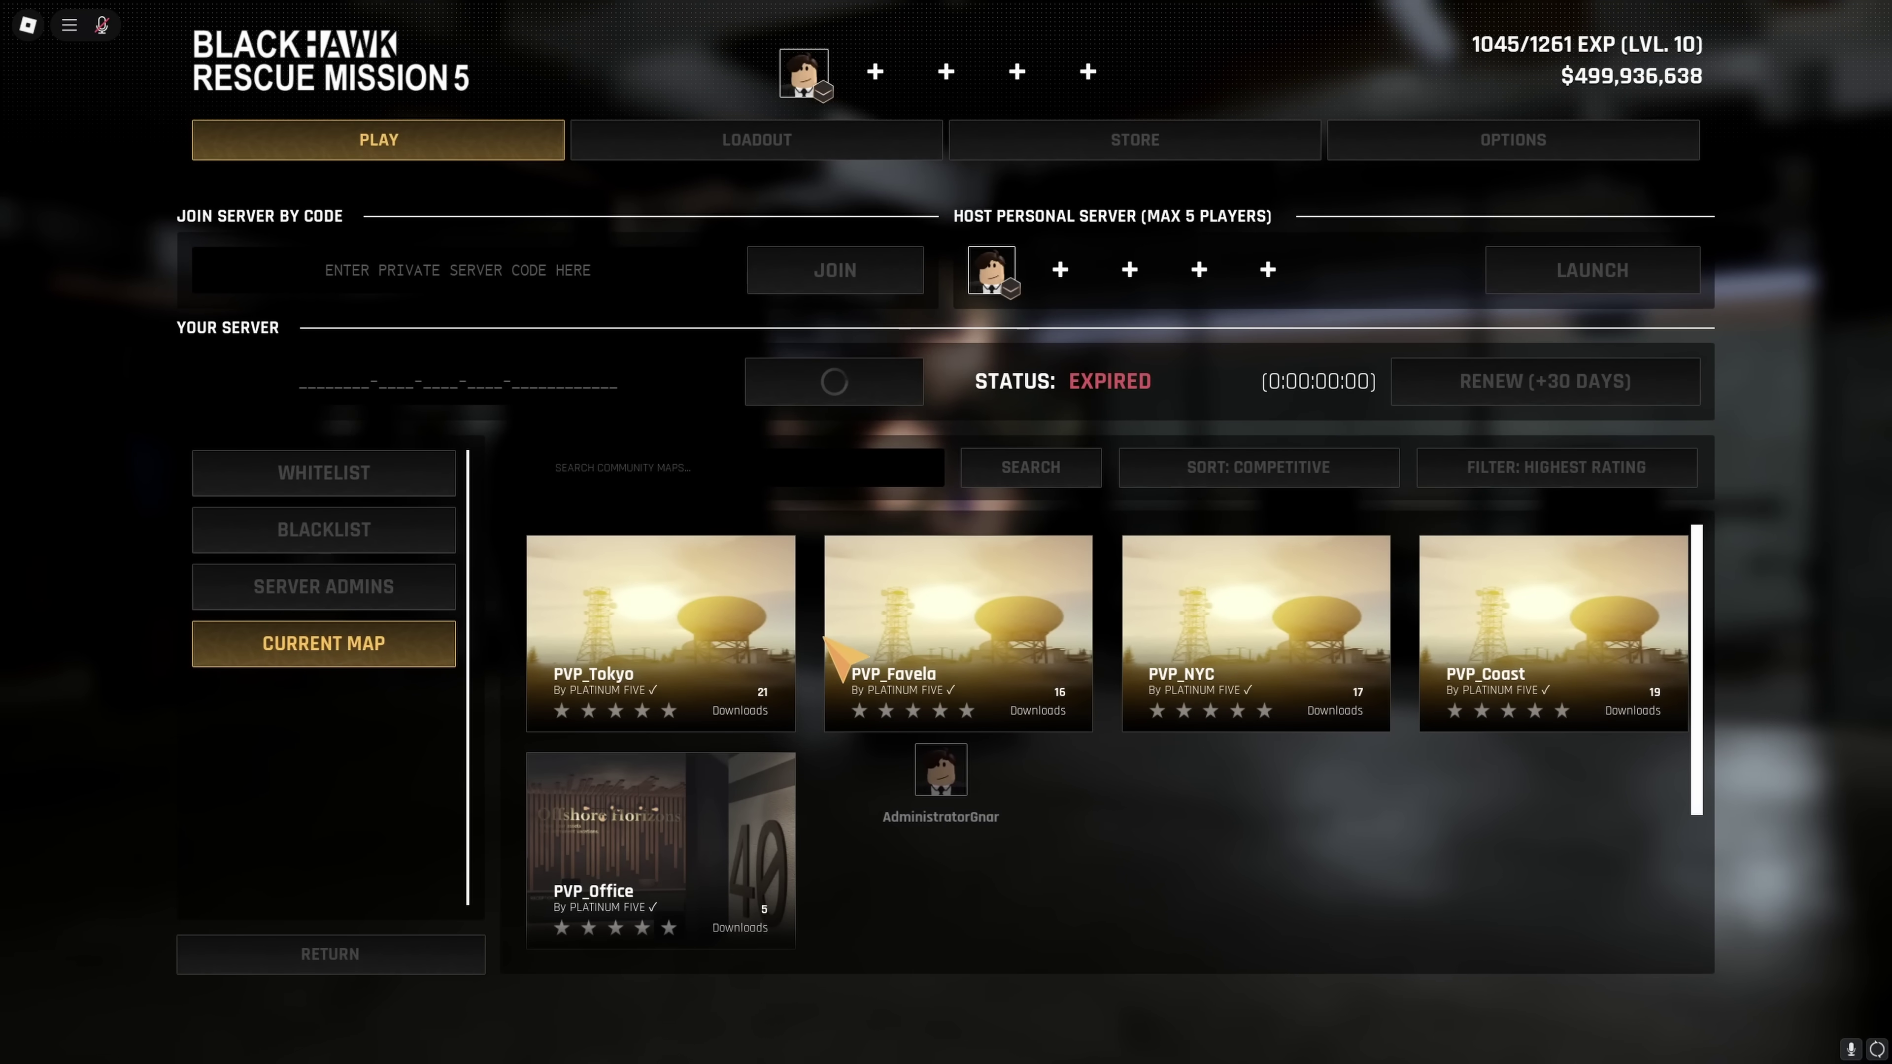
Launch the personal server and enable cheats for the real-time game editor.
{"action": "left_click", "coordinate": [1661, 270]}
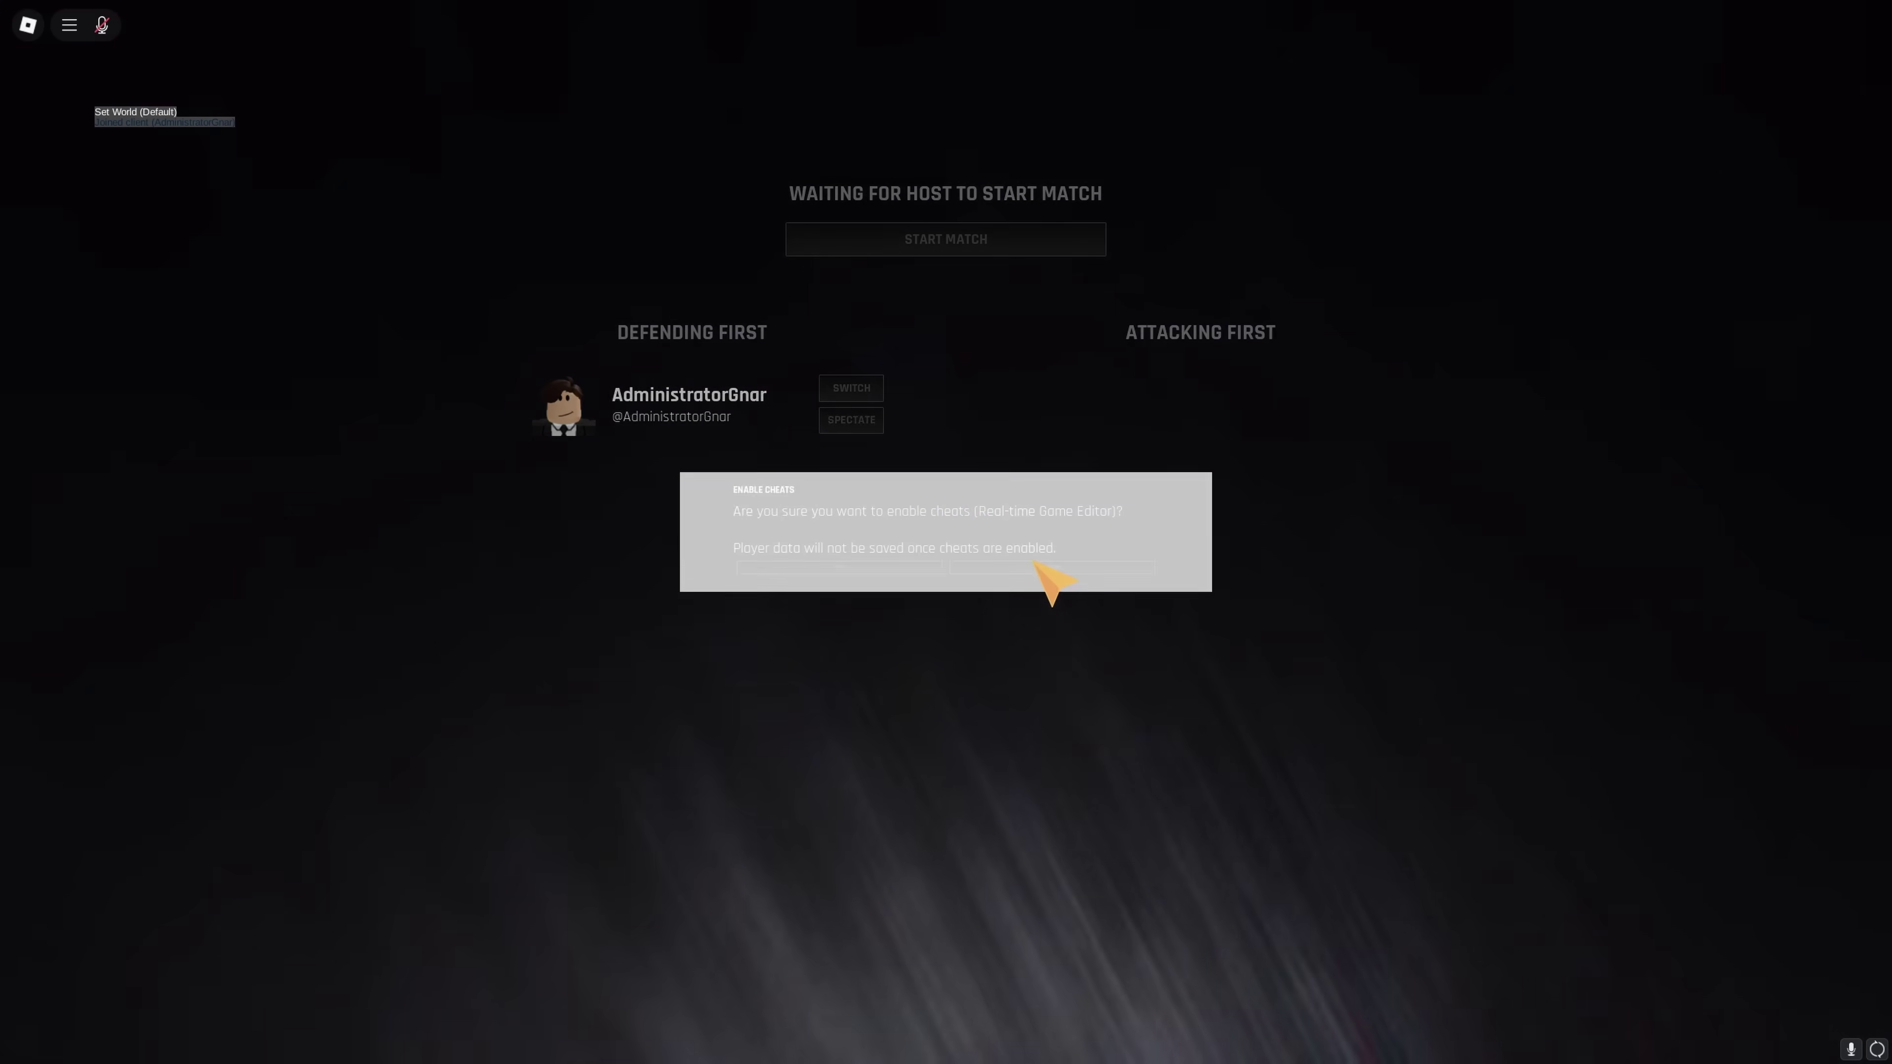
{"action": "left_click", "coordinate": [844, 632]}
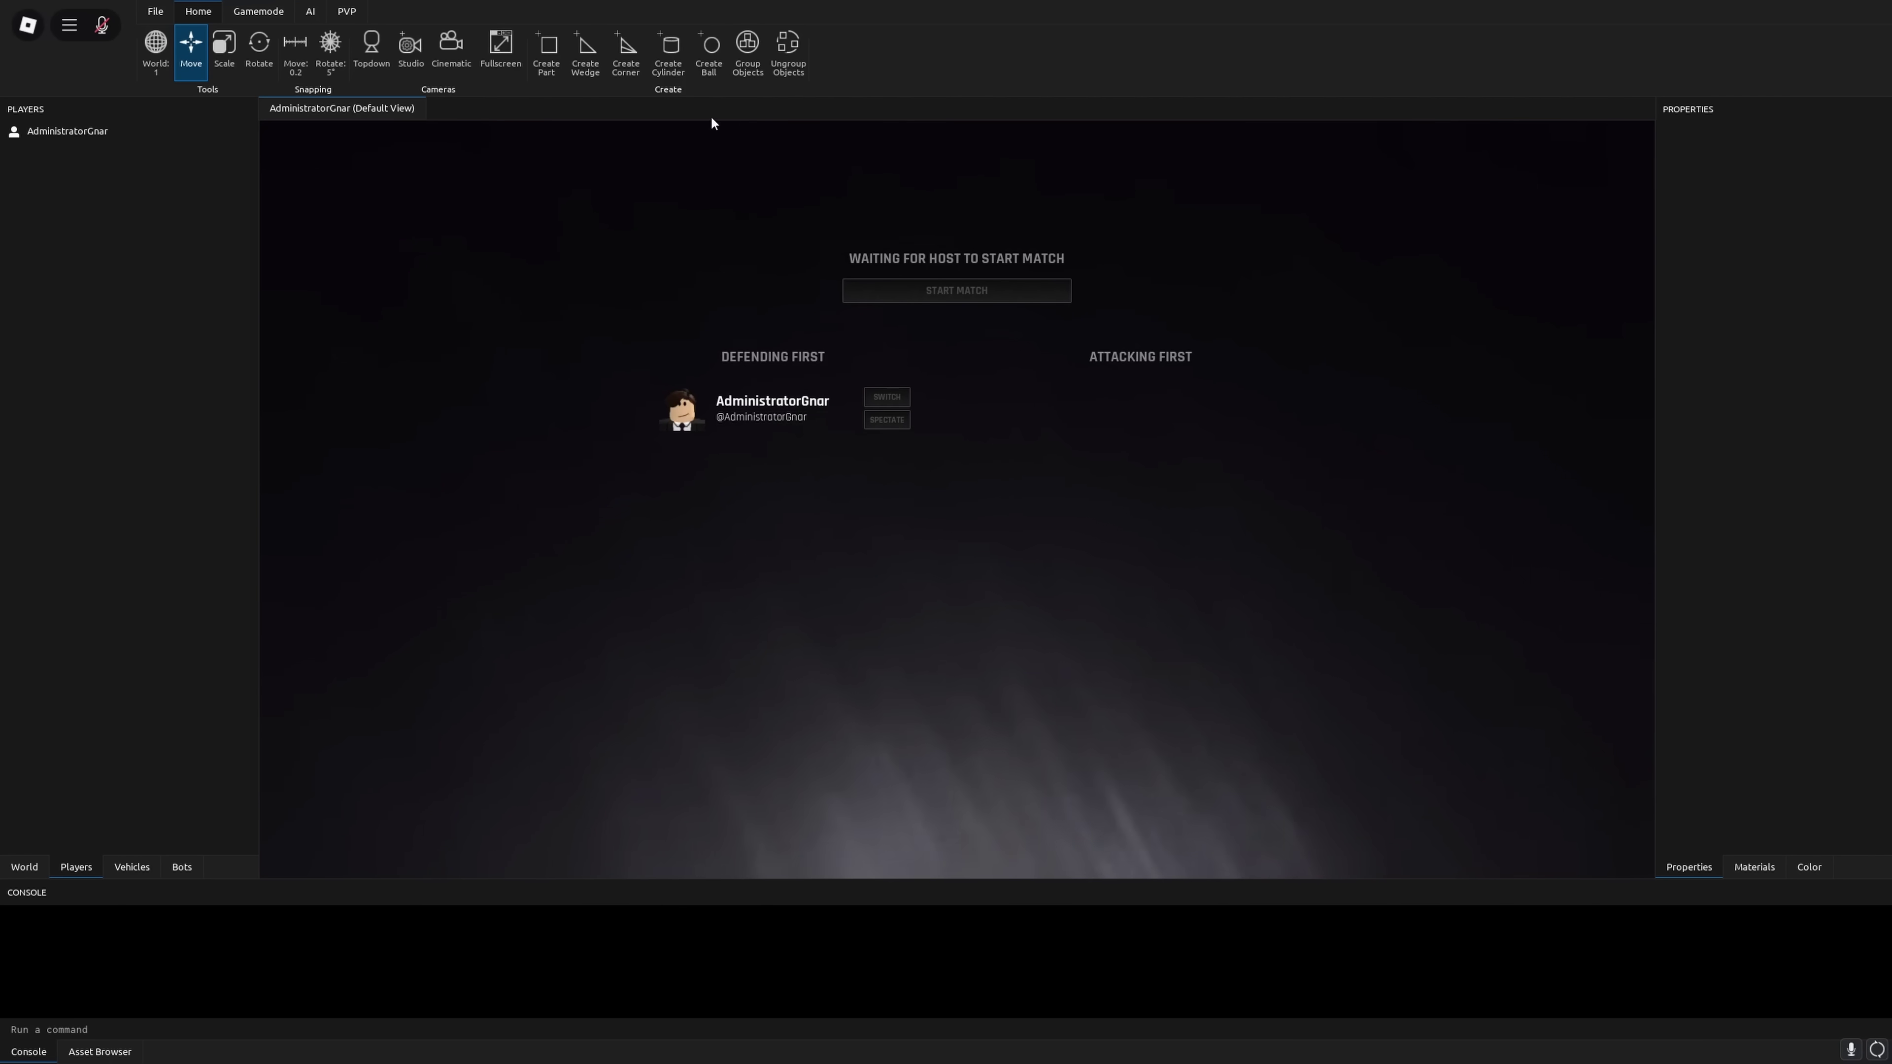
Add a studio camera over the coastal town and set the game time to 12.
{"action": "left_click", "coordinate": [420, 74]}
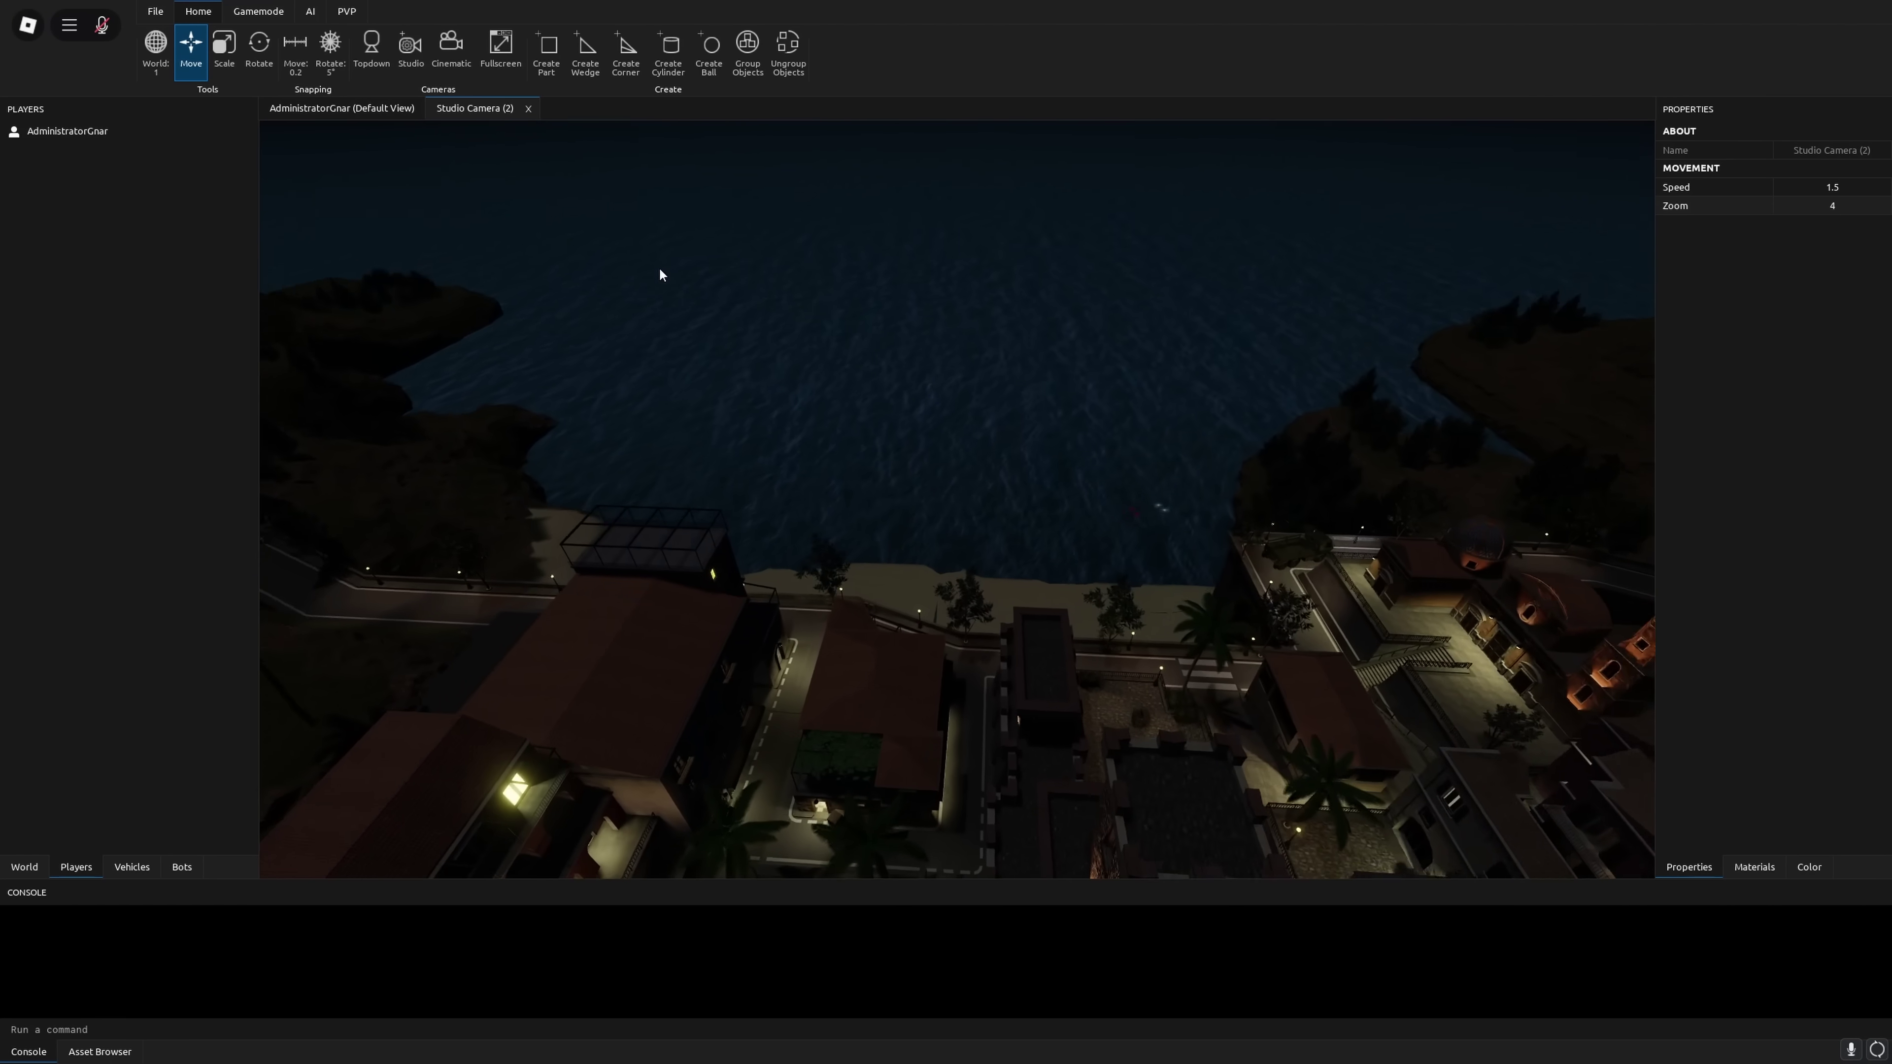
{"action": "left_click", "coordinate": [259, 10]}
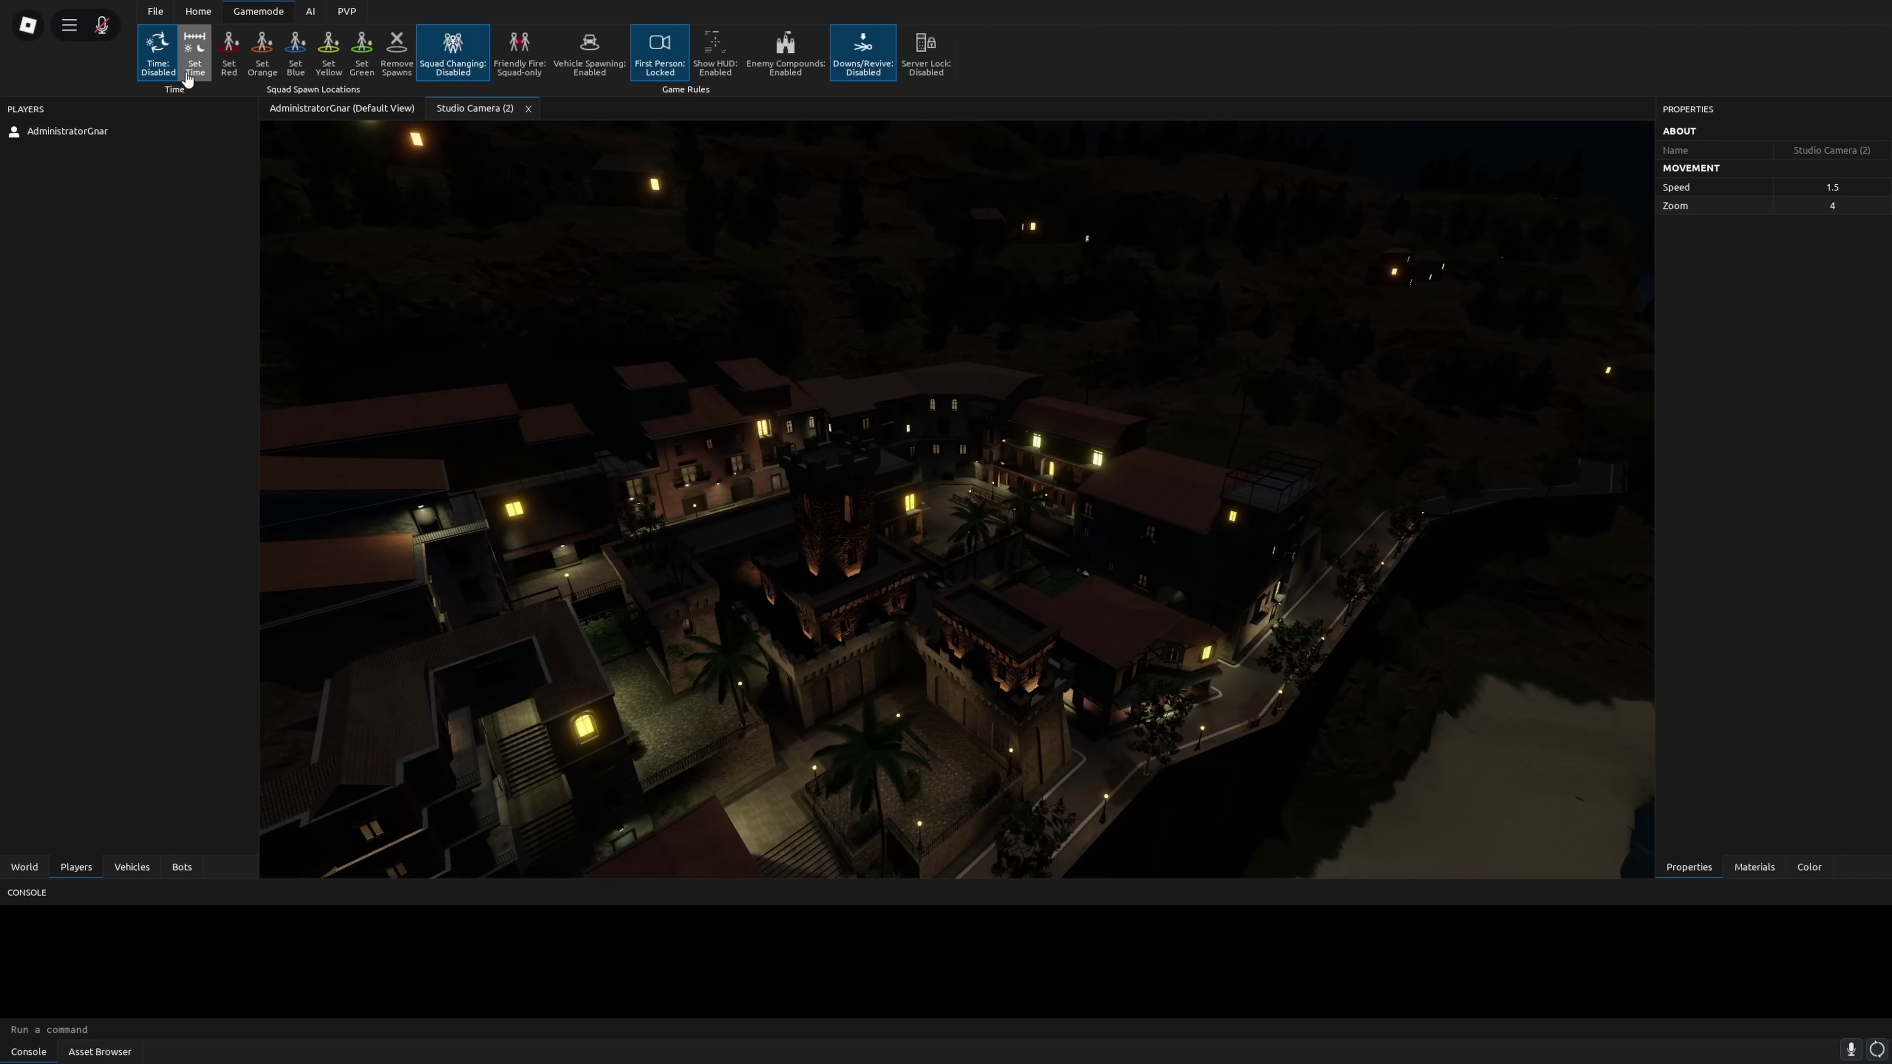
{"action": "left_click", "coordinate": [194, 60]}
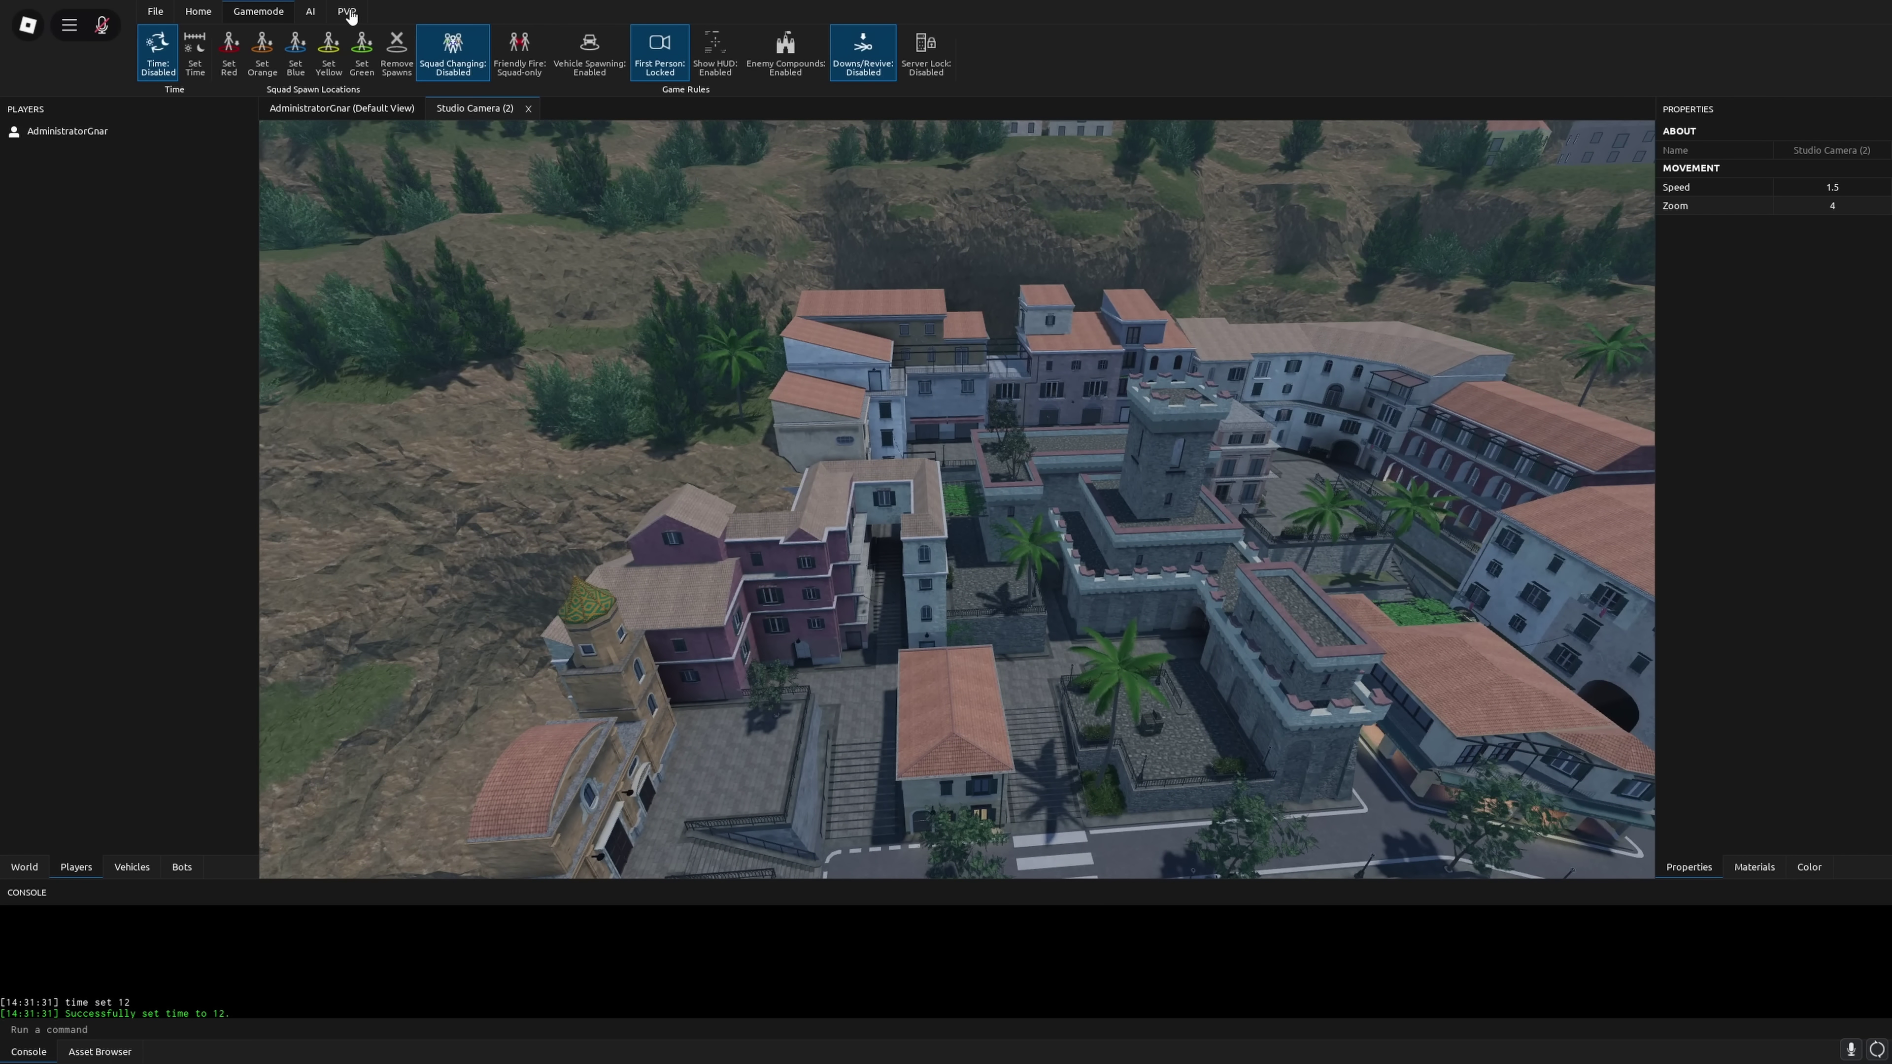
Configure the PVP rounds with a round length of 12 and a round count of 2.
{"action": "left_click", "coordinate": [347, 11]}
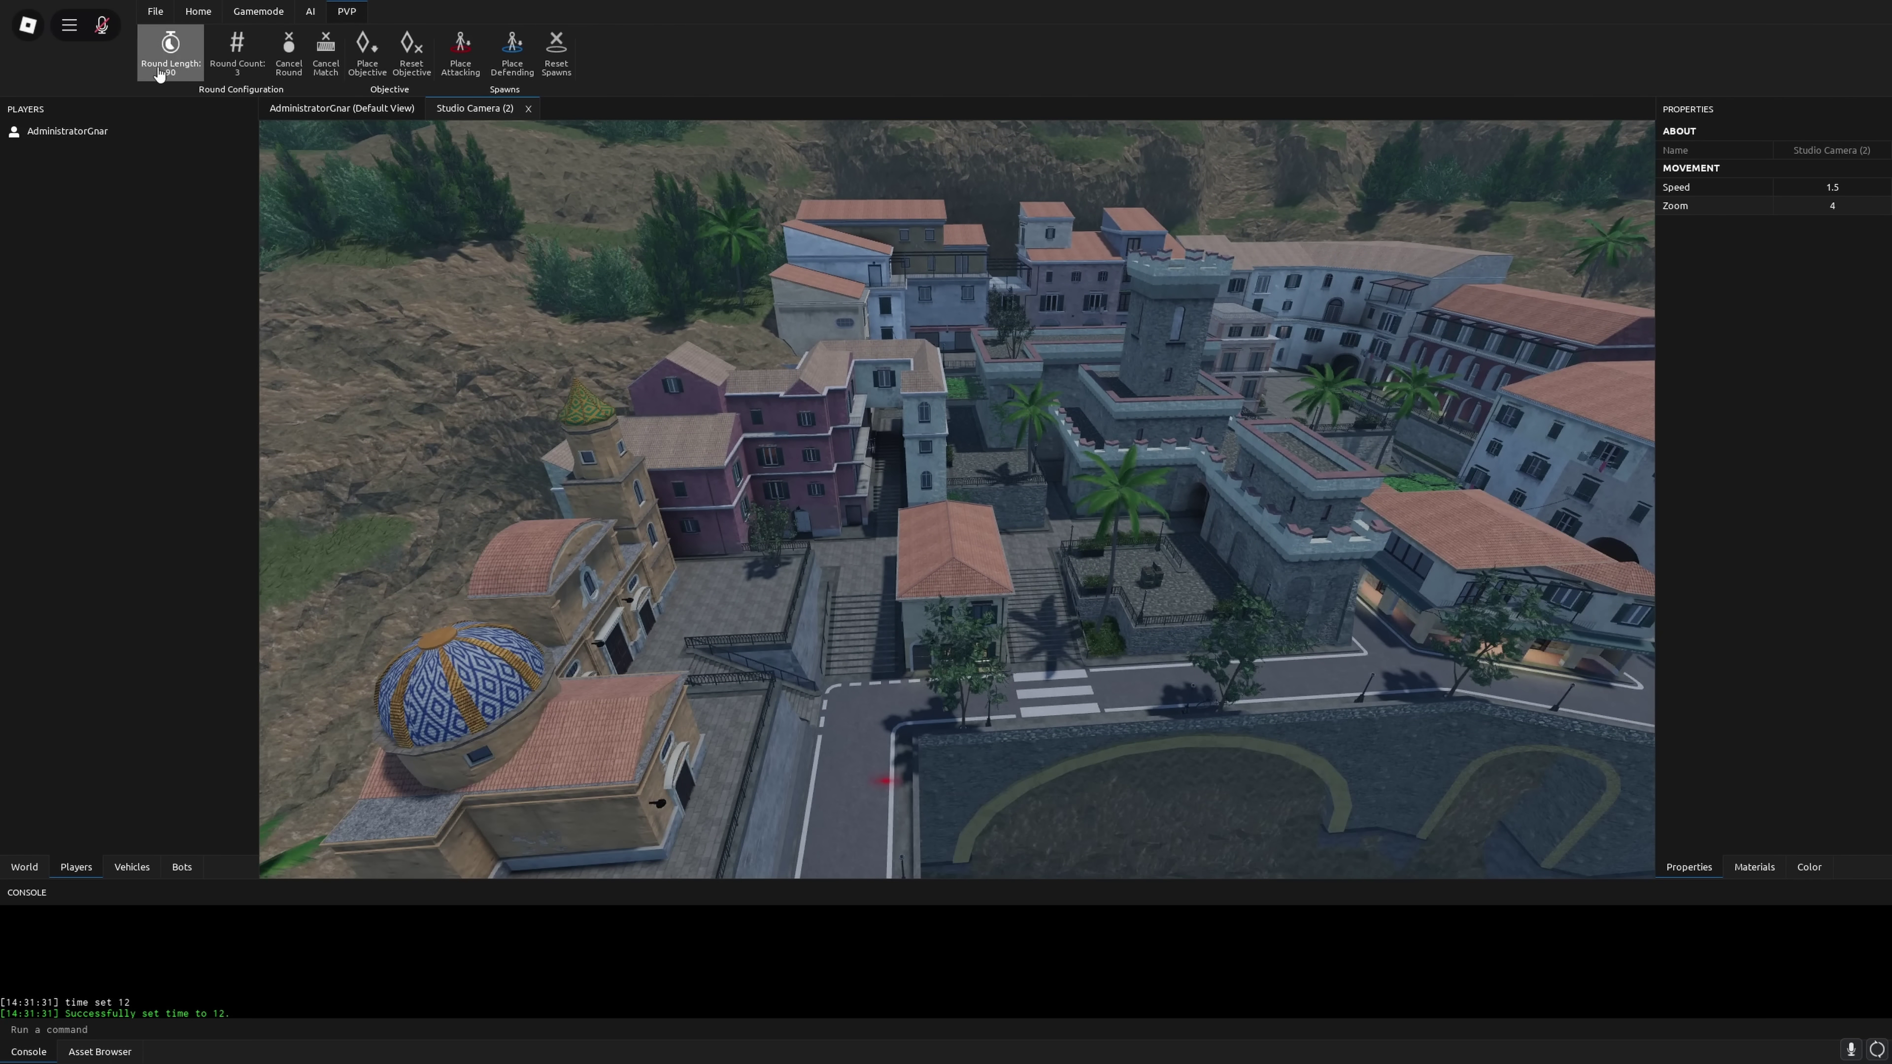
{"action": "left_click", "coordinate": [159, 72]}
{"action": "key", "text": "Return"}
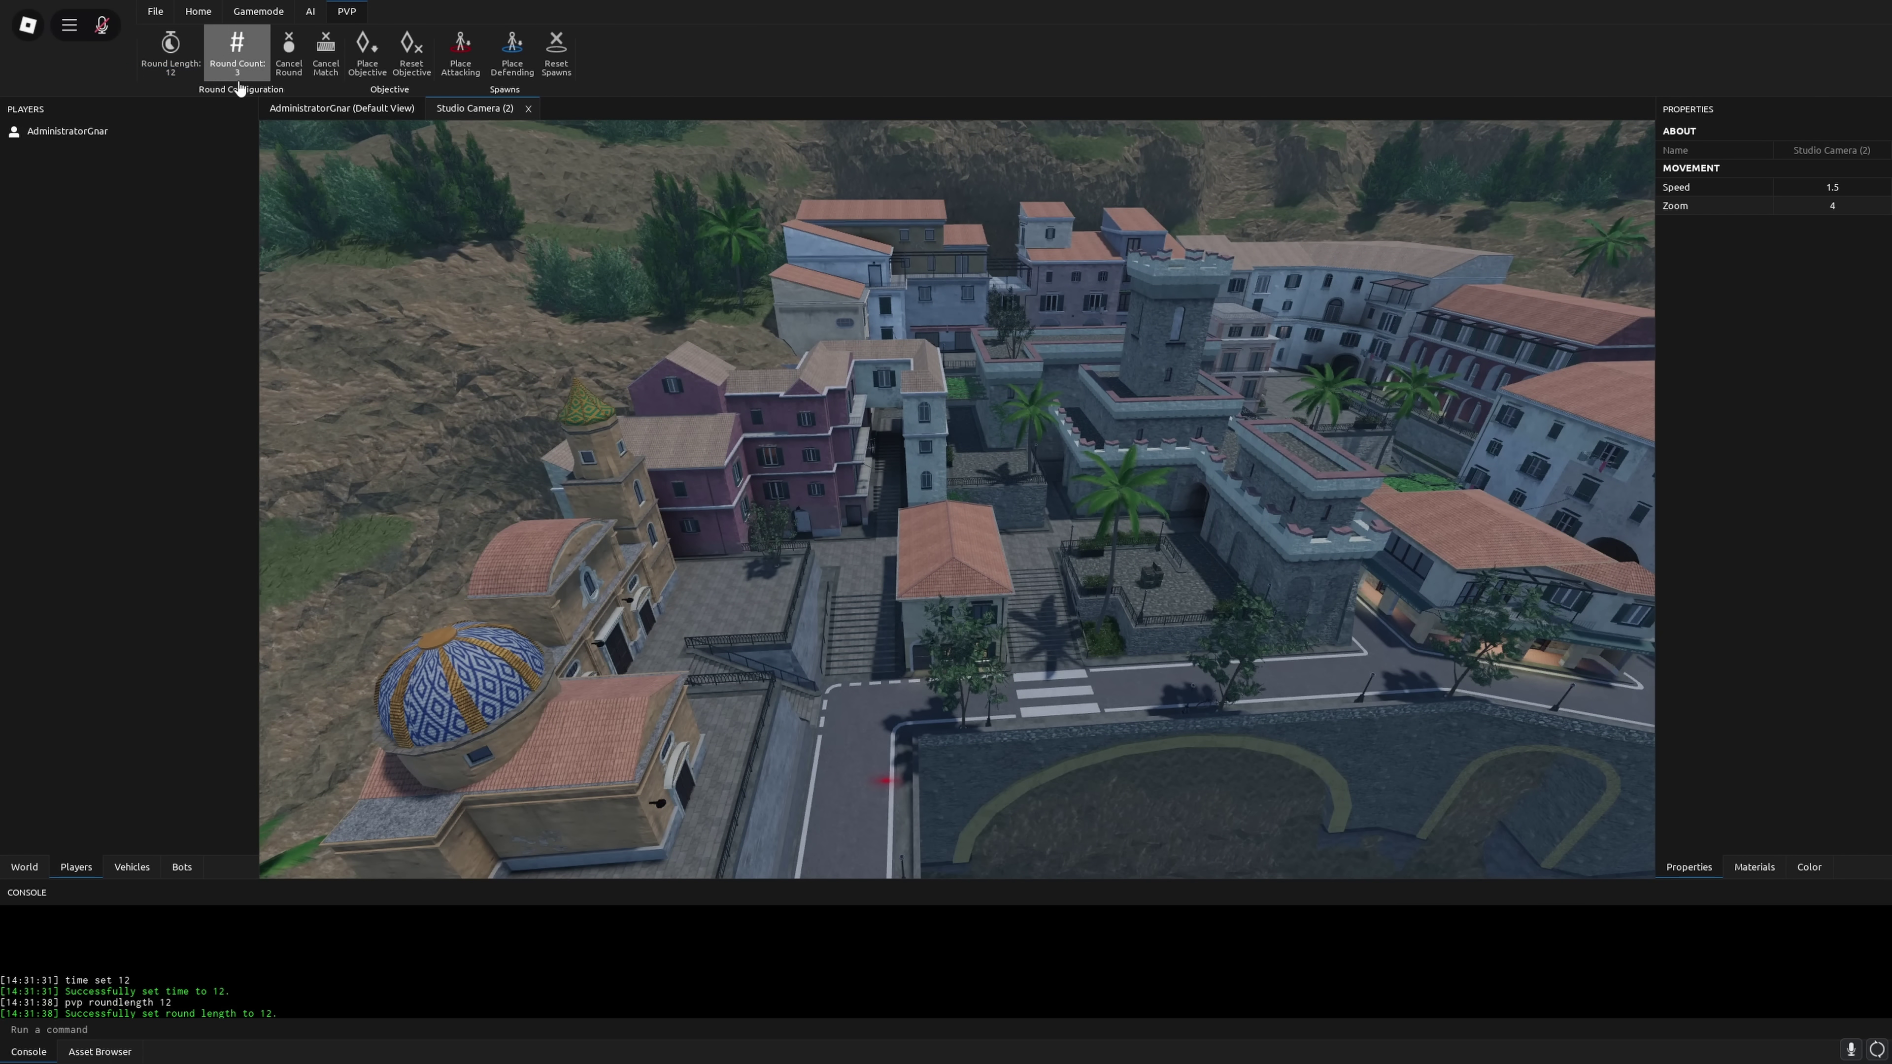
{"action": "left_click", "coordinate": [242, 67]}
{"action": "type", "text": "2"}
{"action": "key", "text": "Return"}
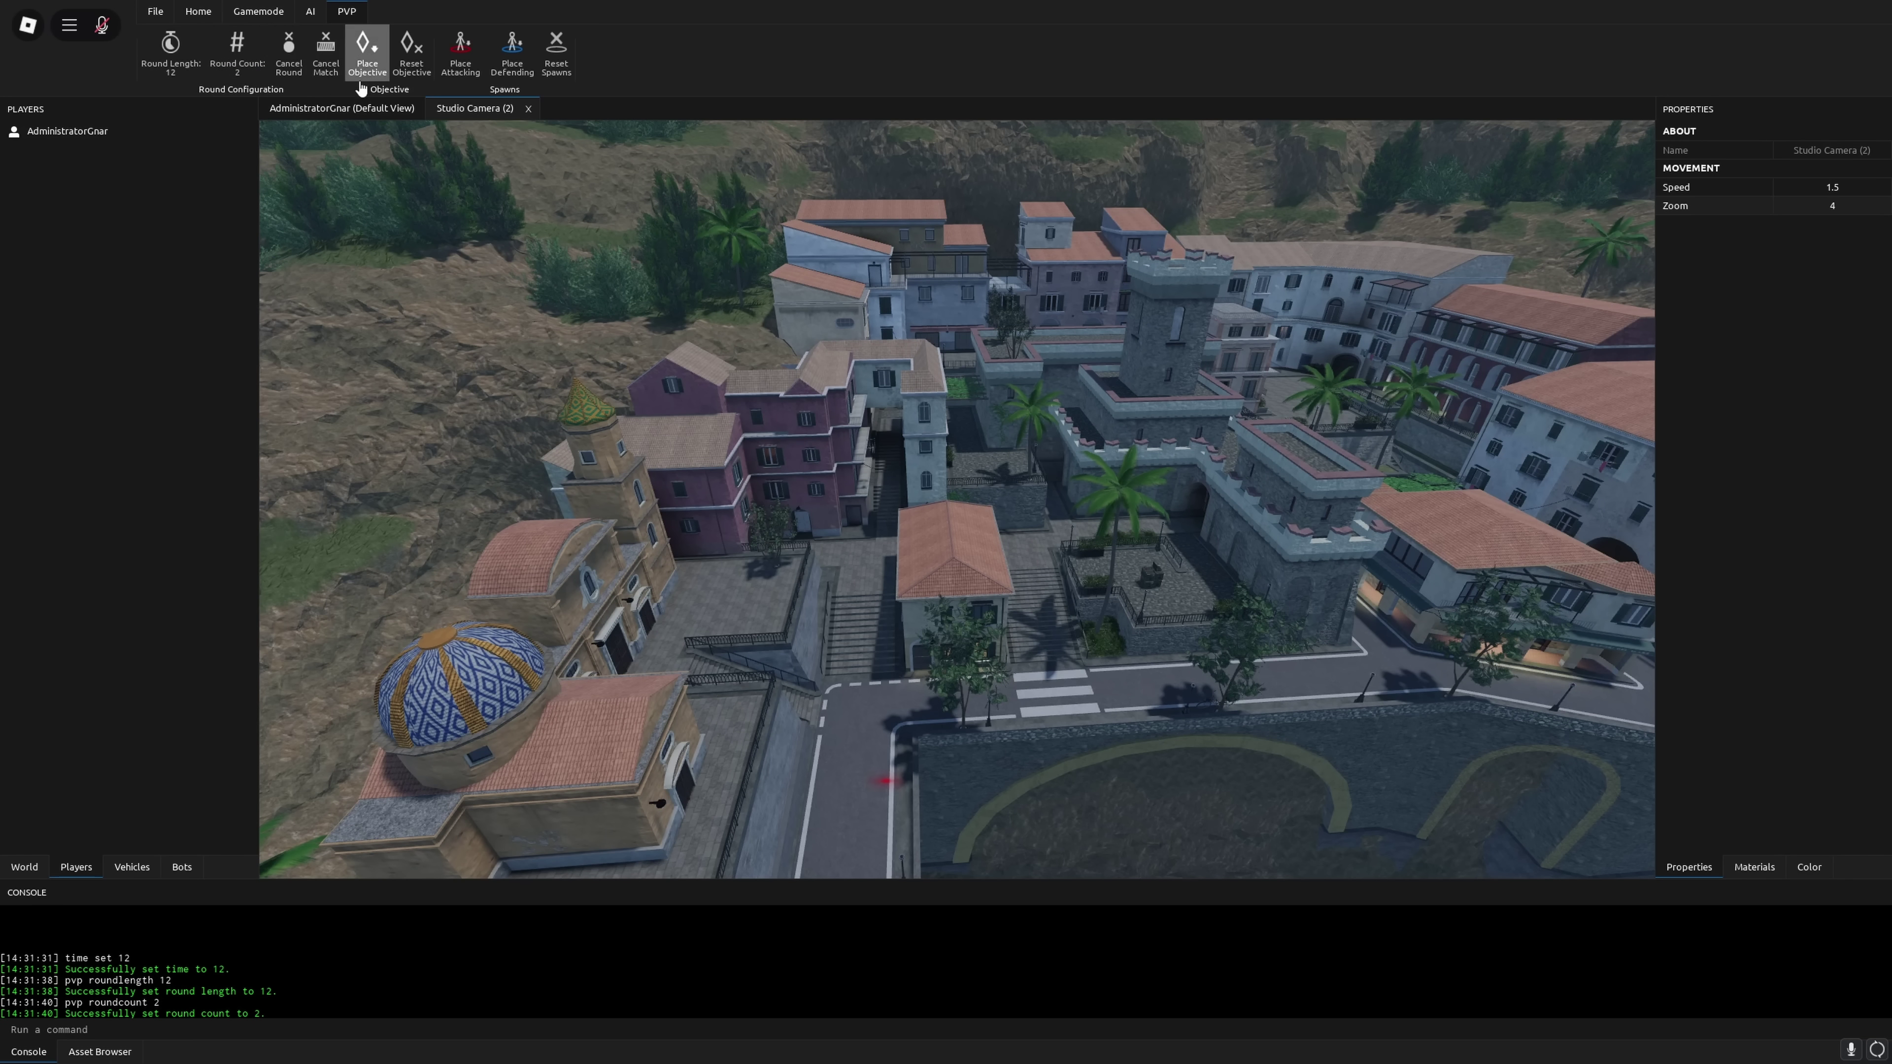
Place the PVP objective on the raised cobbled terrace above the stairs near the castle.
{"action": "key", "text": "w"}
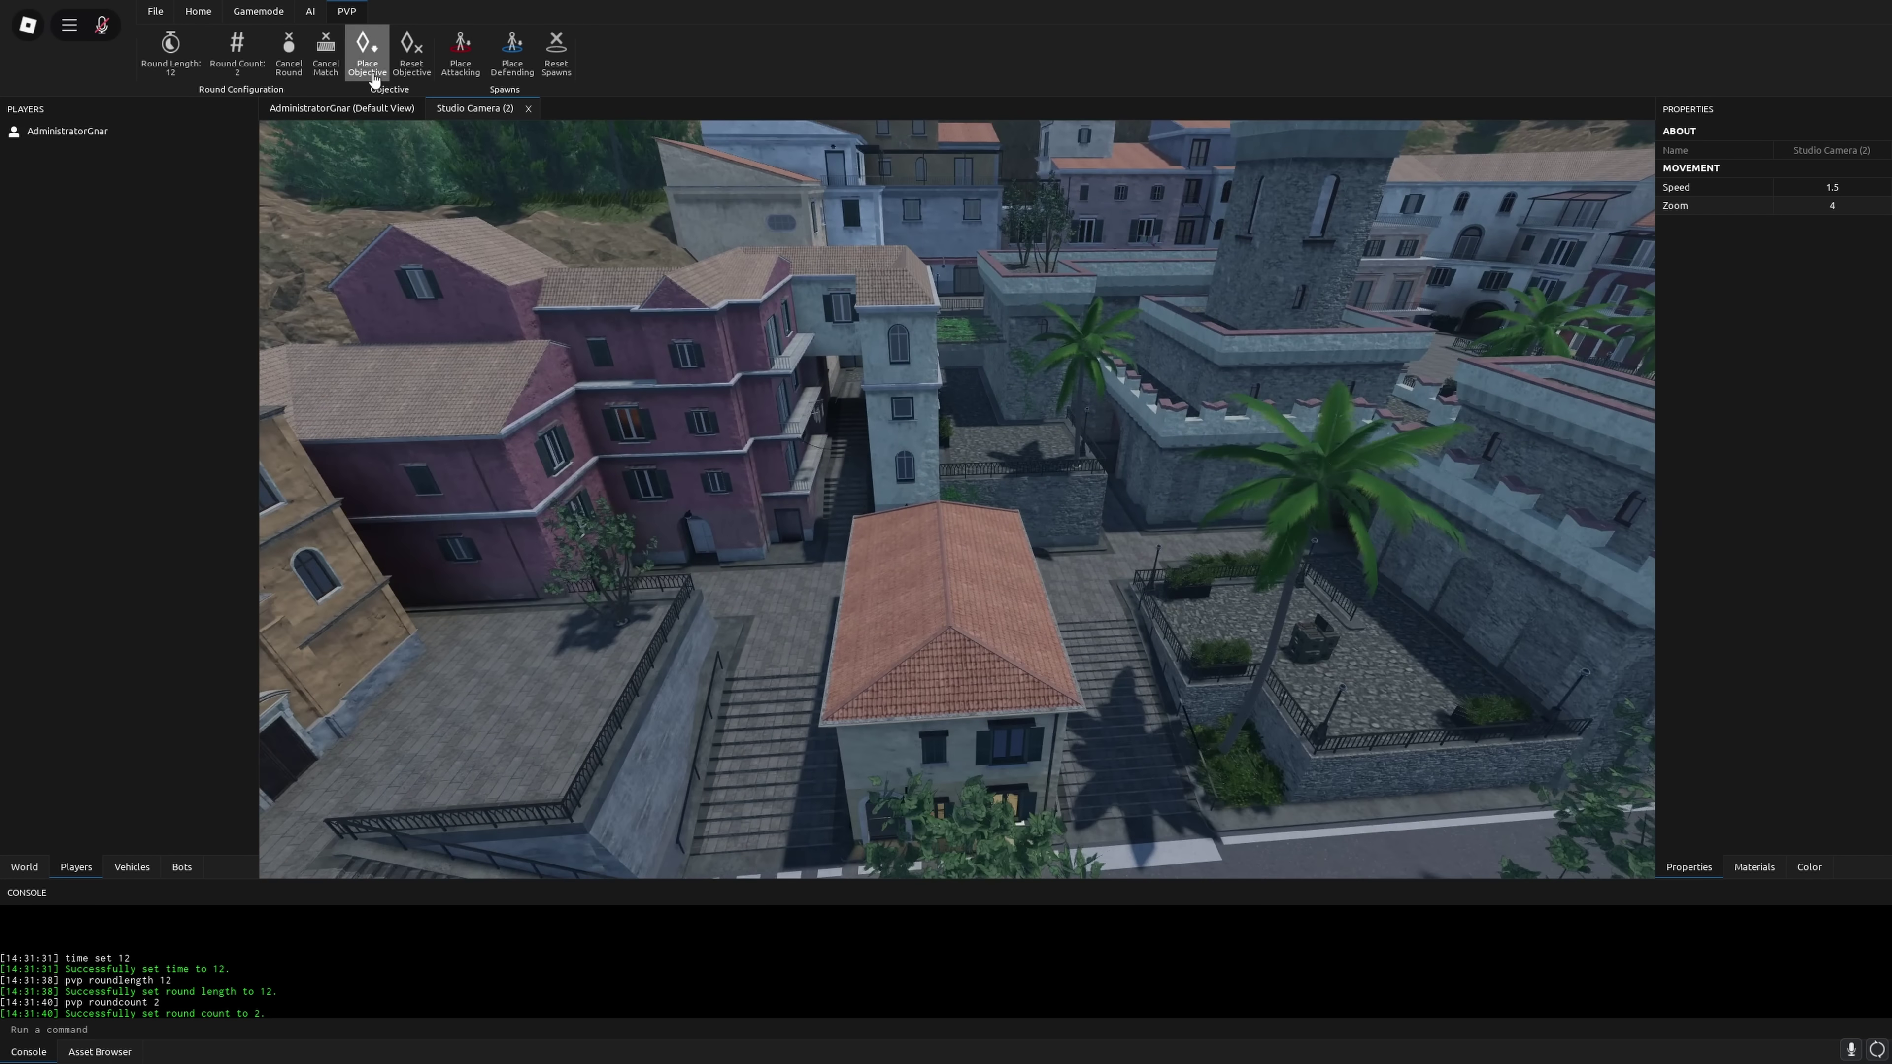
{"action": "key", "text": "w"}
{"action": "right_click_drag", "start_coordinate": [1179, 511], "coordinate": [1179, 511]}
{"action": "left_click", "coordinate": [1035, 434]}
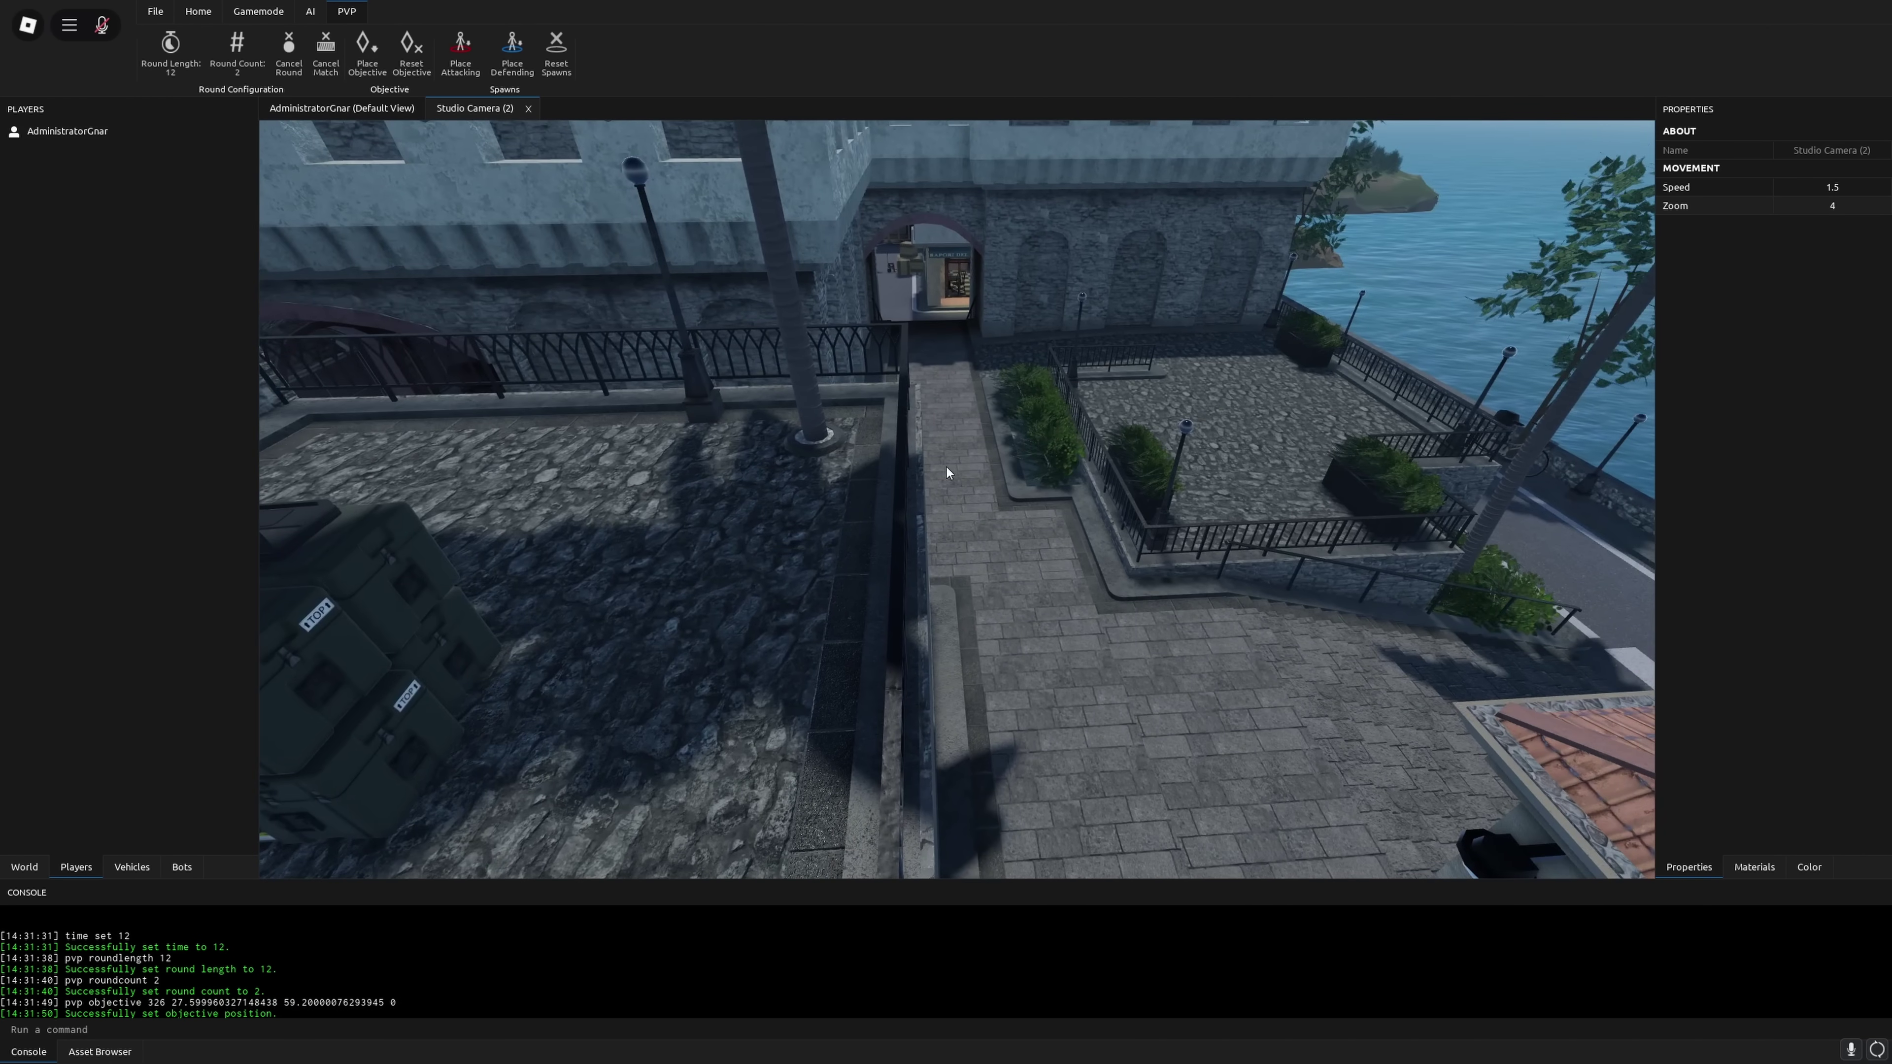
Place the defending team's spawns on the fenced cobblestone plaza beside the castle wall.
{"action": "right_click_drag", "start_coordinate": [946, 467], "coordinate": [528, 618]}
{"action": "key", "text": "s"}
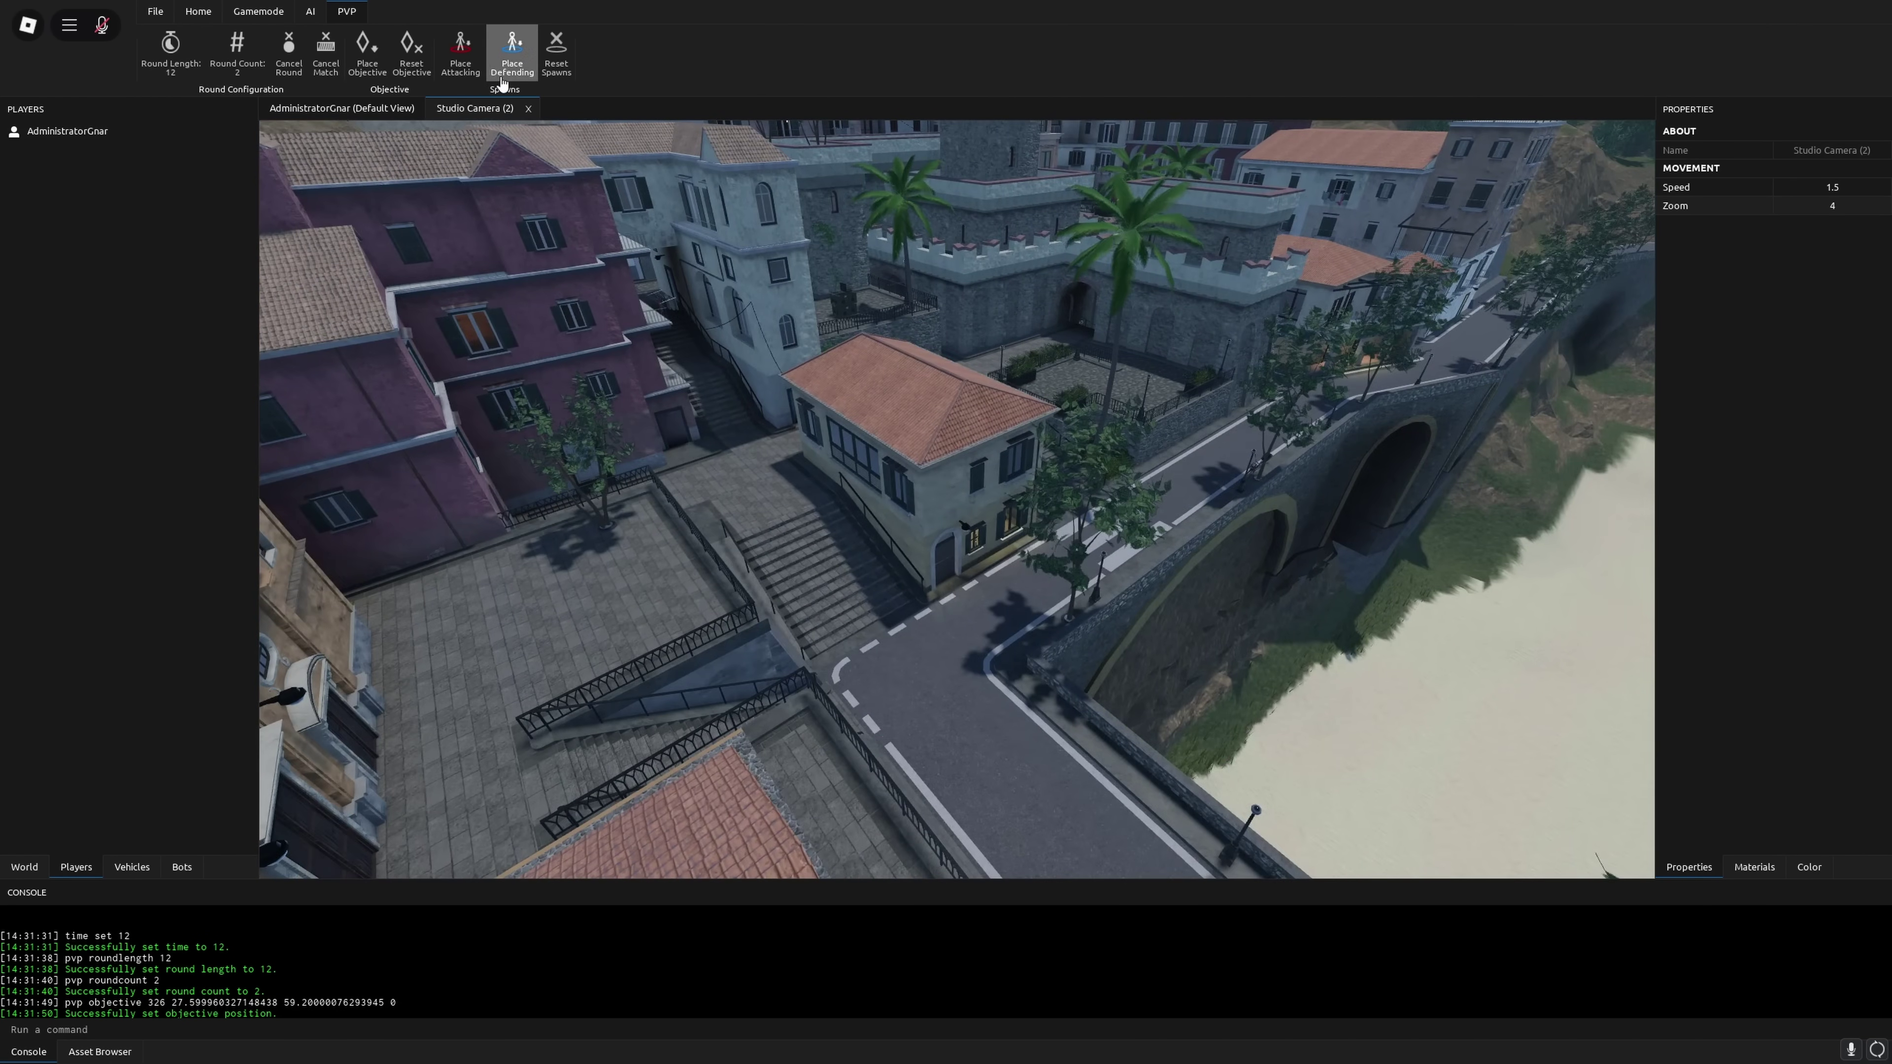
{"action": "left_click", "coordinate": [502, 78]}
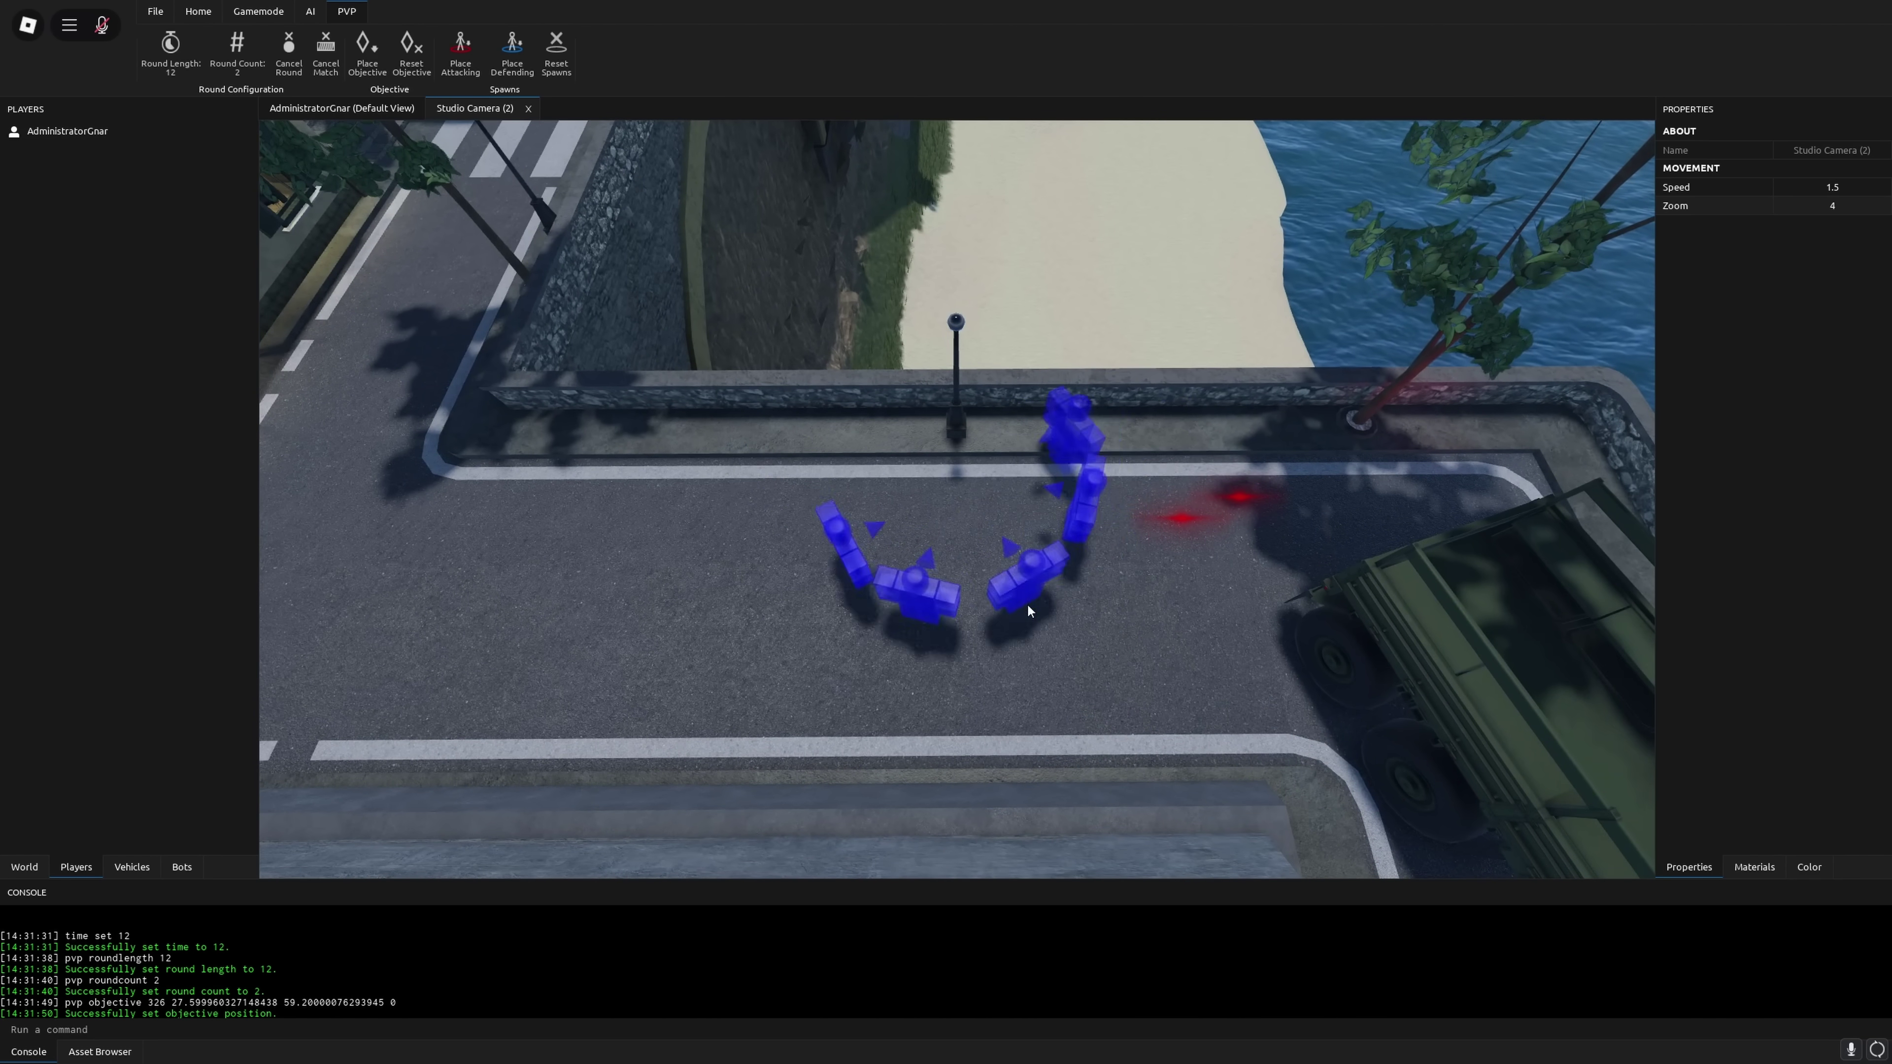
{"action": "right_click_drag", "start_coordinate": [1107, 577], "coordinate": [1107, 577]}
{"action": "key", "text": "w"}
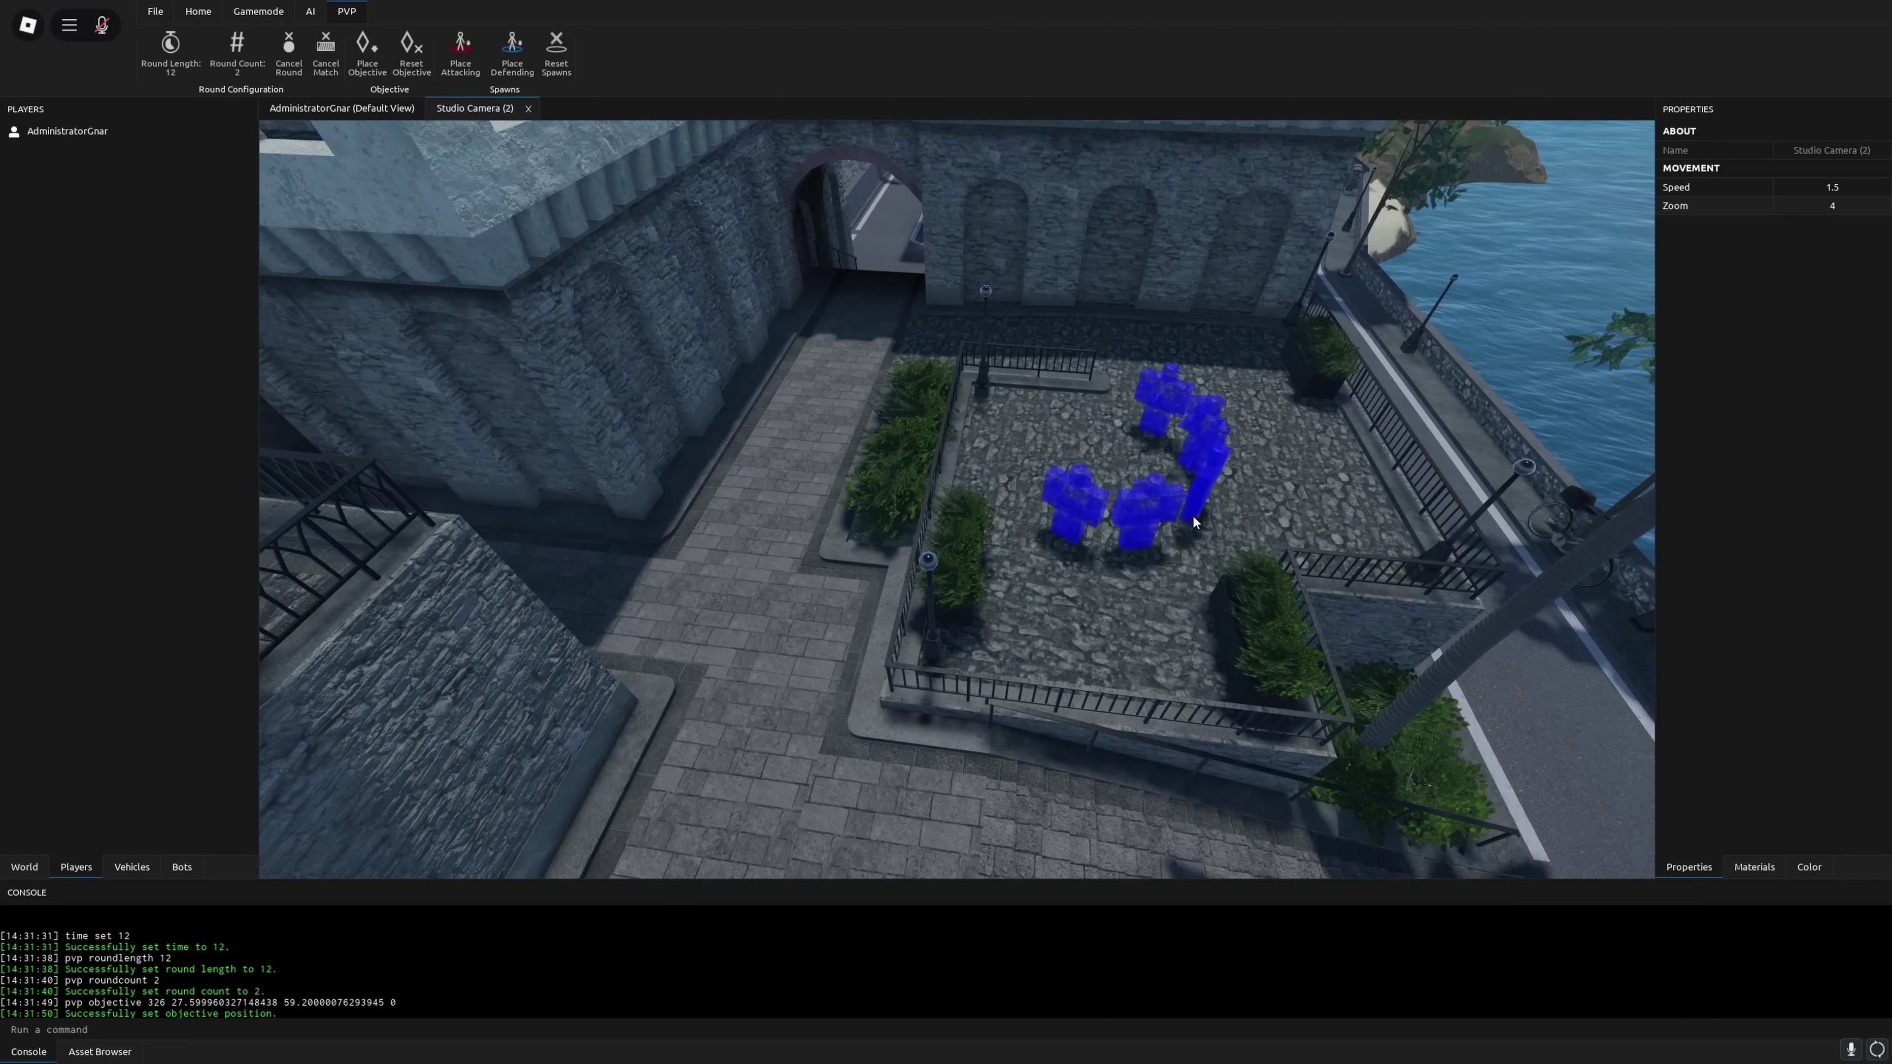
{"action": "left_click", "coordinate": [1188, 515]}
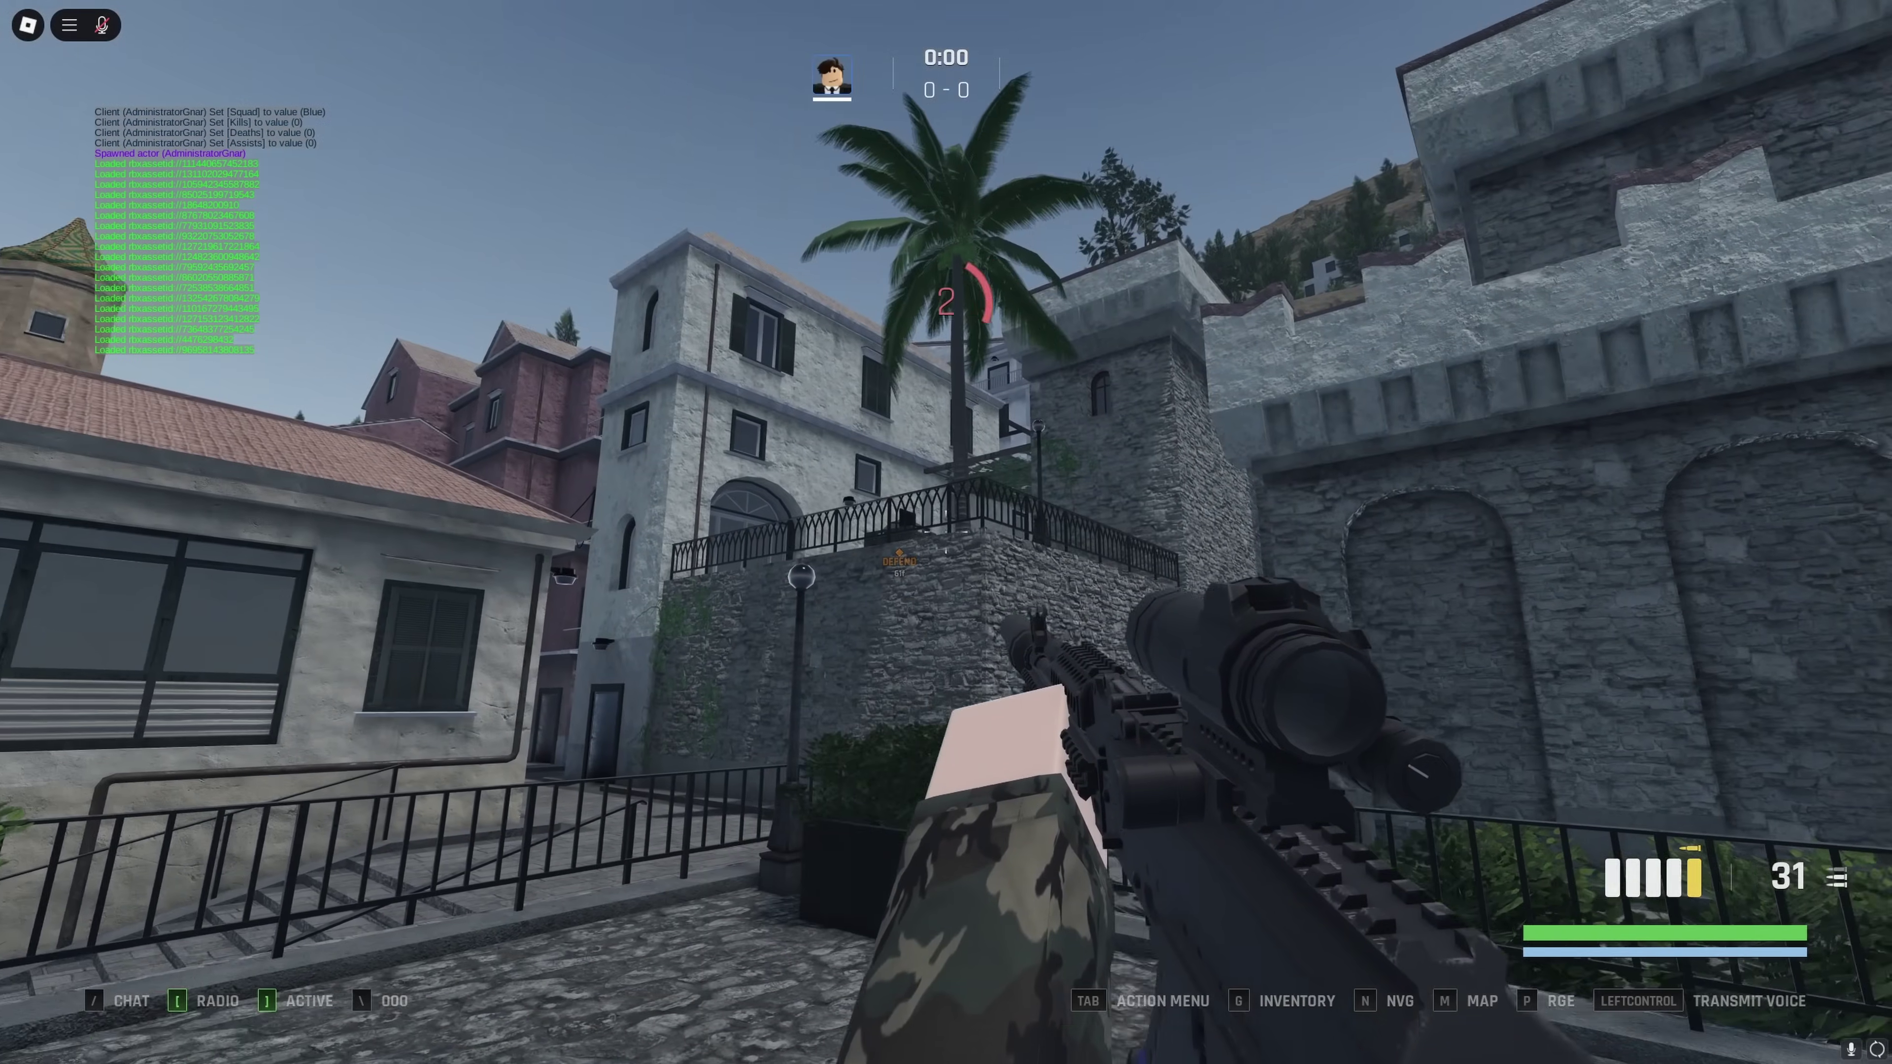
Test the defending spawn and objective marker in the running match, and return to the editor's studio camera.
{"action": "right_click", "coordinate": [946, 532]}
{"action": "key", "text": "w"}
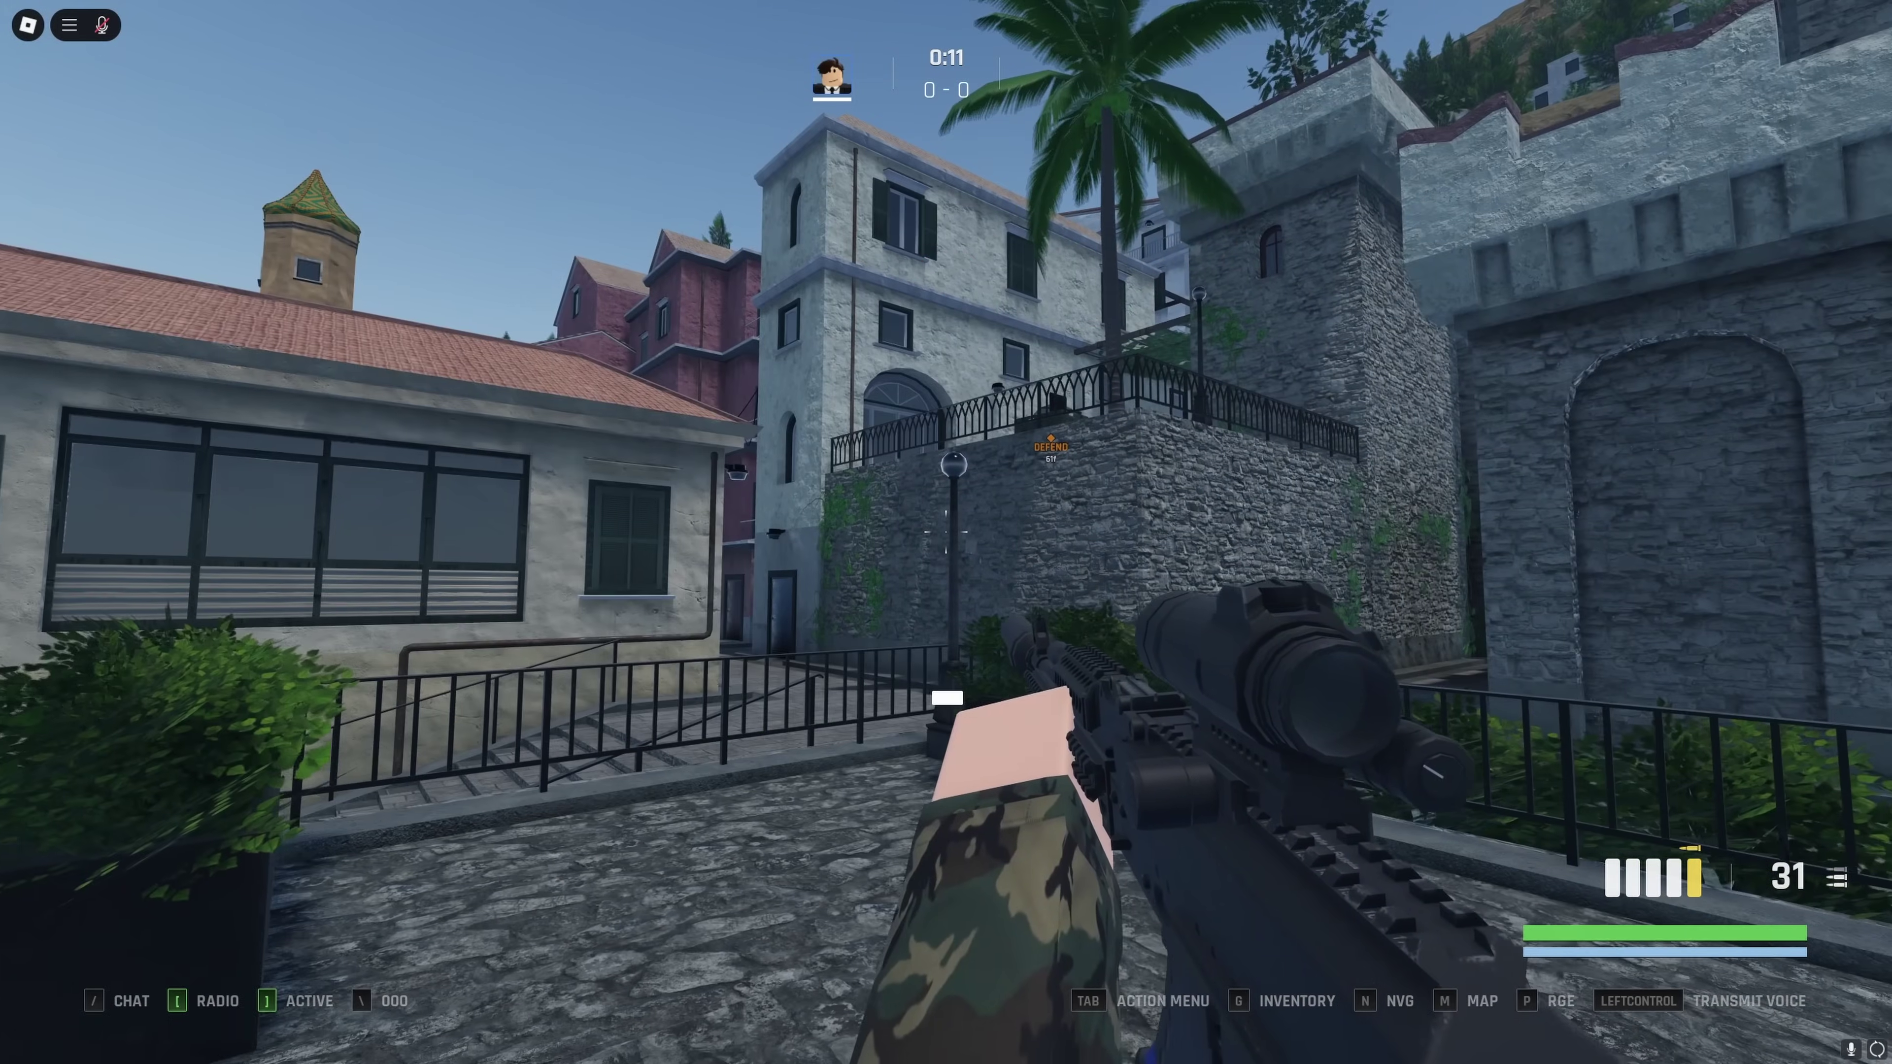
{"action": "key", "text": "r"}
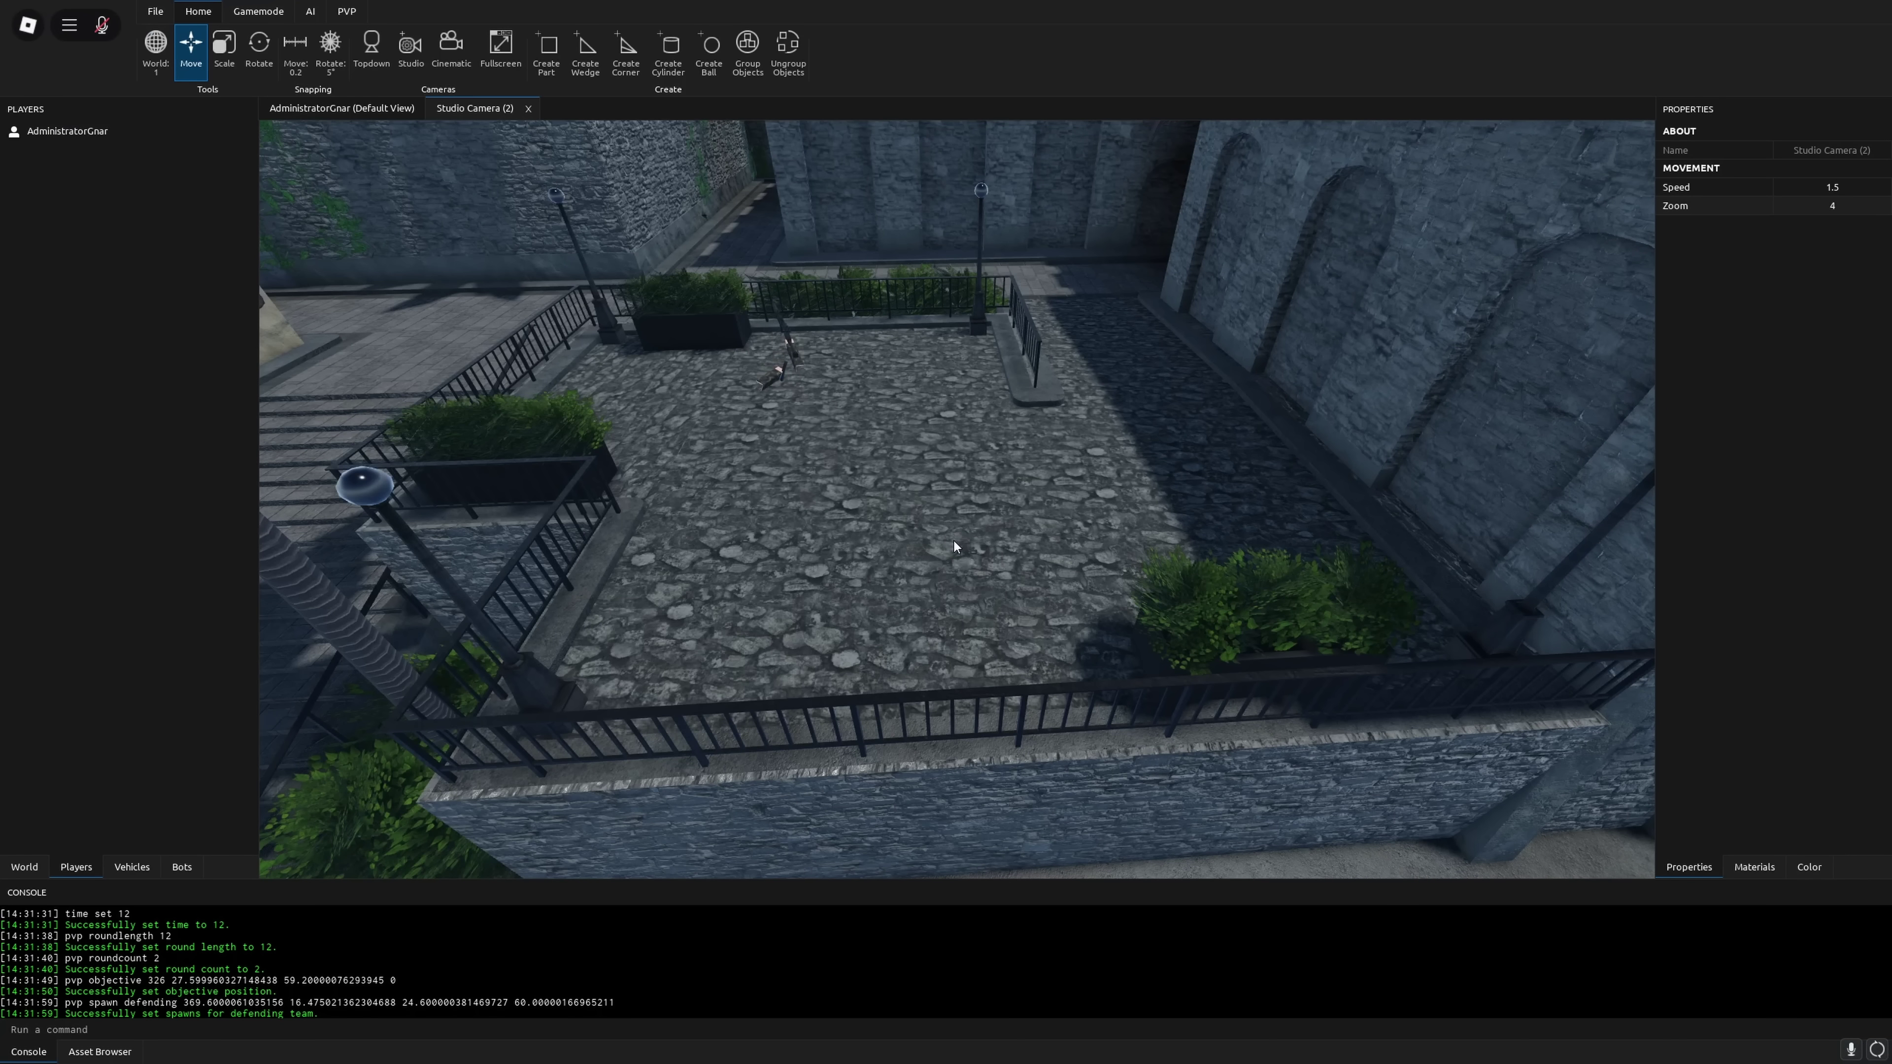
{"action": "left_click", "coordinate": [522, 118]}
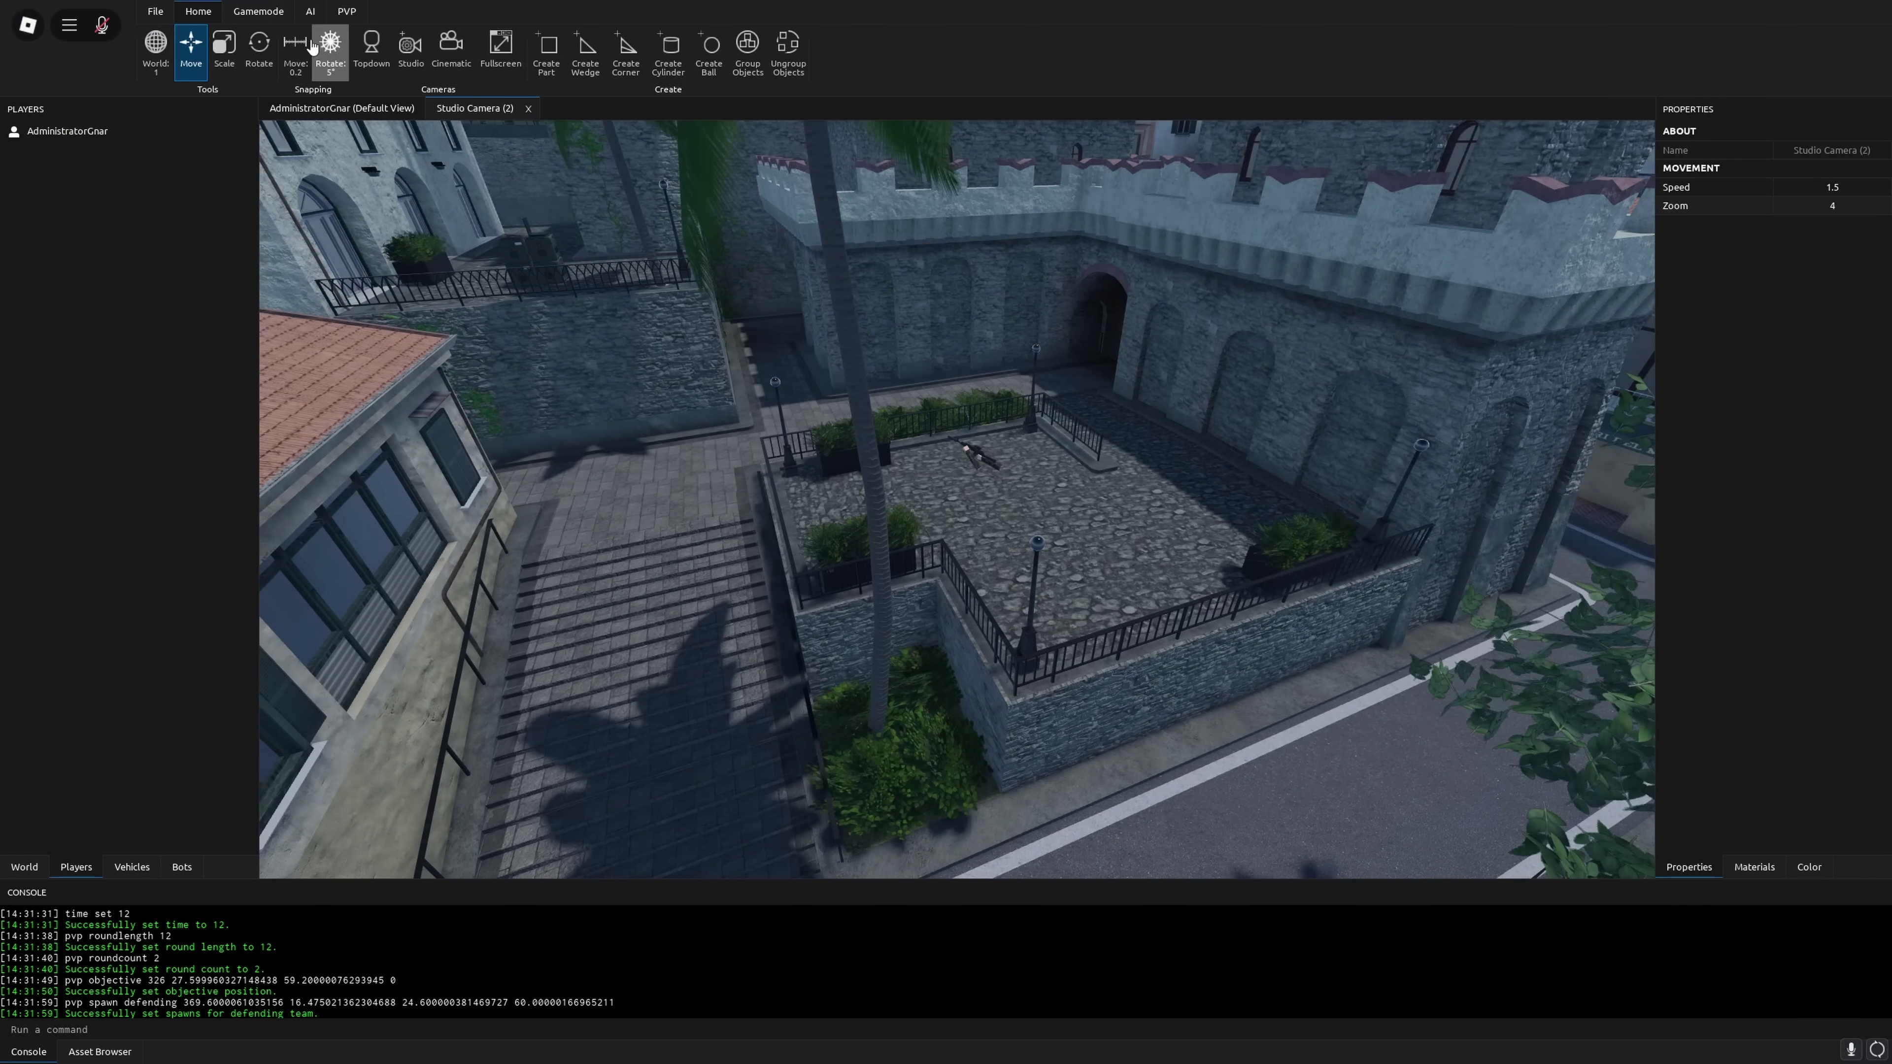
Create a part on the cobblestone plaza and scale it to a slab of about 39.8 × 20 × 2.
{"action": "left_click", "coordinate": [258, 12]}
{"action": "left_click", "coordinate": [199, 11]}
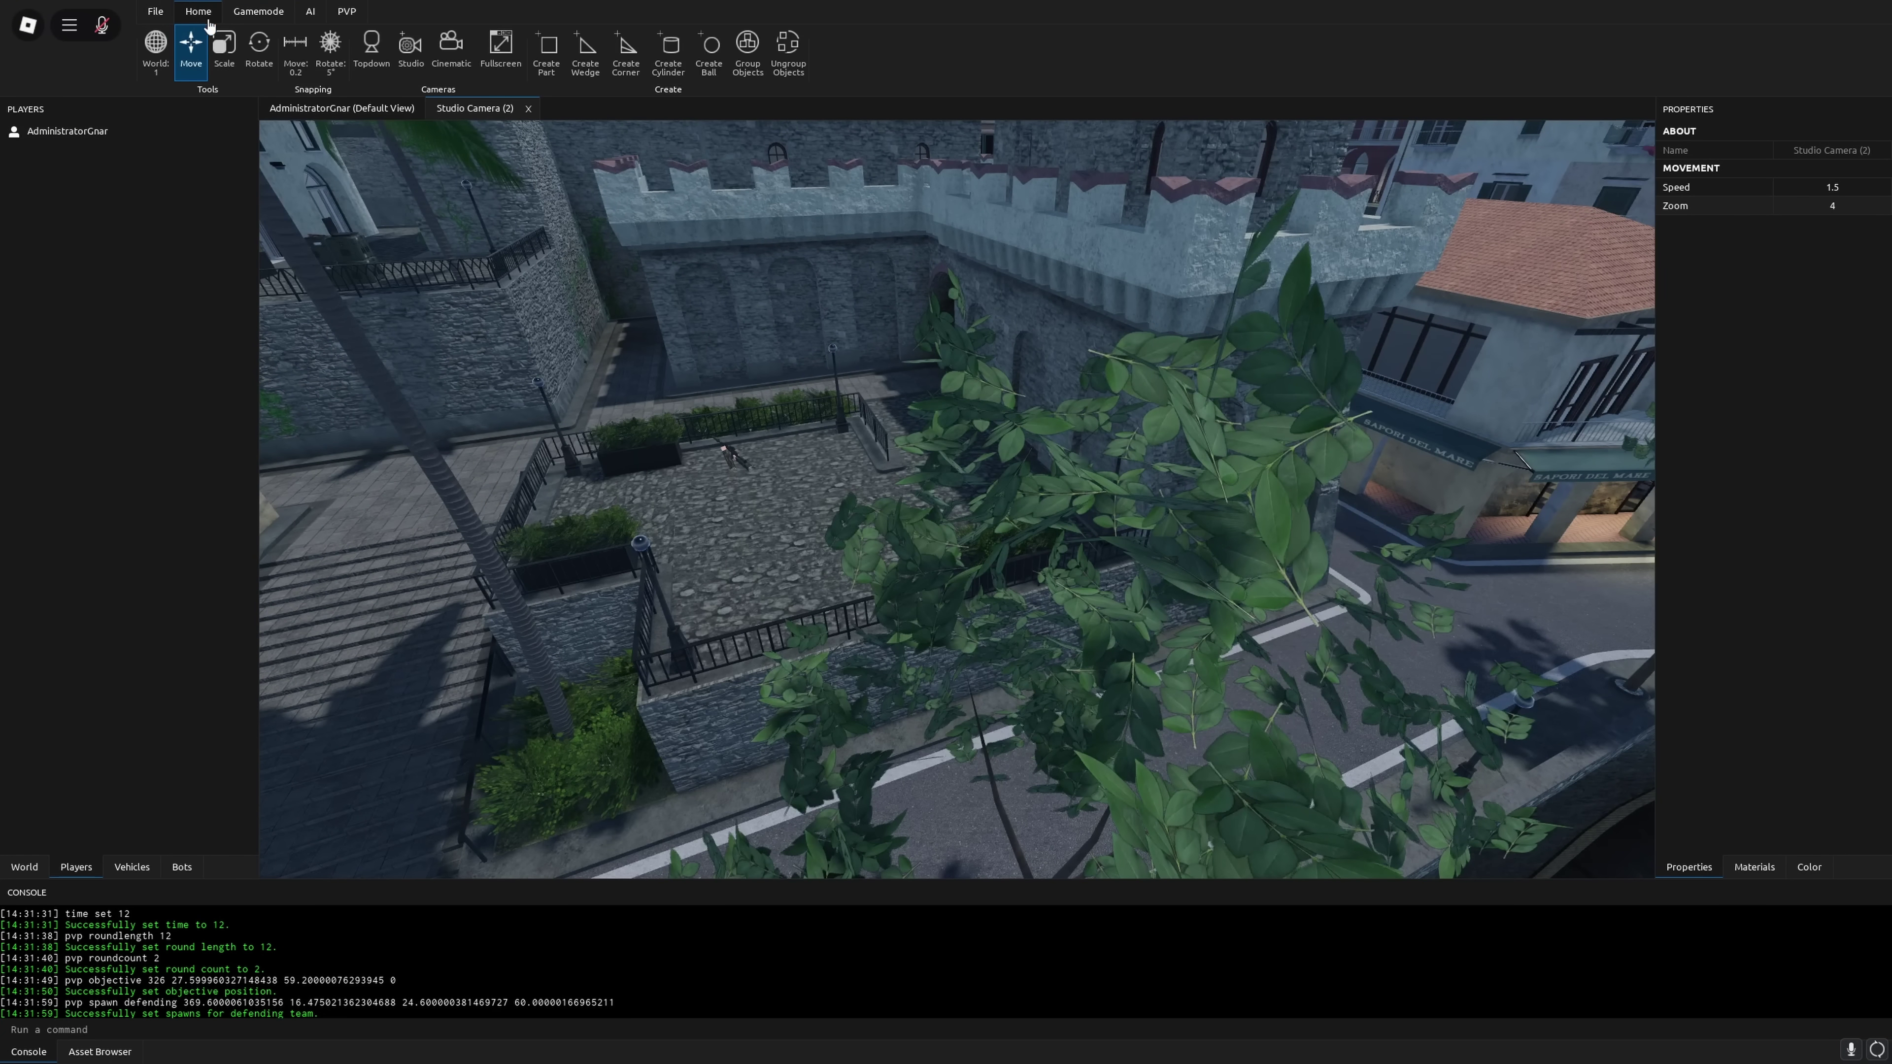
{"action": "left_click", "coordinate": [546, 78]}
{"action": "left_click", "coordinate": [966, 510]}
{"action": "key", "text": "3"}
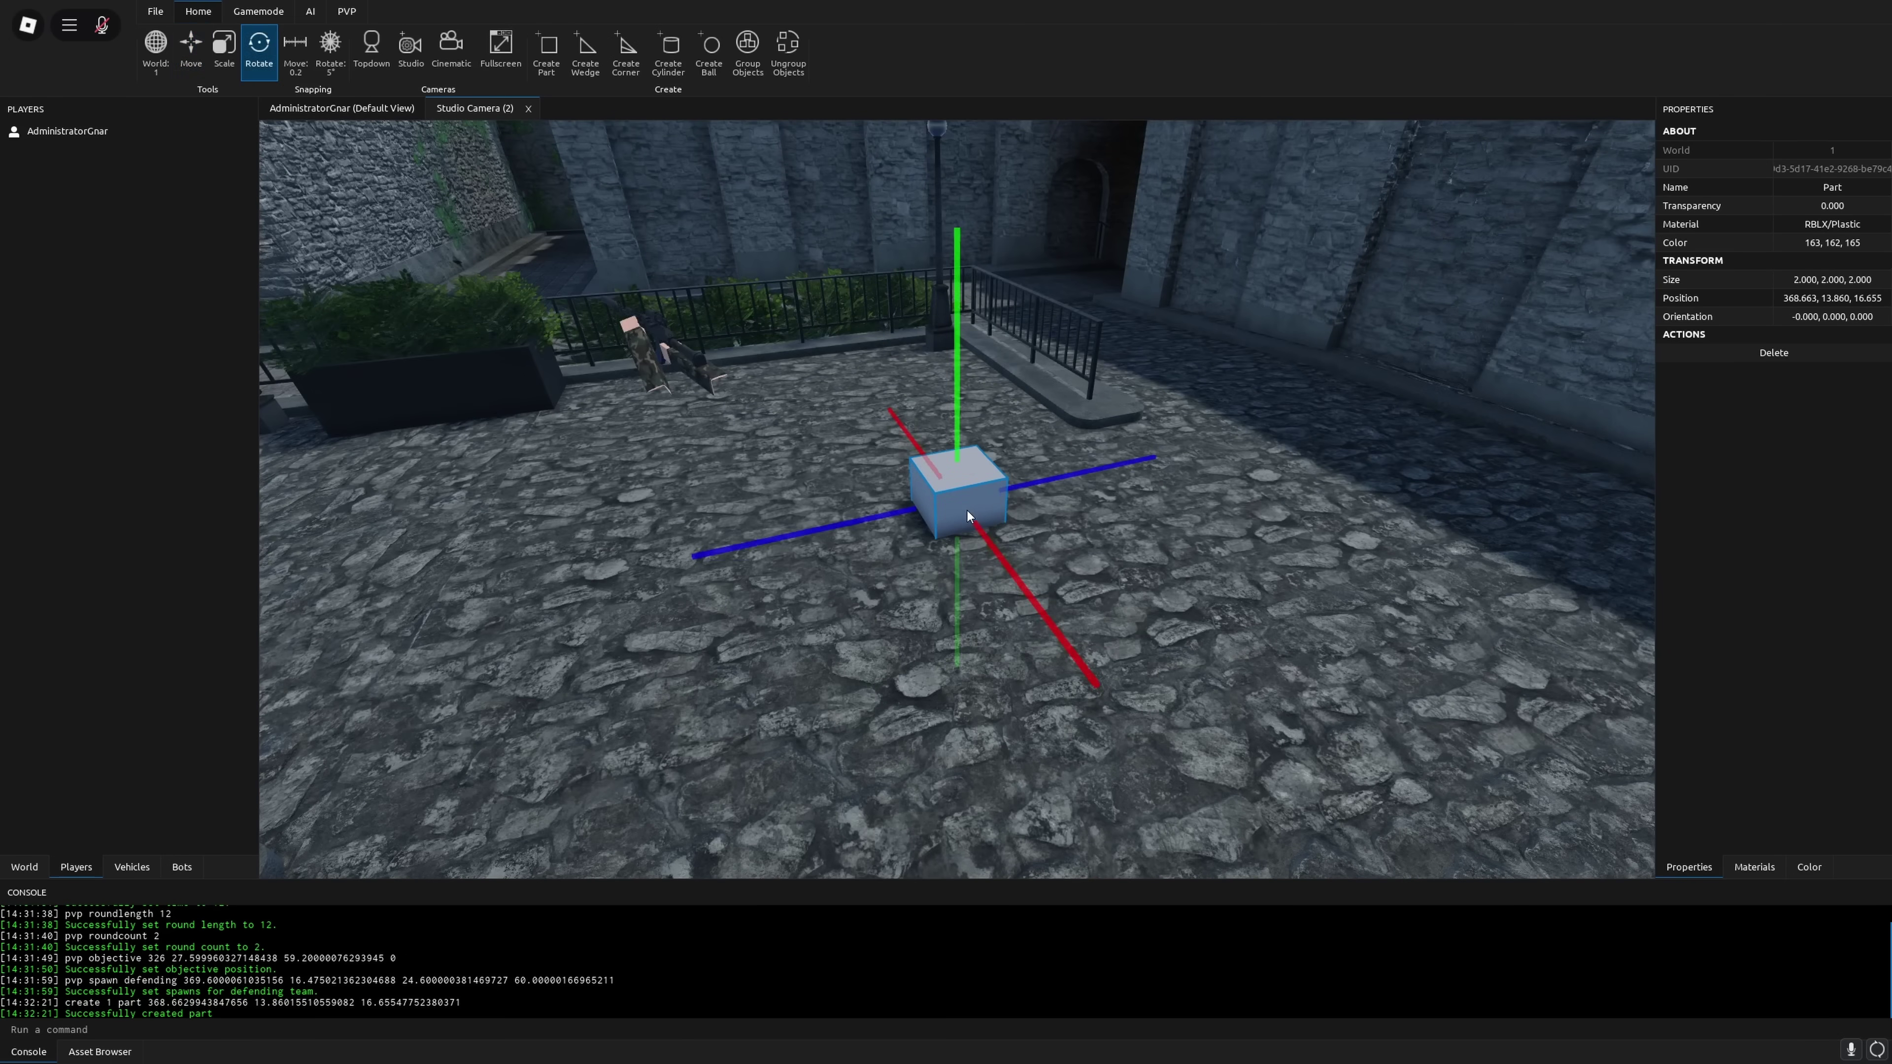
{"action": "key", "text": "2"}
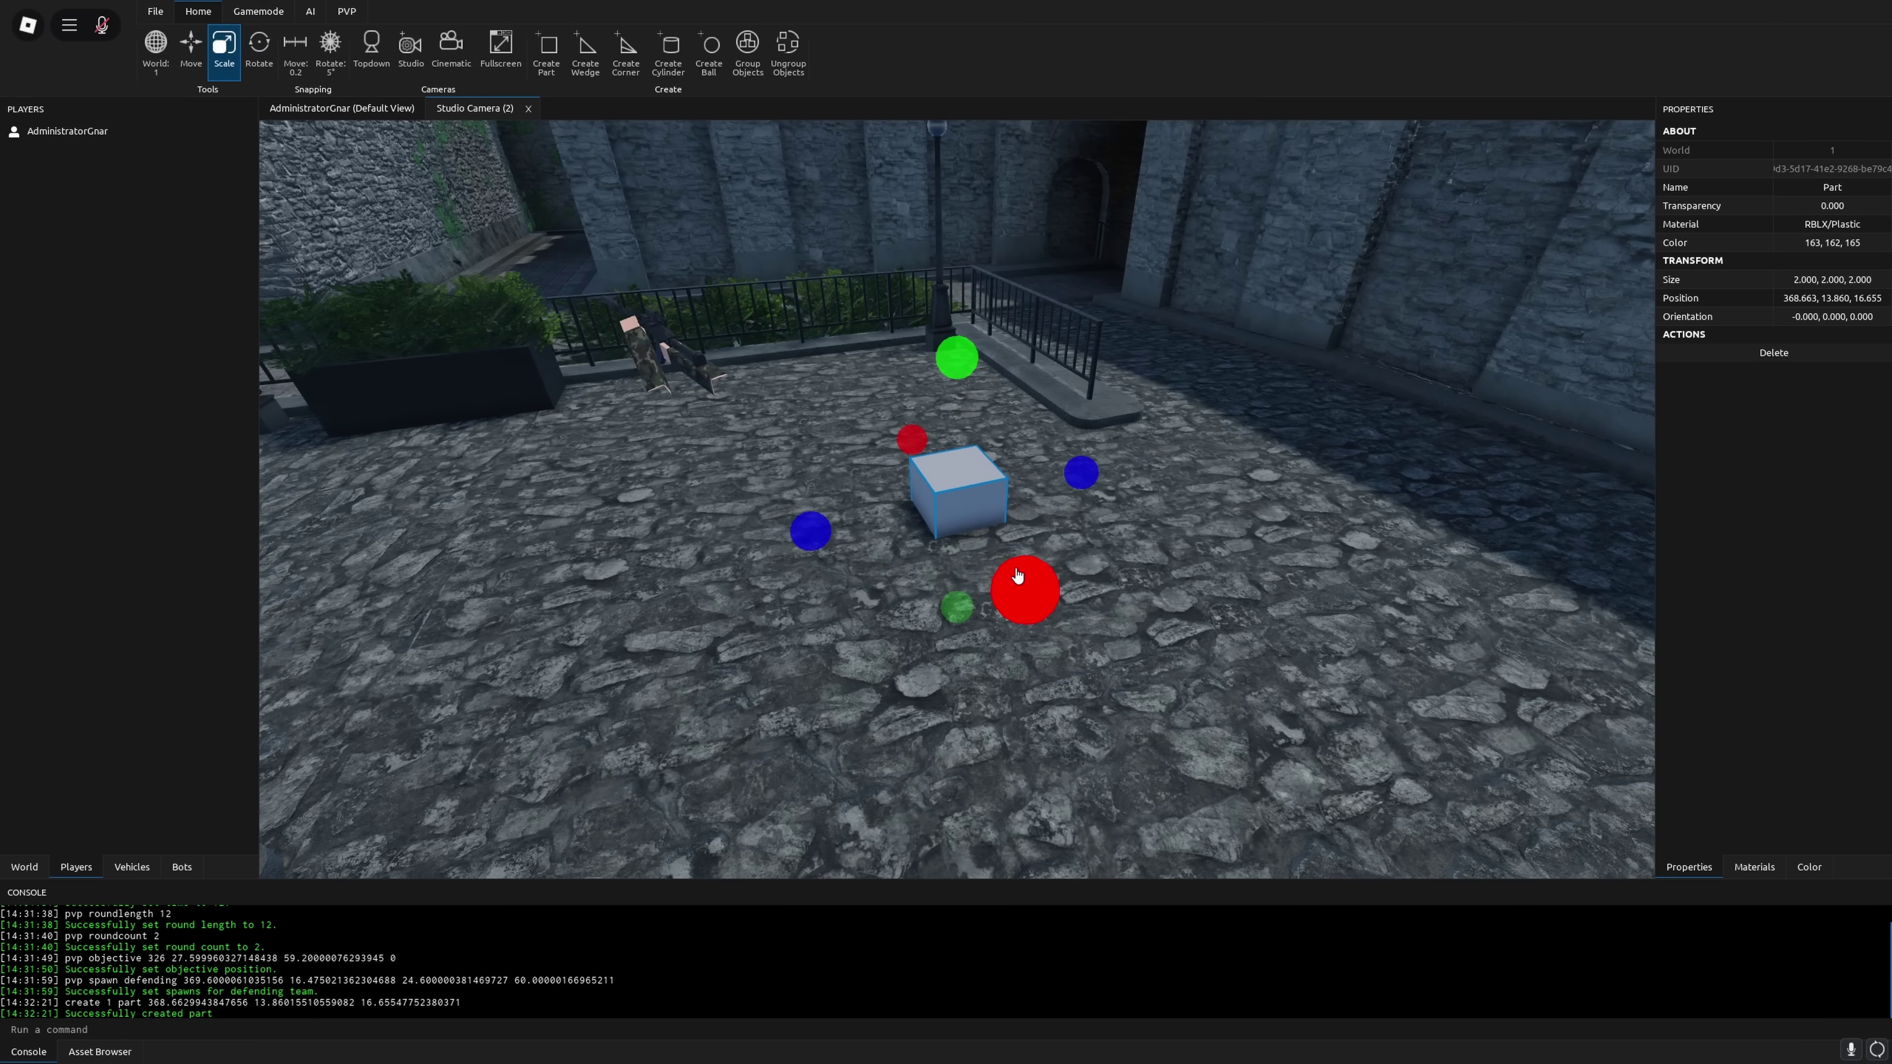
{"action": "left_click_drag", "start_coordinate": [1038, 589], "coordinate": [1003, 618]}
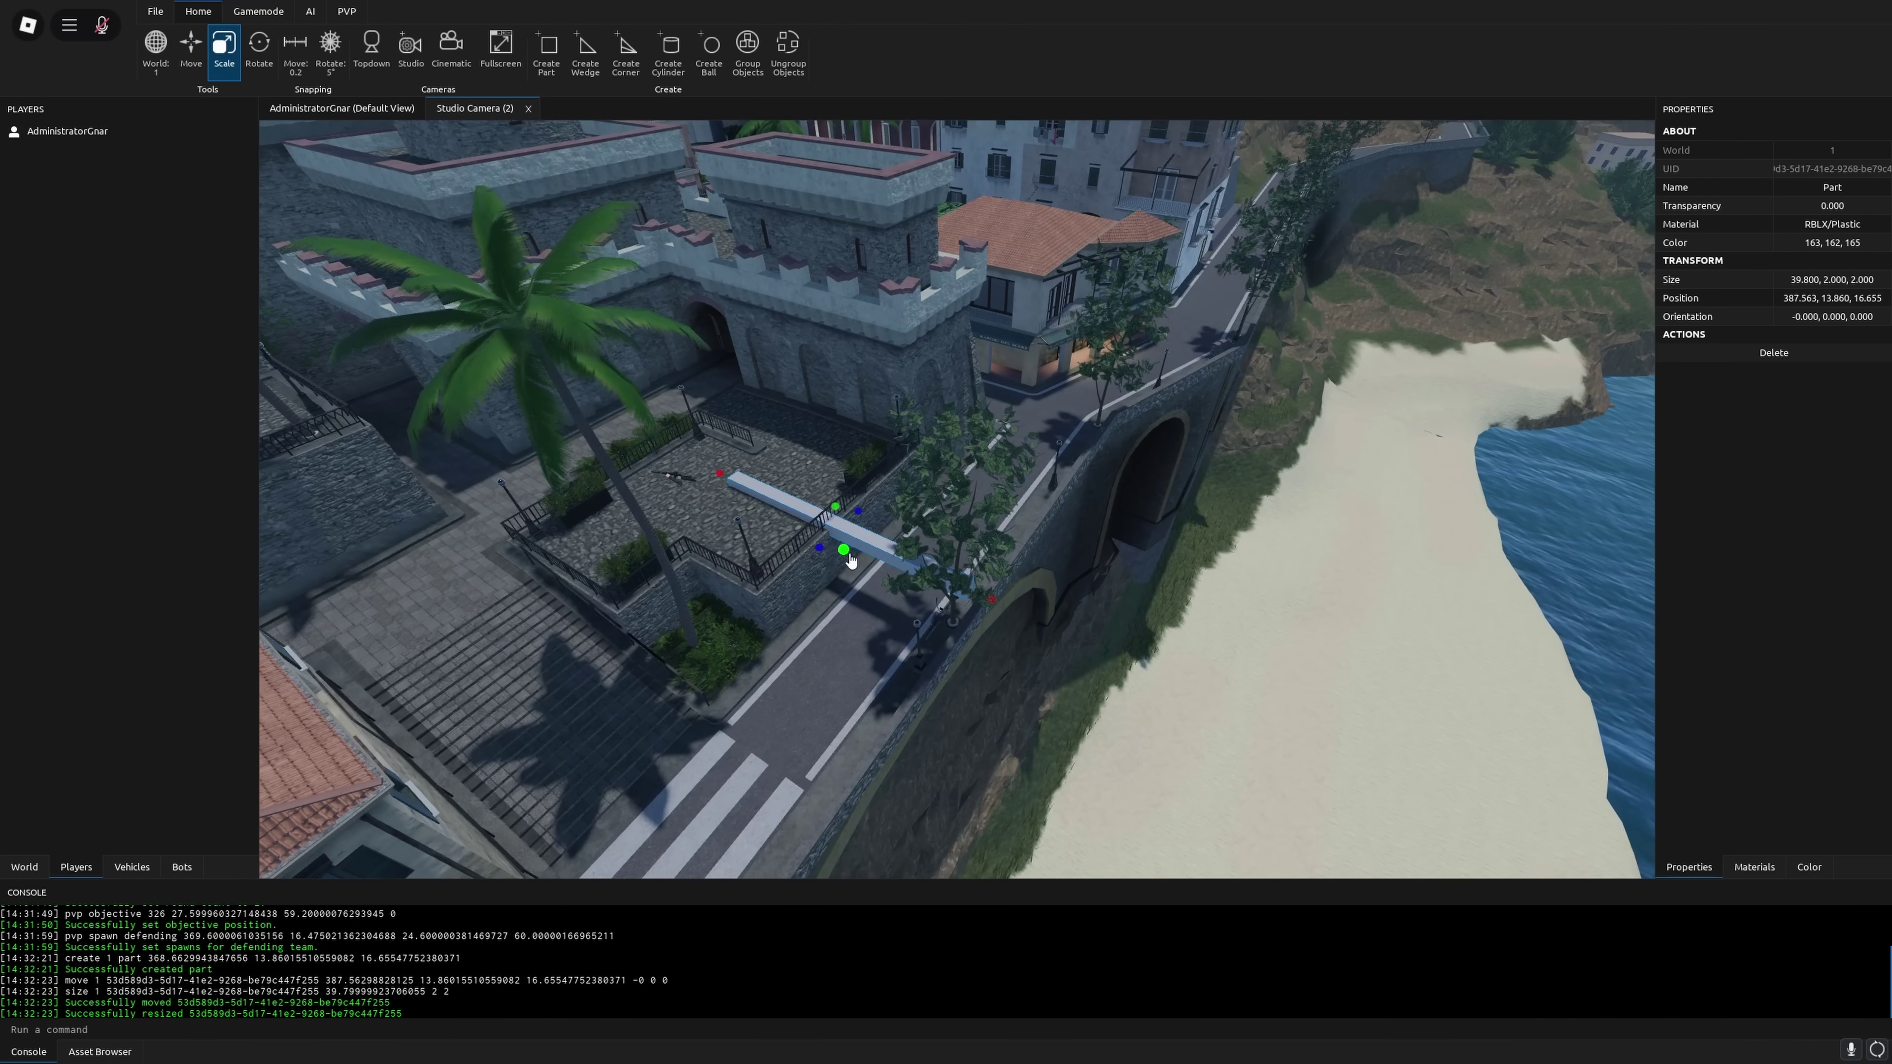
{"action": "left_click_drag", "start_coordinate": [847, 557], "coordinate": [861, 634]}
Move the slab across the coastal road beside the castle tower and enlarge it to about 46 × 38.8 × 2.
{"action": "key", "text": "1"}
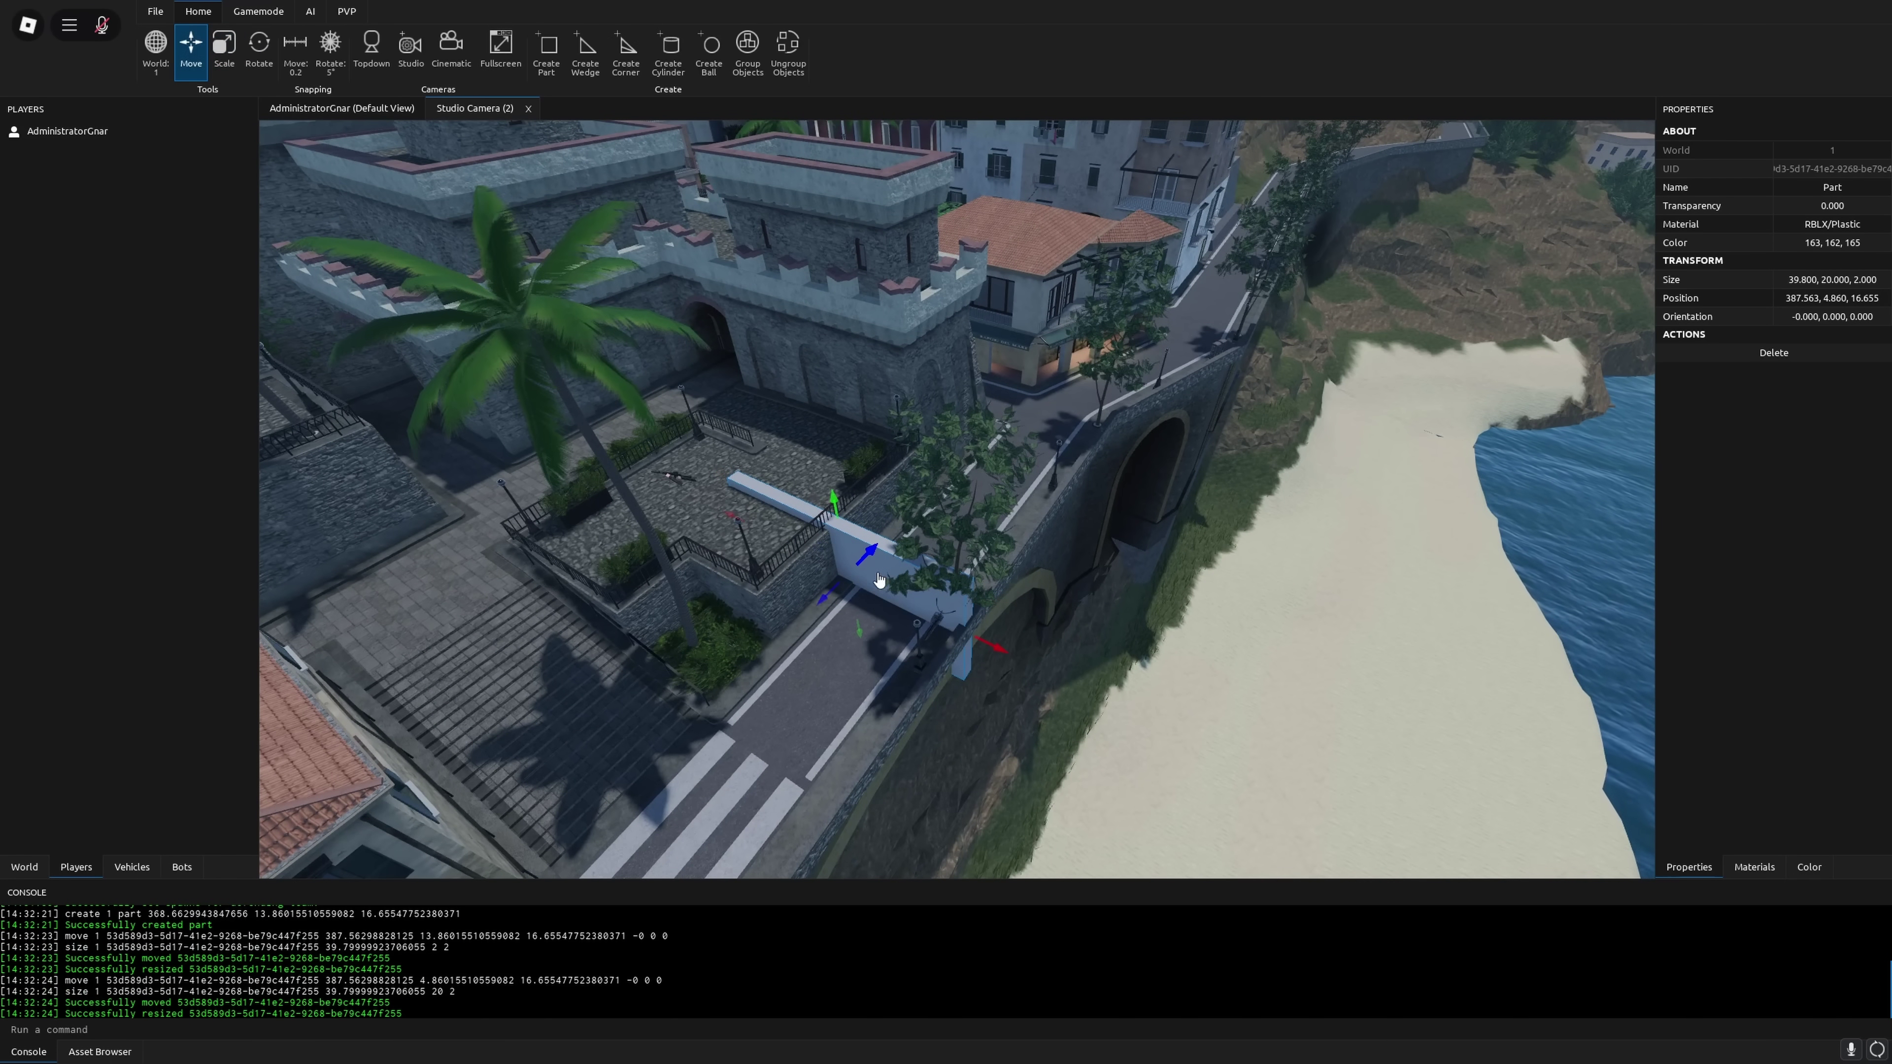
{"action": "left_click_drag", "start_coordinate": [866, 560], "coordinate": [1130, 496]}
{"action": "key", "text": "2"}
{"action": "left_click_drag", "start_coordinate": [1000, 391], "coordinate": [1002, 272]}
{"action": "left_click", "coordinate": [1329, 566]}
{"action": "key", "text": "d"}
{"action": "right_click_drag", "start_coordinate": [1327, 567], "coordinate": [1327, 567]}
{"action": "key", "text": "a"}
{"action": "key", "text": "w"}
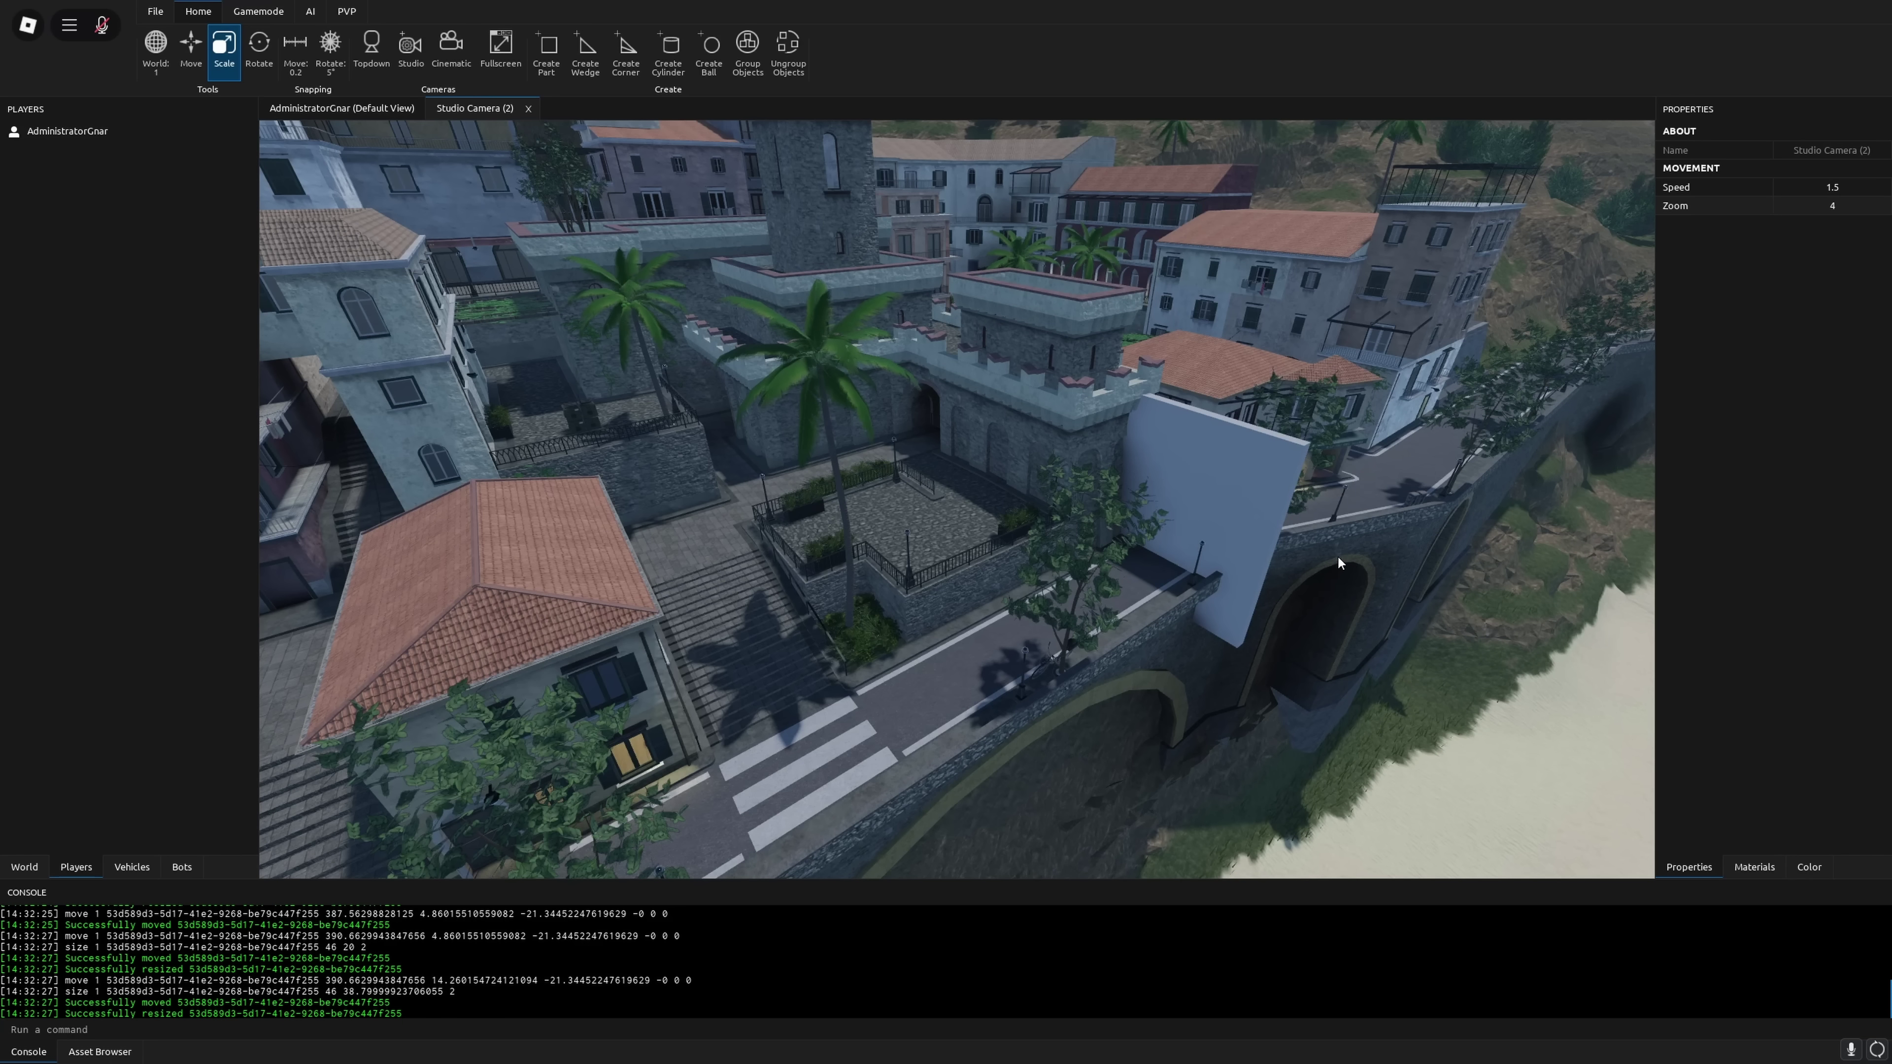
Save the edited map under the name coast.
{"action": "left_click", "coordinate": [310, 12]}
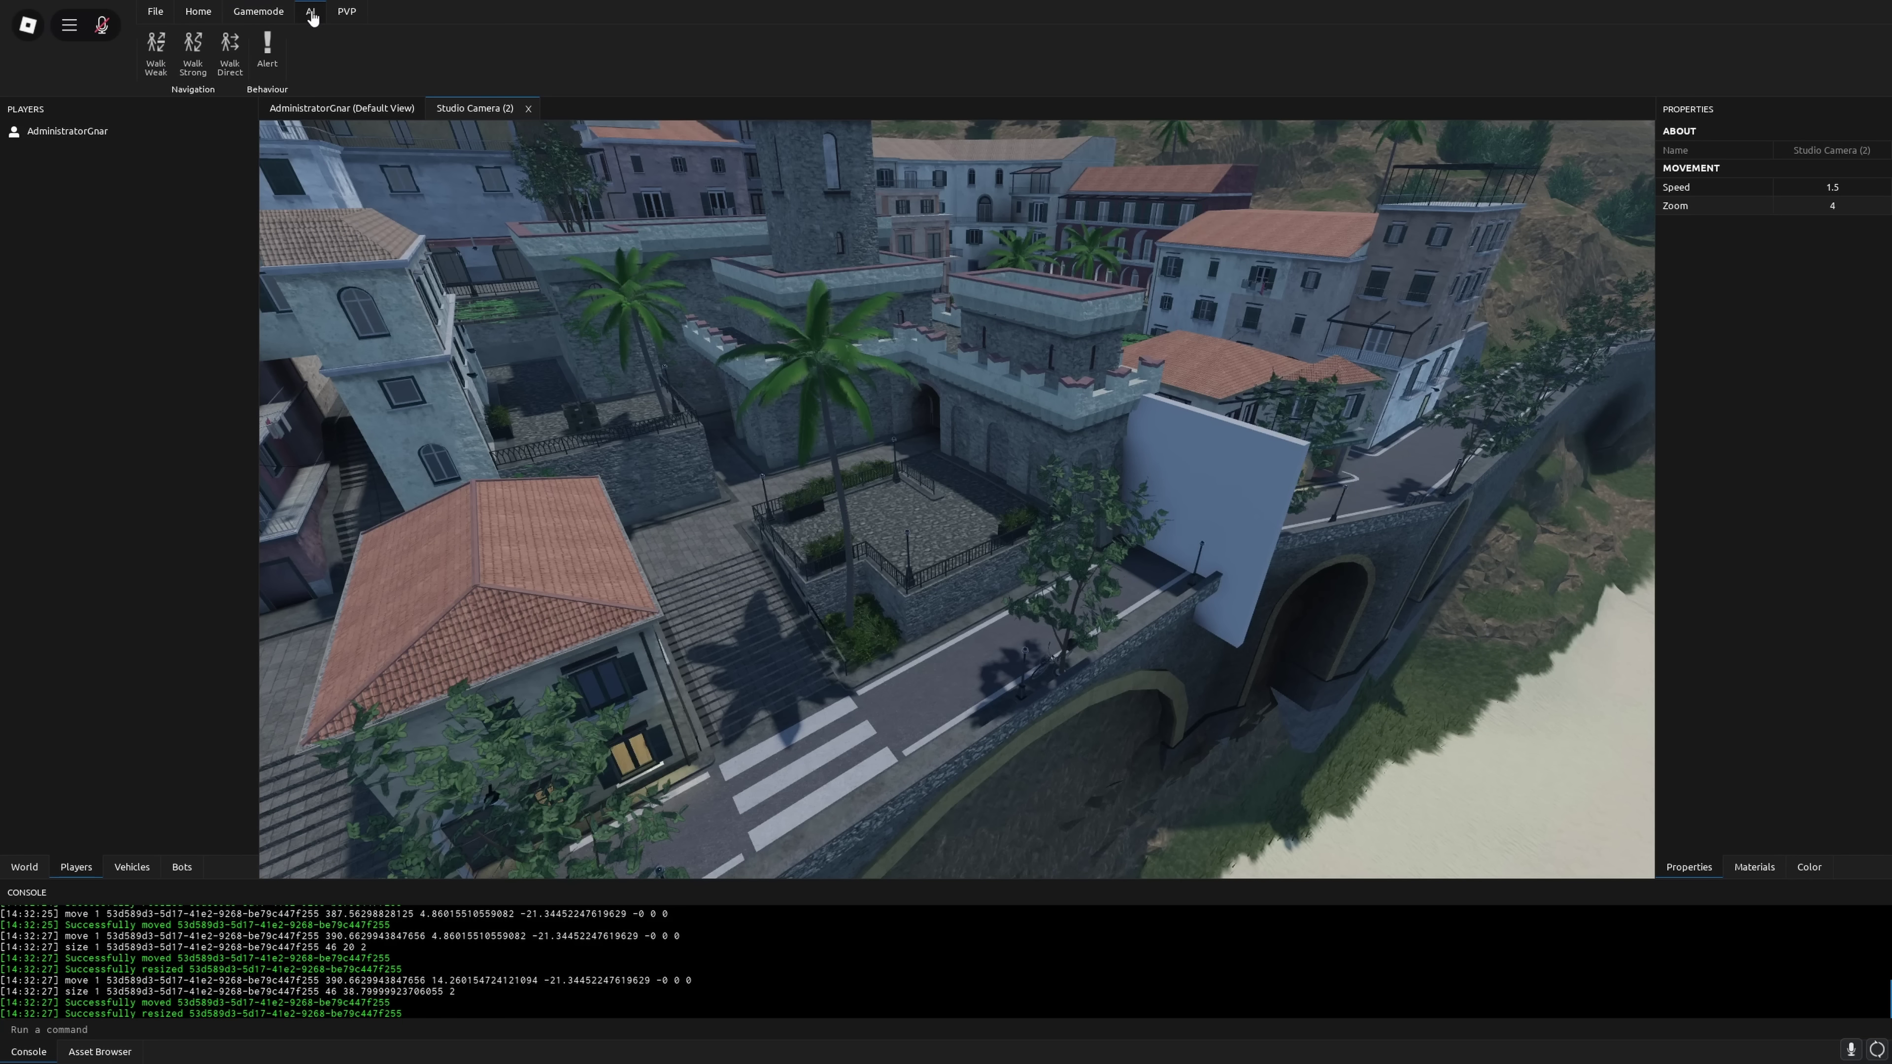
{"action": "left_click", "coordinate": [156, 12]}
{"action": "left_click", "coordinate": [228, 47]}
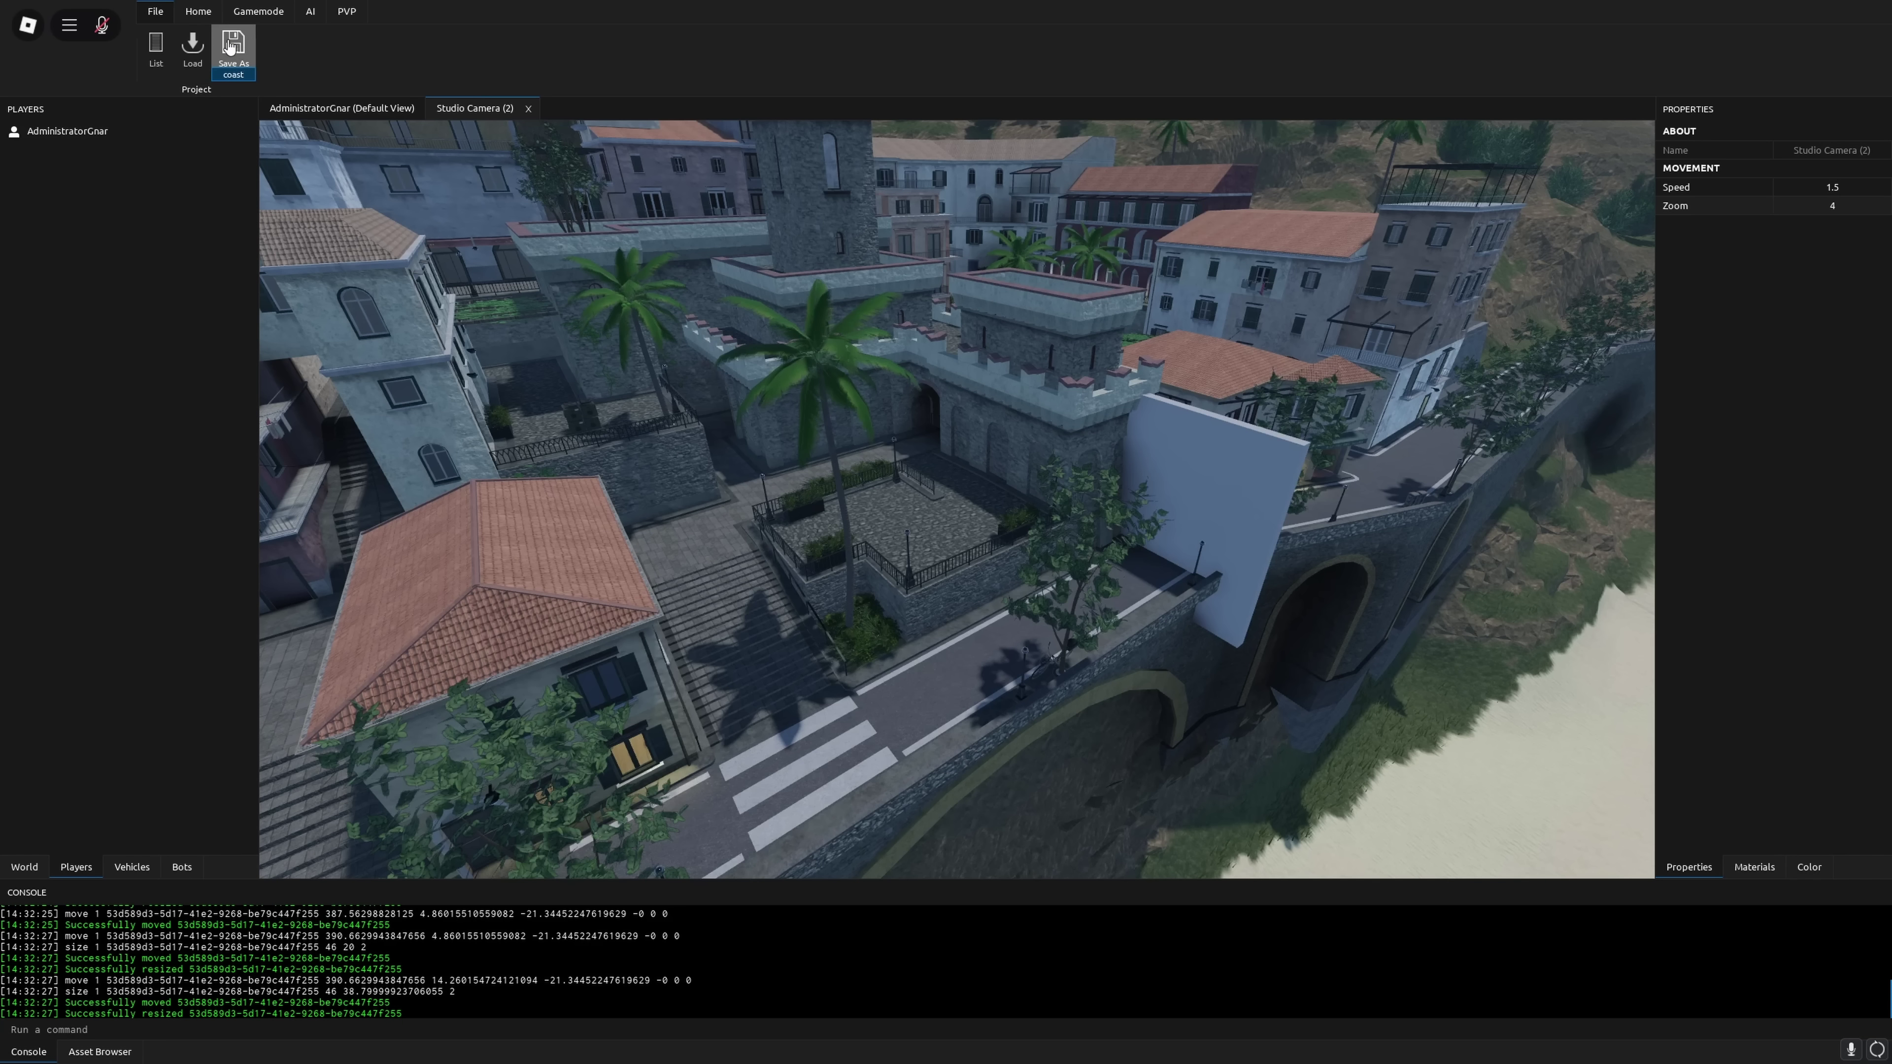
{"action": "key", "text": "Return"}
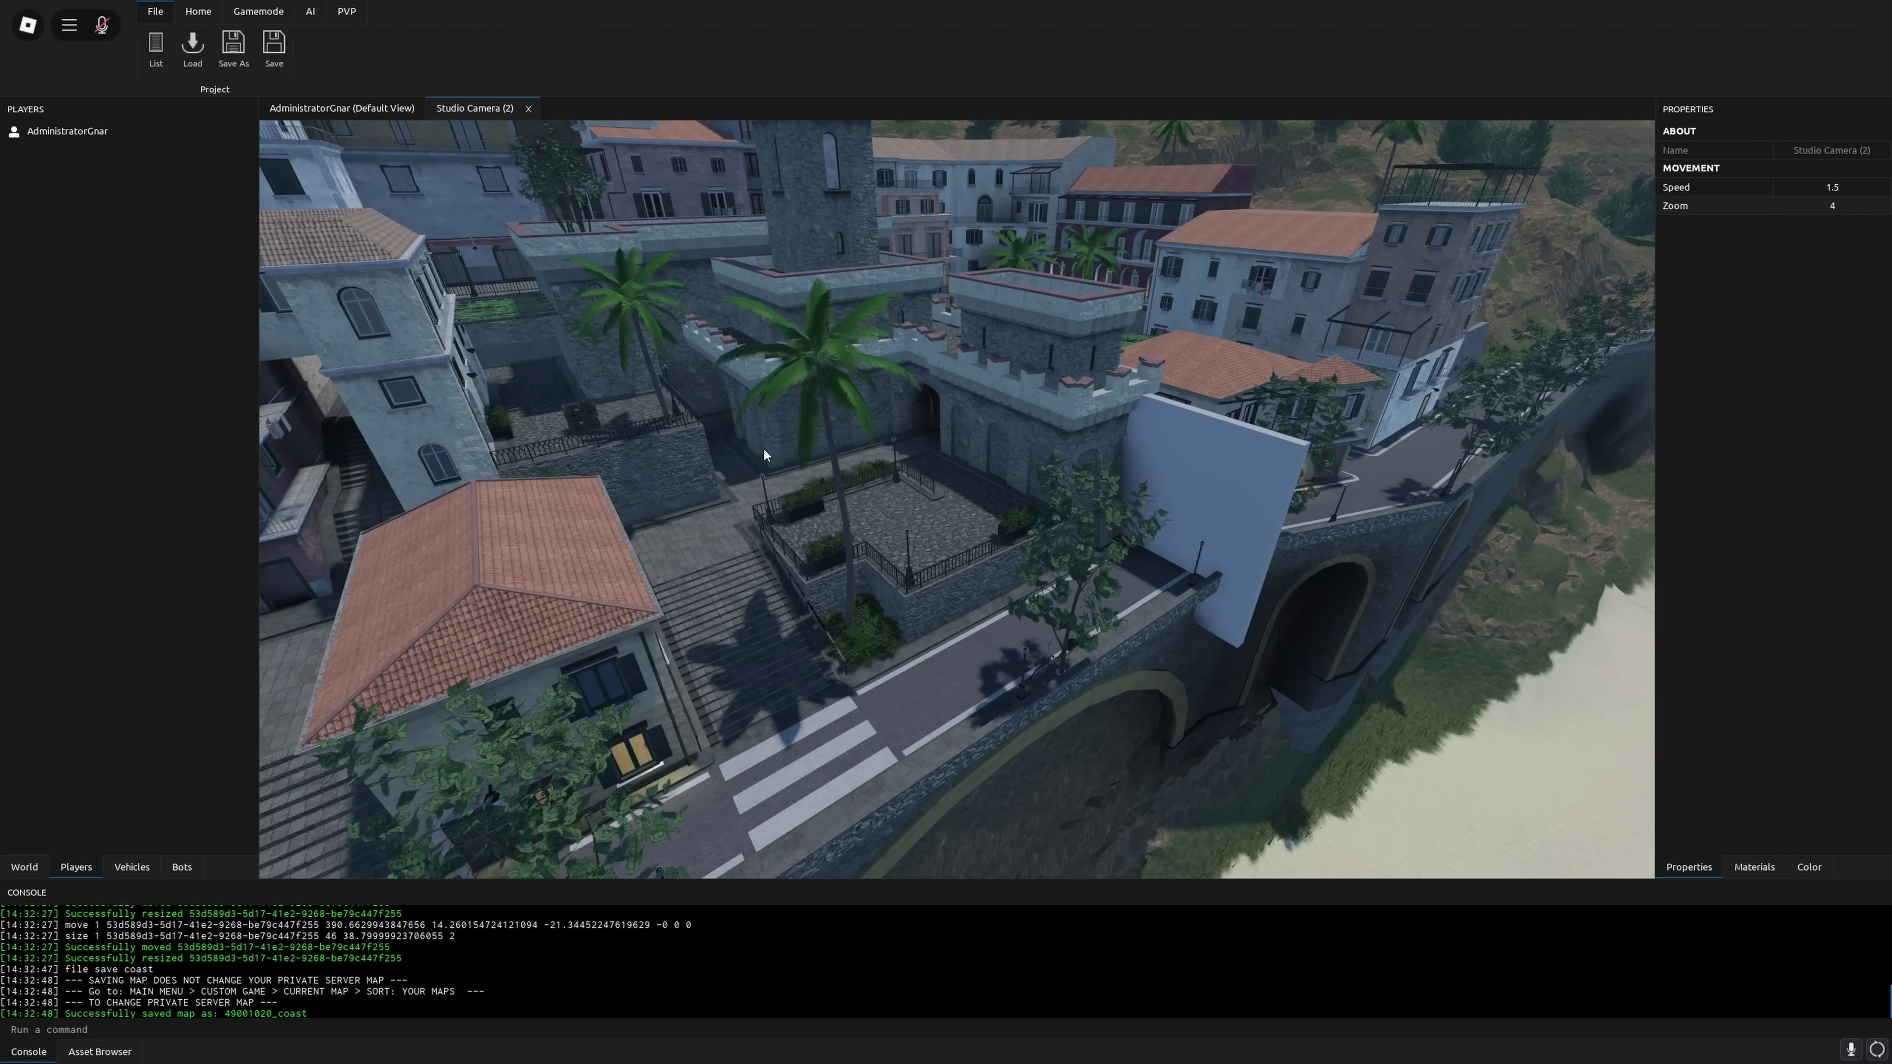
Examine the coastal town with its road-blocking wall from above and review the gamemode and AI tools.
{"action": "scroll", "coordinate": [764, 449], "scroll_direction": "up", "scroll_amount": 5}
{"action": "scroll", "coordinate": [764, 404], "scroll_direction": "down", "scroll_amount": 6}
{"action": "left_click", "coordinate": [1237, 515]}
{"action": "left_click", "coordinate": [797, 353]}
{"action": "key", "text": "s"}
{"action": "right_click_drag", "start_coordinate": [1068, 282], "coordinate": [1066, 283]}
{"action": "scroll", "coordinate": [1065, 281], "scroll_direction": "up", "scroll_amount": 3}
{"action": "left_click", "coordinate": [284, 11]}
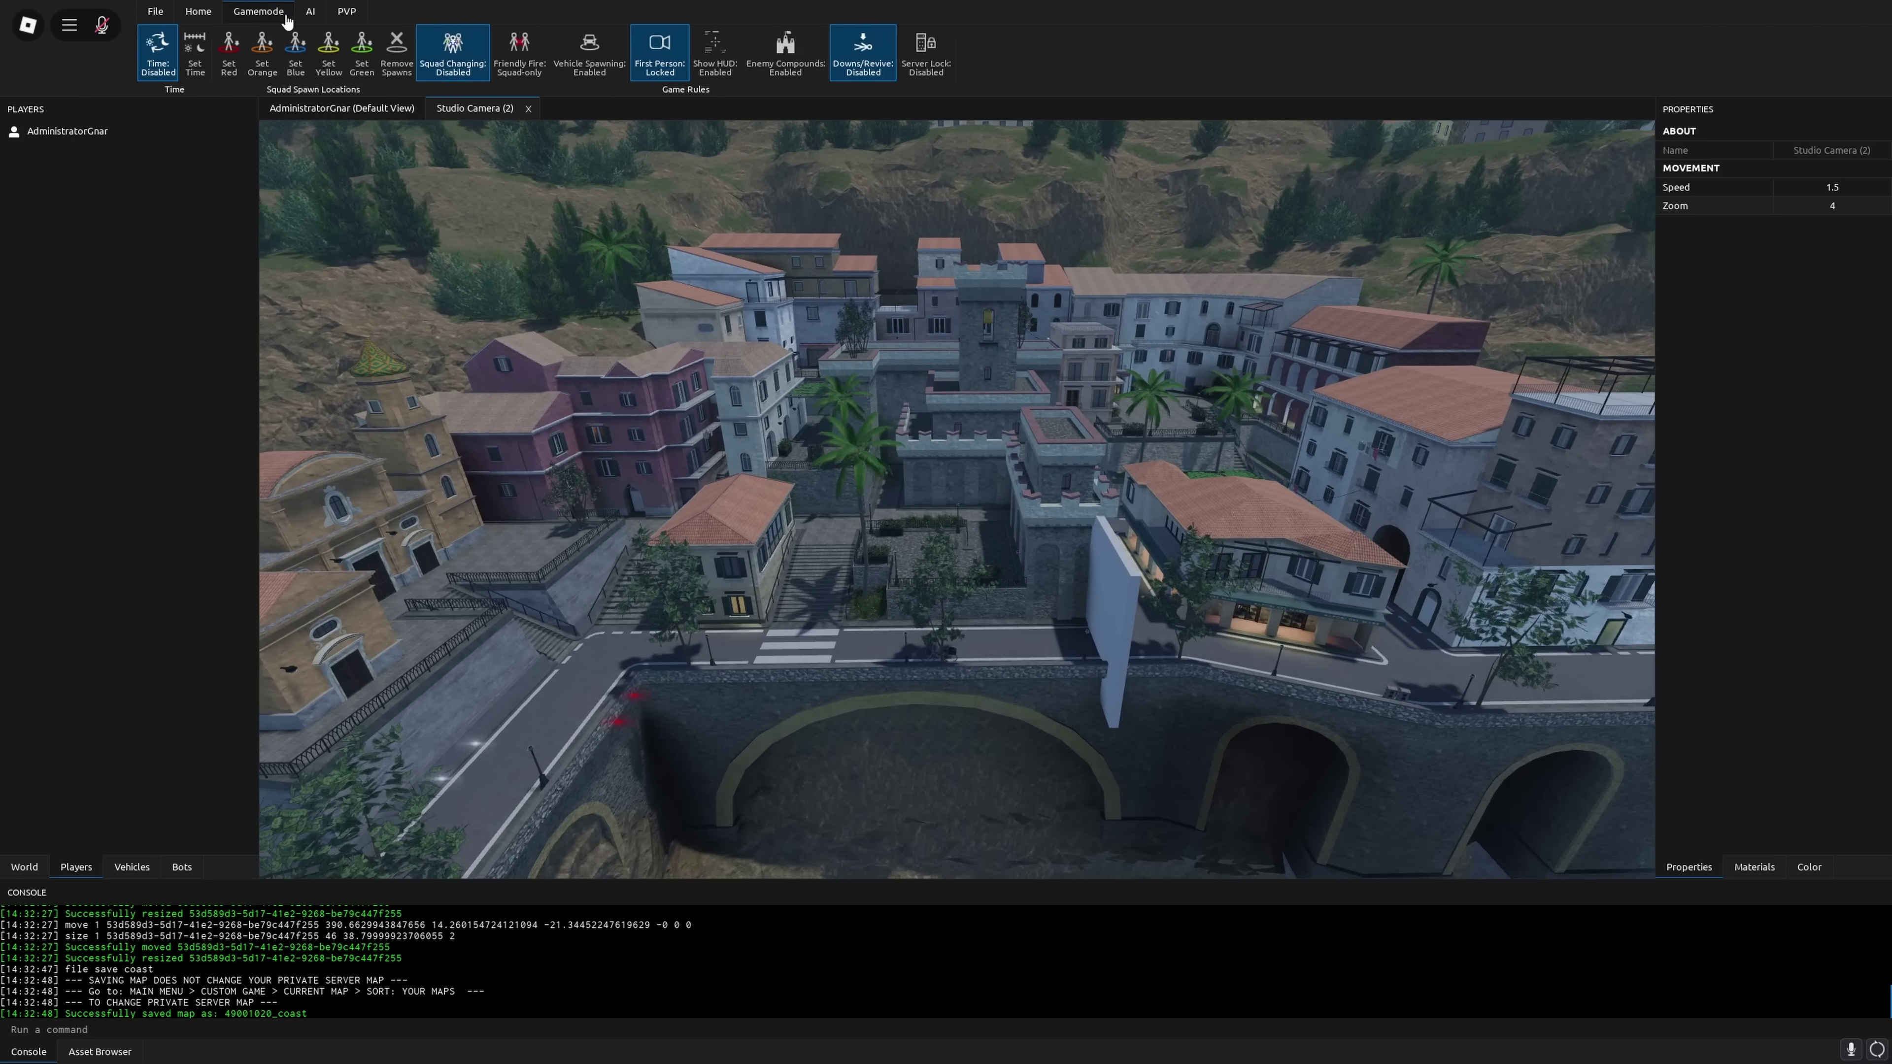
{"action": "left_click", "coordinate": [314, 12]}
{"action": "left_click", "coordinate": [283, 12]}
{"action": "left_click", "coordinate": [312, 12]}
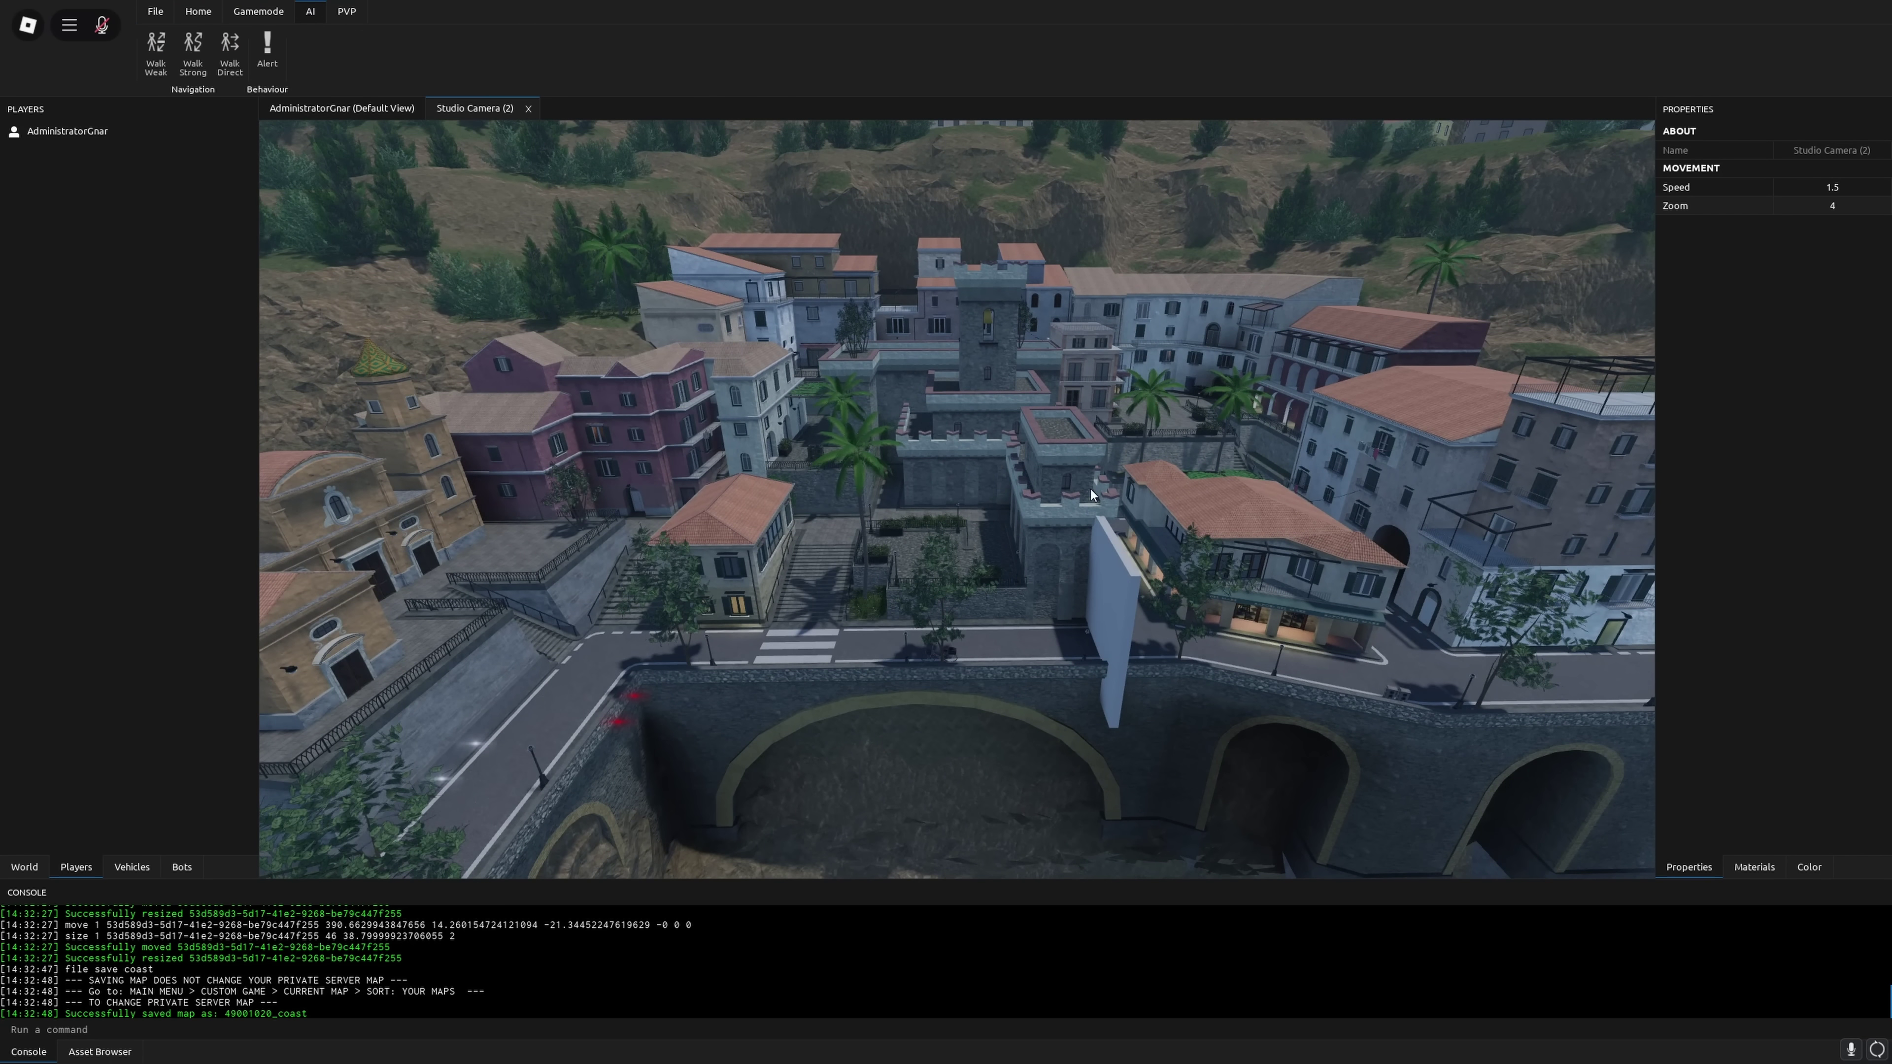
{"action": "left_click_drag", "start_coordinate": [1231, 750], "coordinate": [704, 440]}
{"action": "right_click_drag", "start_coordinate": [830, 438], "coordinate": [830, 439]}
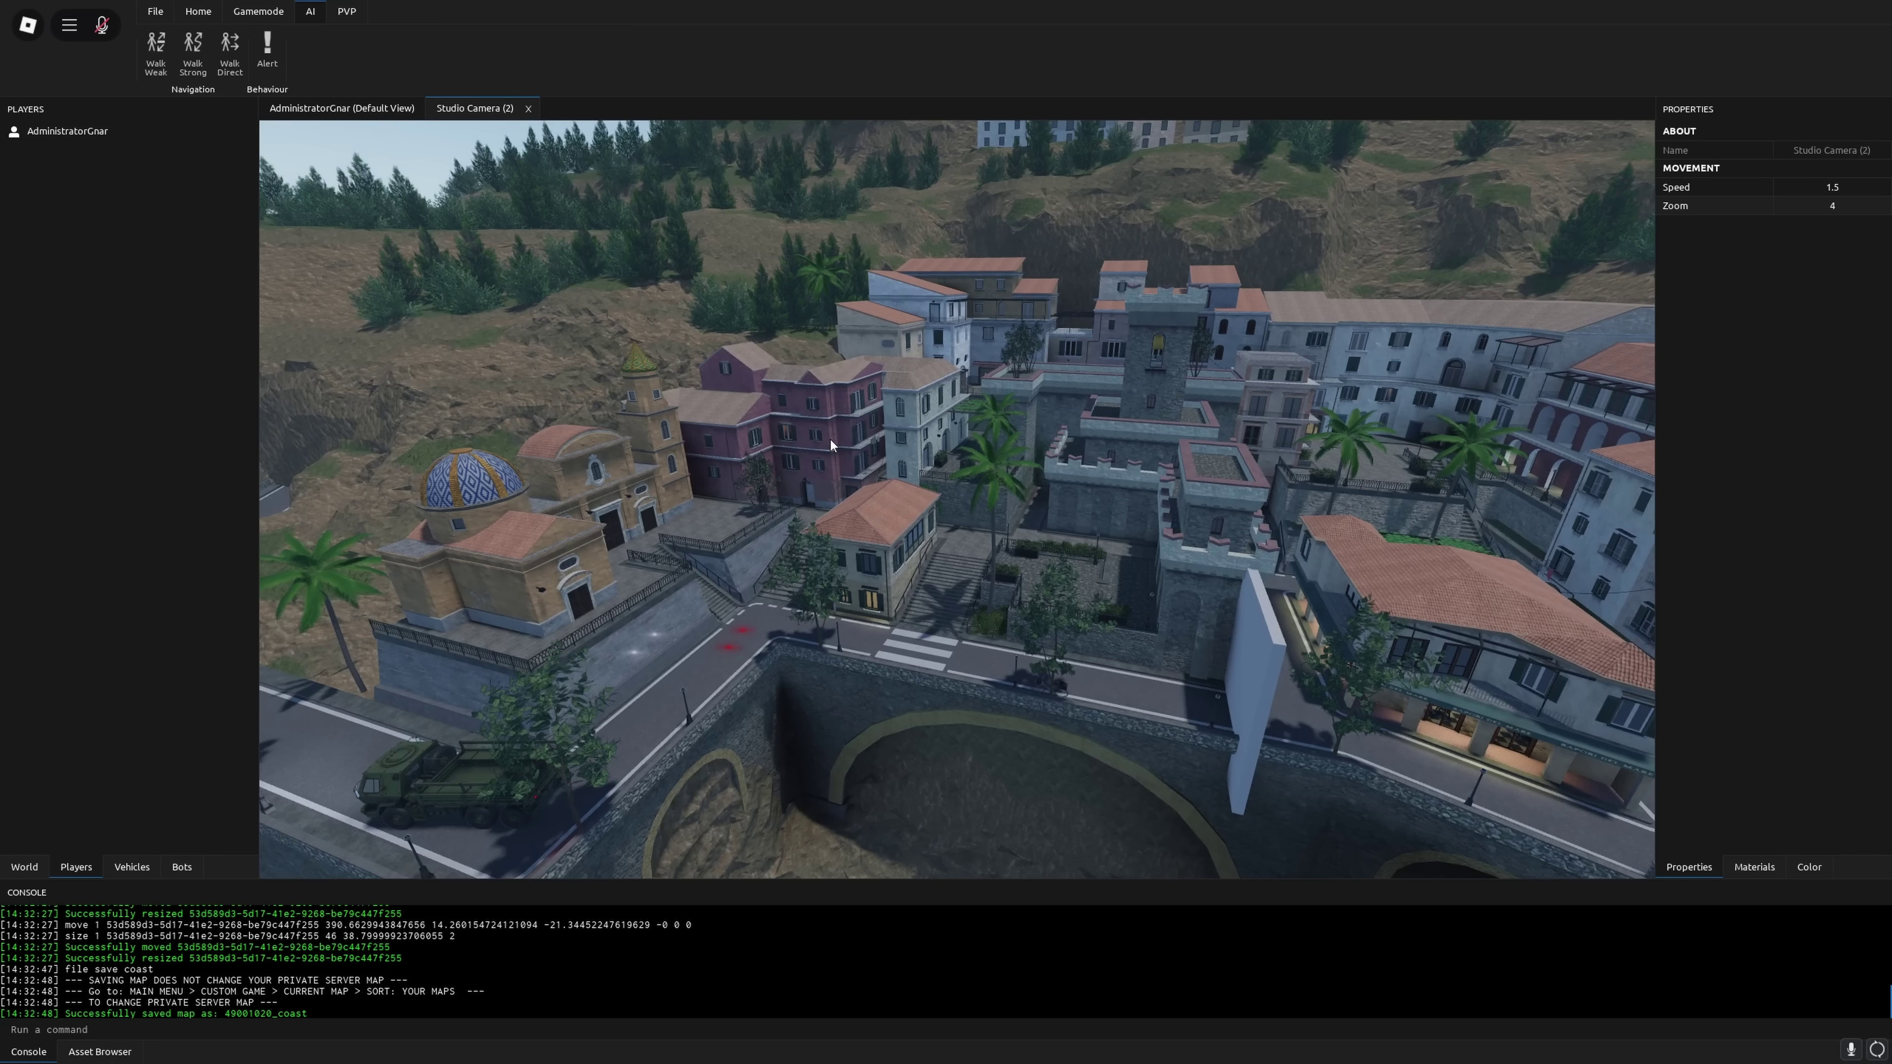